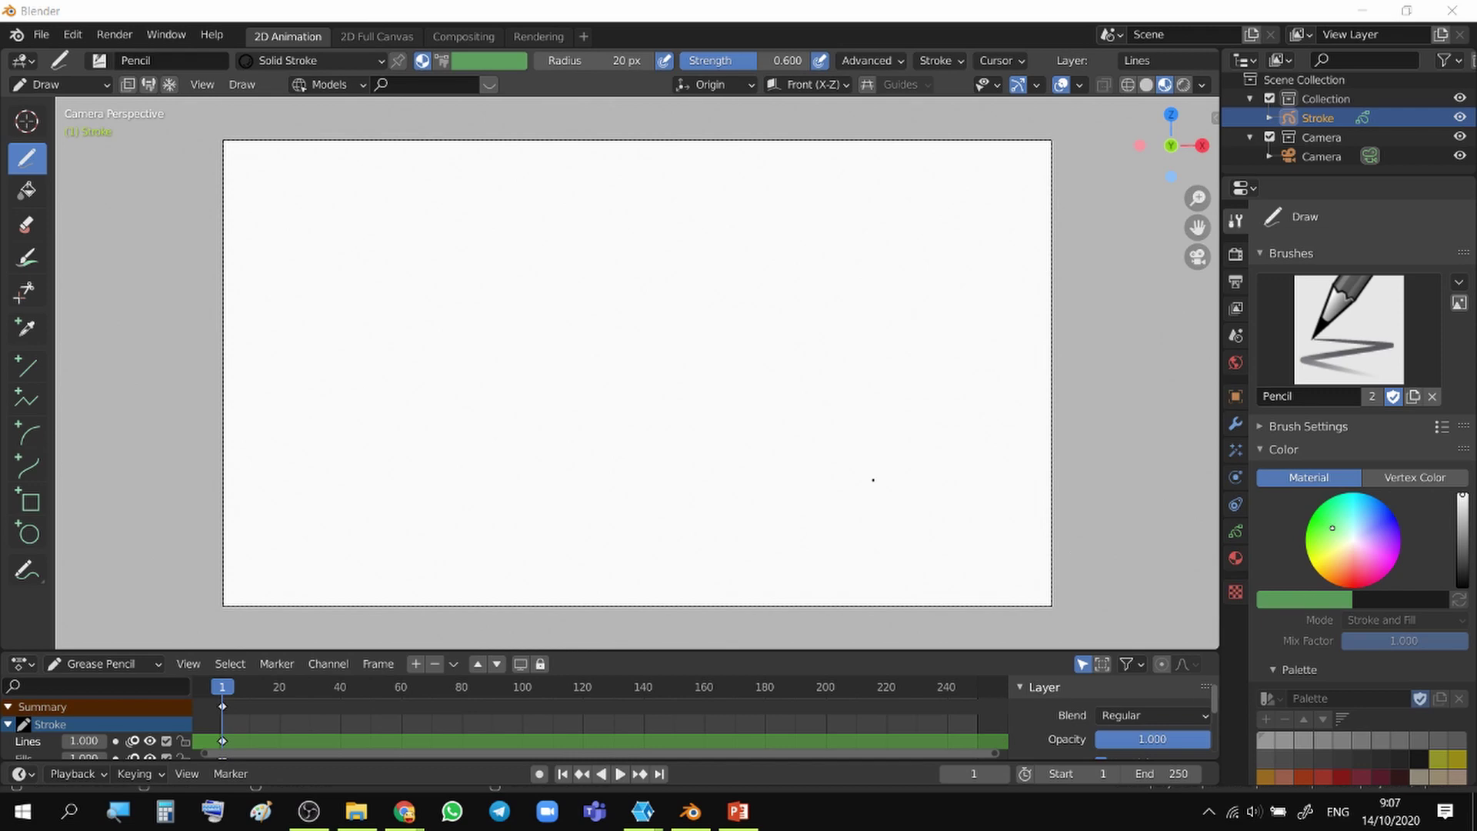
- Turn off pen pressure for the Pencil brush's radius and strength, checking with a test stroke that is undone
{"action": "left_click", "coordinate": [667, 63]}
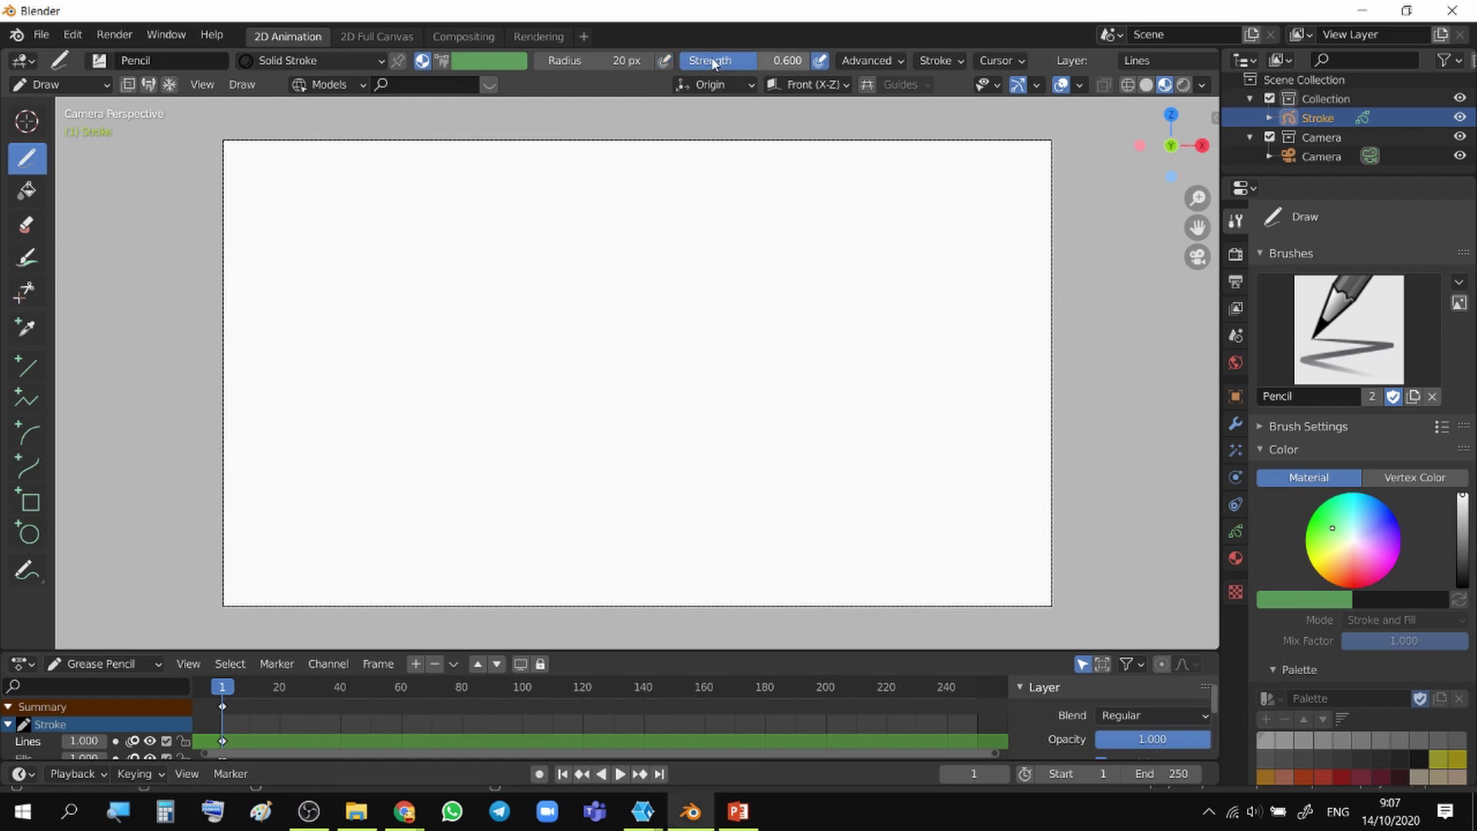
{"action": "left_click", "coordinate": [822, 64]}
{"action": "mouse_move", "coordinate": [578, 275]}
{"action": "left_mouse_down"}
{"action": "mouse_move", "coordinate": [616, 265]}
{"action": "mouse_move", "coordinate": [647, 332]}
{"action": "mouse_move", "coordinate": [634, 369]}
{"action": "left_mouse_up"}
{"action": "key", "text": "ctrl+z"}
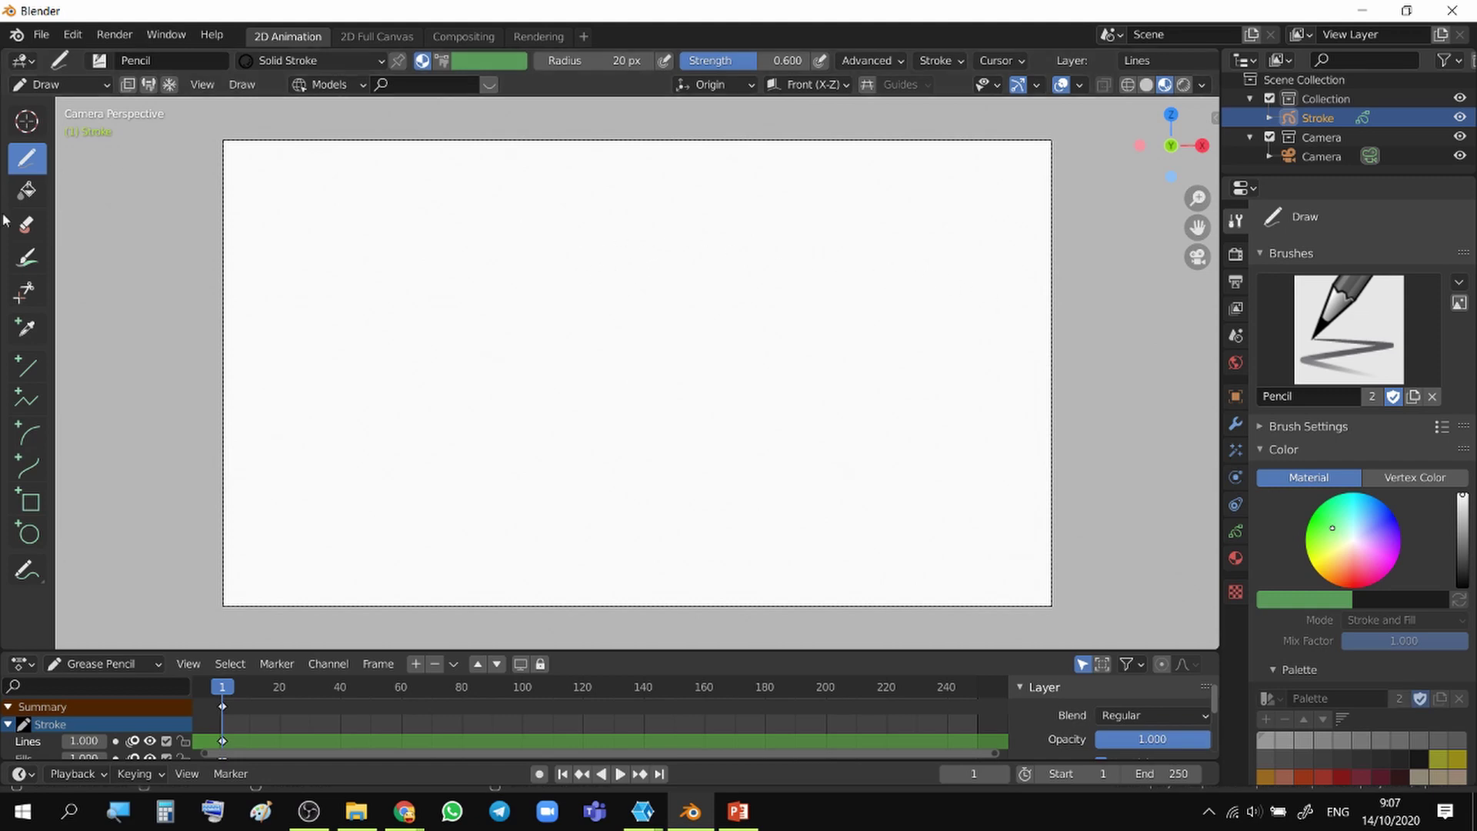
- Switch the Erase tool to the Eraser Point brush and turn off pen pressure for its radius
{"action": "left_click", "coordinate": [27, 225]}
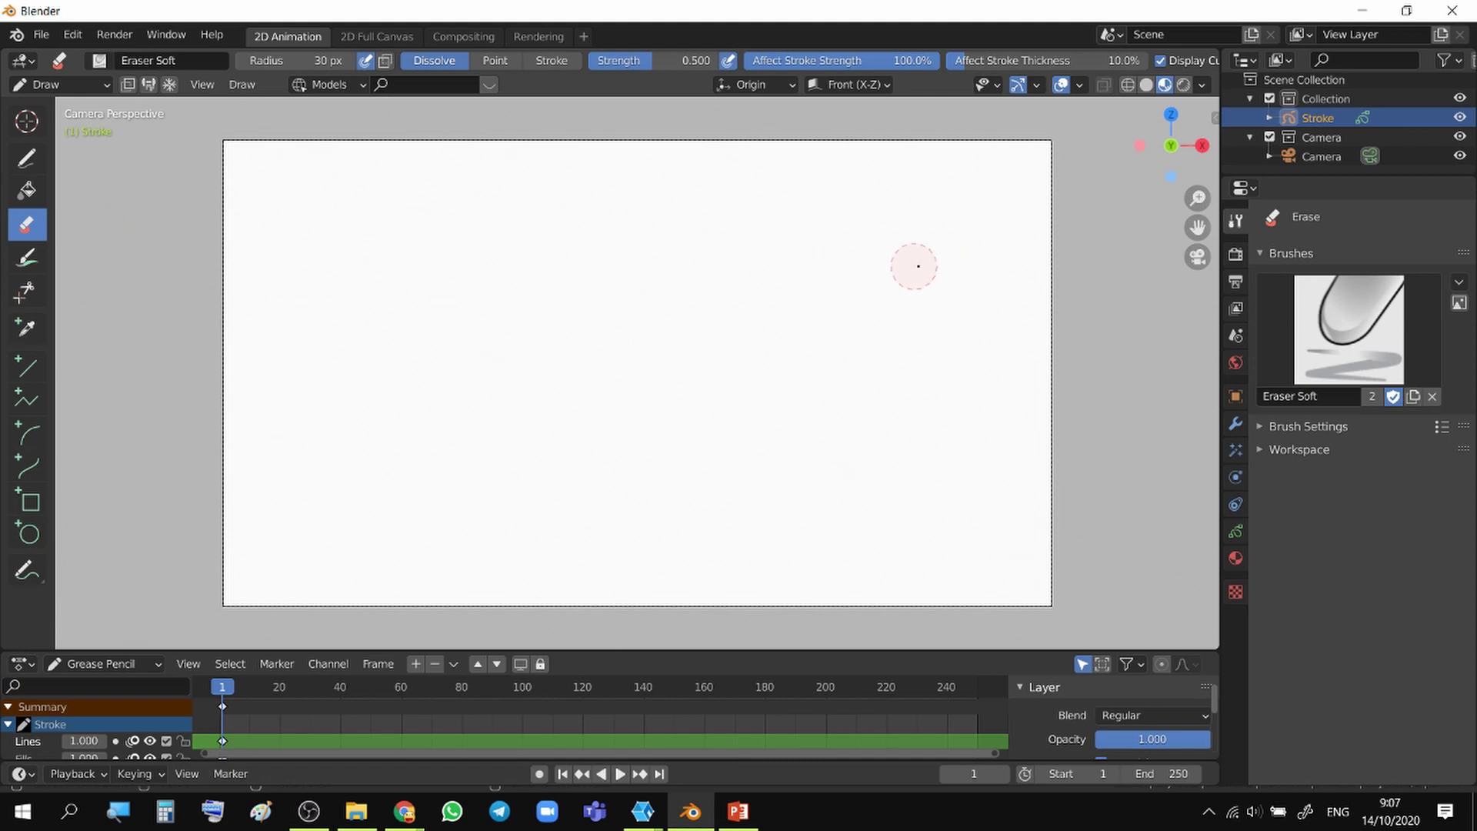
{"action": "key", "text": "n"}
{"action": "left_click", "coordinate": [1209, 157]}
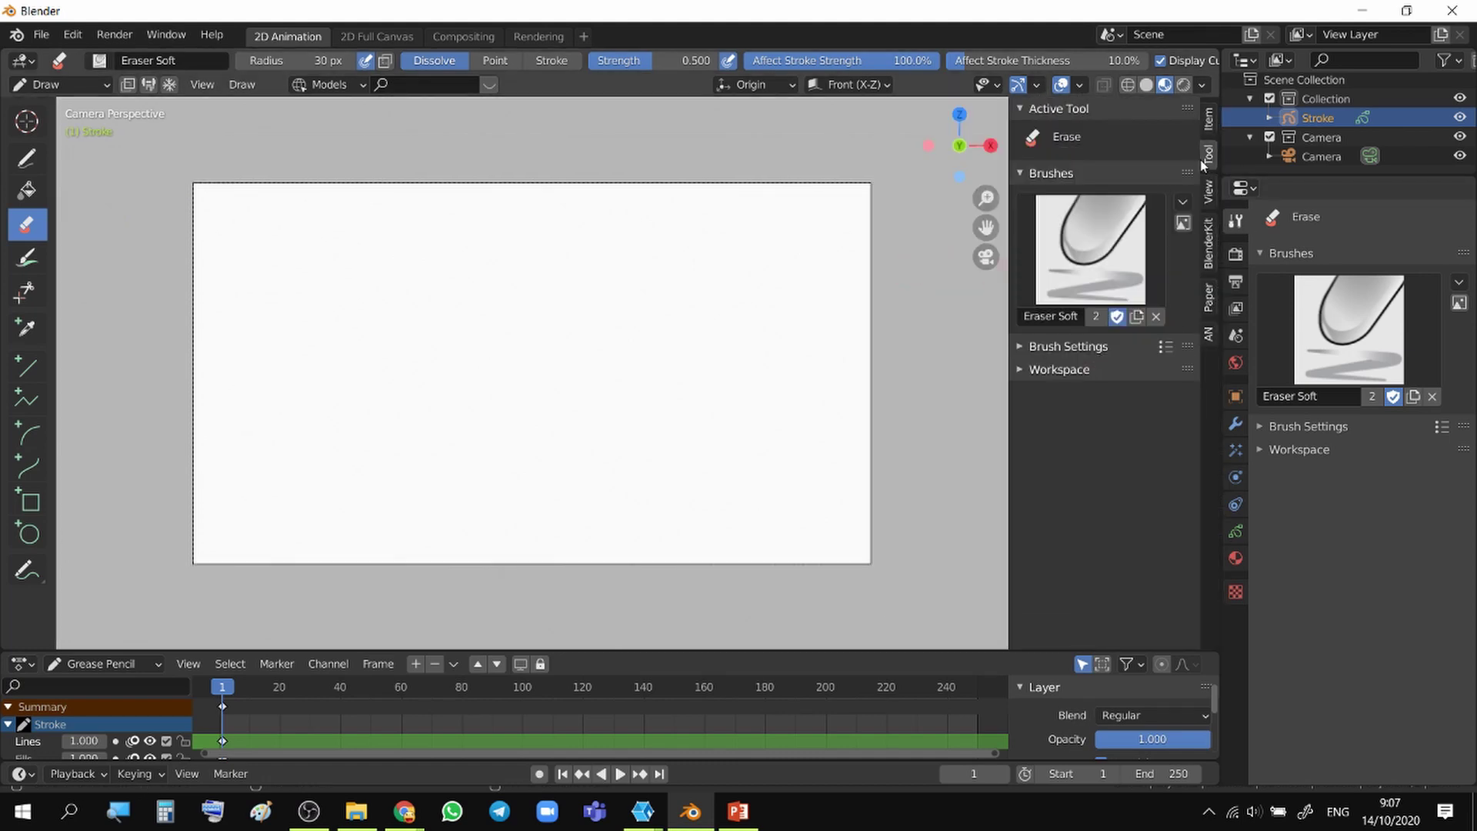
{"action": "left_click", "coordinate": [1091, 256]}
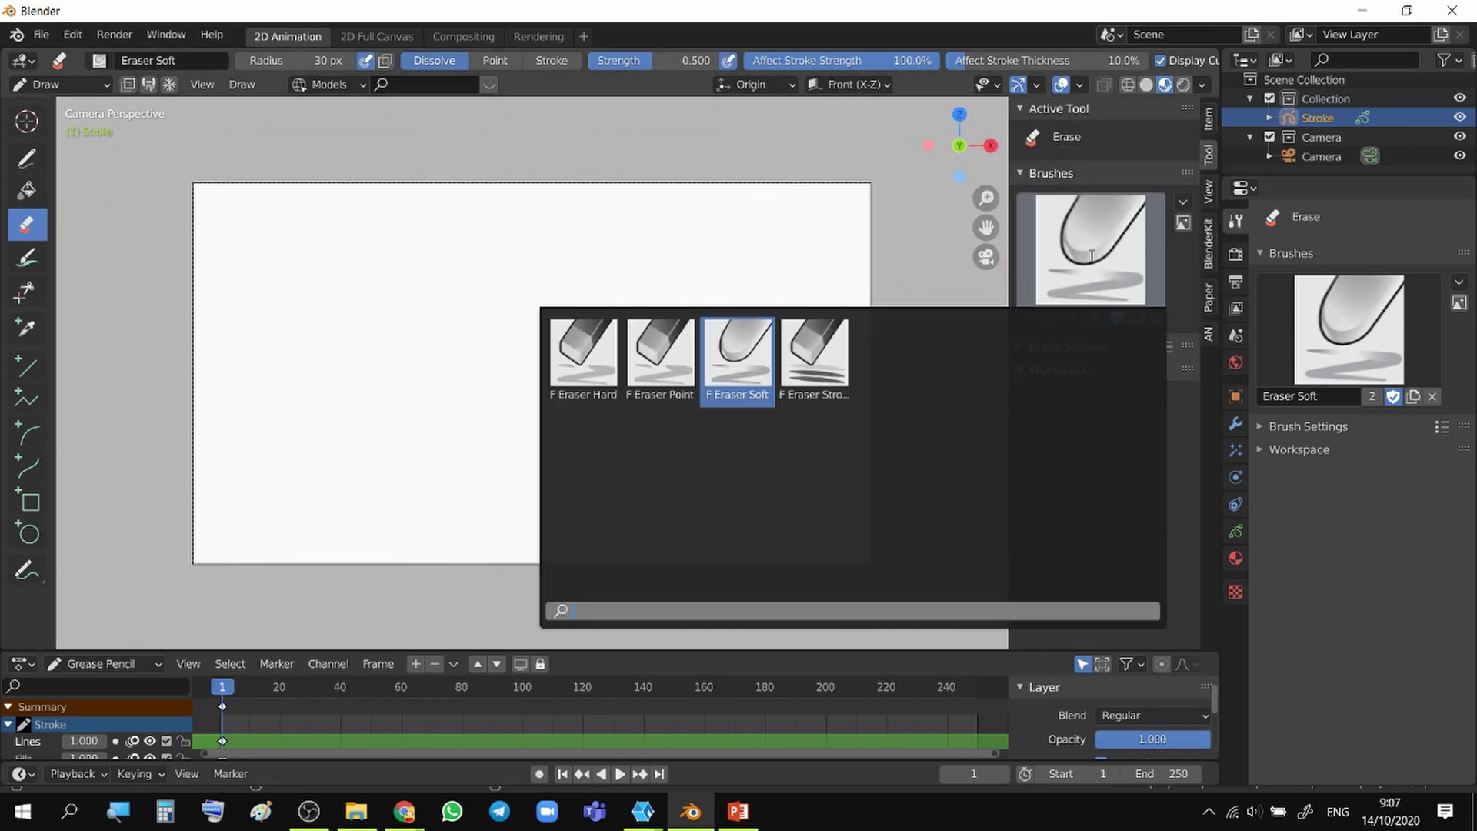
{"action": "left_click", "coordinate": [650, 373]}
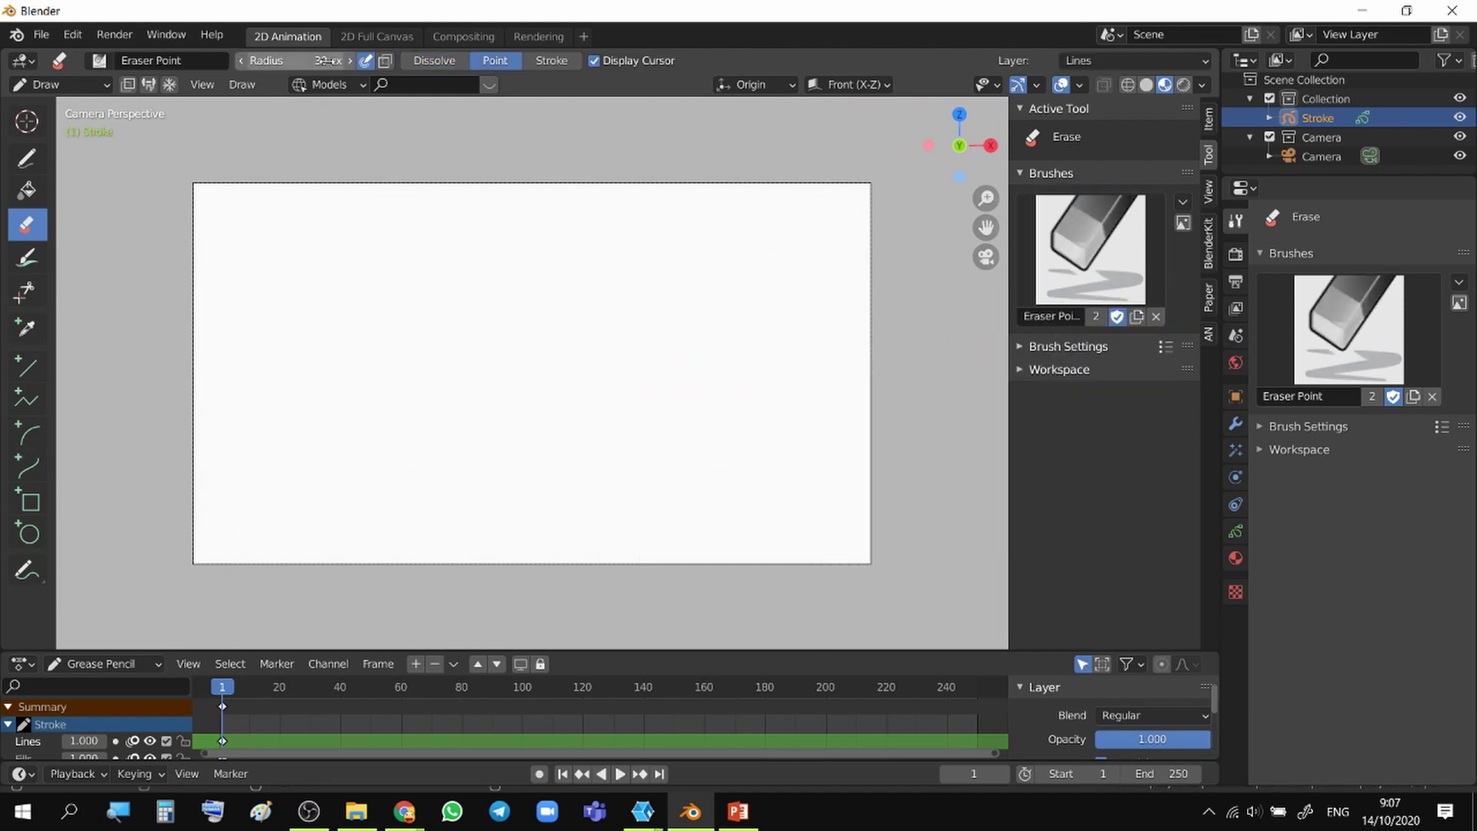
{"action": "left_click", "coordinate": [366, 61]}
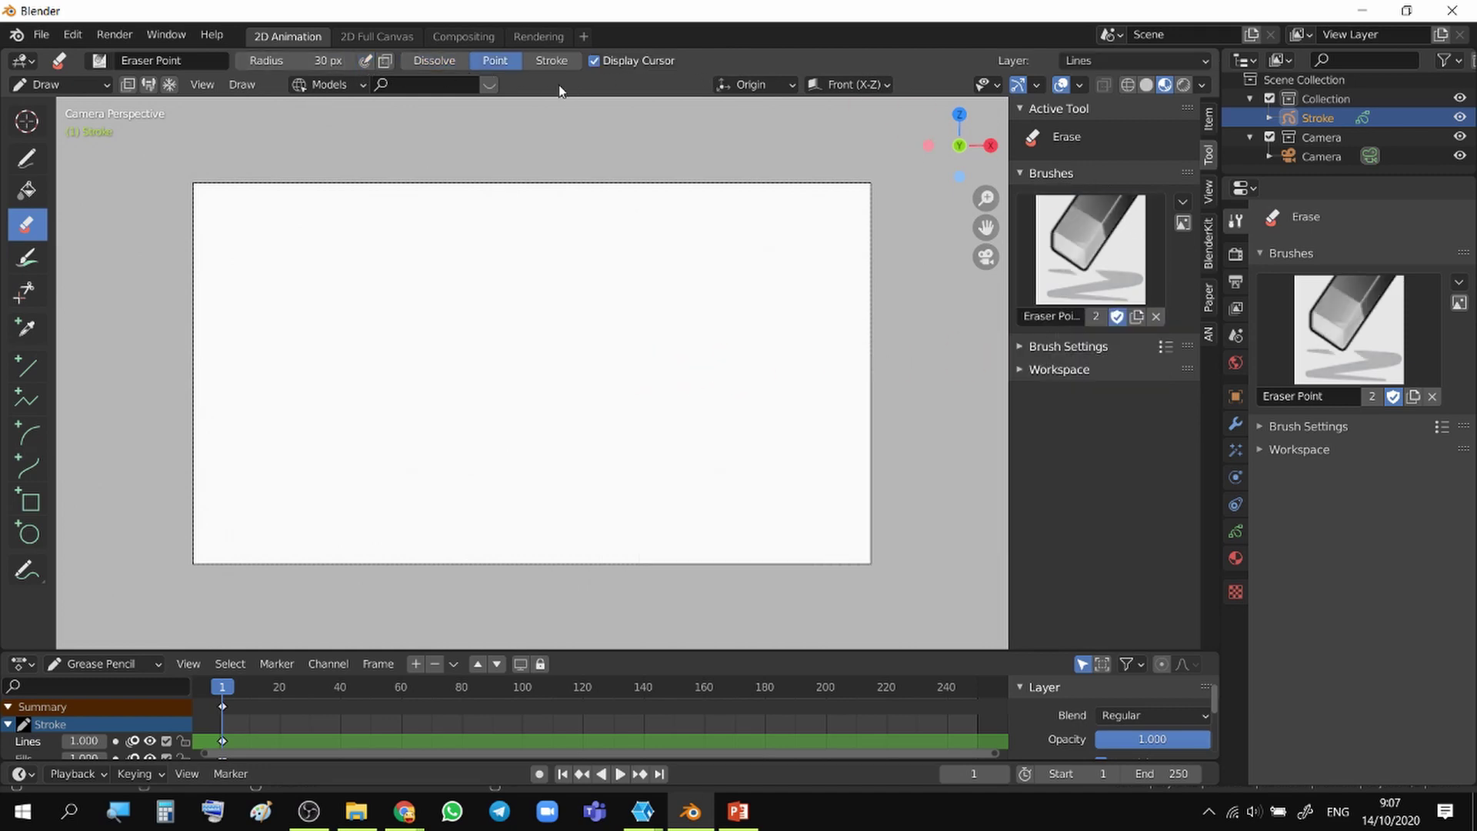
- Return to the Draw tool with the Pencil brush, make a test stroke on the canvas and undo it
{"action": "left_click", "coordinate": [28, 166]}
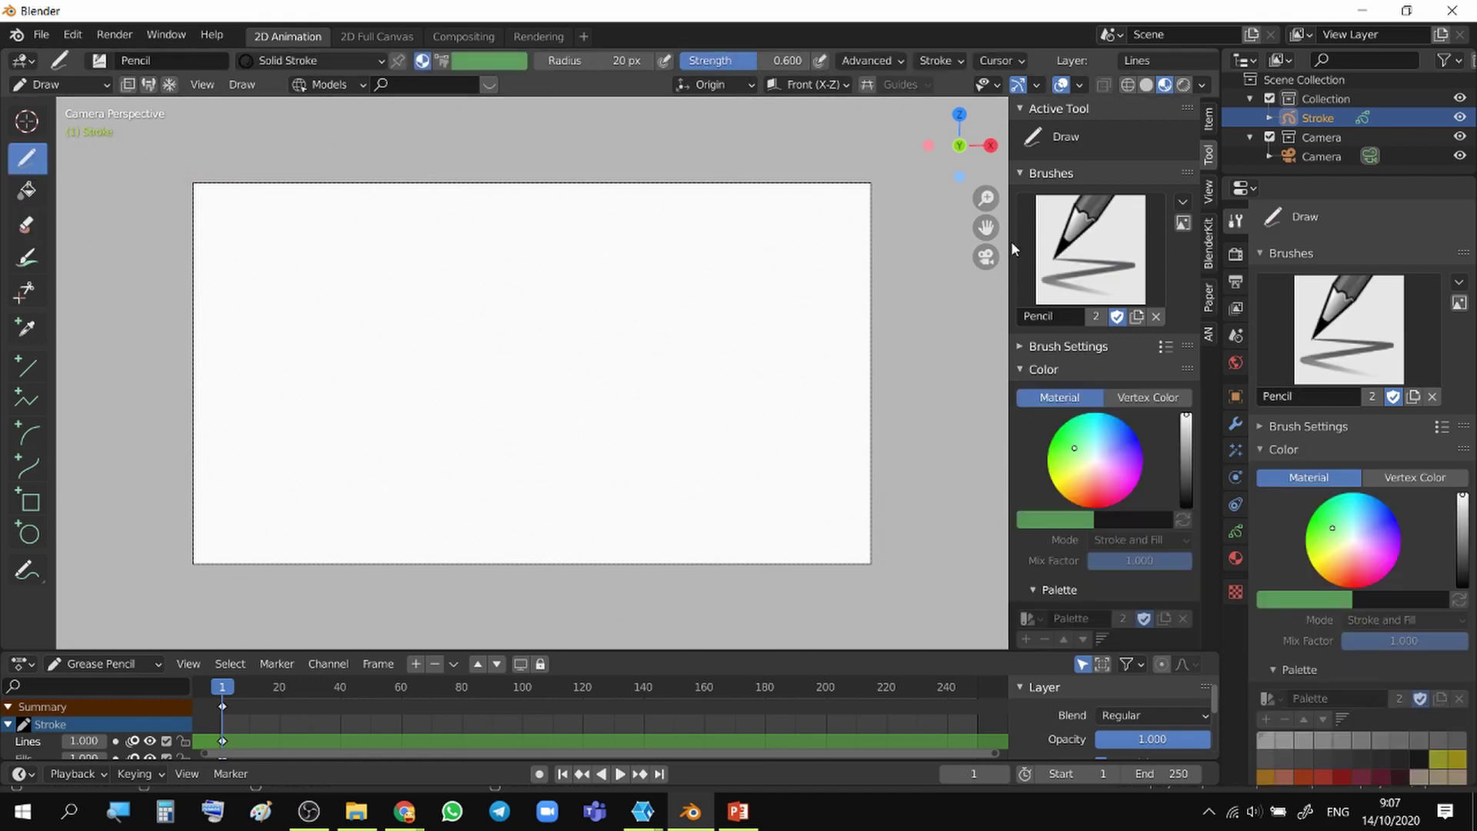
{"action": "left_click_drag", "start_coordinate": [544, 260], "coordinate": [594, 387]}
{"action": "key", "text": "ctrl+z"}
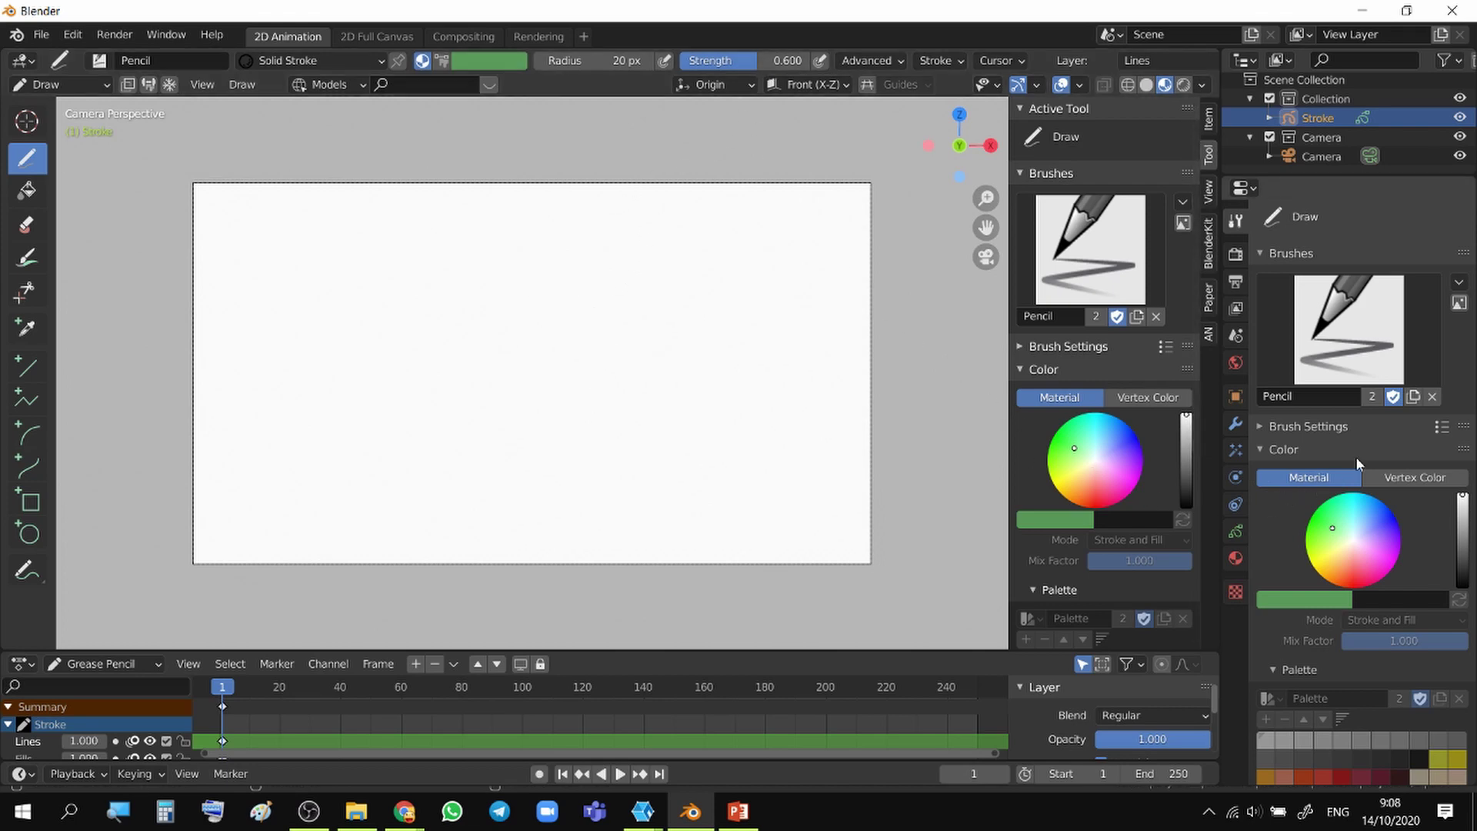
- Add a new material slot to the Stroke object and name its new material "pensil sketsa"
{"action": "left_click", "coordinate": [1236, 530]}
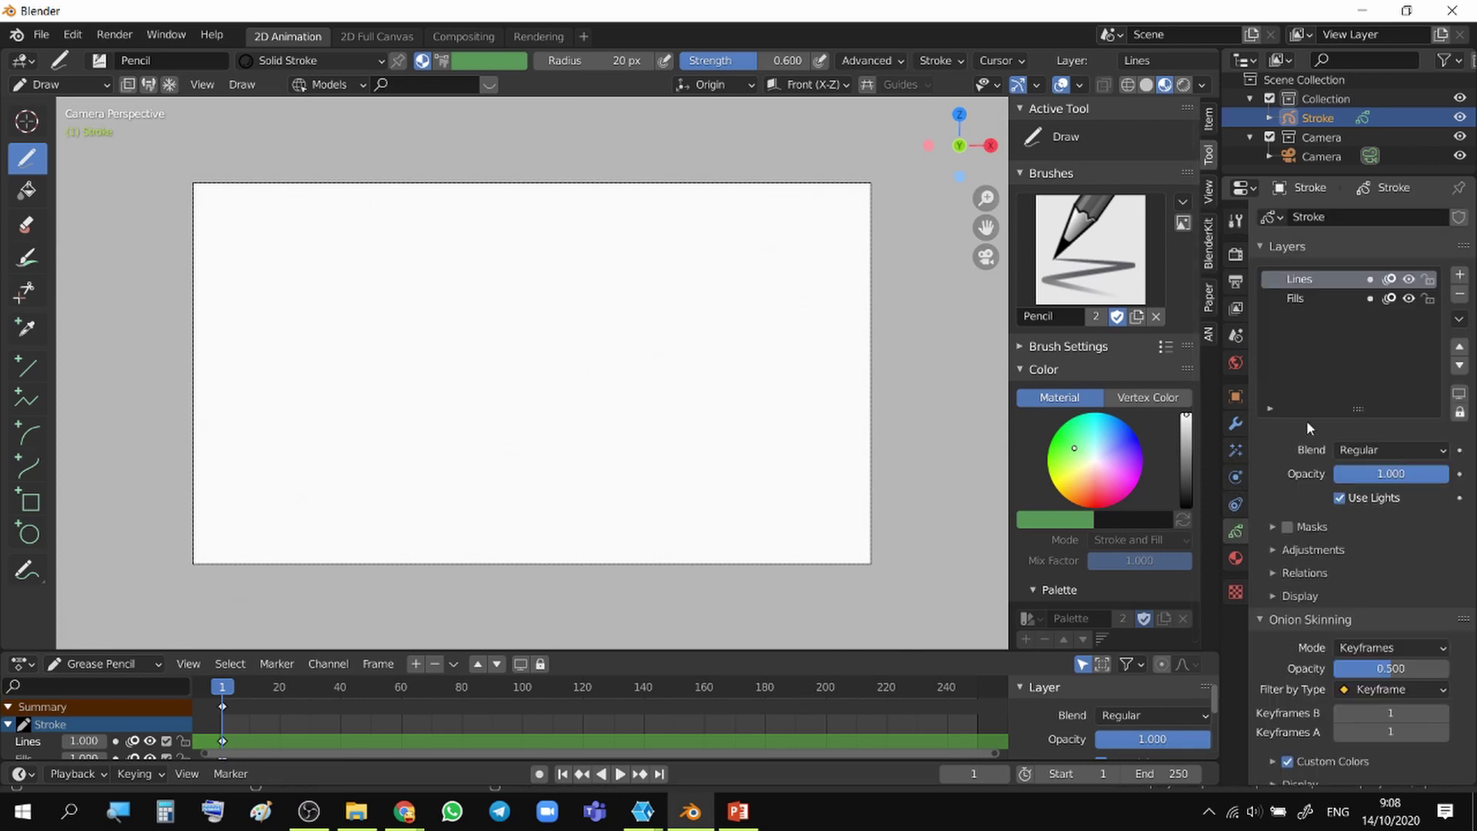
{"action": "left_click", "coordinate": [1235, 558]}
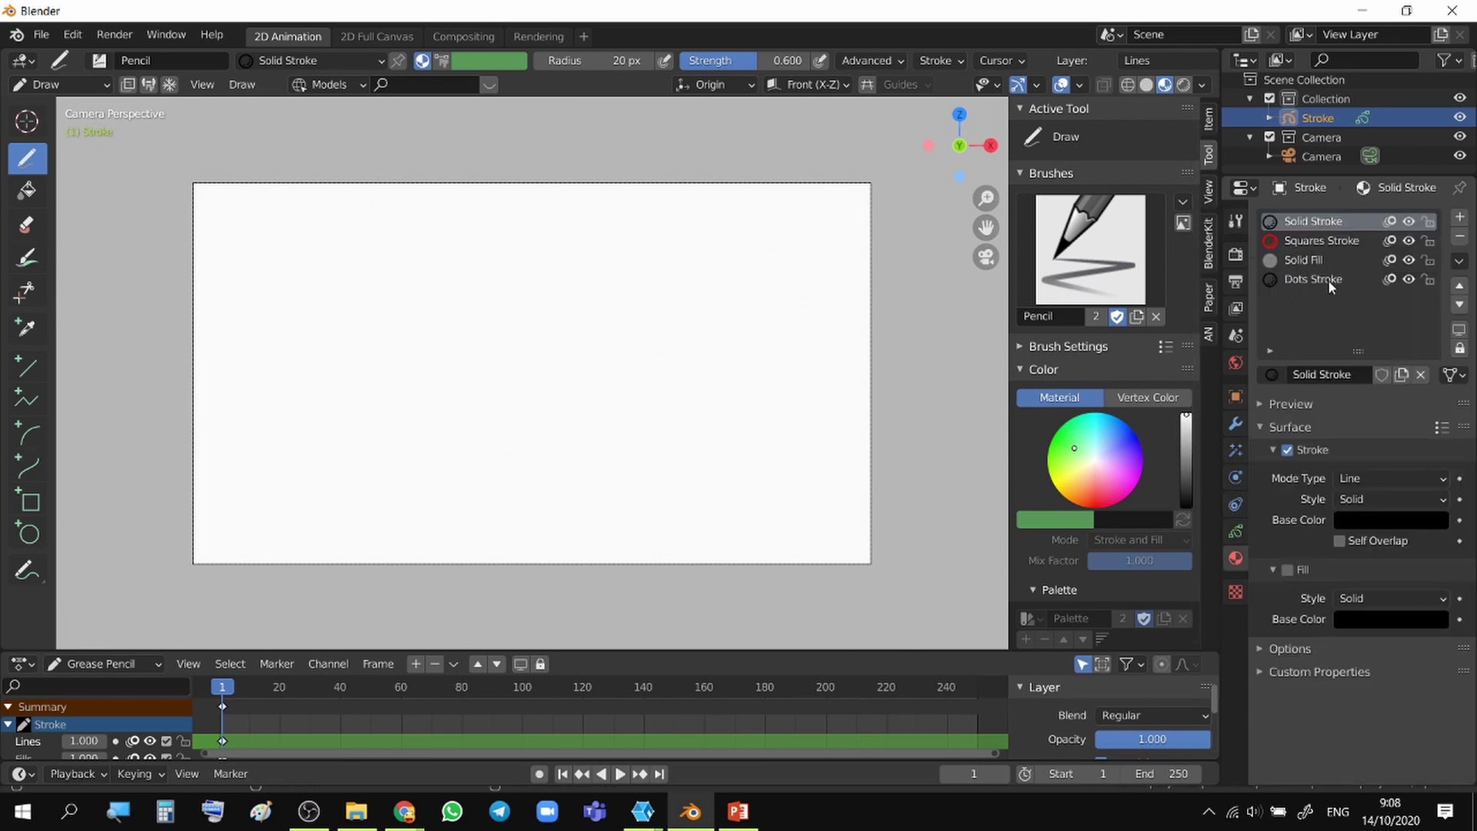
{"action": "left_click", "coordinate": [1460, 216]}
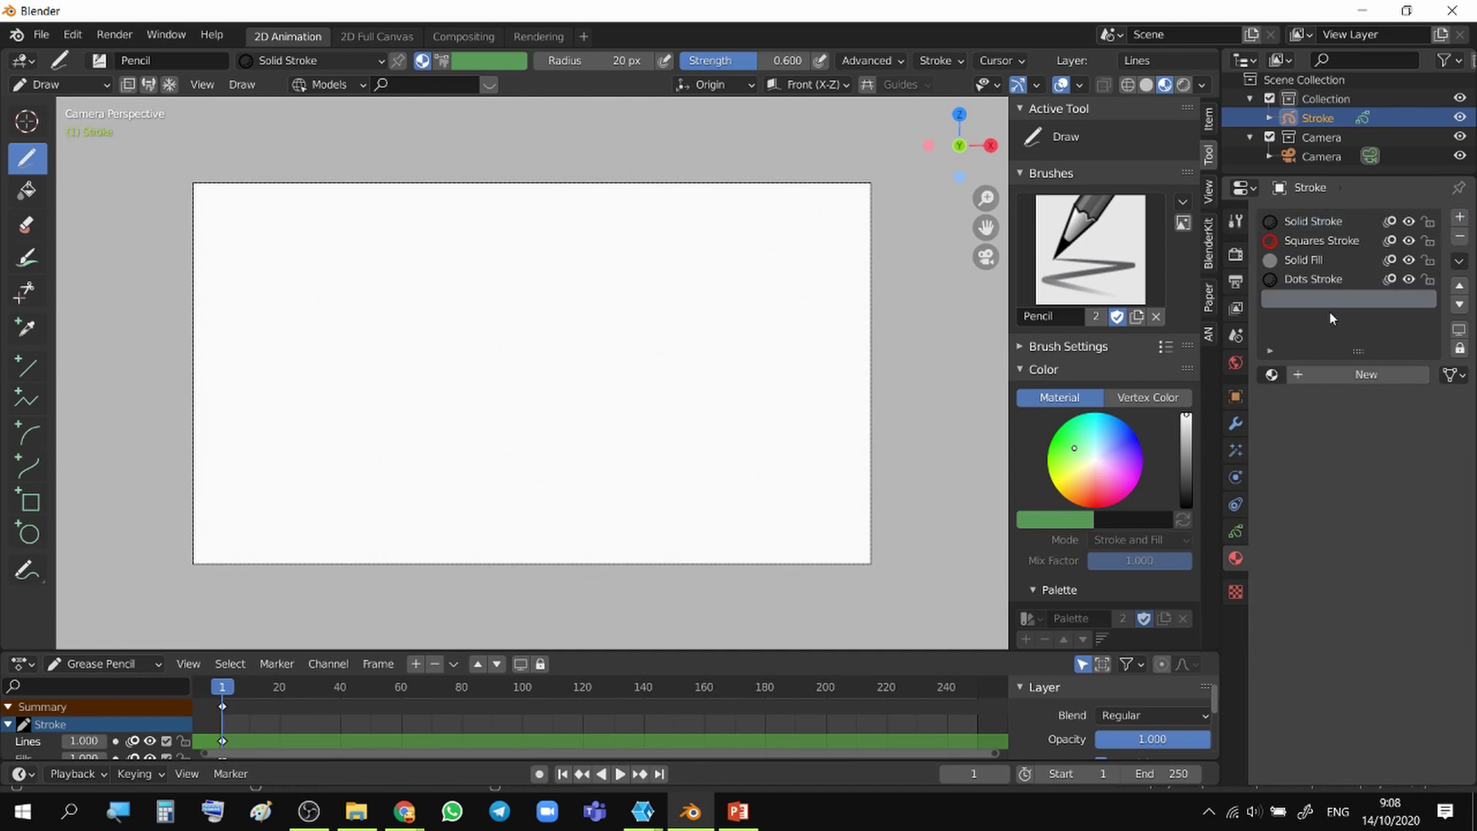
{"action": "left_click", "coordinate": [1322, 375]}
{"action": "double_click", "coordinate": [1300, 375]}
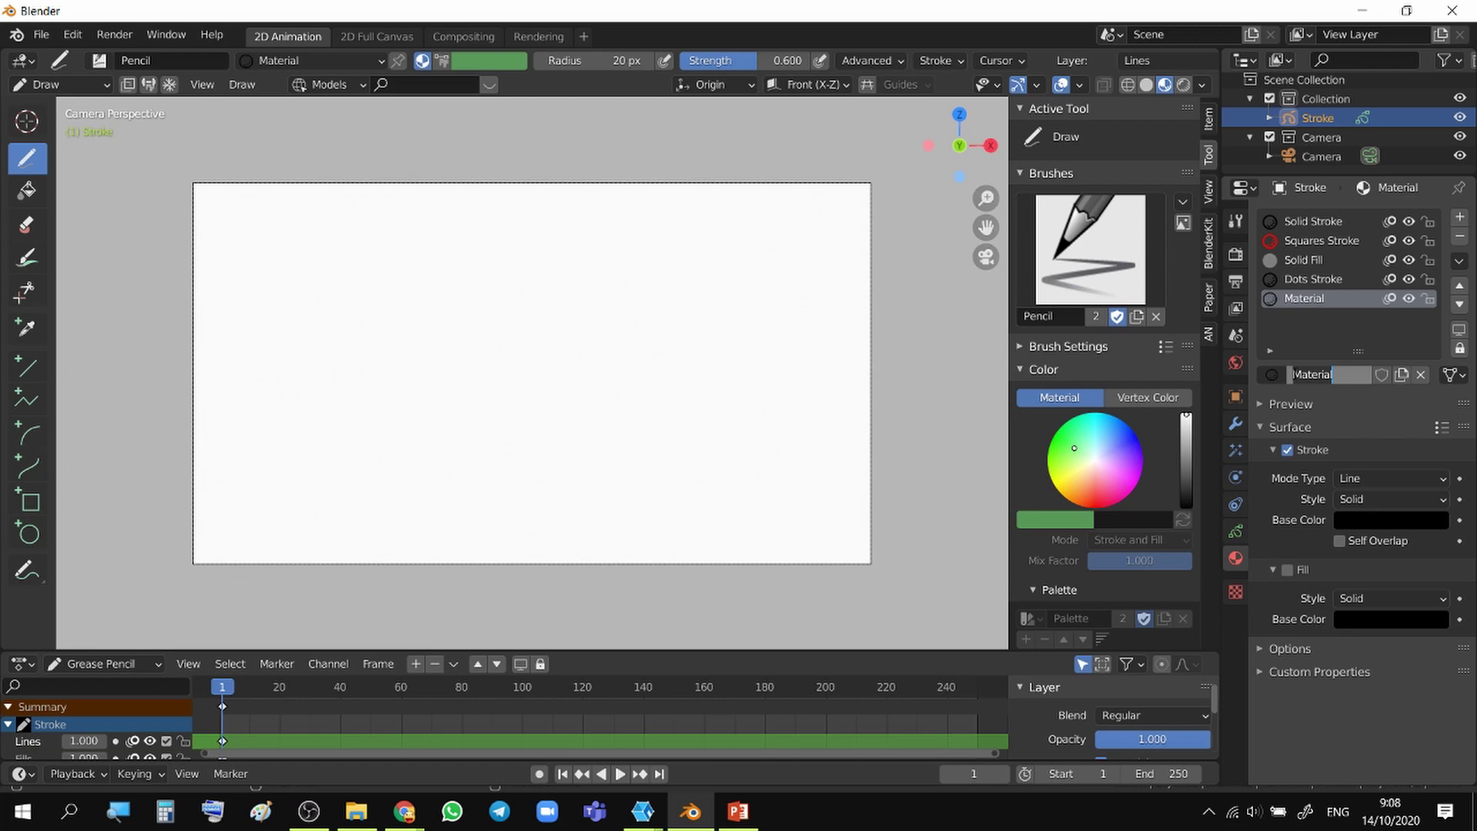
{"action": "type", "text": "ben"}
{"action": "type", "text": "sil sk"}
{"action": "key", "text": "Delete"}
{"action": "type", "text": "p"}
{"action": "key", "text": "Return"}
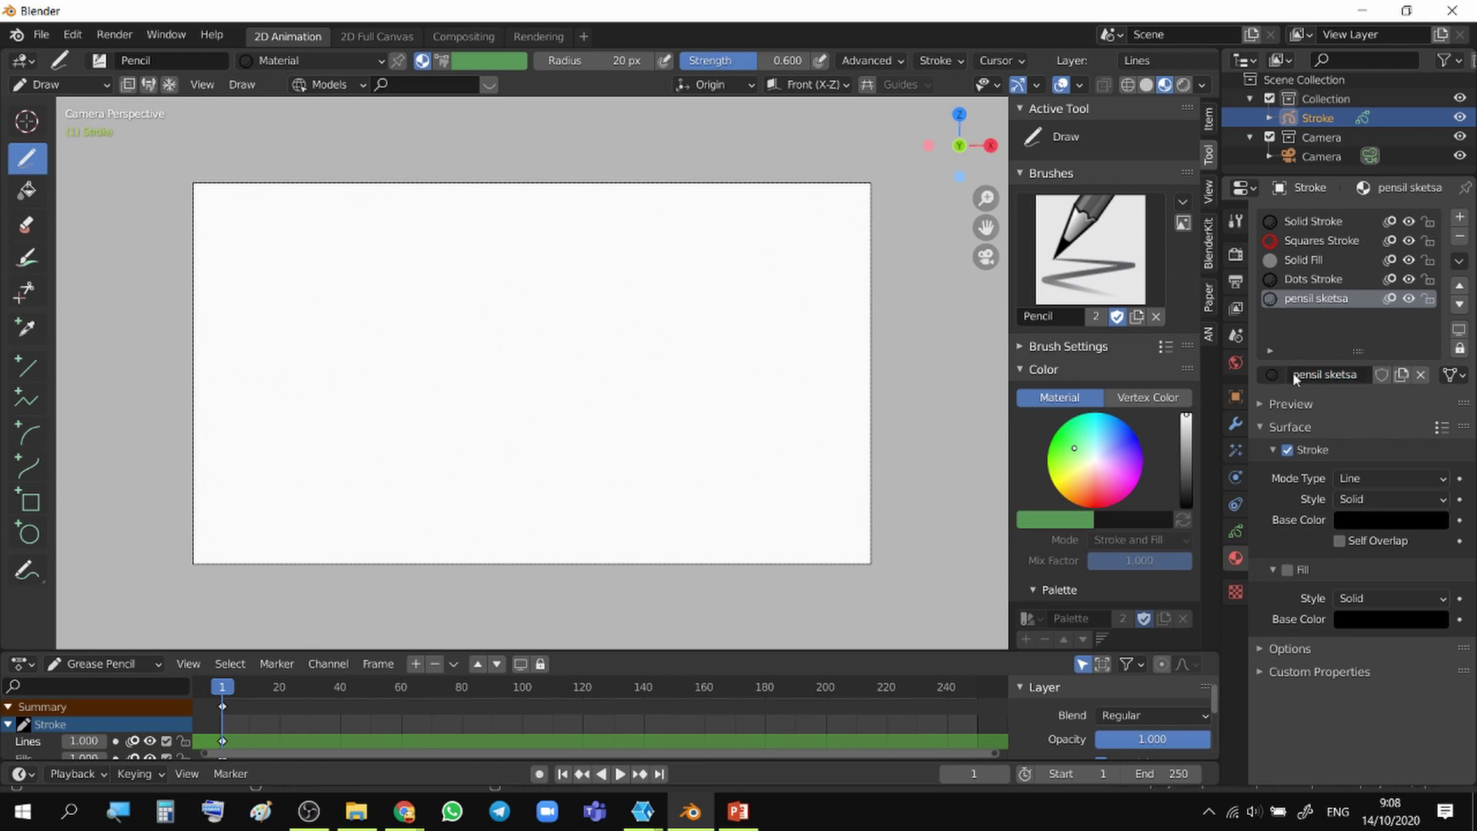
- Set the pensil sketsa material's stroke base color to blue, then test it with a stroke and undo that stroke
{"action": "left_click", "coordinate": [1358, 528]}
{"action": "left_click_drag", "start_coordinate": [1438, 326], "coordinate": [1421, 225]}
{"action": "left_click", "coordinate": [1387, 285]}
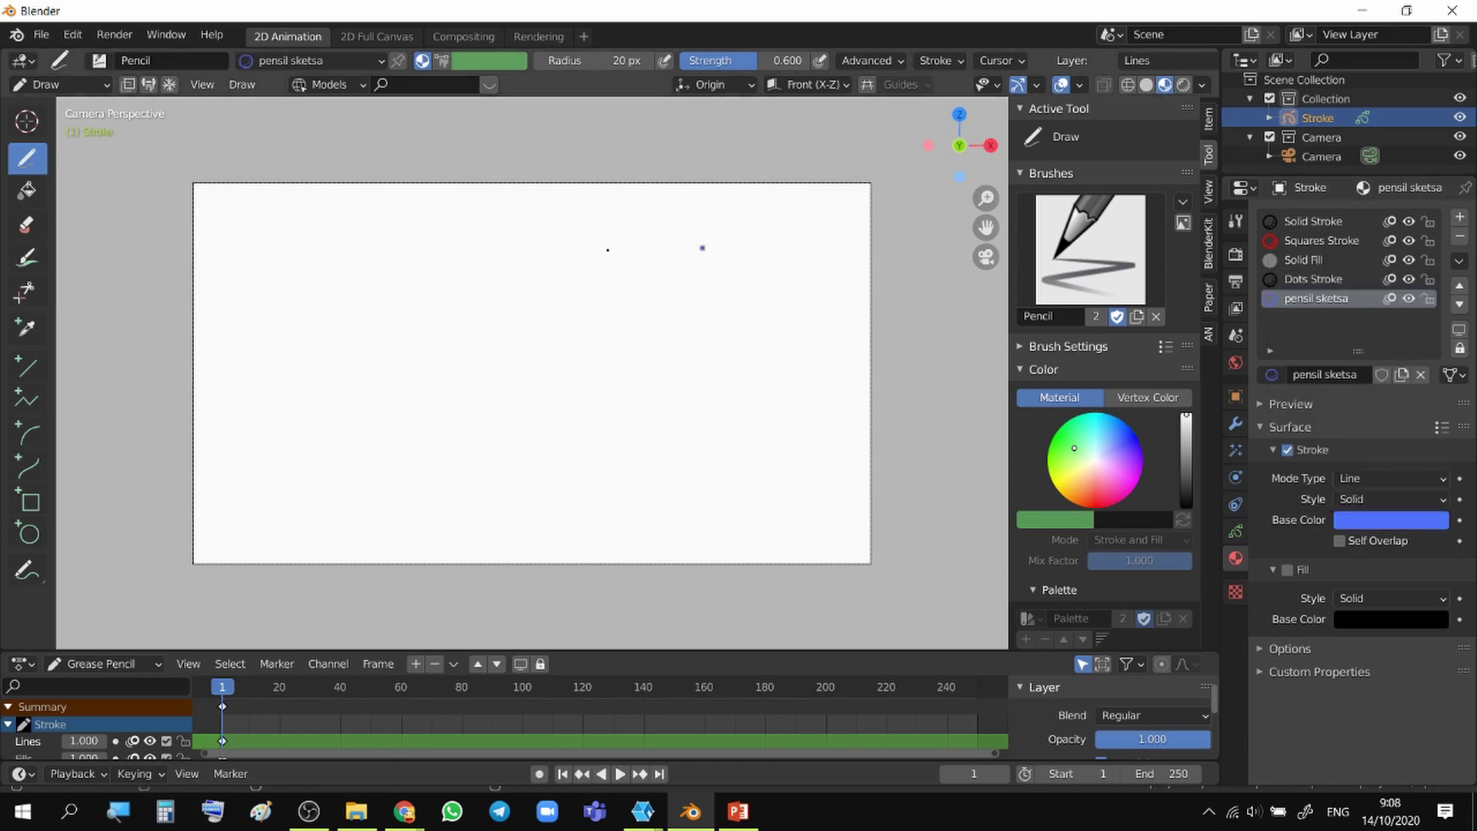
{"action": "mouse_move", "coordinate": [517, 256]}
{"action": "left_mouse_down"}
{"action": "mouse_move", "coordinate": [502, 269]}
{"action": "mouse_move", "coordinate": [554, 333]}
{"action": "mouse_move", "coordinate": [556, 378]}
{"action": "left_mouse_up"}
{"action": "key", "text": "ctrl+z"}
- Hide the viewport sidebar, split the viewport into two areas, and open a new text block in a Text Editor there
{"action": "key", "text": "n"}
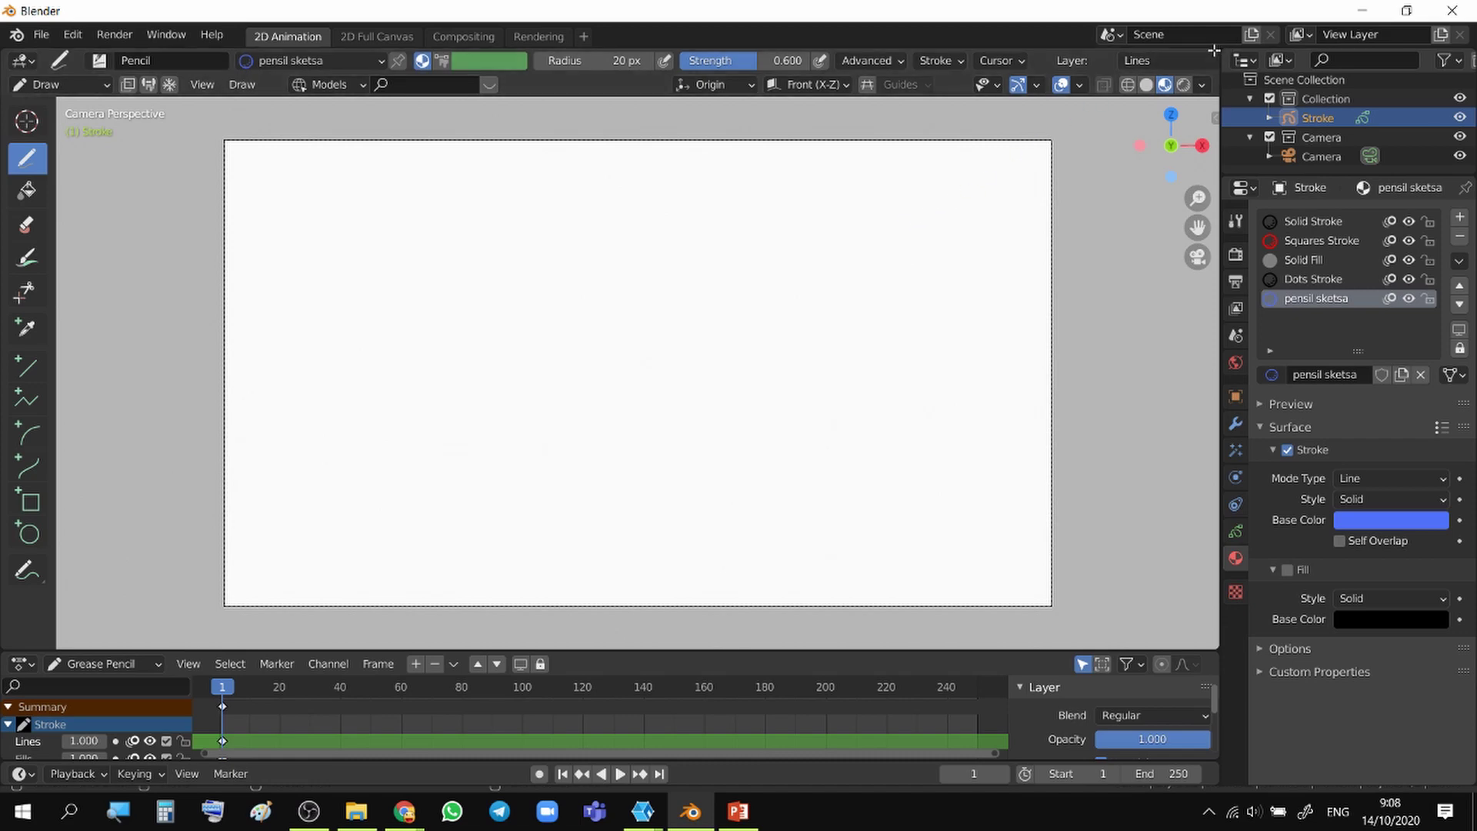
{"action": "left_click_drag", "start_coordinate": [1208, 51], "coordinate": [718, 82]}
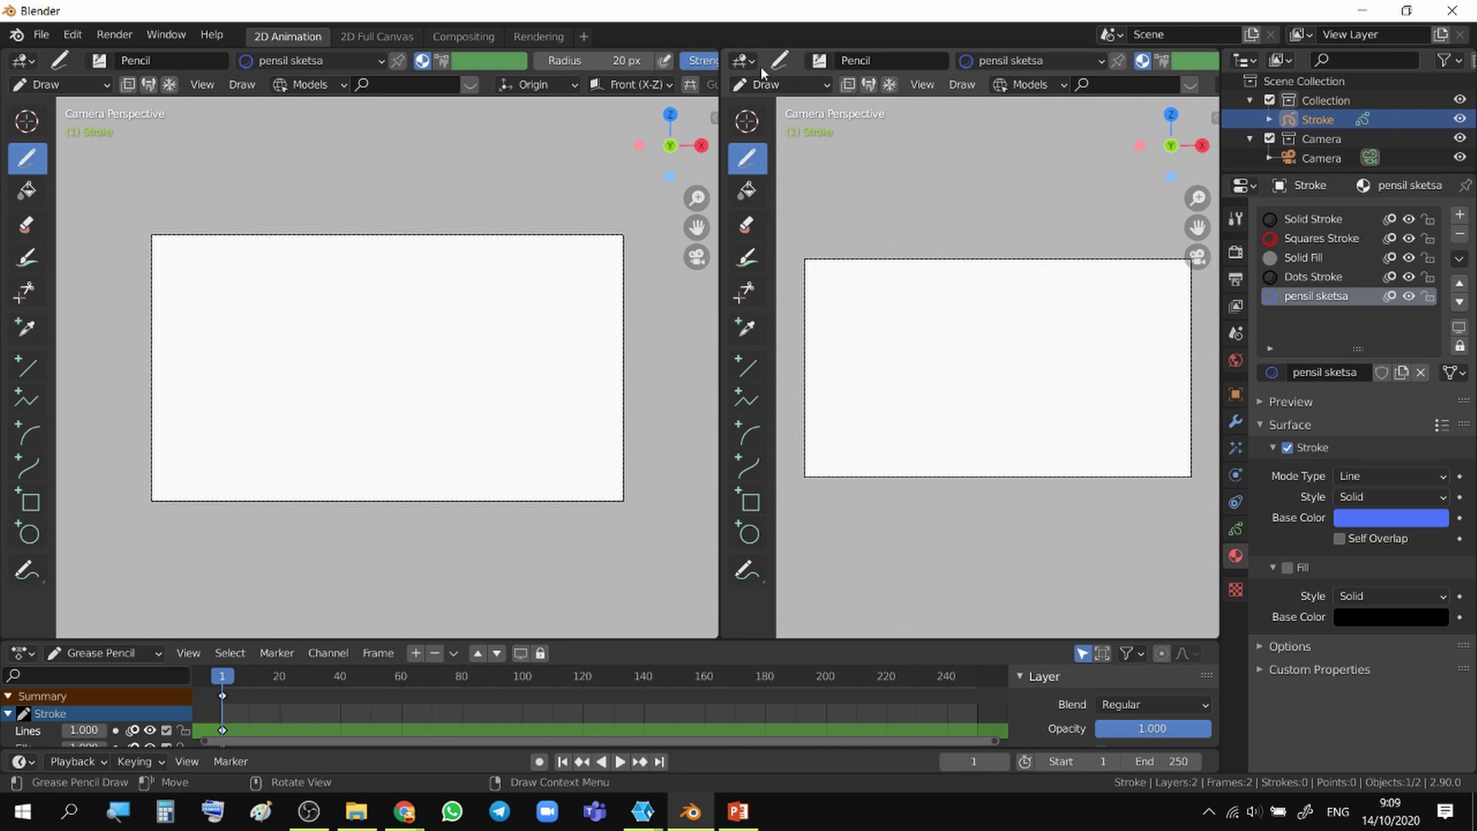
{"action": "left_click", "coordinate": [747, 63]}
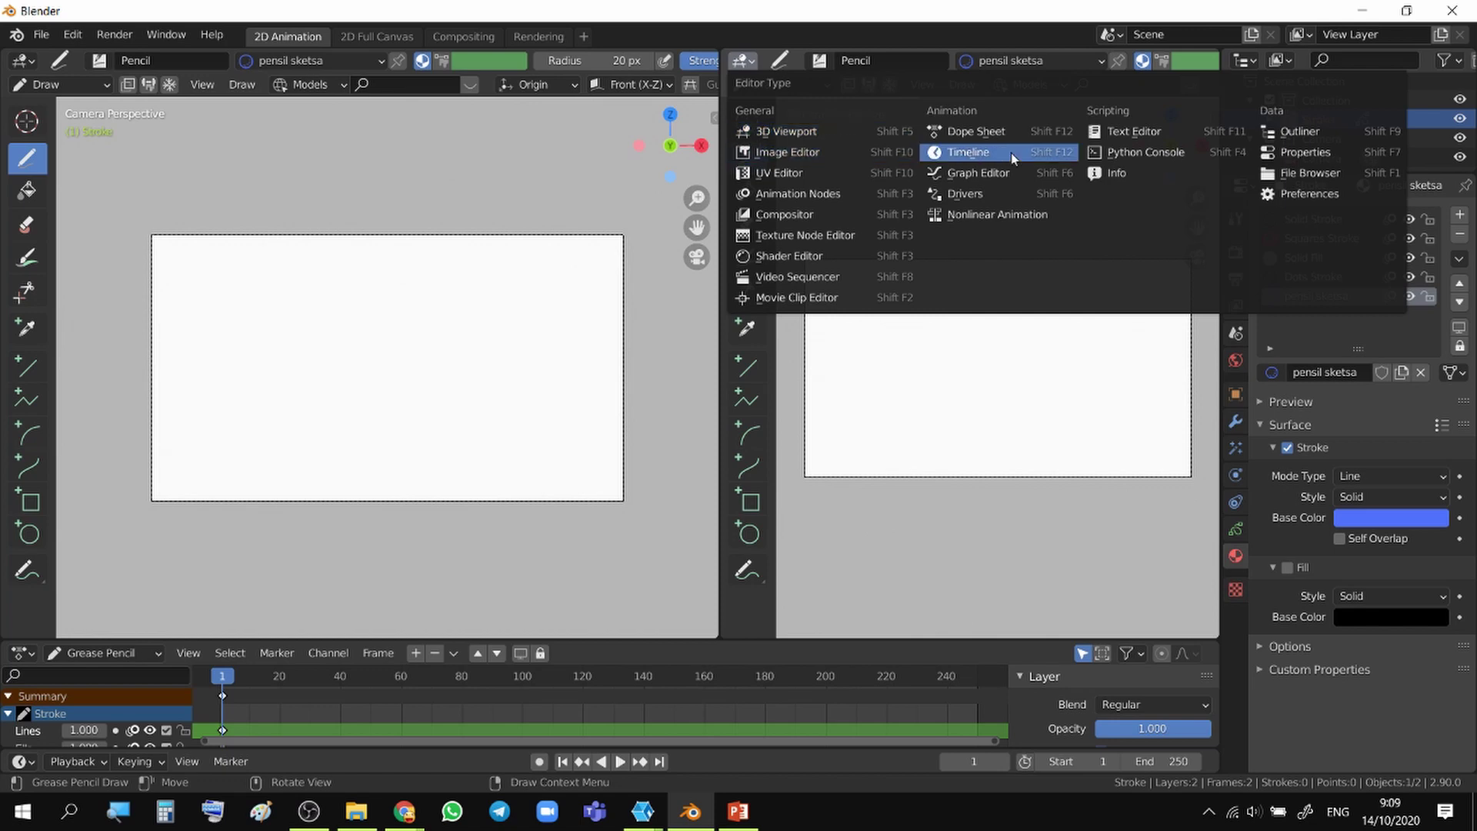
{"action": "left_click", "coordinate": [1138, 133]}
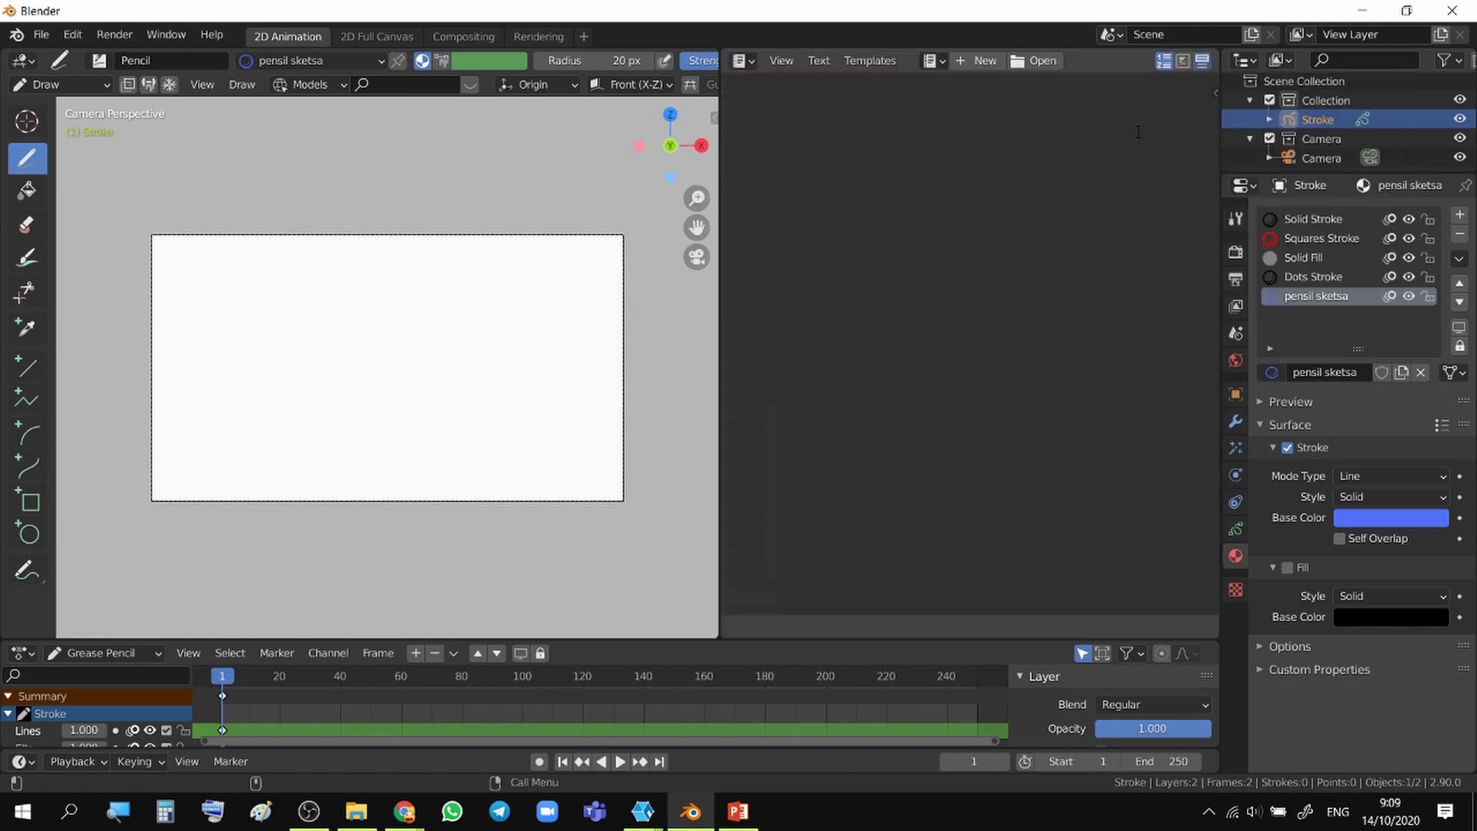
{"action": "left_click", "coordinate": [976, 61]}
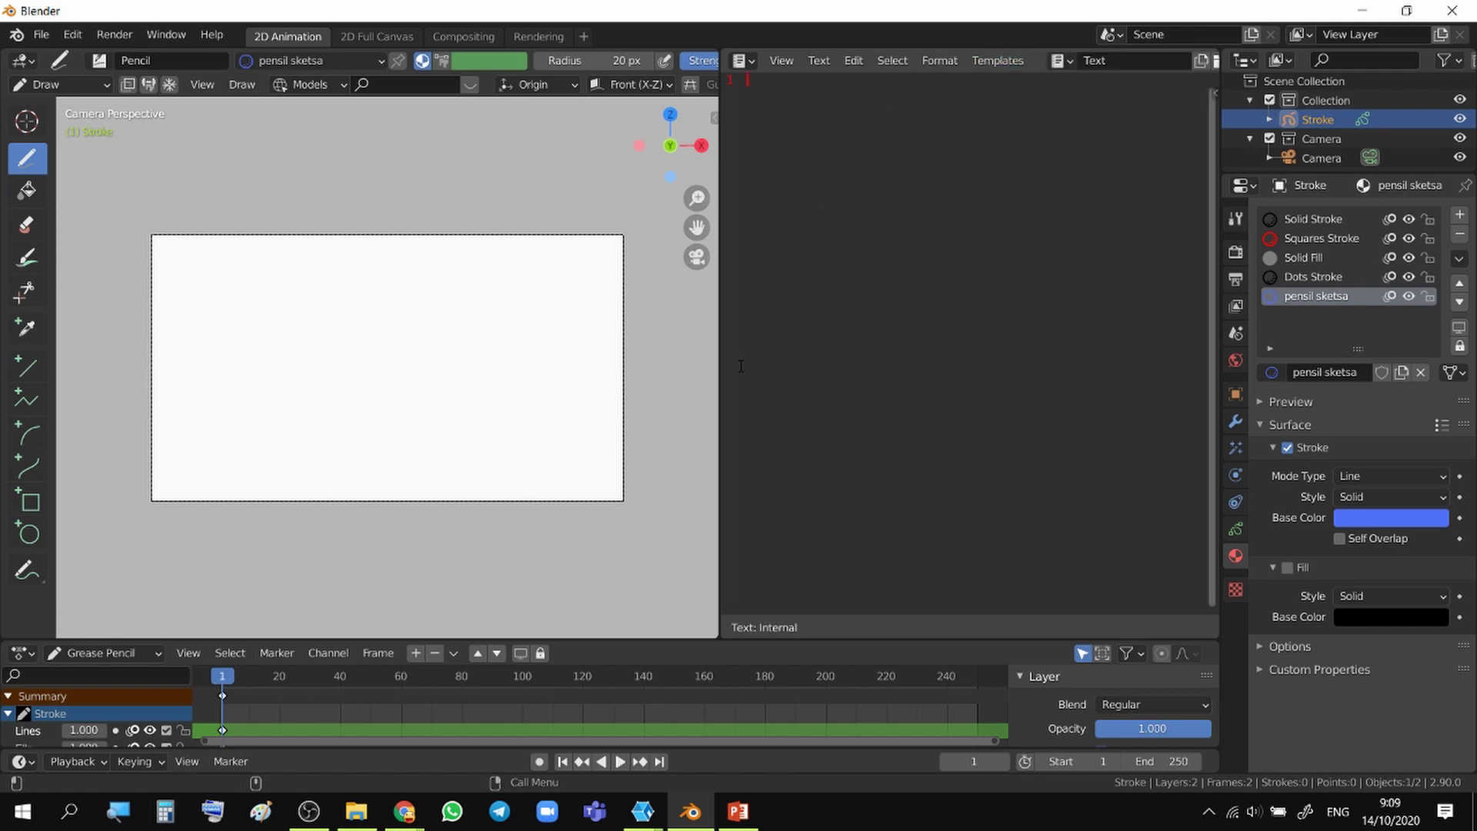
- Copy the "Di siang hari yang terik" paragraph from slide 3 in PowerPoint into Blender's new text block
{"action": "left_click", "coordinate": [738, 811]}
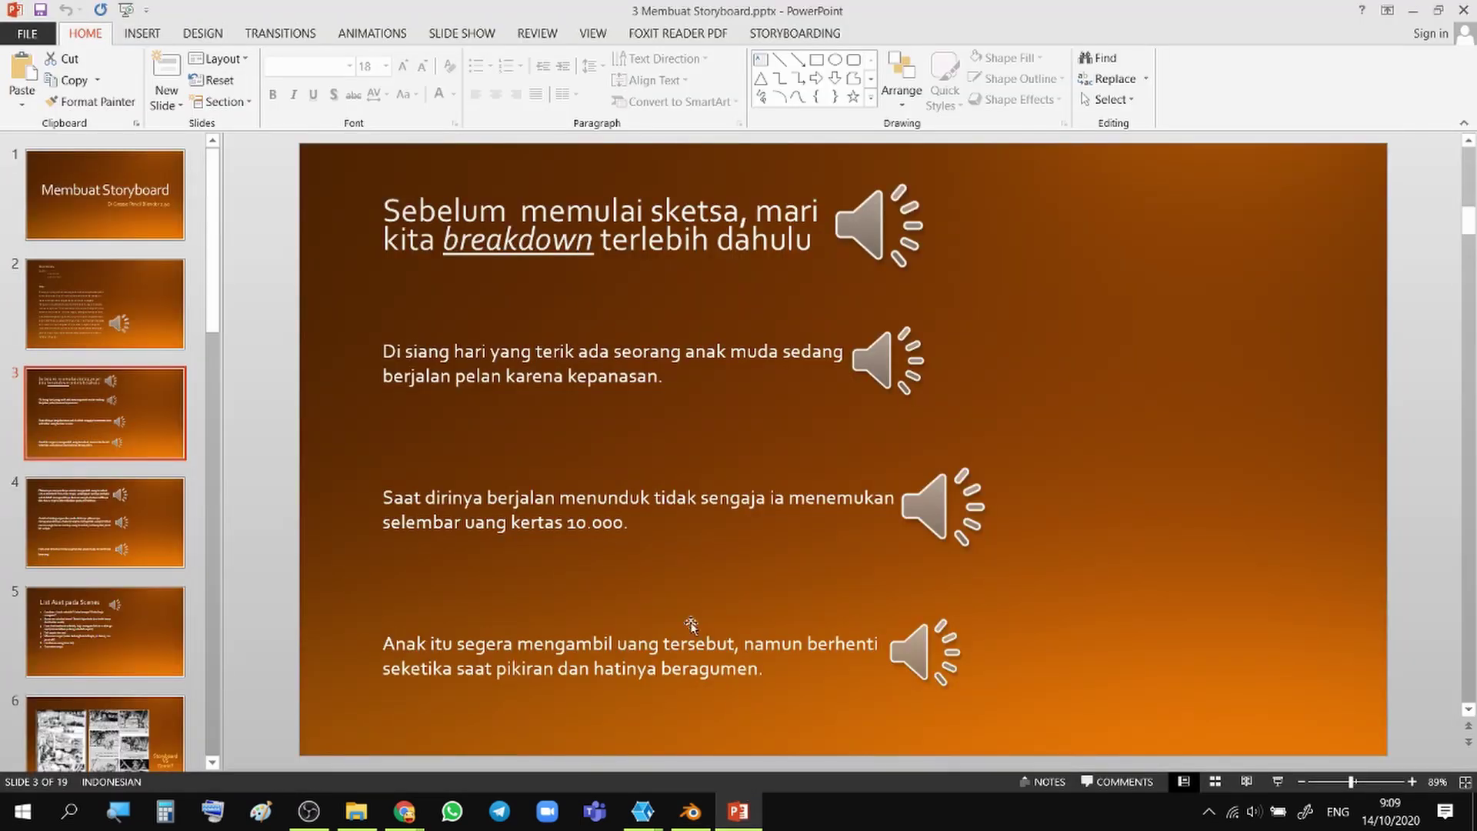
{"action": "triple_click", "coordinate": [450, 357]}
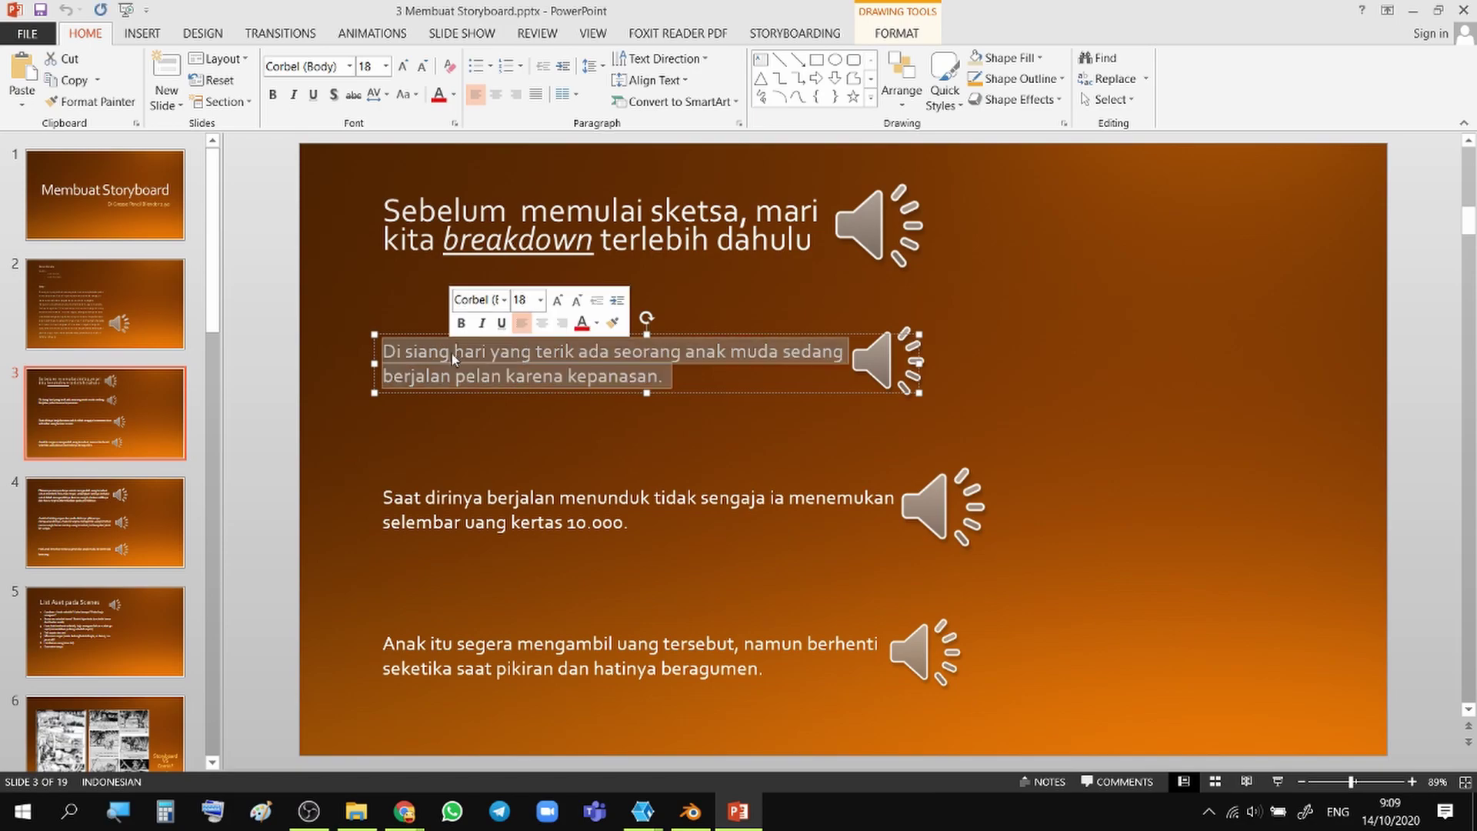
{"action": "key", "text": "alt+Tab"}
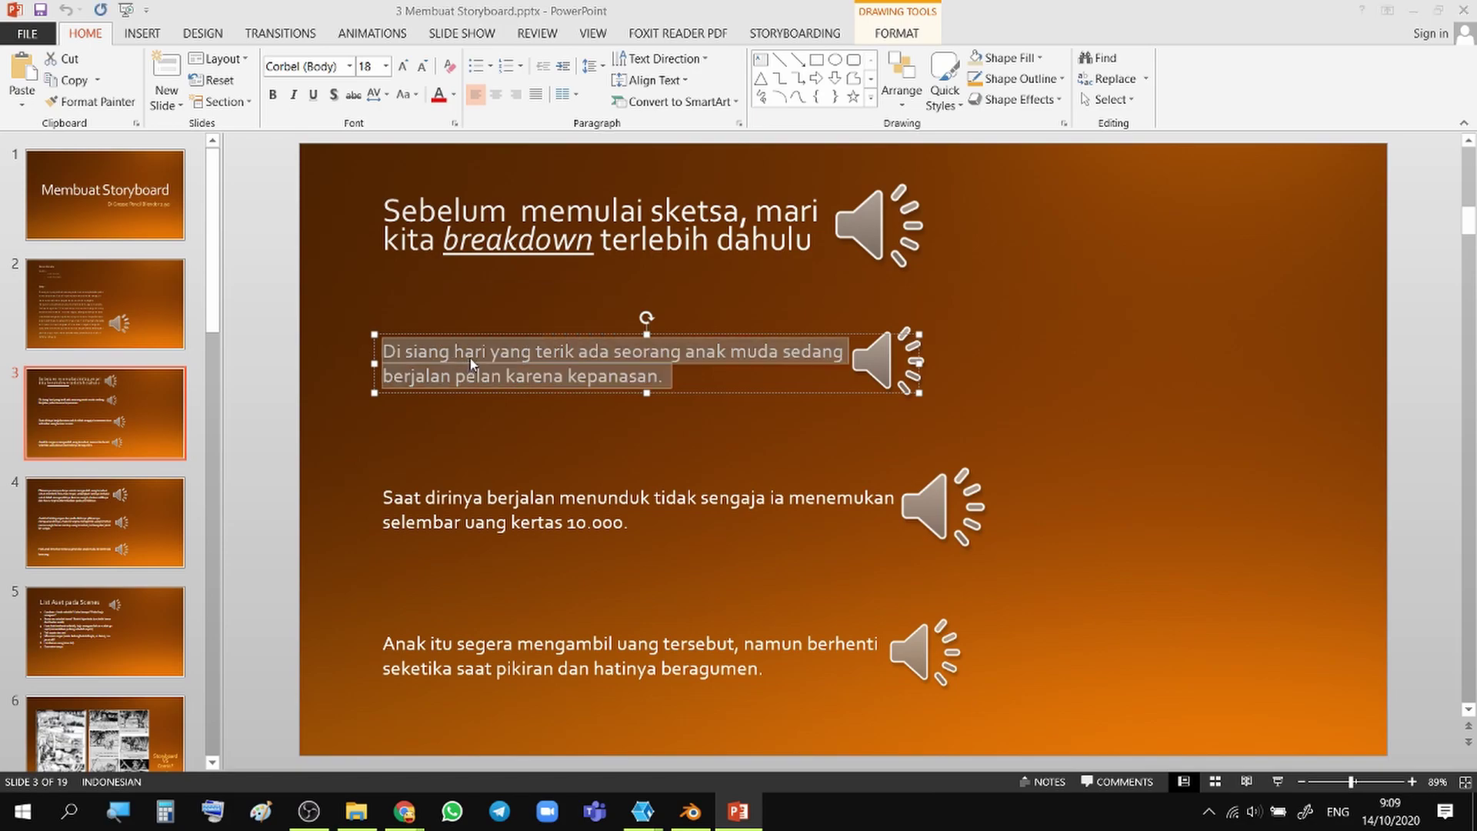
{"action": "key", "text": "ctrl+v"}
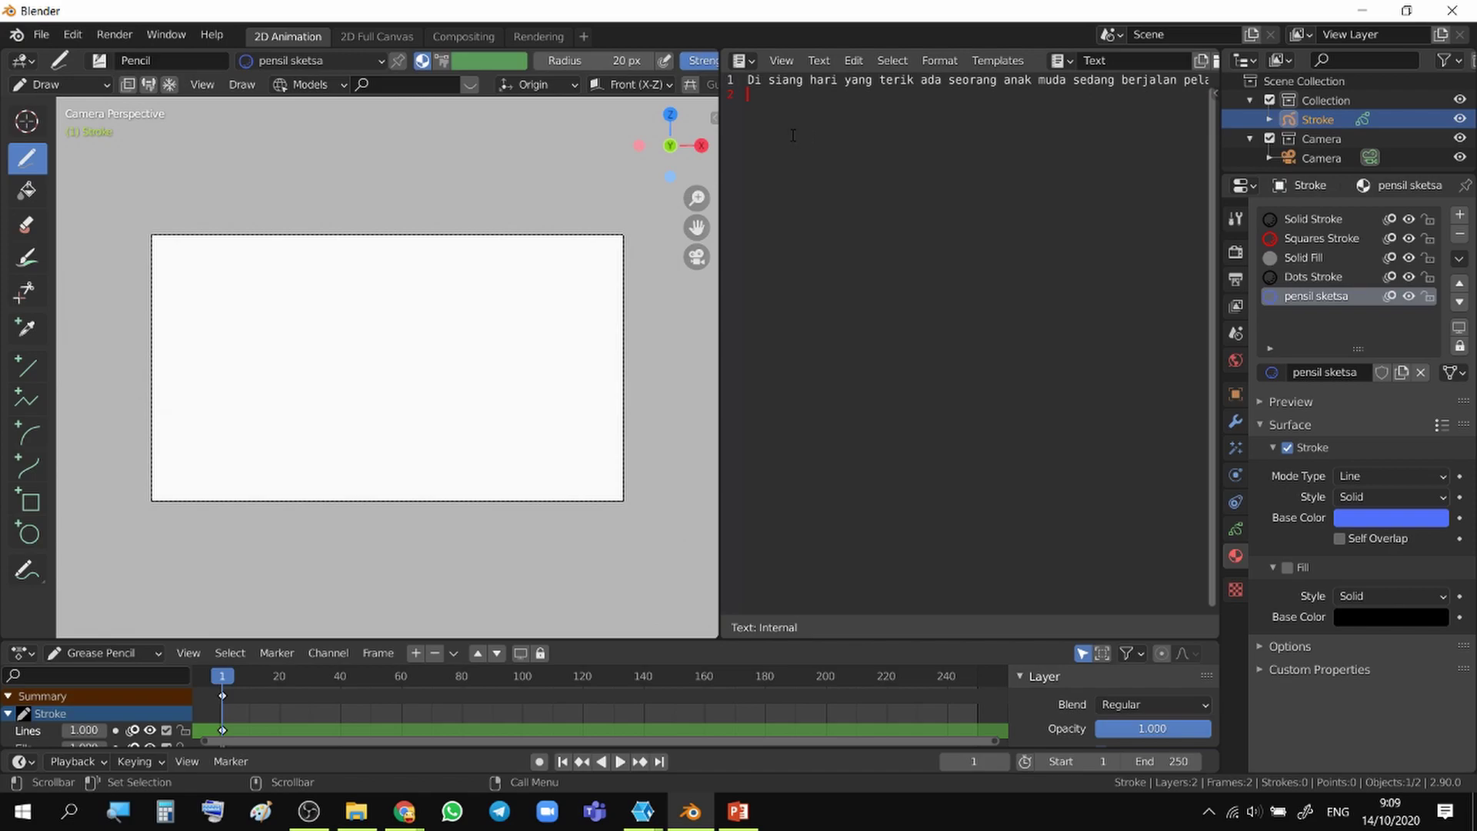
- Copy the "Saat dirinya berjalan menunduk" paragraph from slide 3 in PowerPoint to line 2 of Blender's text block
{"action": "key", "text": "alt+Tab"}
{"action": "double_click", "coordinate": [425, 522]}
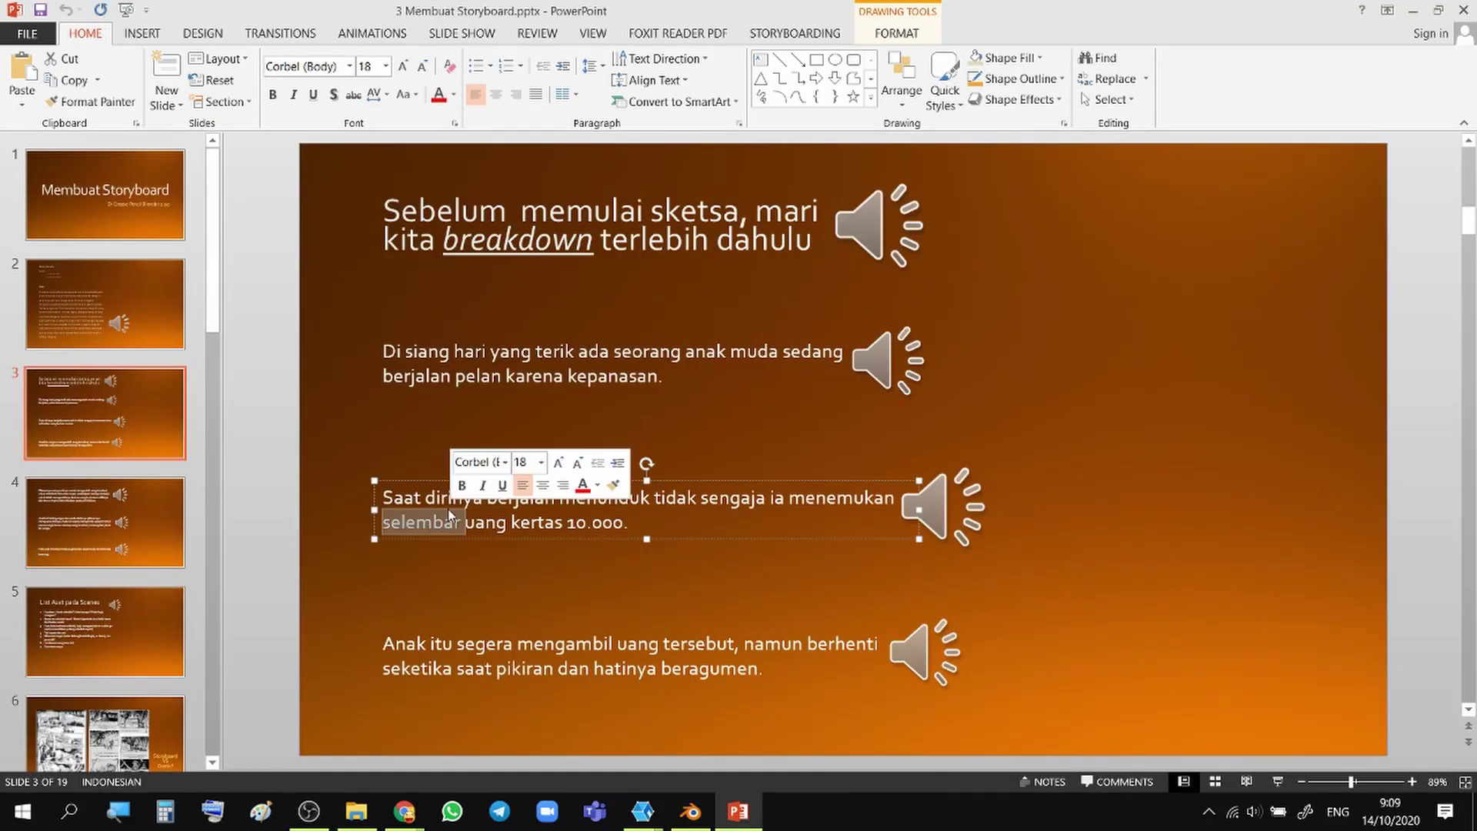
{"action": "triple_click", "coordinate": [455, 500]}
{"action": "key", "text": "ctrl+c"}
{"action": "key", "text": "alt+Tab"}
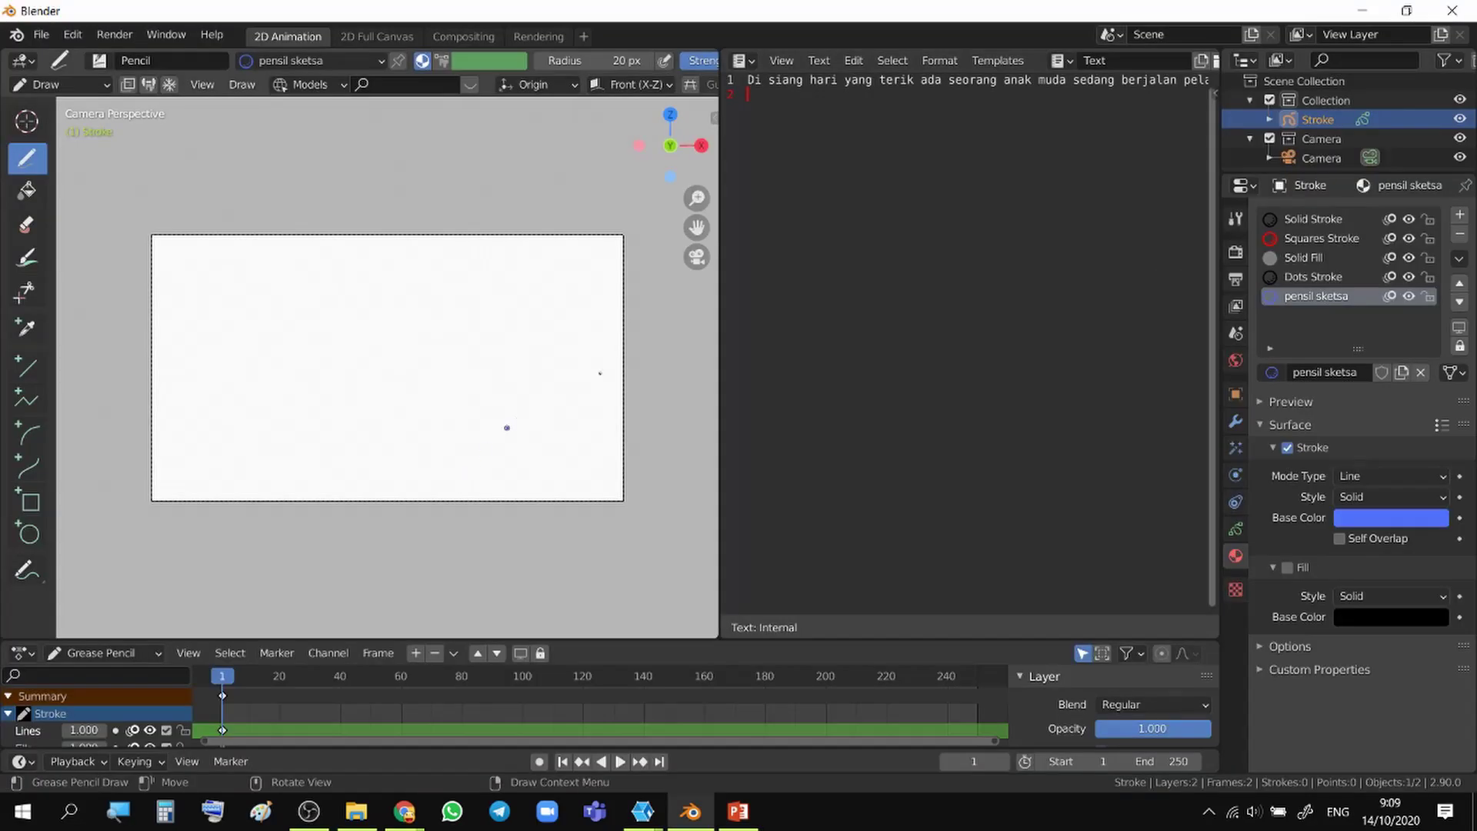
{"action": "key", "text": "ctrl+v"}
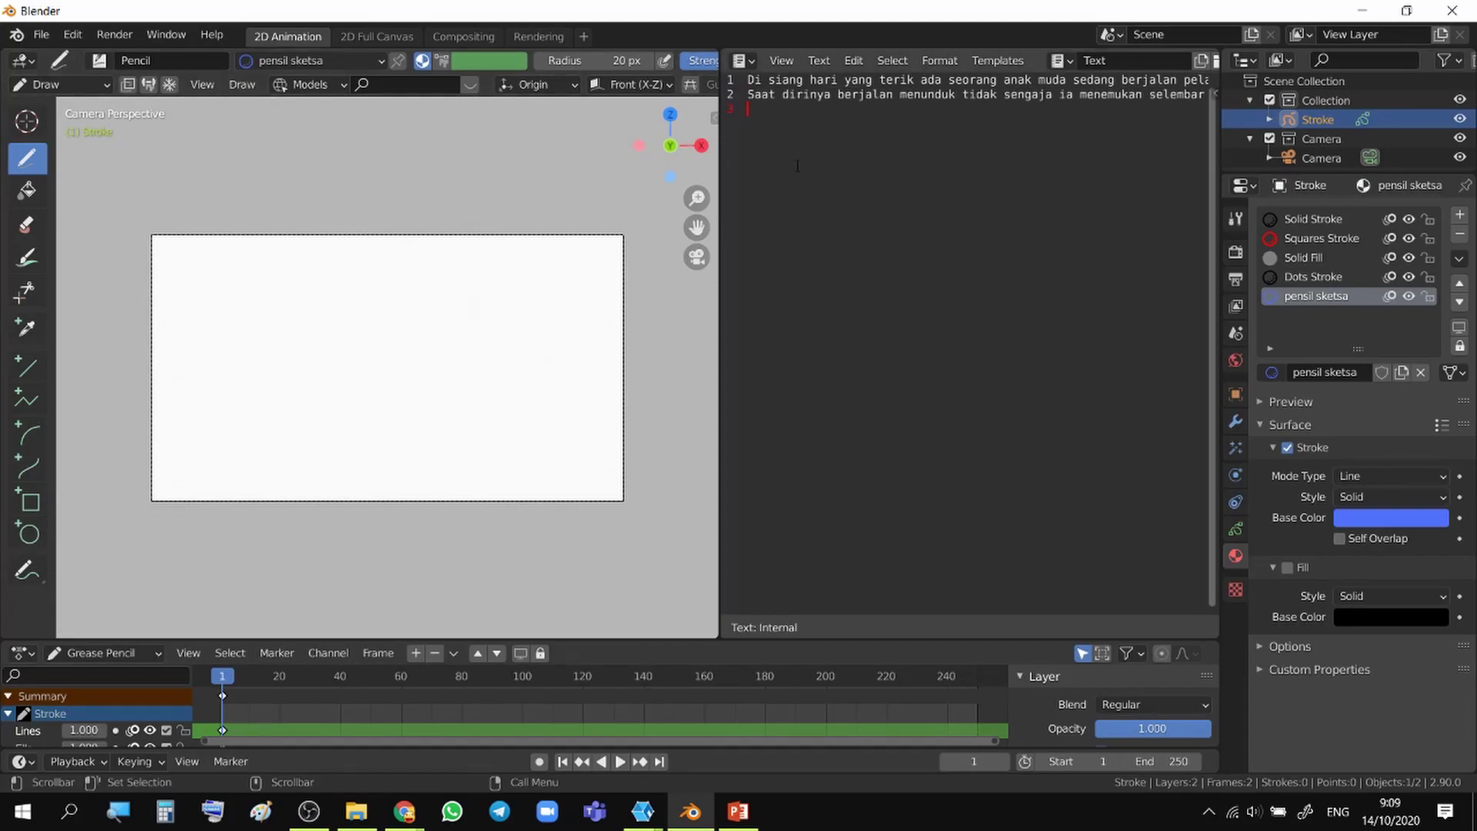
- Copy the "Anak itu segera mengambil uang tersebut" paragraph from slide 3 in PowerPoint to line 3 of Blender's text block
{"action": "key", "text": "alt+Tab"}
{"action": "double_click", "coordinate": [479, 644]}
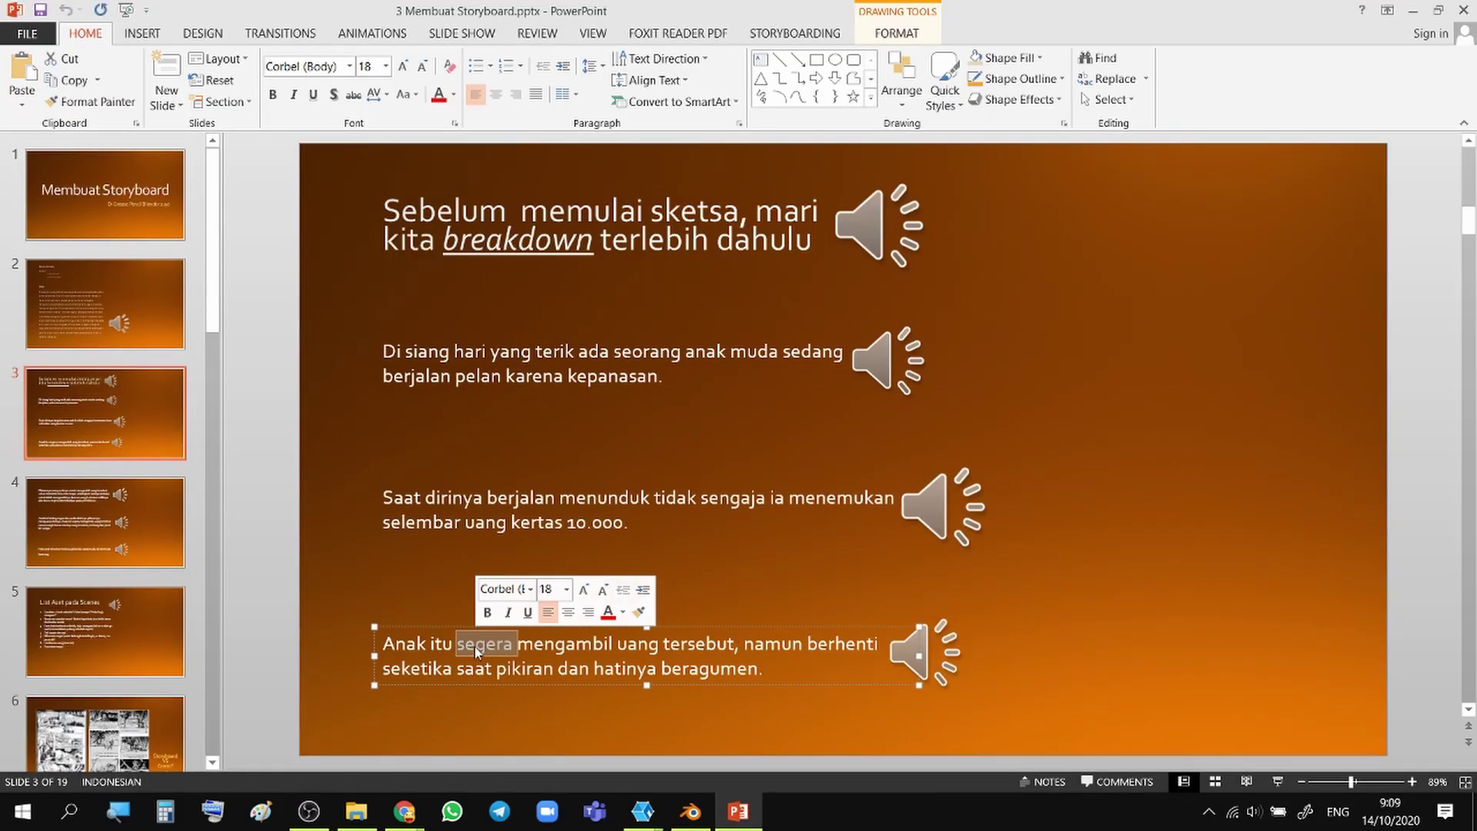
{"action": "triple_click", "coordinate": [483, 650]}
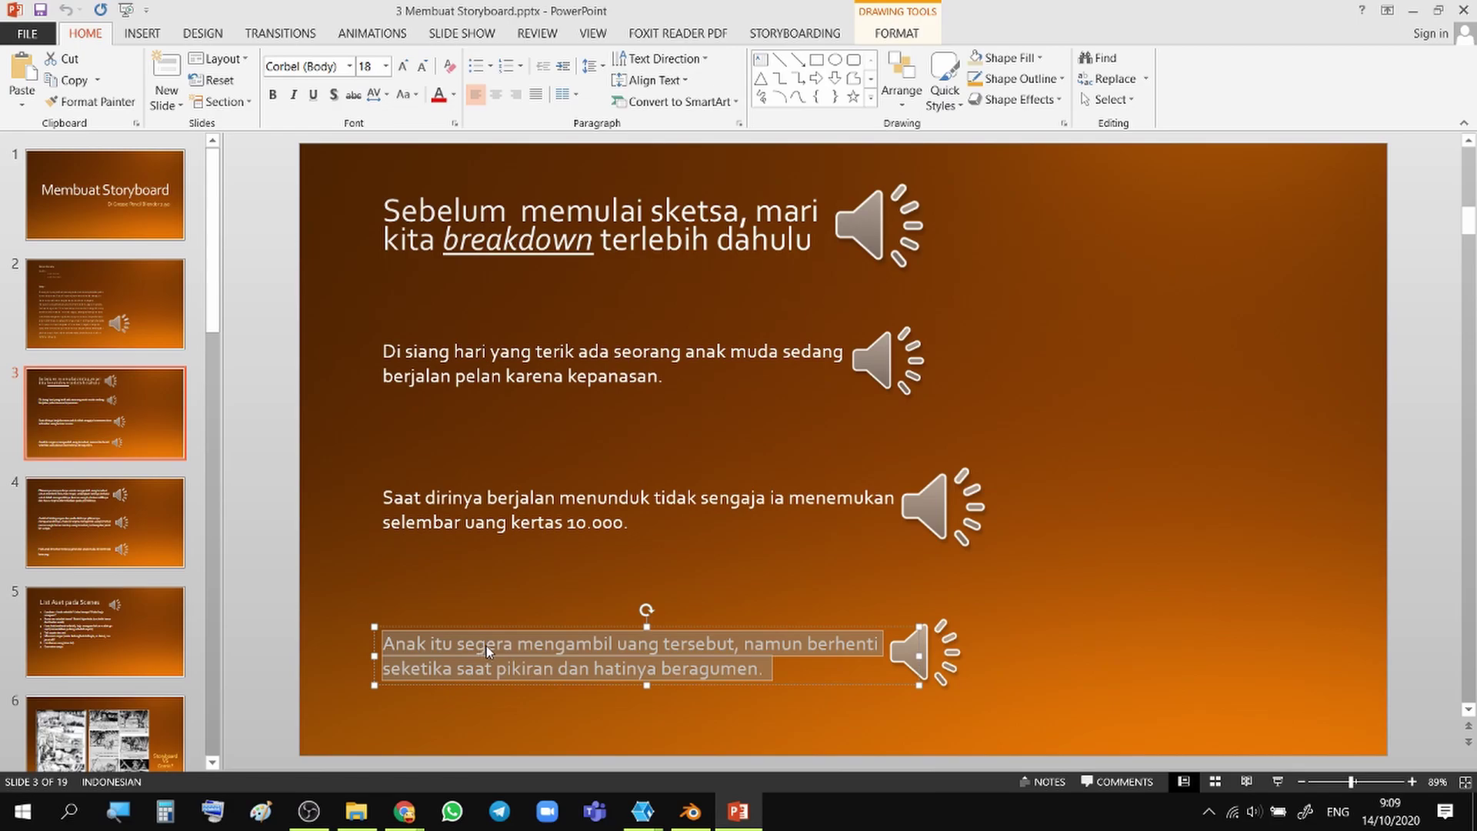
{"action": "key", "text": "ctrl+c"}
{"action": "key", "text": "alt+Tab"}
{"action": "key", "text": "ctrl+v"}
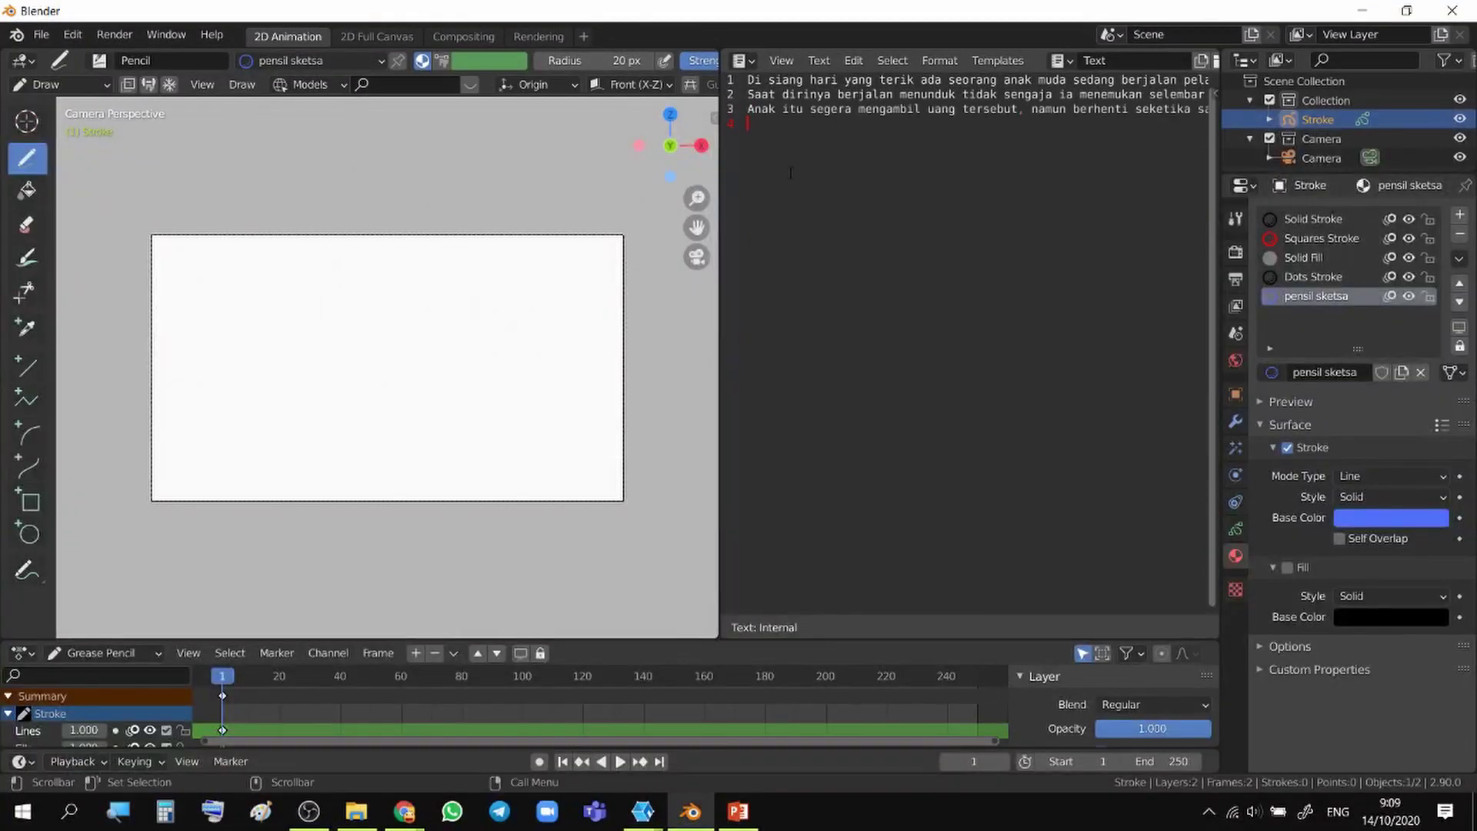
- Copy the "Pikirannya menyuruhnya" paragraph from slide 4 in PowerPoint to line 4 of Blender's text block
{"action": "key", "text": "alt+Tab"}
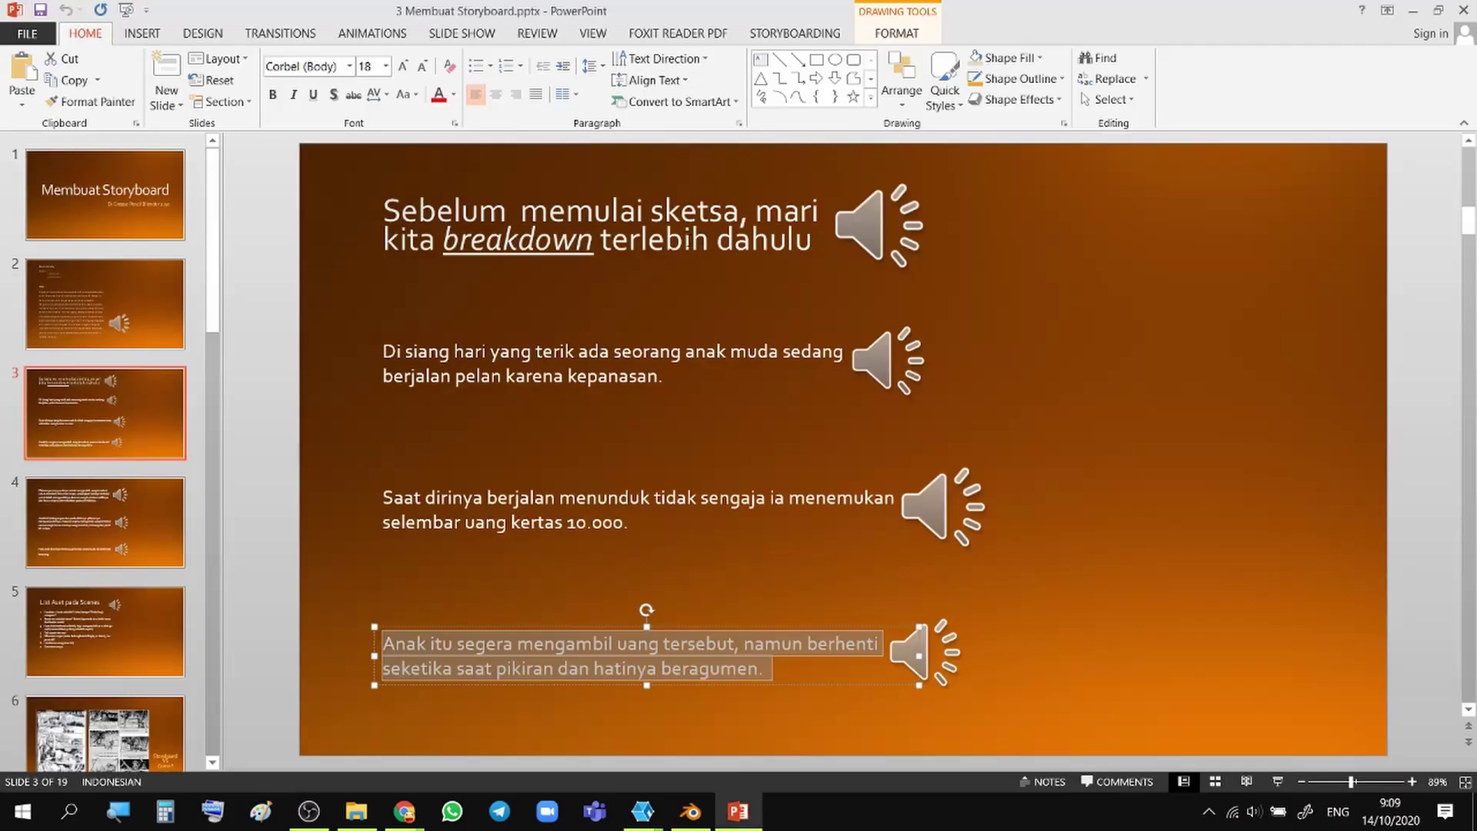
{"action": "left_click", "coordinate": [133, 514]}
{"action": "triple_click", "coordinate": [457, 258]}
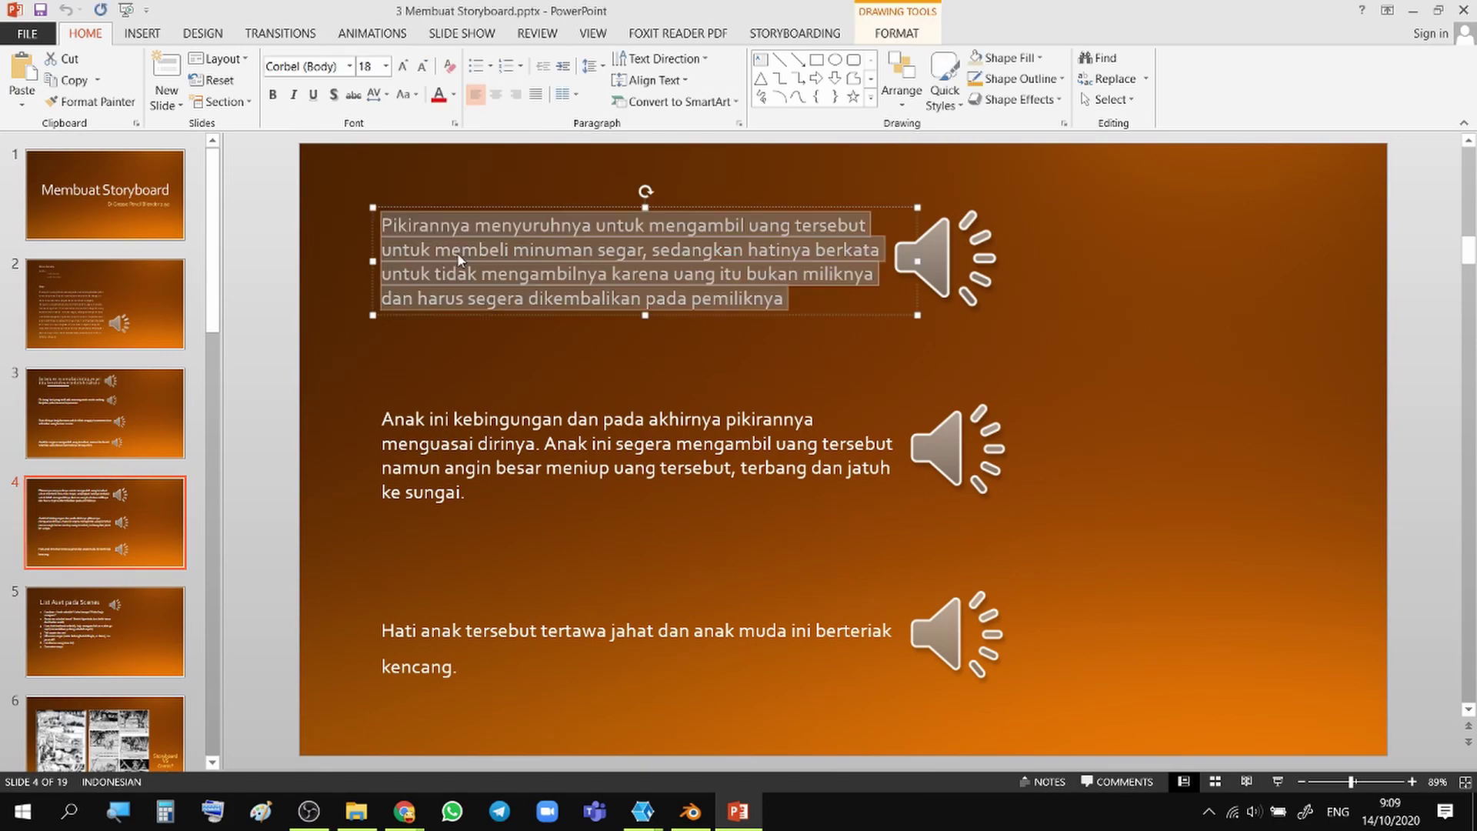
{"action": "key", "text": "ctrl+c"}
{"action": "key", "text": "alt+Tab"}
{"action": "key", "text": "ctrl+v"}
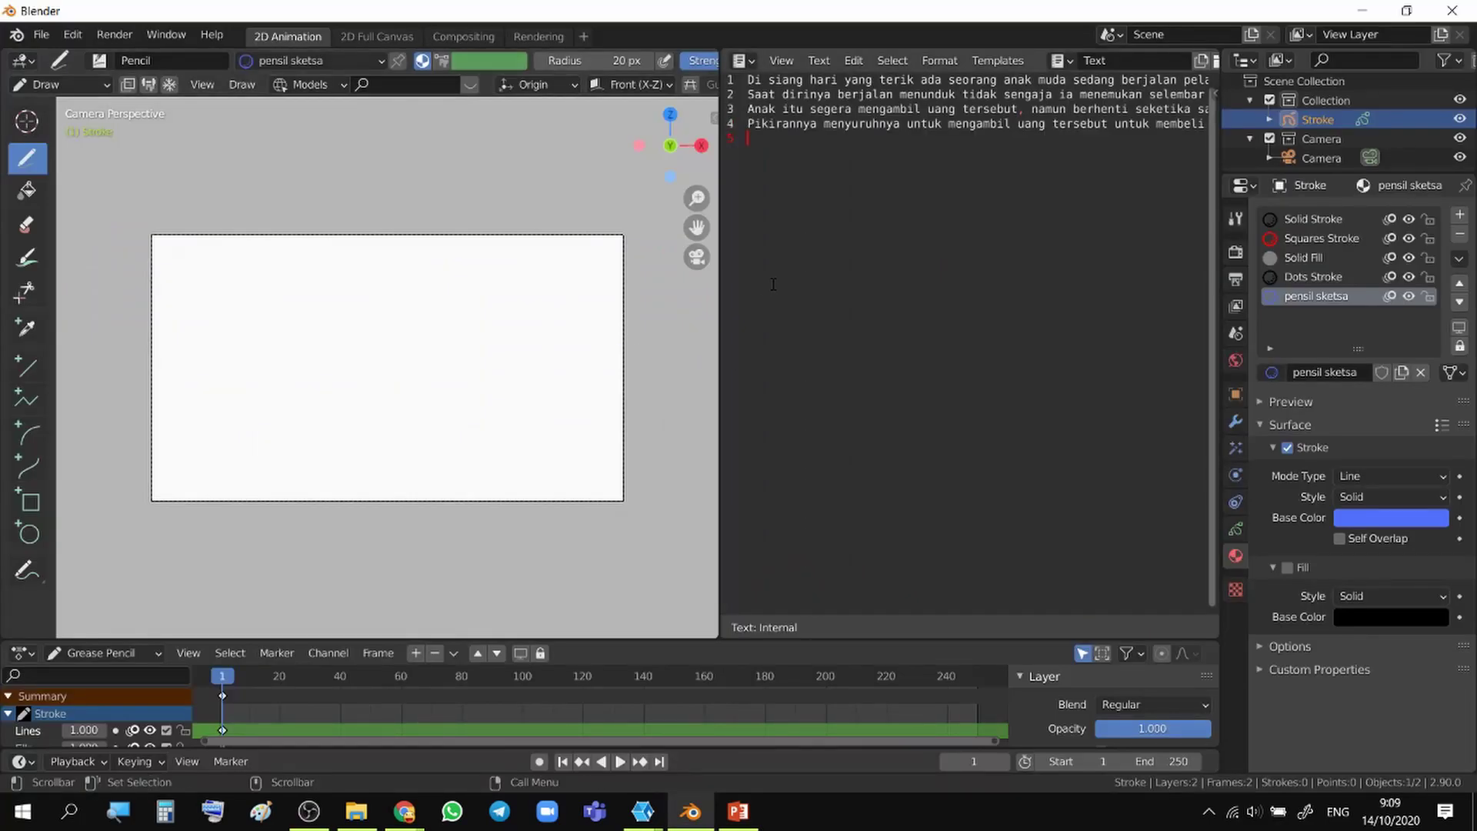
- Copy the "Anak ini kebingungan" paragraph from slide 4 in PowerPoint to line 5 of Blender's text block
{"action": "key", "text": "alt+Tab"}
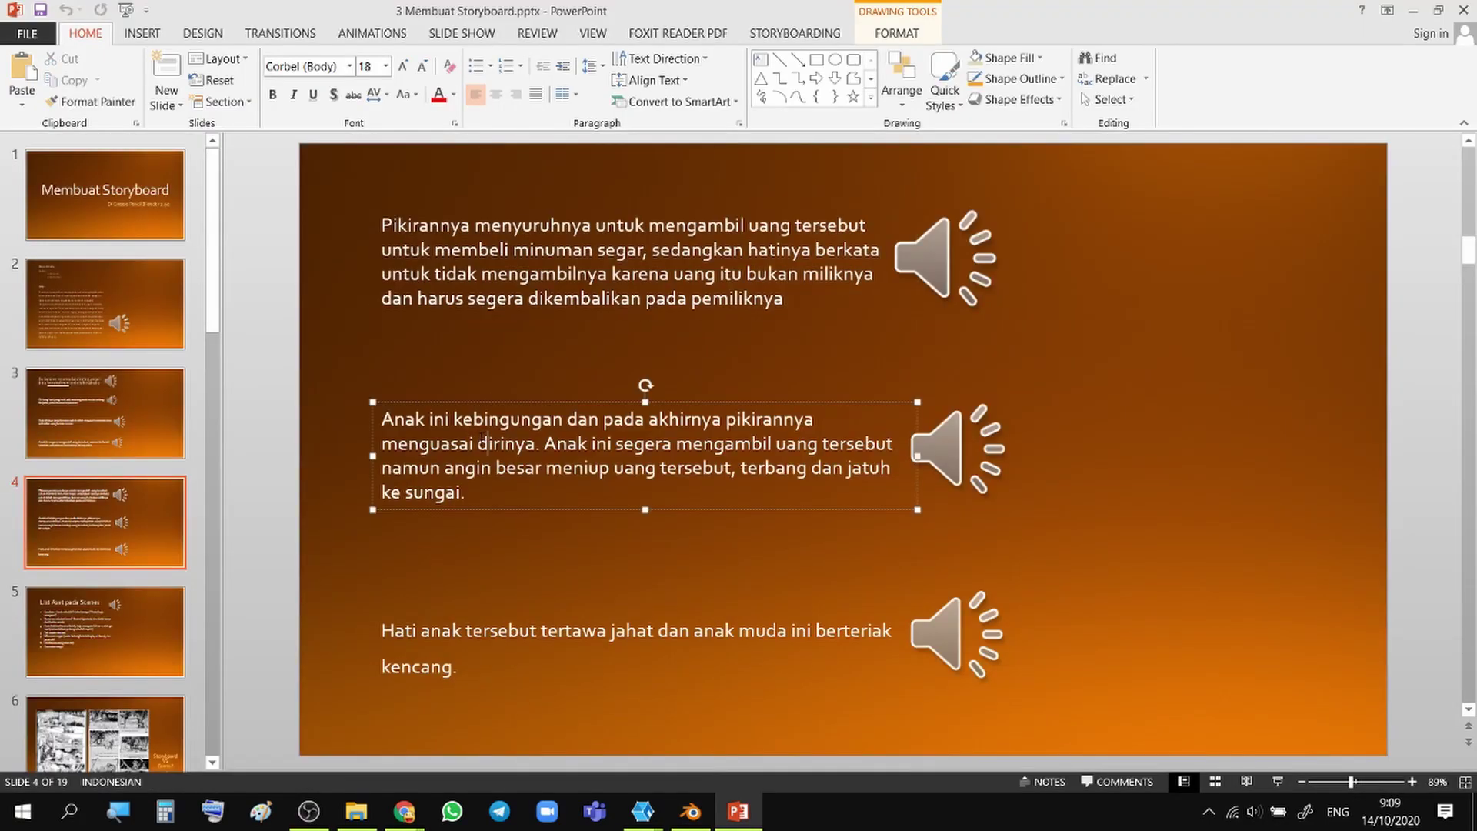
{"action": "triple_click", "coordinate": [479, 439]}
{"action": "key", "text": "ctrl+c"}
{"action": "key", "text": "alt+Tab"}
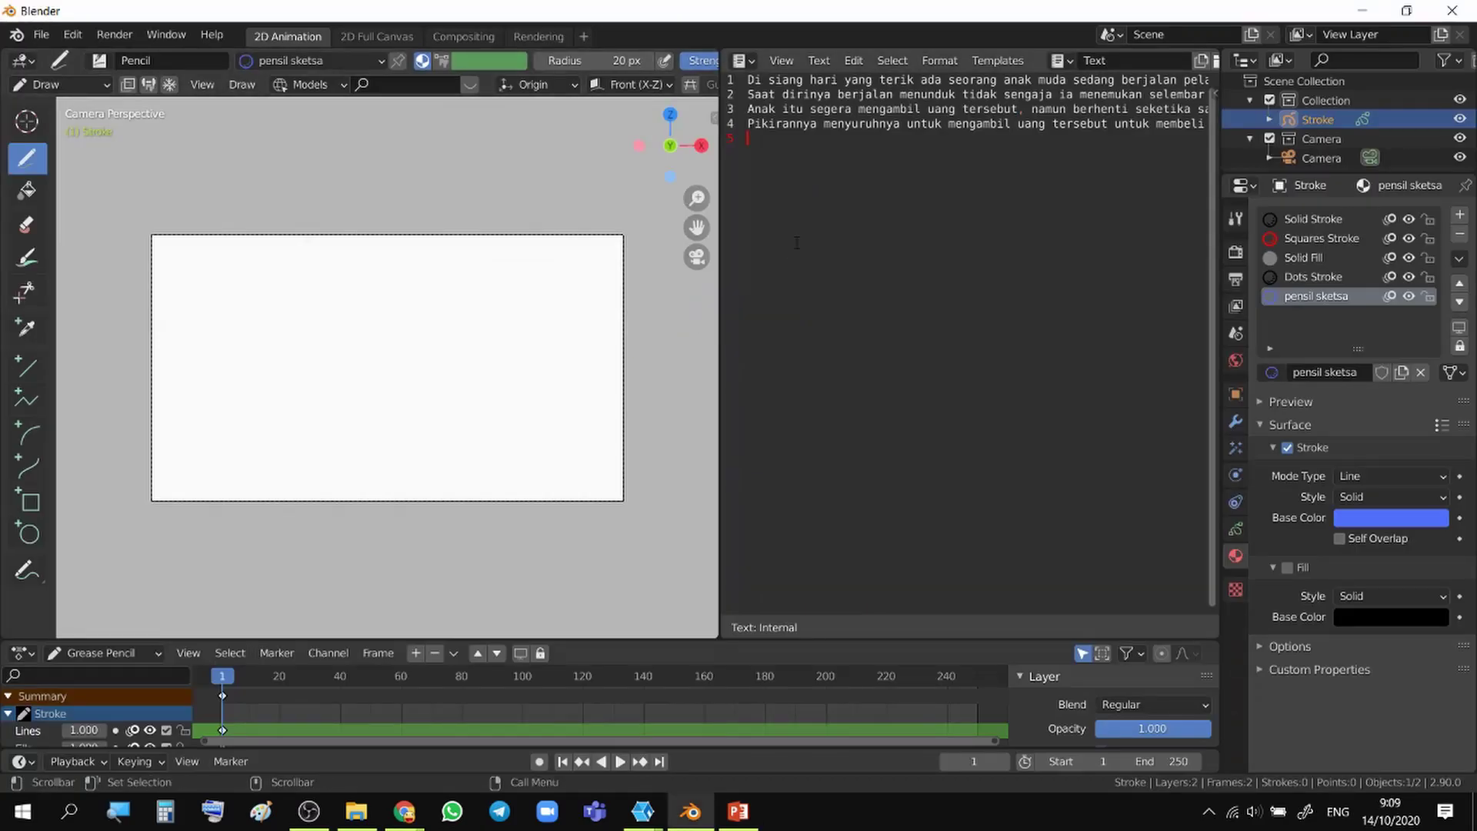
{"action": "key", "text": "ctrl+v"}
- Copy the "Hati anak tersebut" paragraph from slide 4 in PowerPoint to line 6 of Blender's text block
{"action": "key", "text": "alt+Tab"}
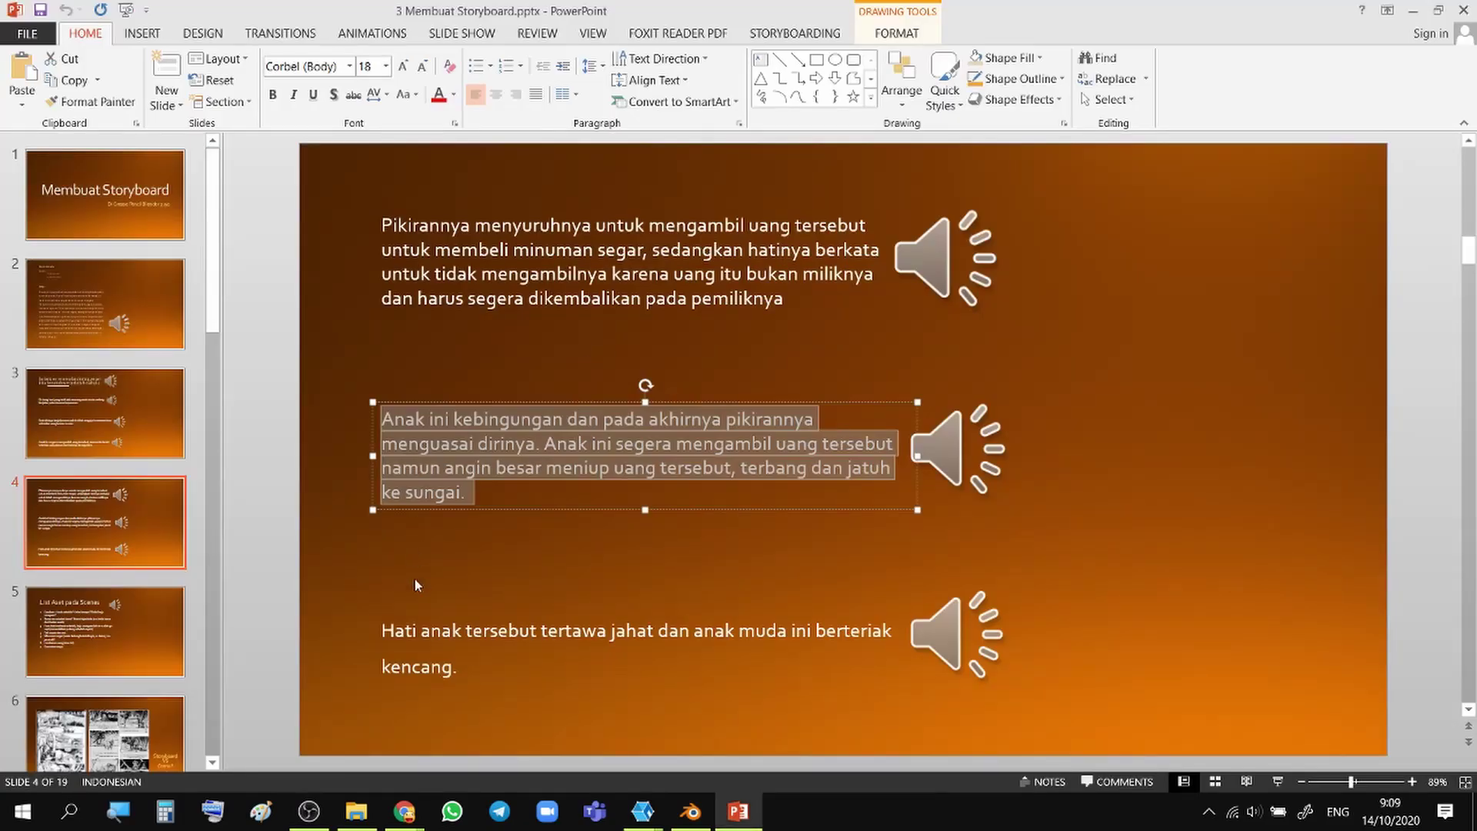
{"action": "left_click", "coordinate": [425, 642]}
{"action": "triple_click", "coordinate": [427, 640]}
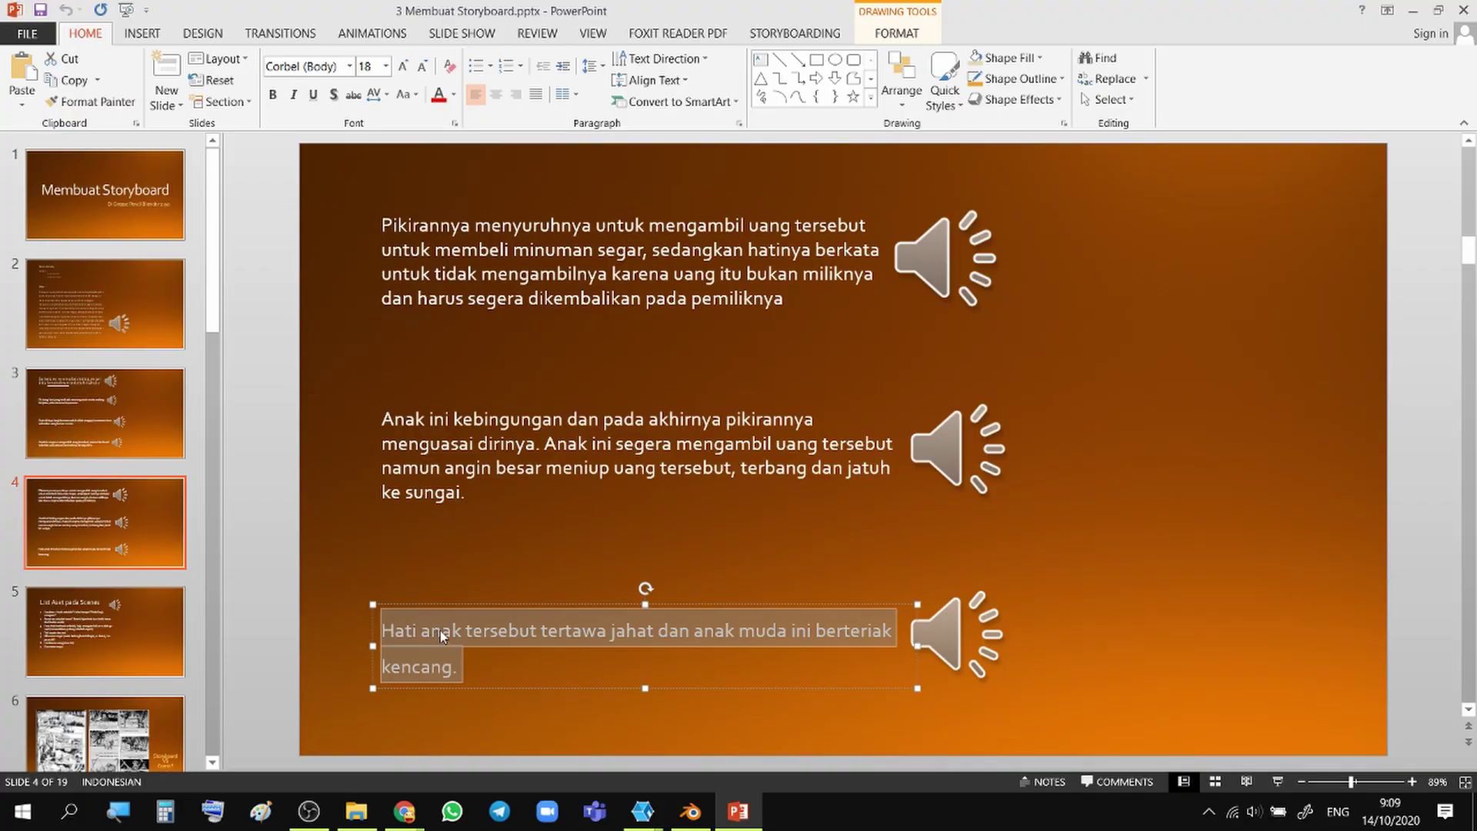
{"action": "key", "text": "ctrl+c"}
{"action": "key", "text": "alt+Tab"}
{"action": "key", "text": "ctrl+v"}
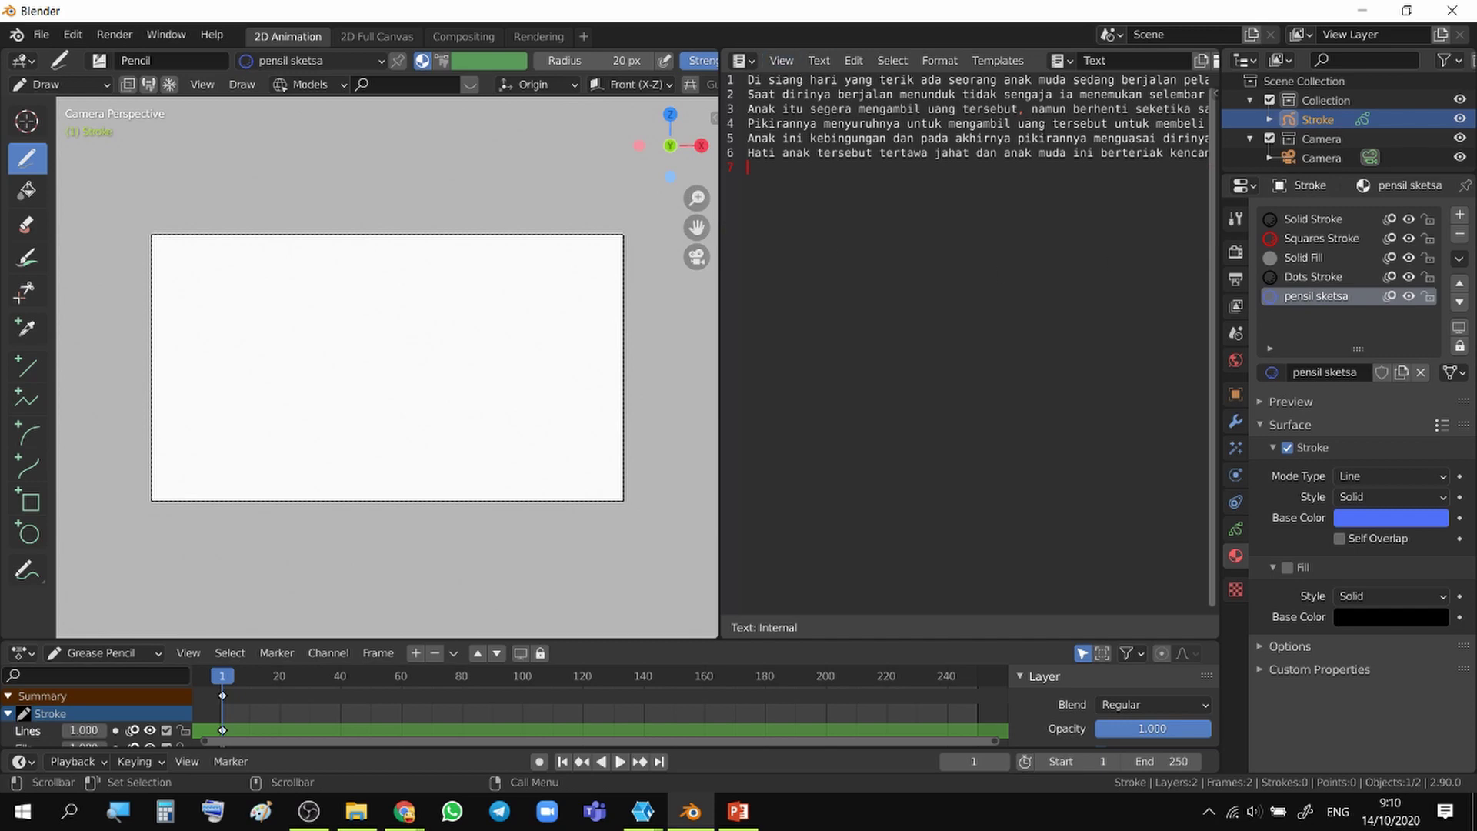
- Turn on word wrap for the story text and widen the drawing viewport by narrowing the text editor
{"action": "left_click", "coordinate": [782, 60]}
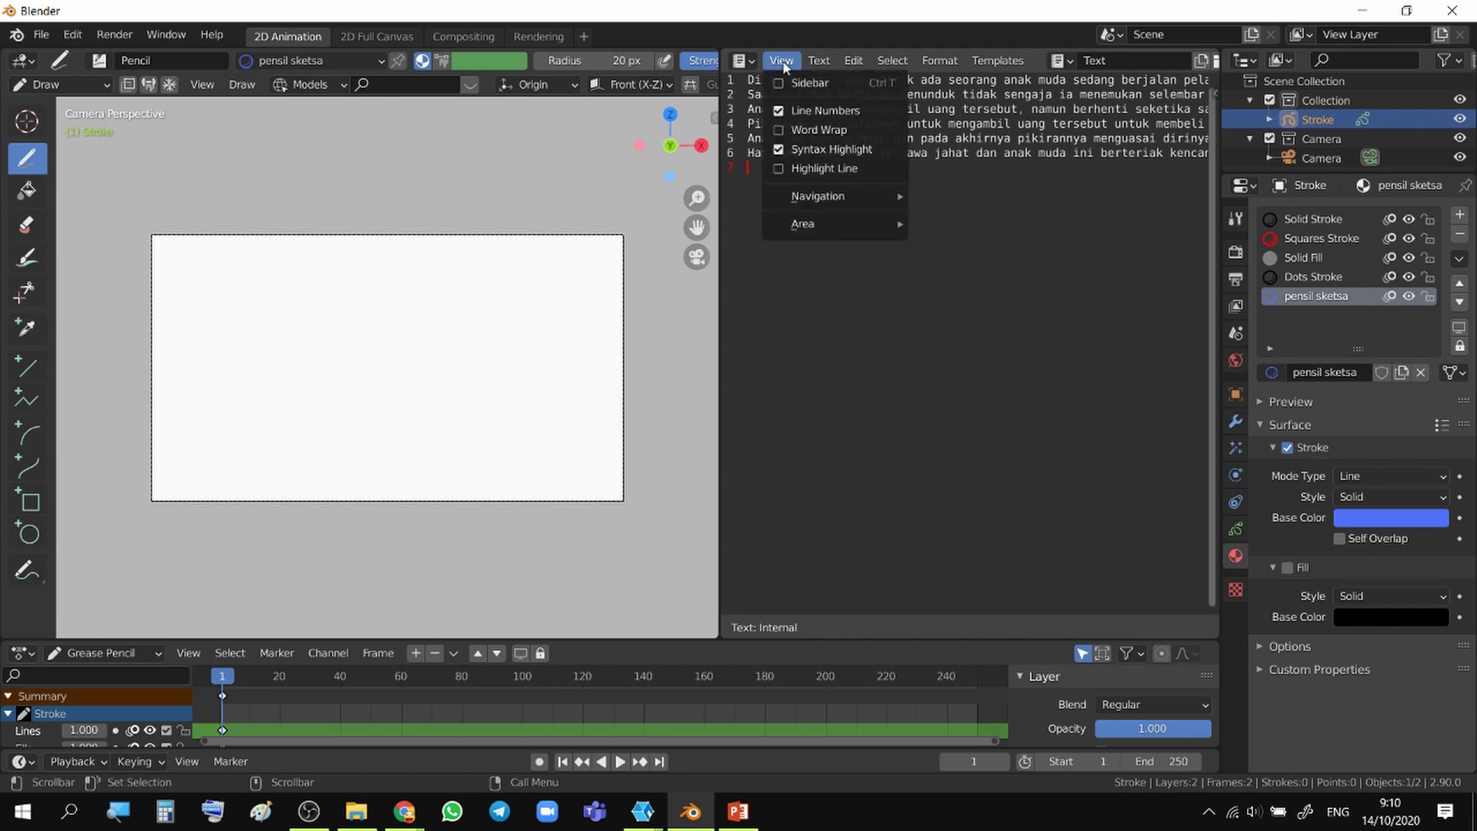
{"action": "left_click", "coordinate": [782, 131]}
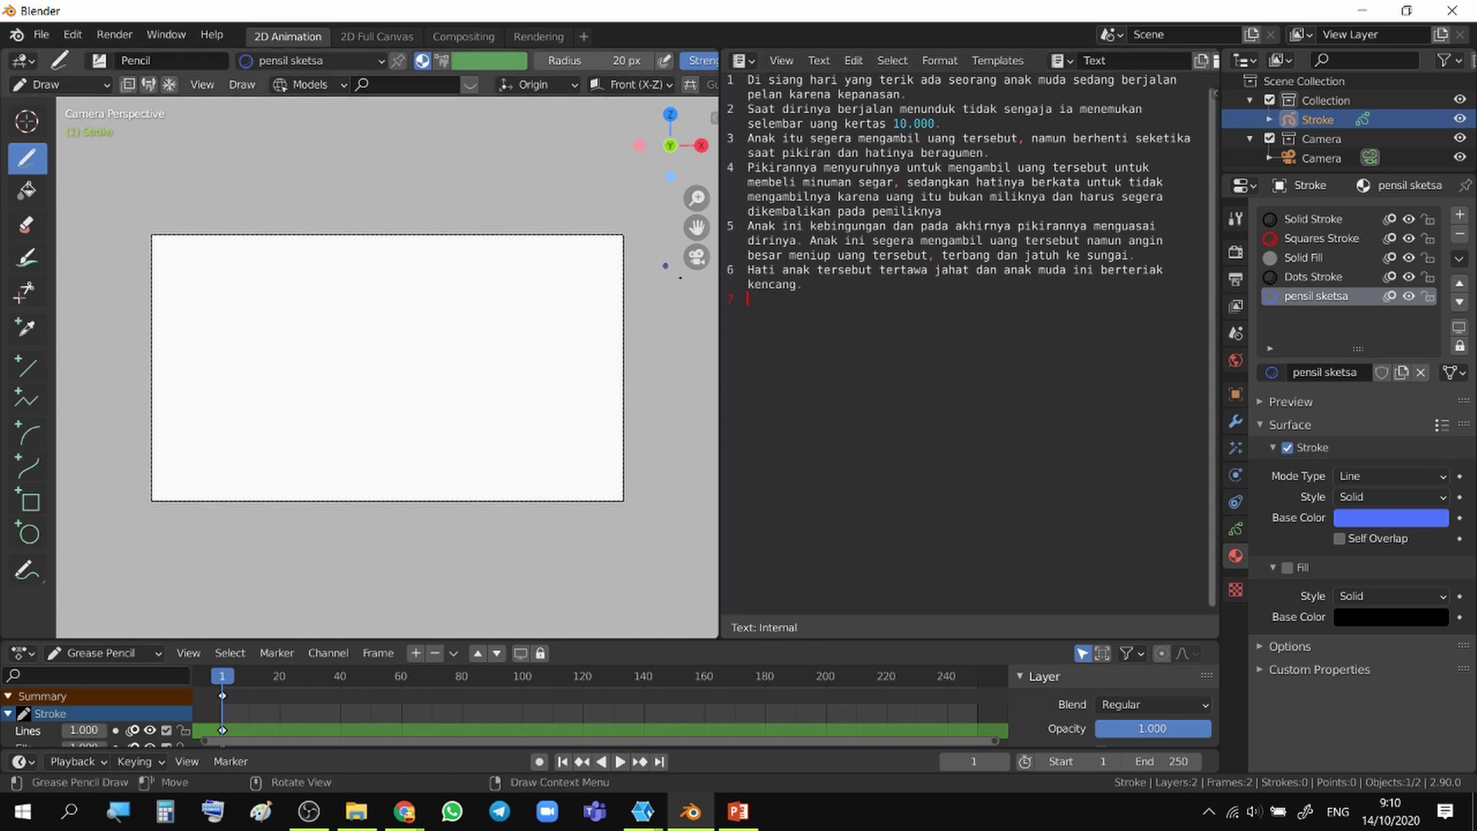
{"action": "left_click_drag", "start_coordinate": [717, 289], "coordinate": [931, 312]}
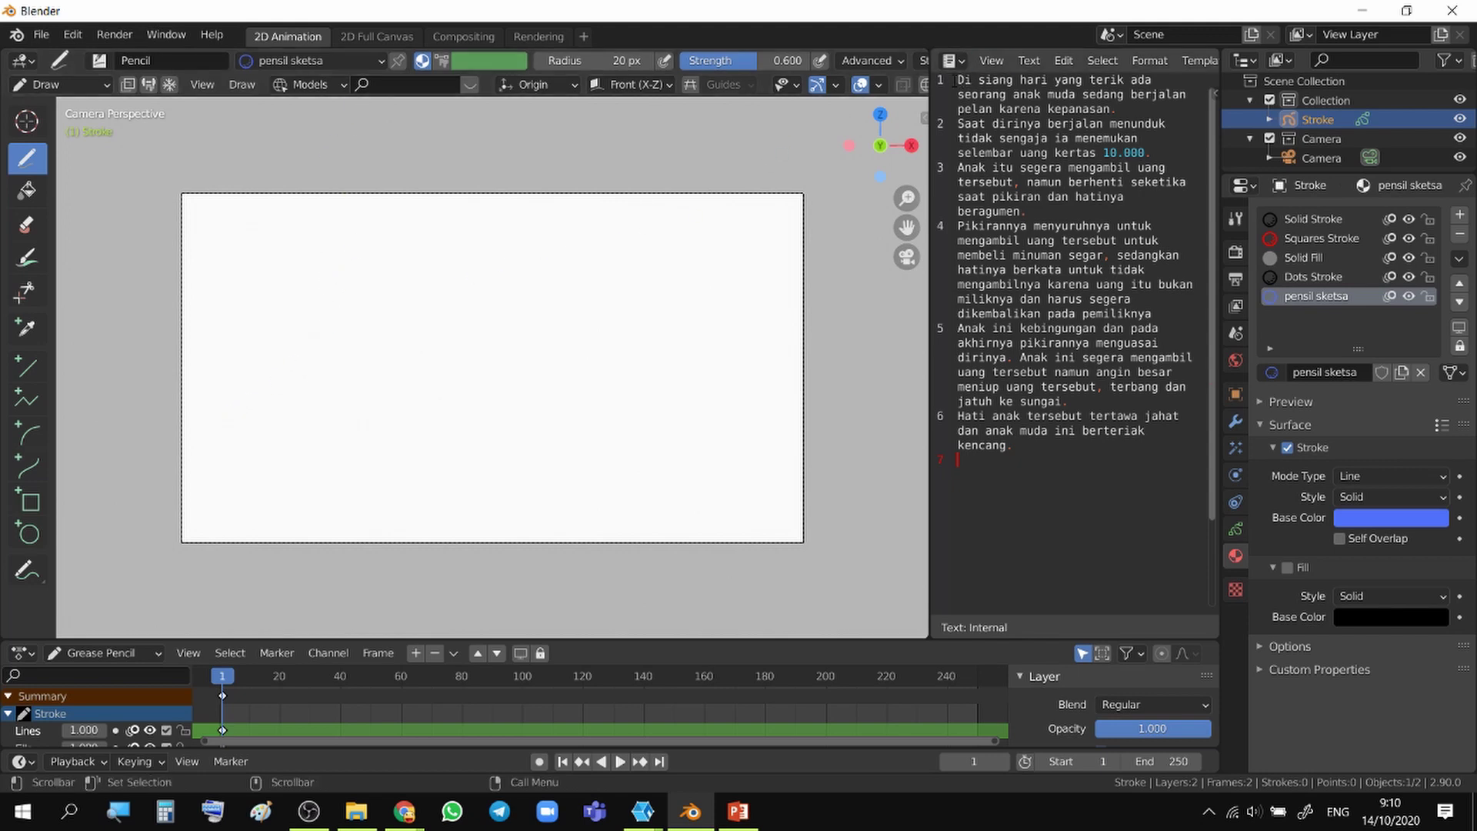
- Review story lines 1 to 3 against frames 1, 10 and 19 of the timeline, and return to frame 1
{"action": "left_click_drag", "start_coordinate": [955, 79], "coordinate": [1123, 110]}
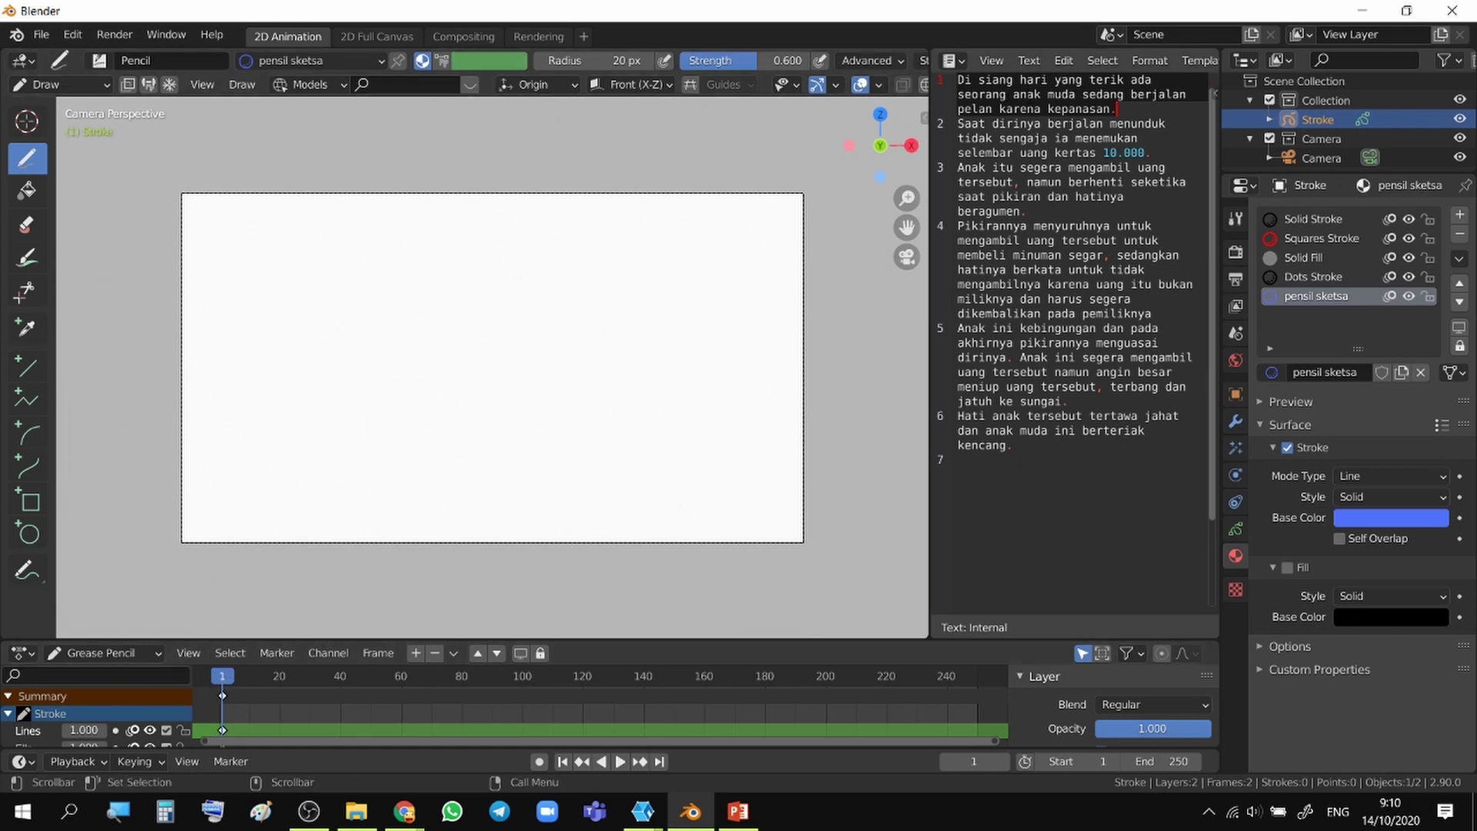
{"action": "left_click", "coordinate": [228, 677]}
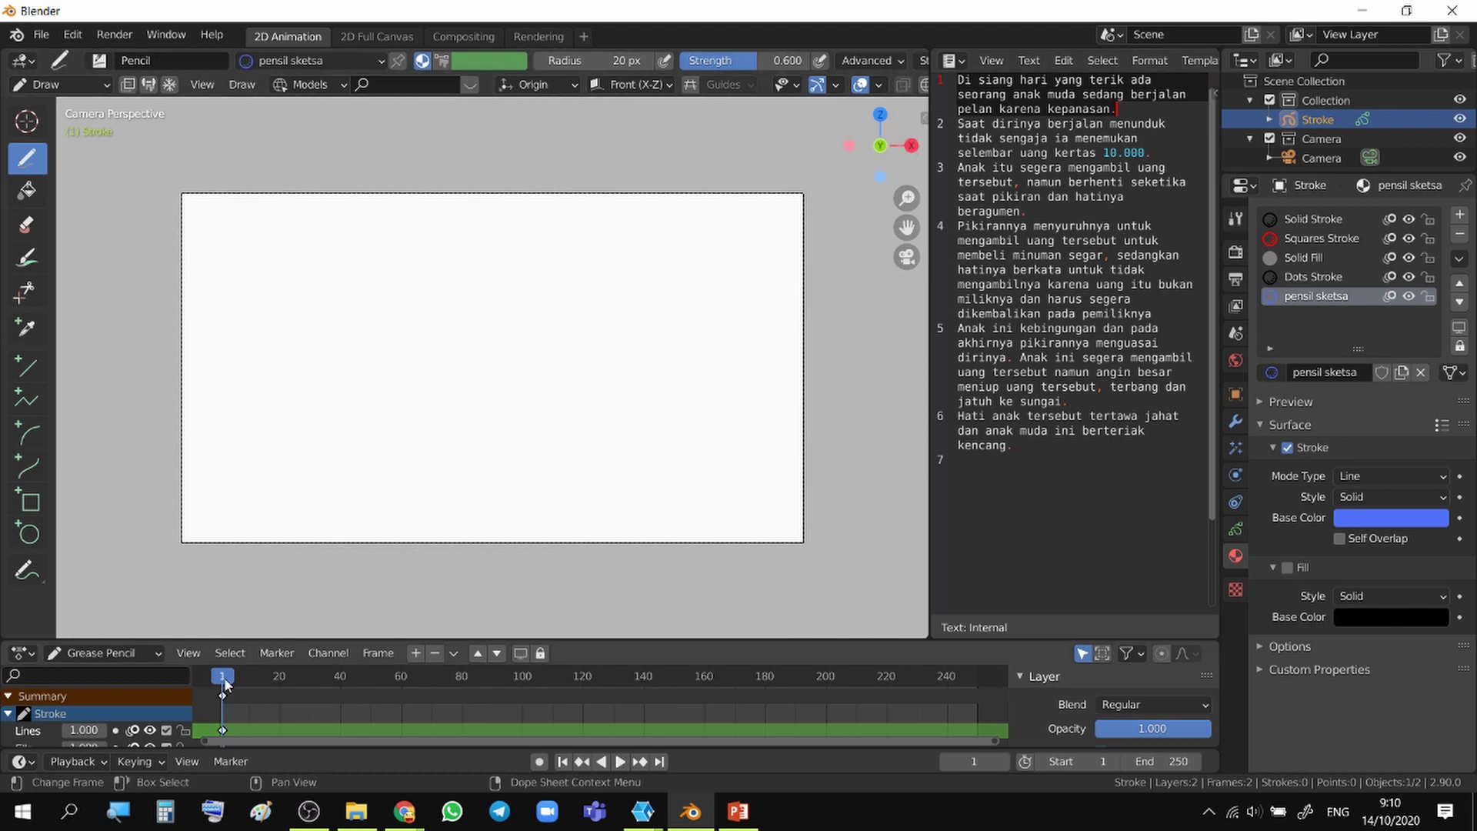
{"action": "key", "text": "space"}
{"action": "left_click_drag", "start_coordinate": [241, 680], "coordinate": [249, 681]}
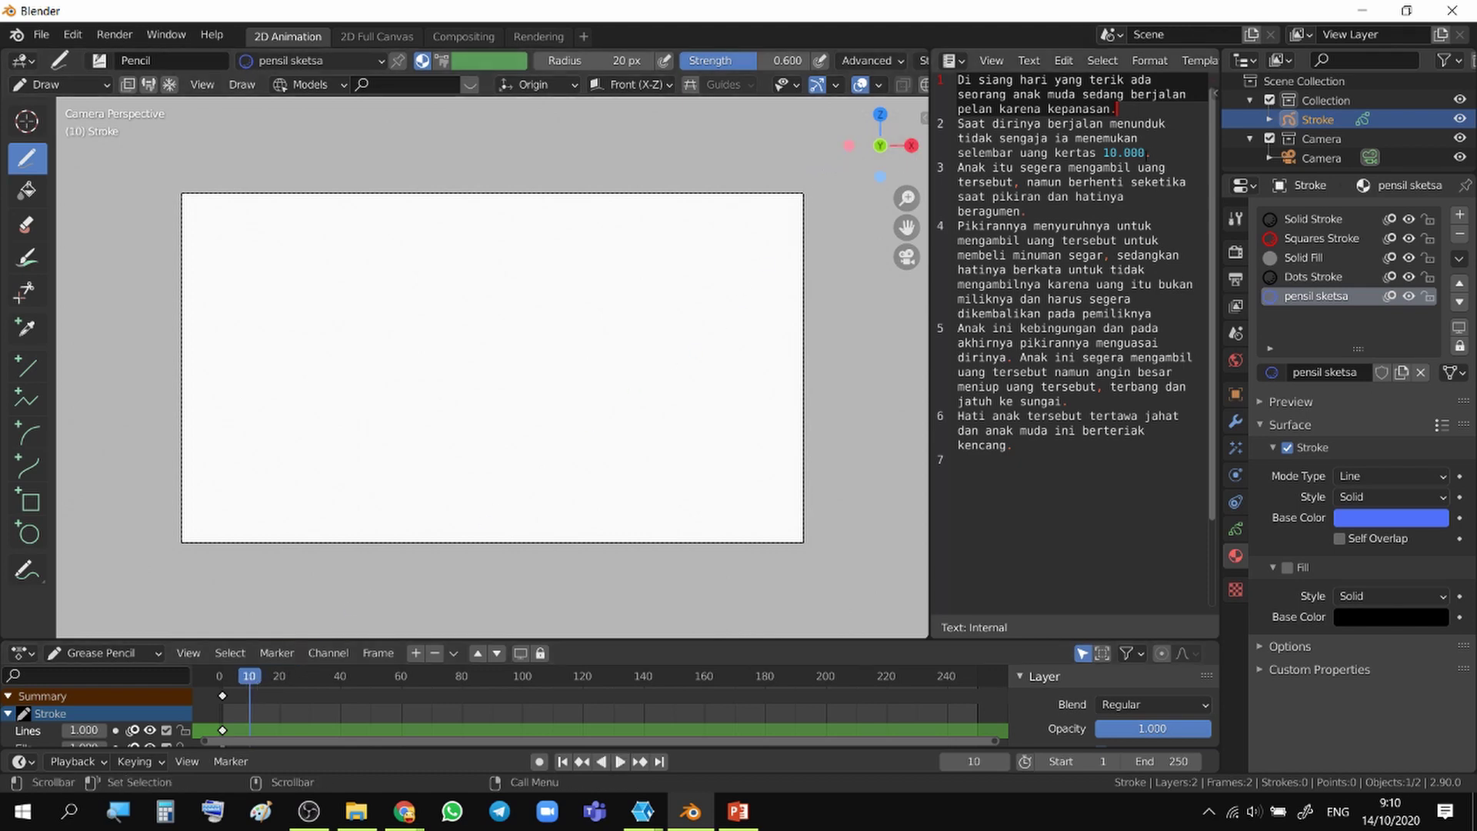
{"action": "left_click_drag", "start_coordinate": [1154, 156], "coordinate": [958, 123]}
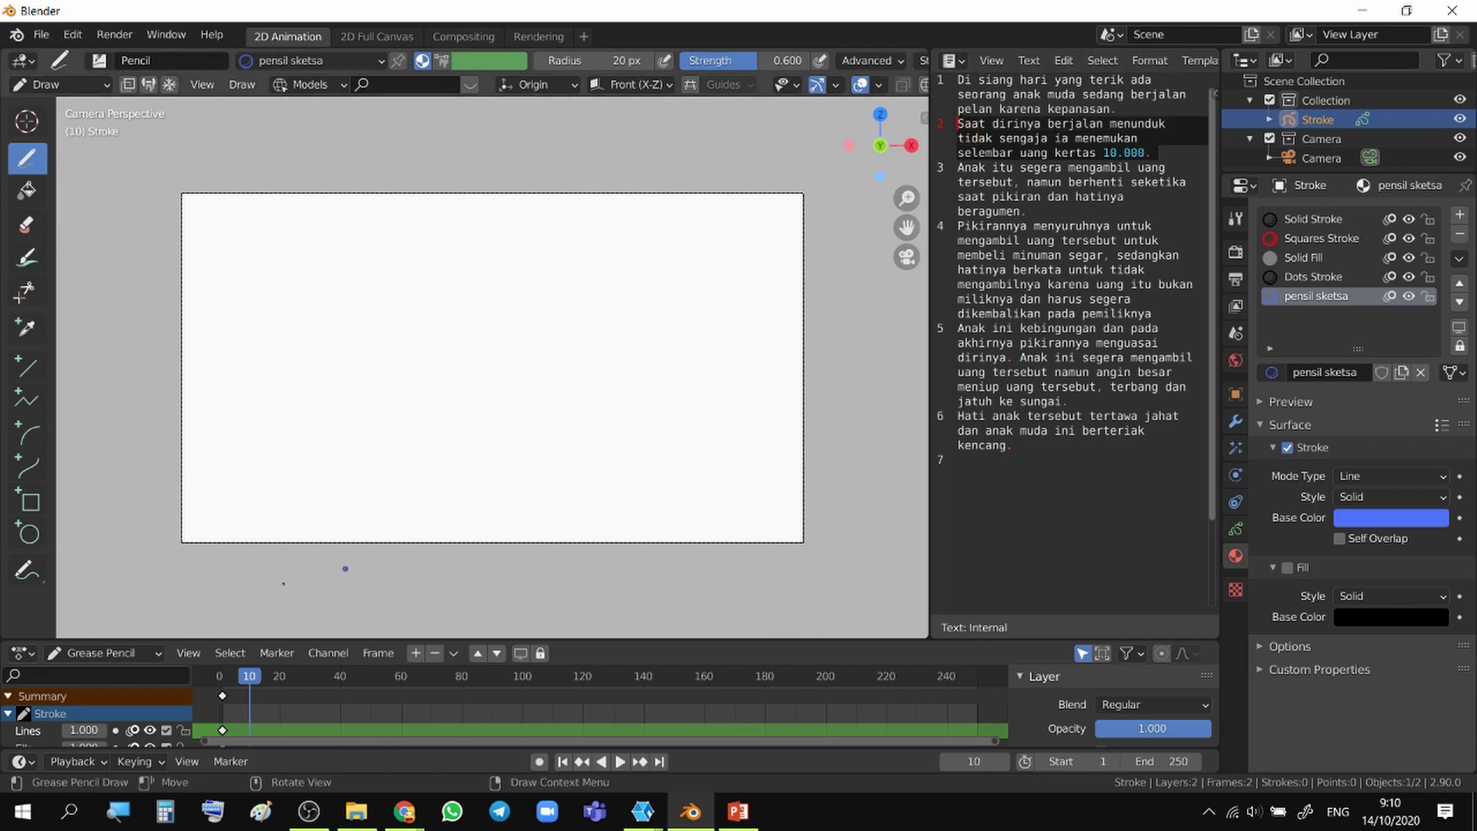
{"action": "key", "text": "space"}
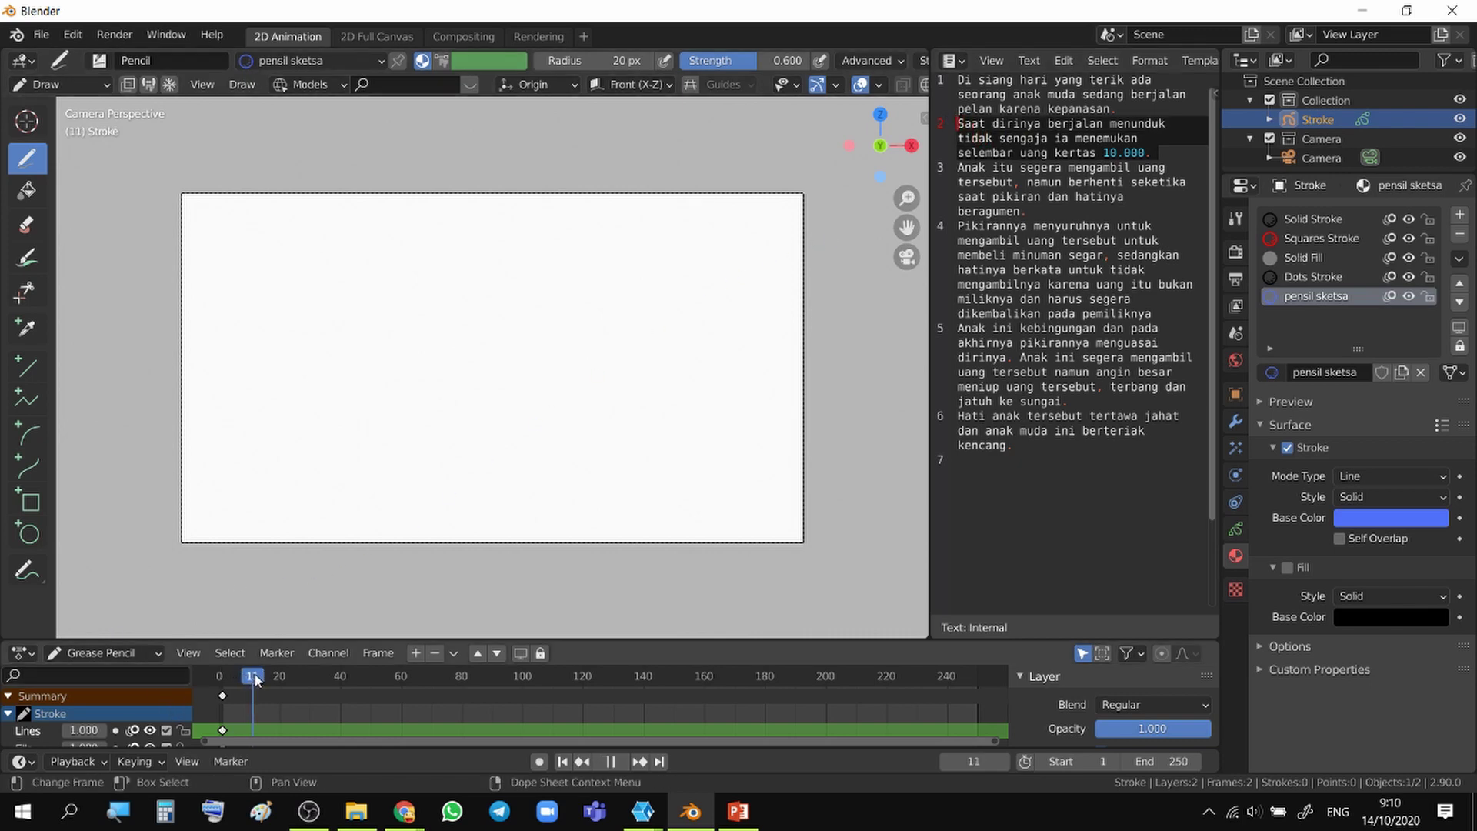
{"action": "left_click_drag", "start_coordinate": [254, 680], "coordinate": [279, 683]}
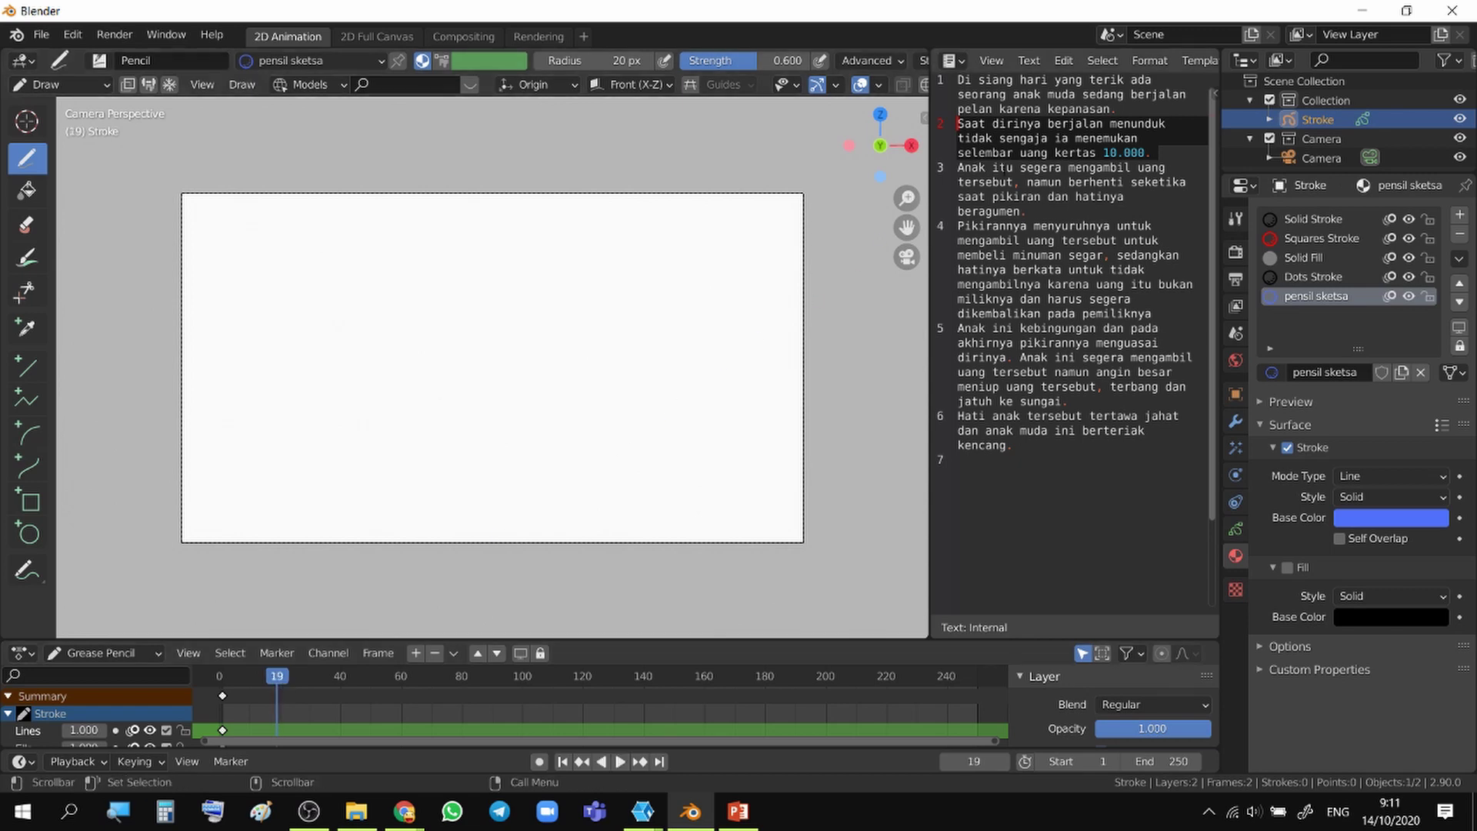
{"action": "left_click_drag", "start_coordinate": [959, 168], "coordinate": [1036, 212]}
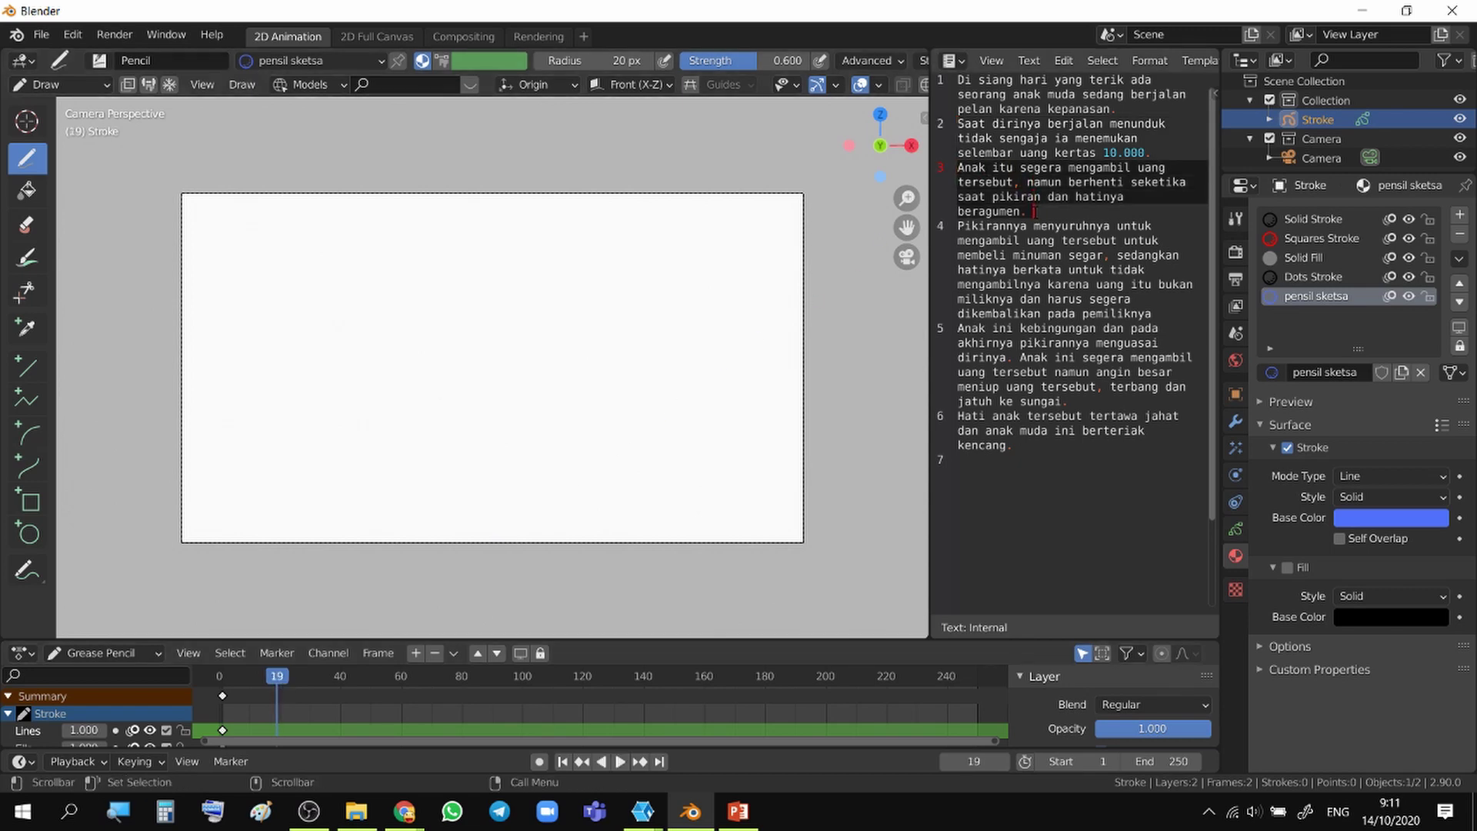
{"action": "left_click_drag", "start_coordinate": [277, 683], "coordinate": [222, 682]}
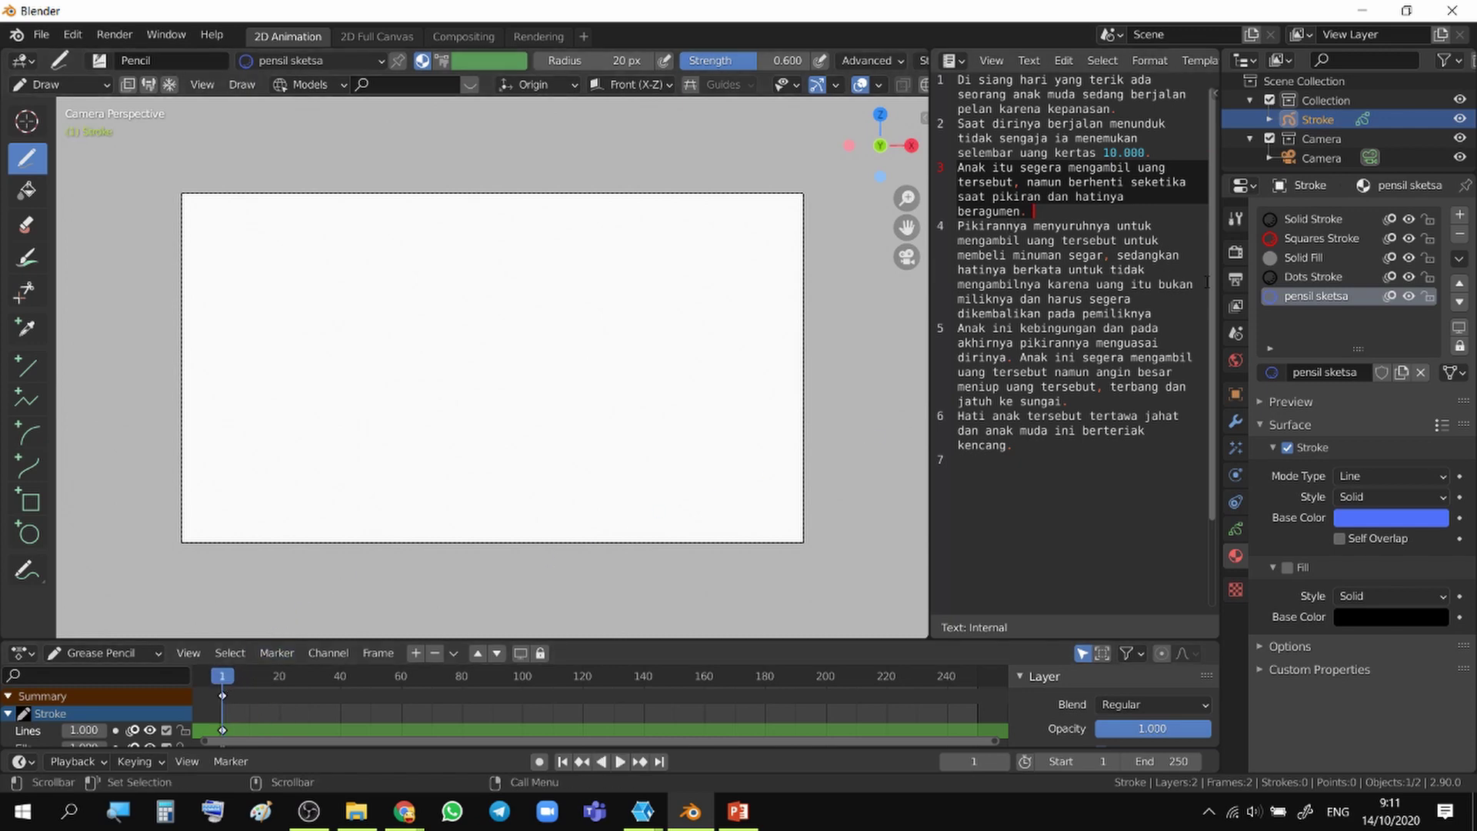
- Add a grease pencil layer named Sketsa and lock the Lines and Fills layers
{"action": "left_click", "coordinate": [1235, 530]}
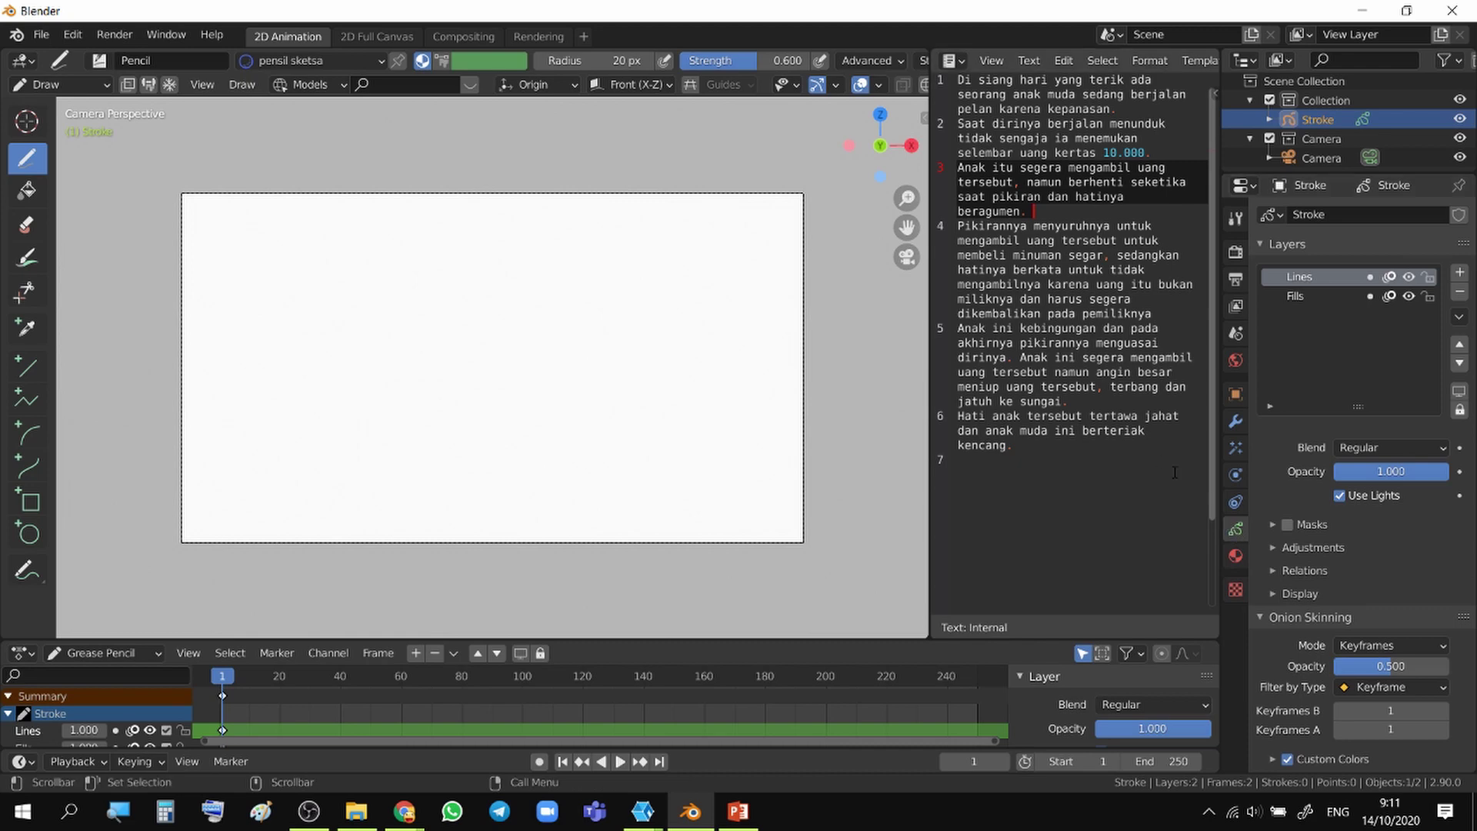
{"action": "left_click", "coordinate": [1459, 272]}
{"action": "double_click", "coordinate": [1318, 277]}
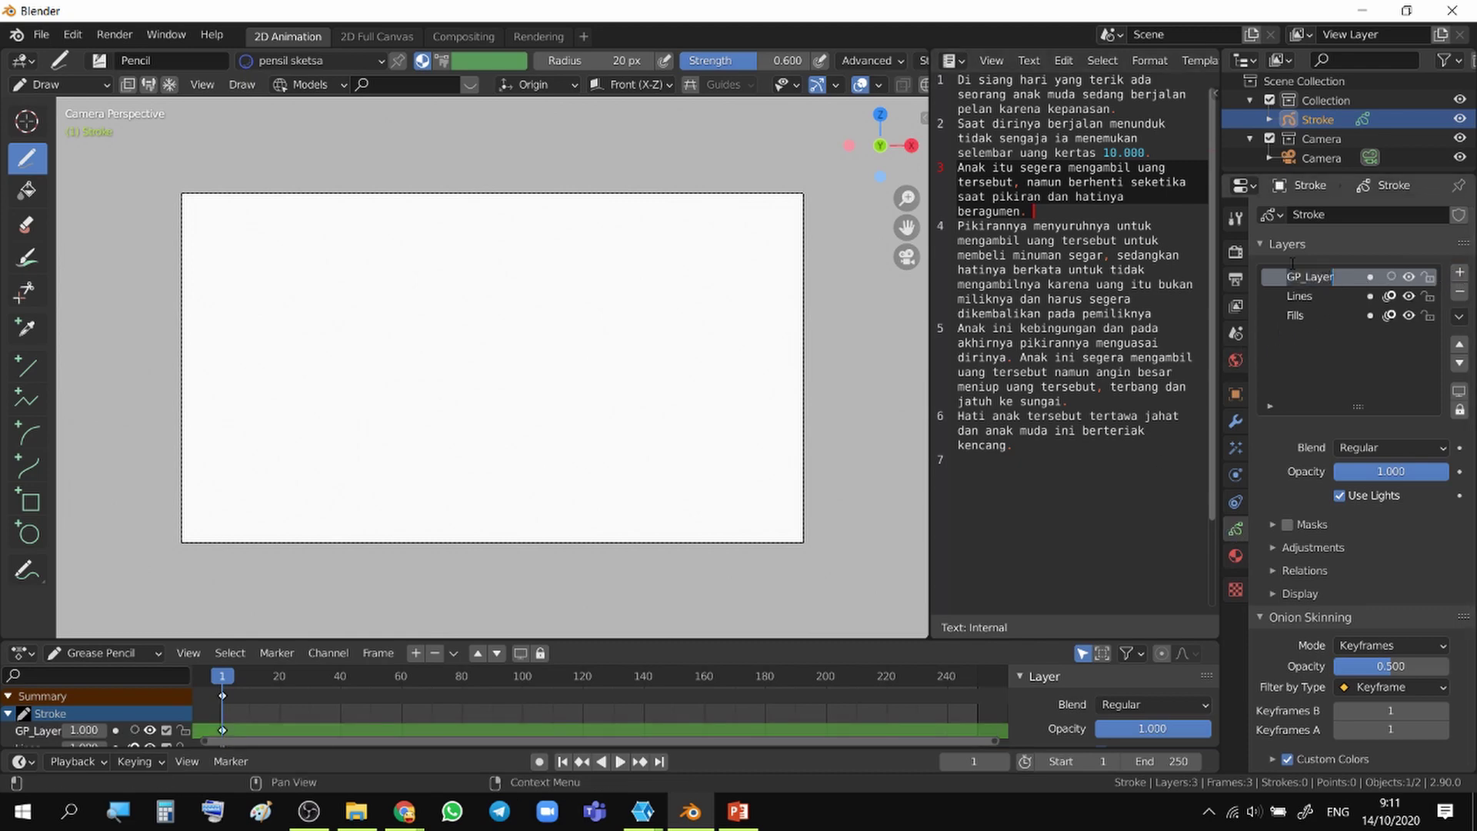
{"action": "type", "text": "Sketsa"}
{"action": "key", "text": "Return"}
{"action": "left_click", "coordinate": [1428, 298]}
{"action": "left_click", "coordinate": [1428, 316]}
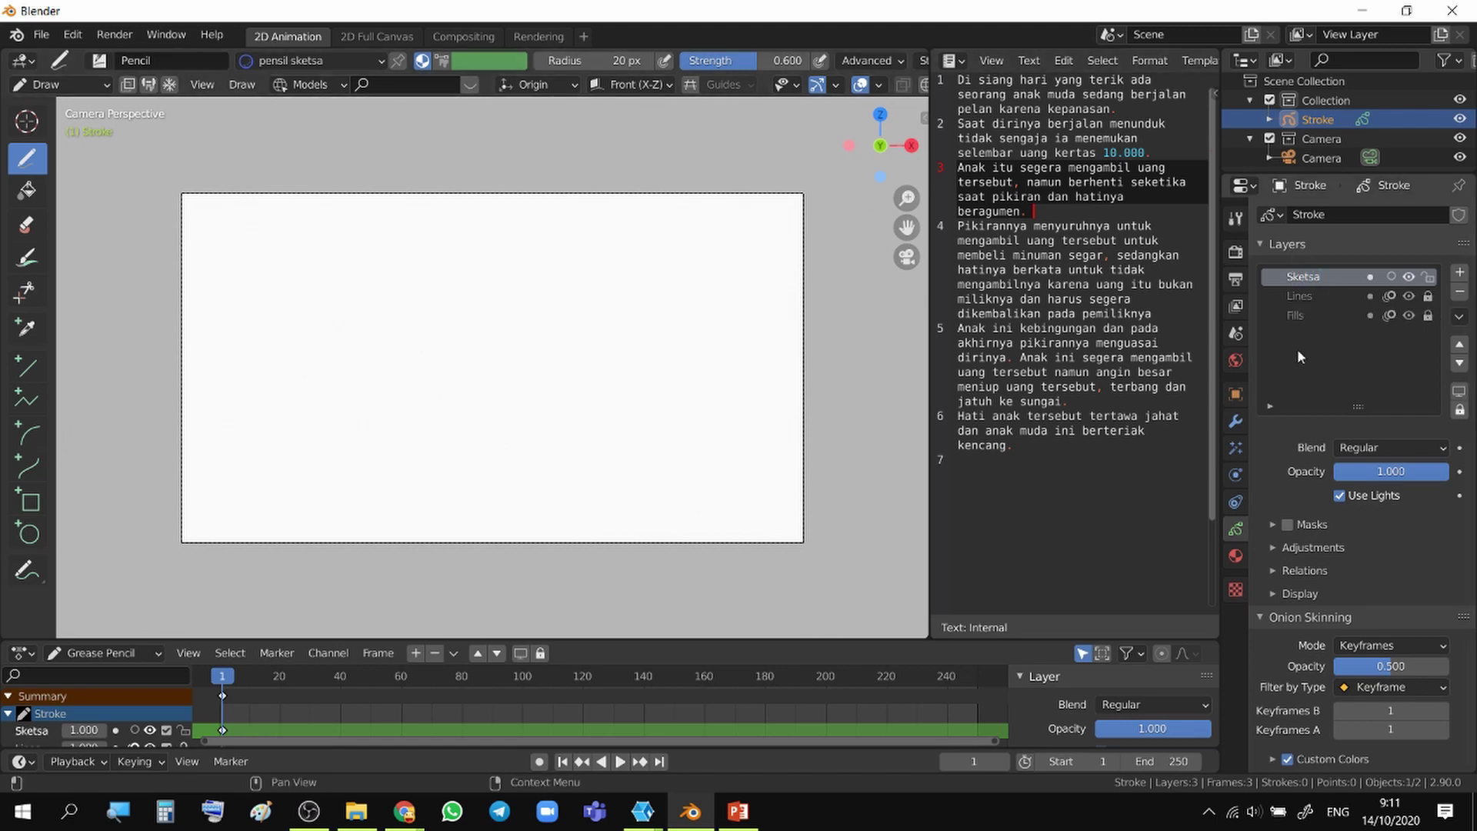
- Highlight story line 1 and sketch a horizontal ground line across the lower part of the camera frame, extending beyond both sides
{"action": "left_click_drag", "start_coordinate": [359, 283], "coordinate": [439, 406]}
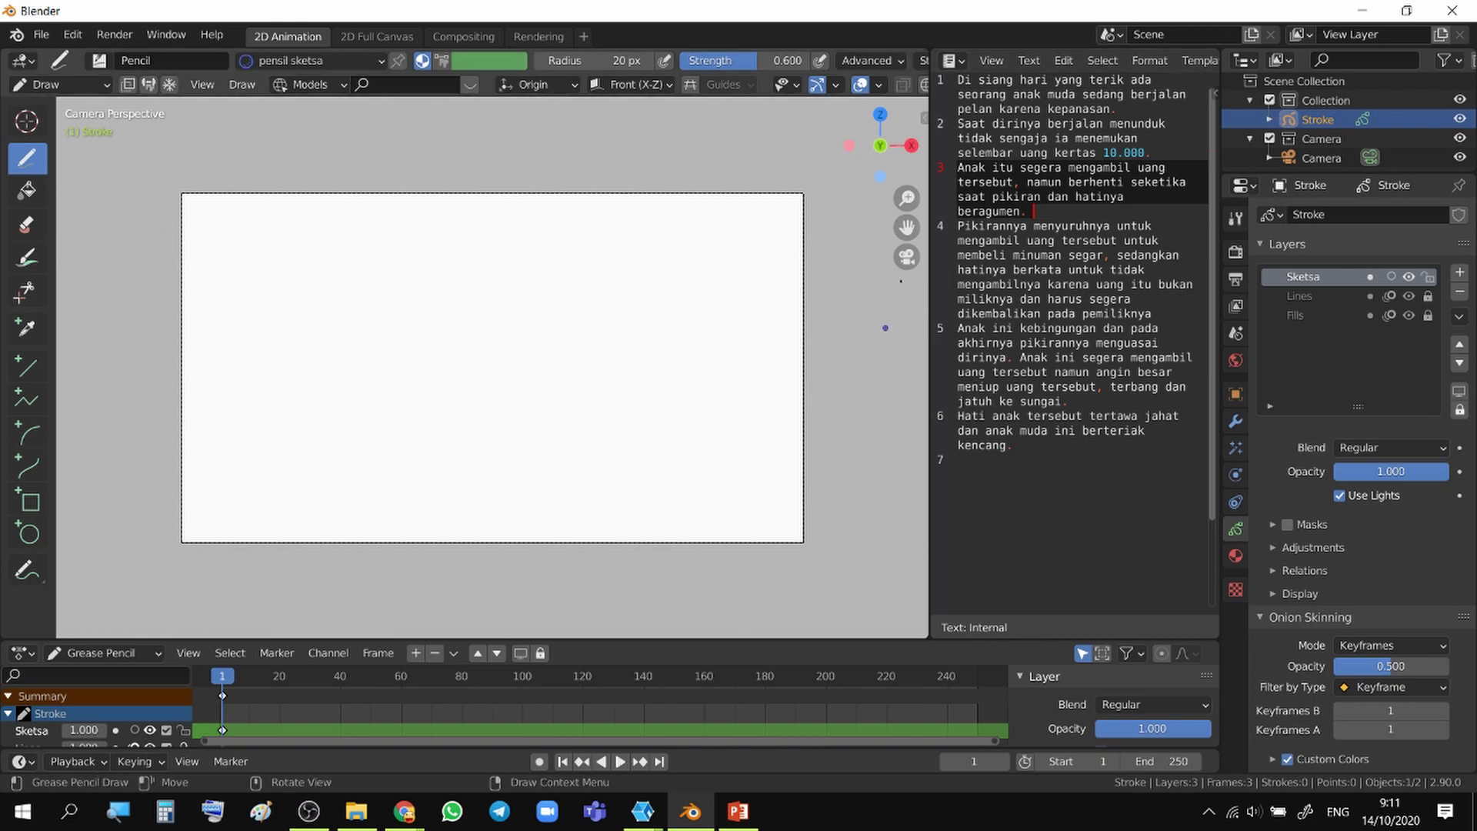
{"action": "left_click_drag", "start_coordinate": [1118, 110], "coordinate": [958, 80]}
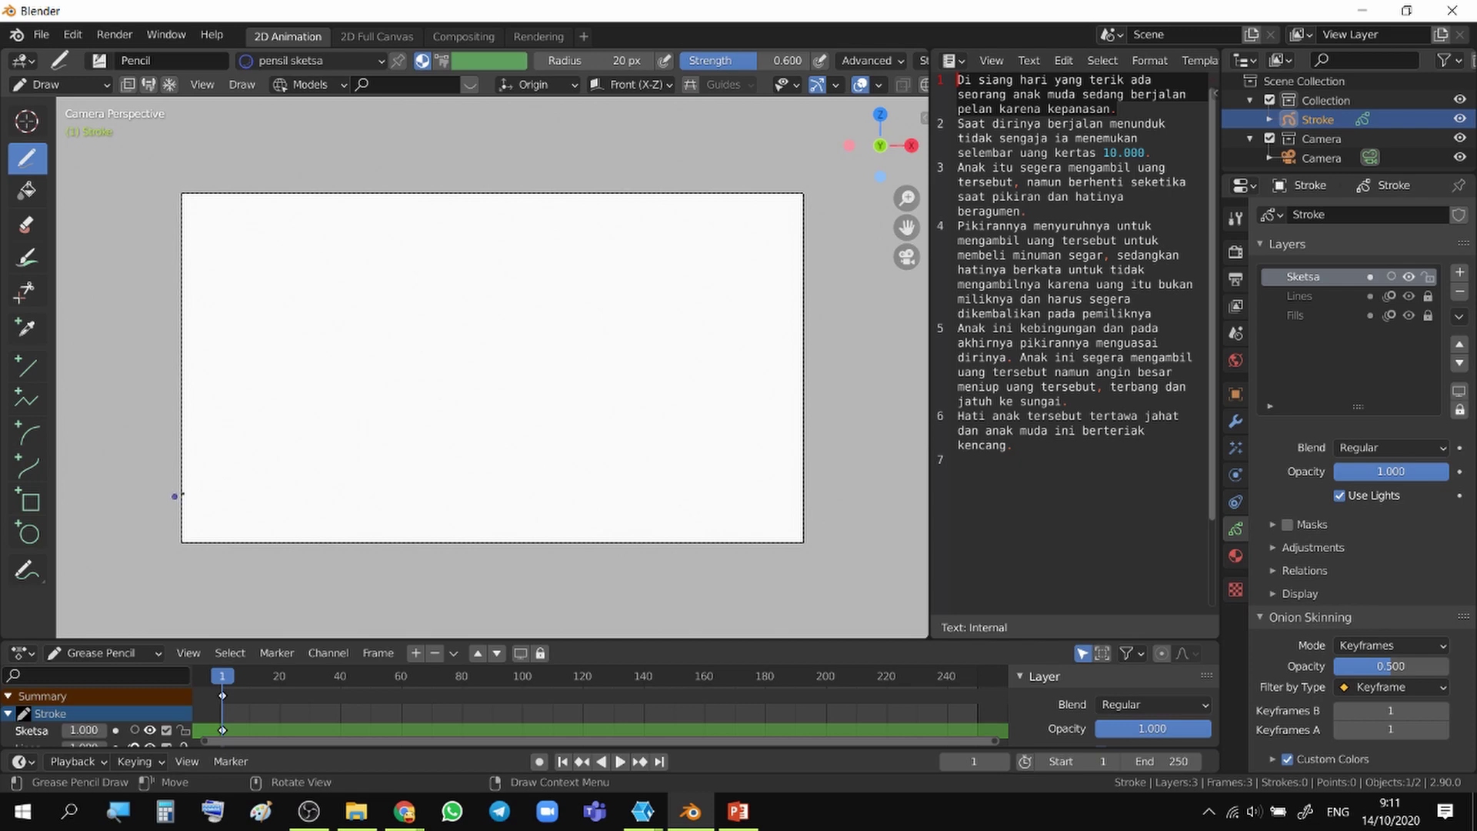
{"action": "left_click_drag", "start_coordinate": [228, 497], "coordinate": [823, 495]}
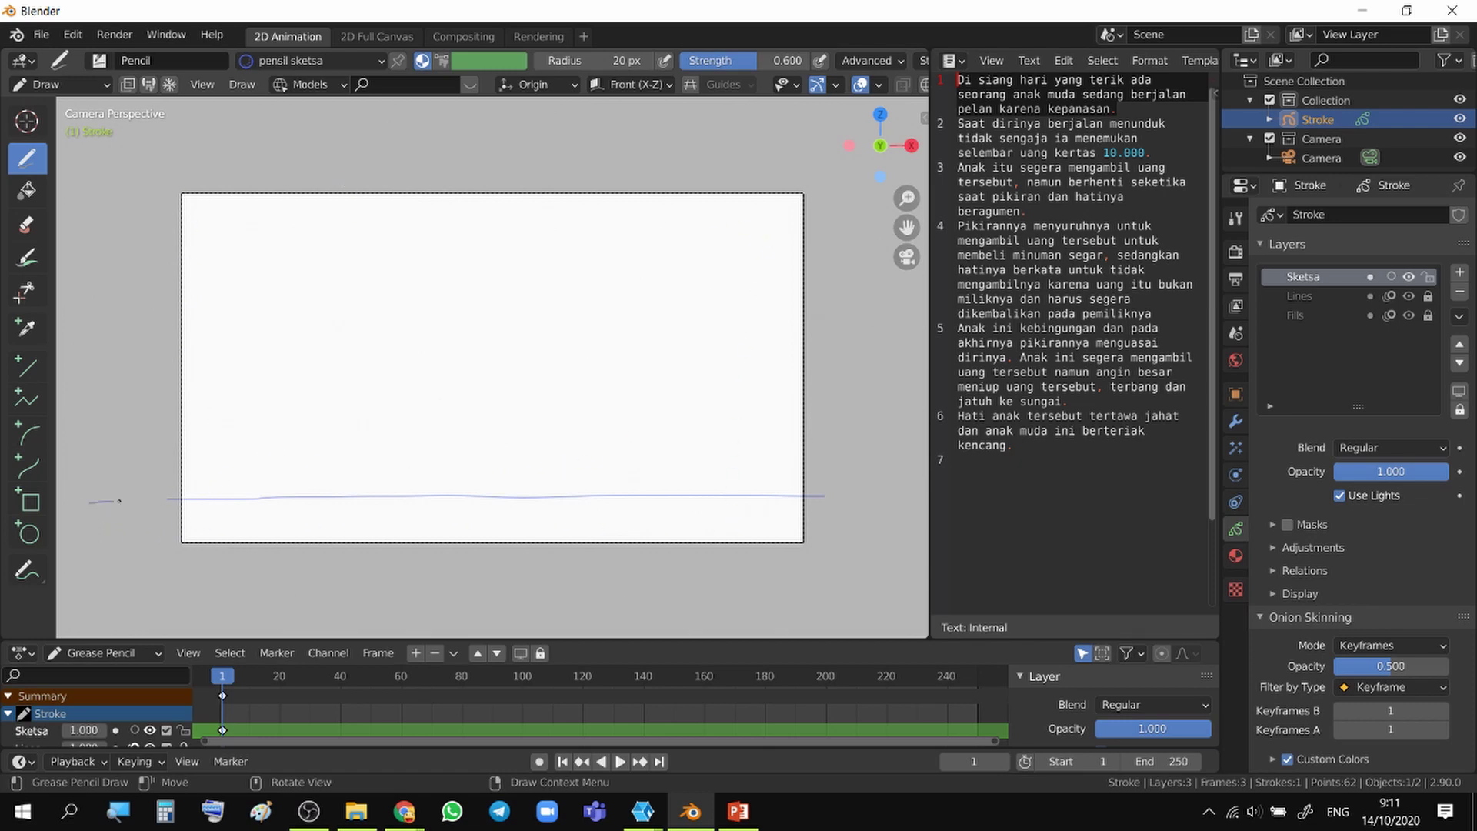
{"action": "left_click_drag", "start_coordinate": [119, 501], "coordinate": [173, 500]}
{"action": "middle_click_drag", "start_coordinate": [300, 488], "coordinate": [577, 459], "text": "shift"}
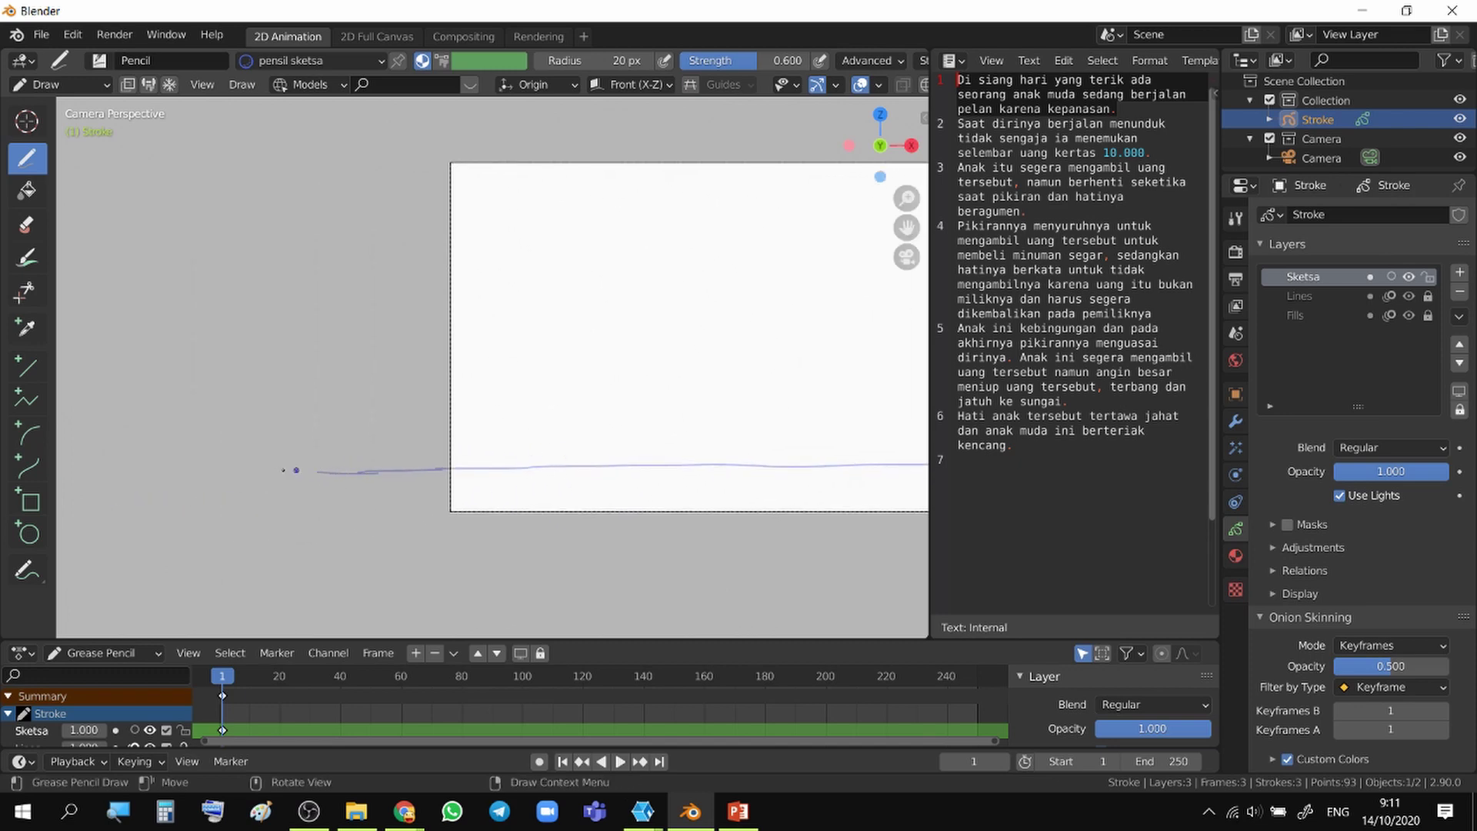
{"action": "left_click_drag", "start_coordinate": [259, 473], "coordinate": [363, 473]}
{"action": "middle_click_drag", "start_coordinate": [567, 447], "coordinate": [347, 435], "text": "shift"}
{"action": "middle_click_drag", "start_coordinate": [558, 443], "coordinate": [371, 443], "text": "shift"}
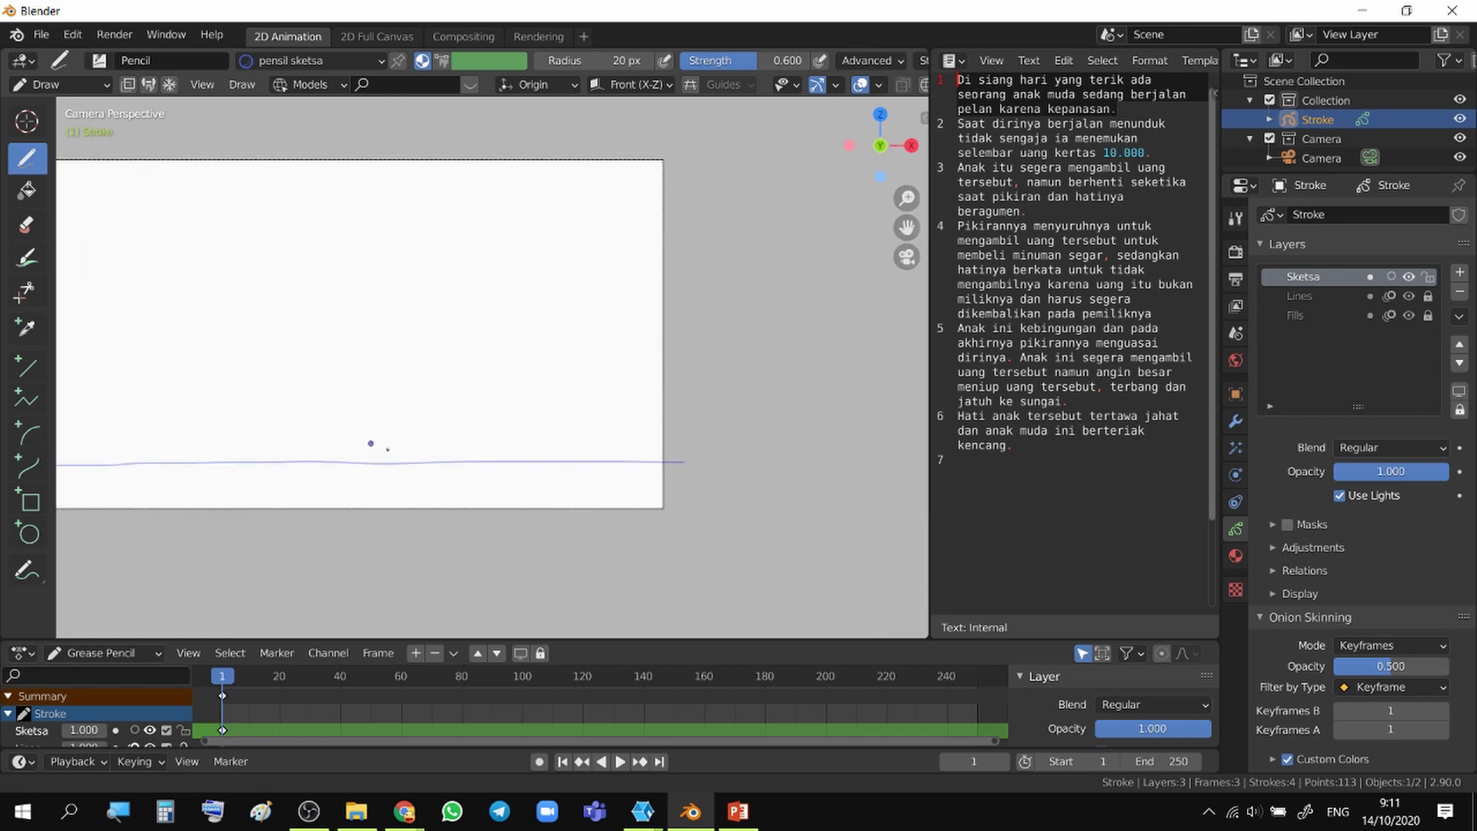
{"action": "left_click_drag", "start_coordinate": [681, 462], "coordinate": [877, 469]}
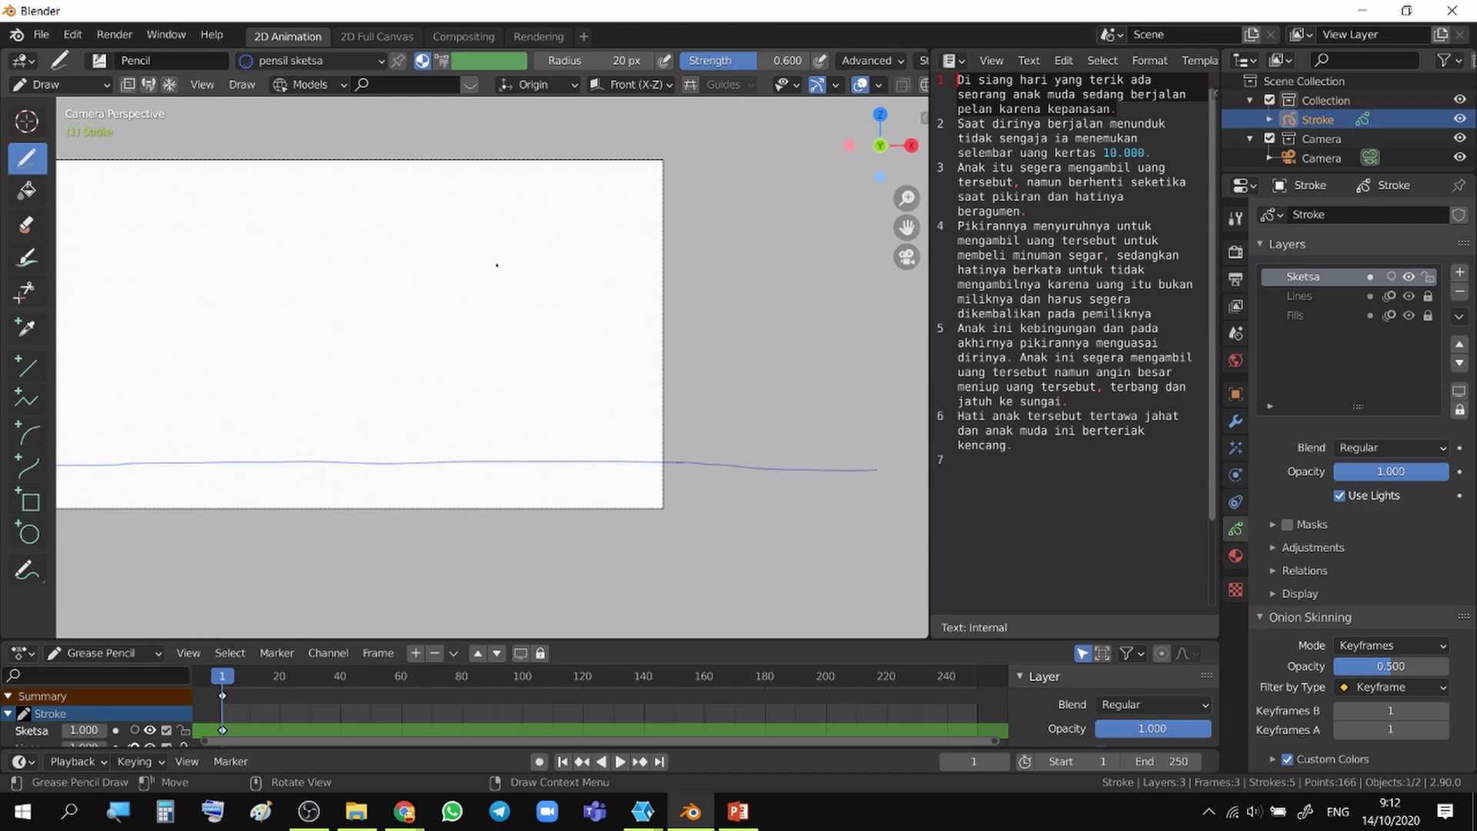
- Undo the trial head sketch and add a grease pencil layer named Sketsa FG above the Sketsa layer
{"action": "mouse_move", "coordinate": [497, 266]}
{"action": "left_mouse_down"}
{"action": "mouse_move", "coordinate": [493, 278]}
{"action": "mouse_move", "coordinate": [504, 273]}
{"action": "left_mouse_up"}
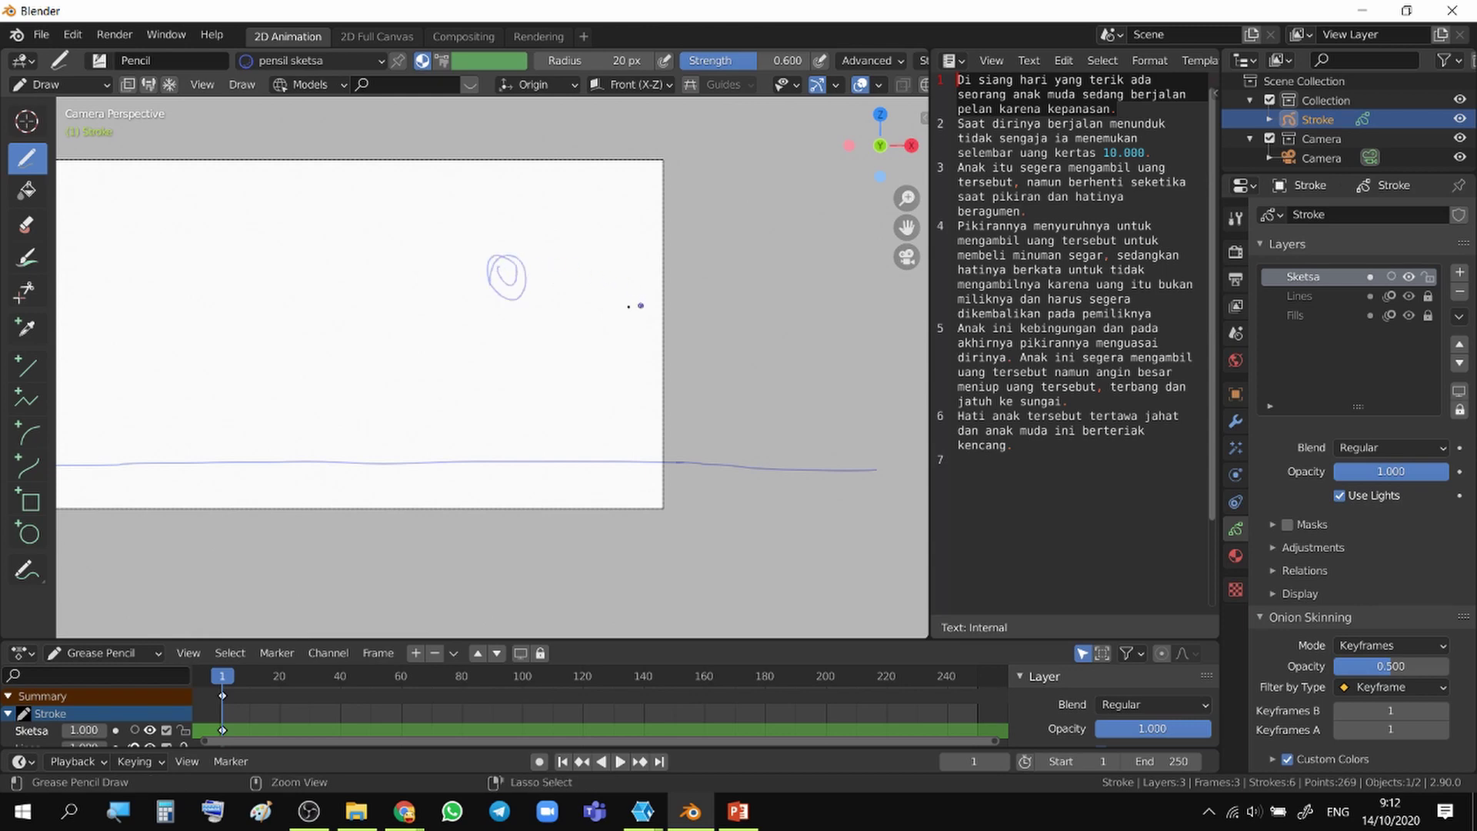
{"action": "key", "text": "ctrl+z"}
{"action": "left_click", "coordinate": [1460, 273]}
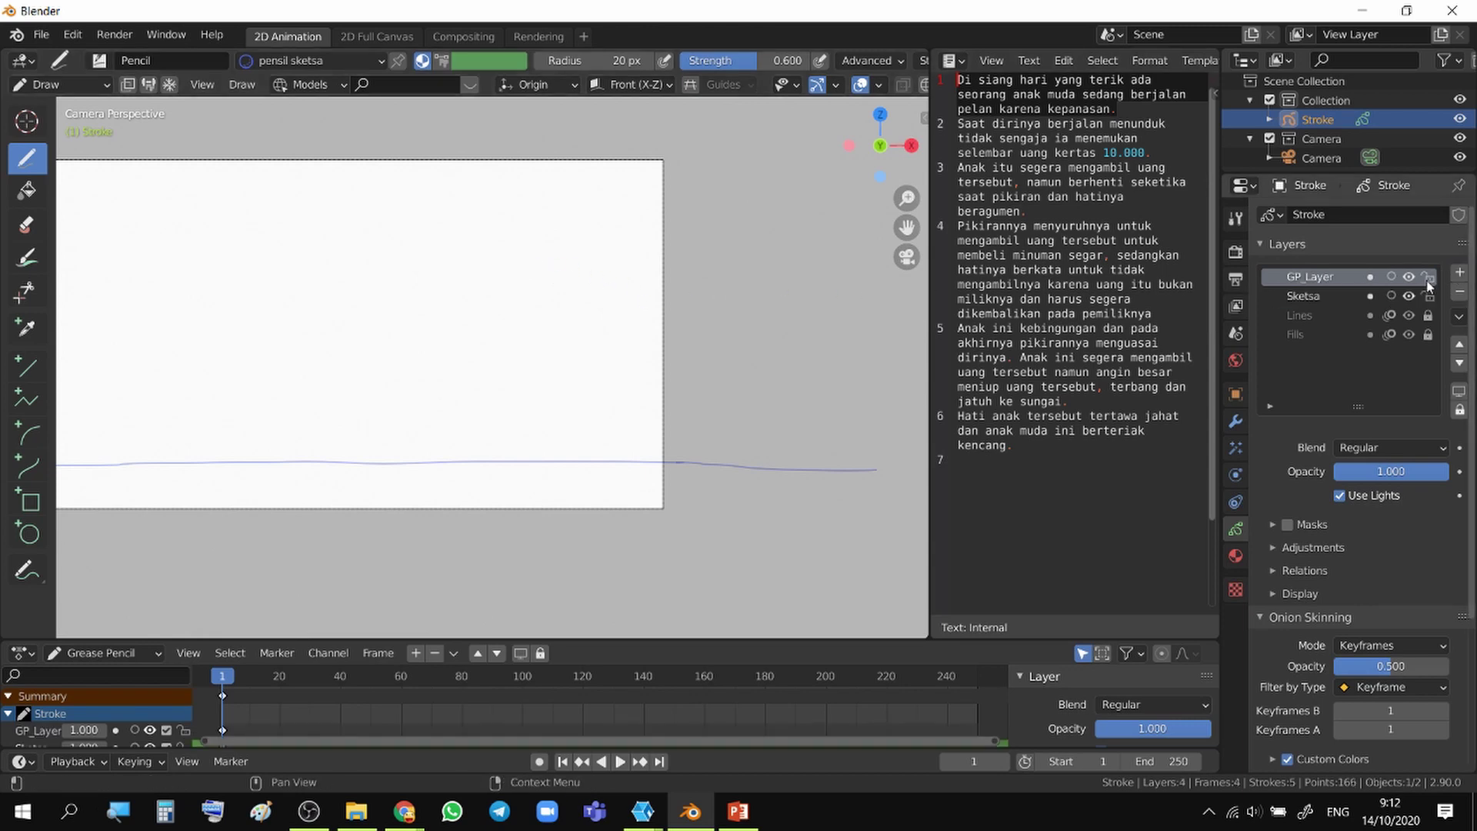
{"action": "double_click", "coordinate": [1316, 277]}
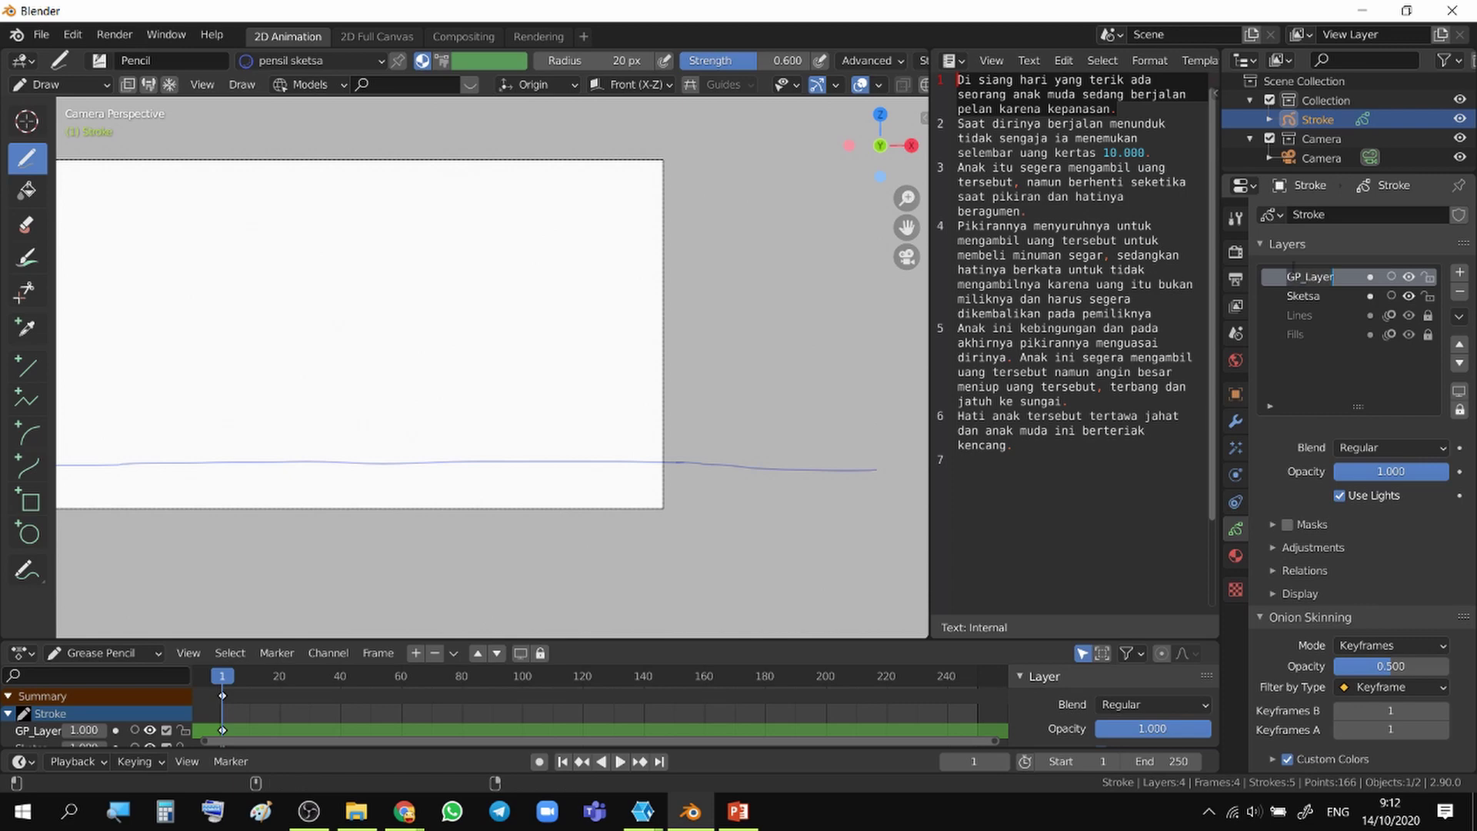
{"action": "type", "text": "Sketsa FG"}
{"action": "key", "text": "Return"}
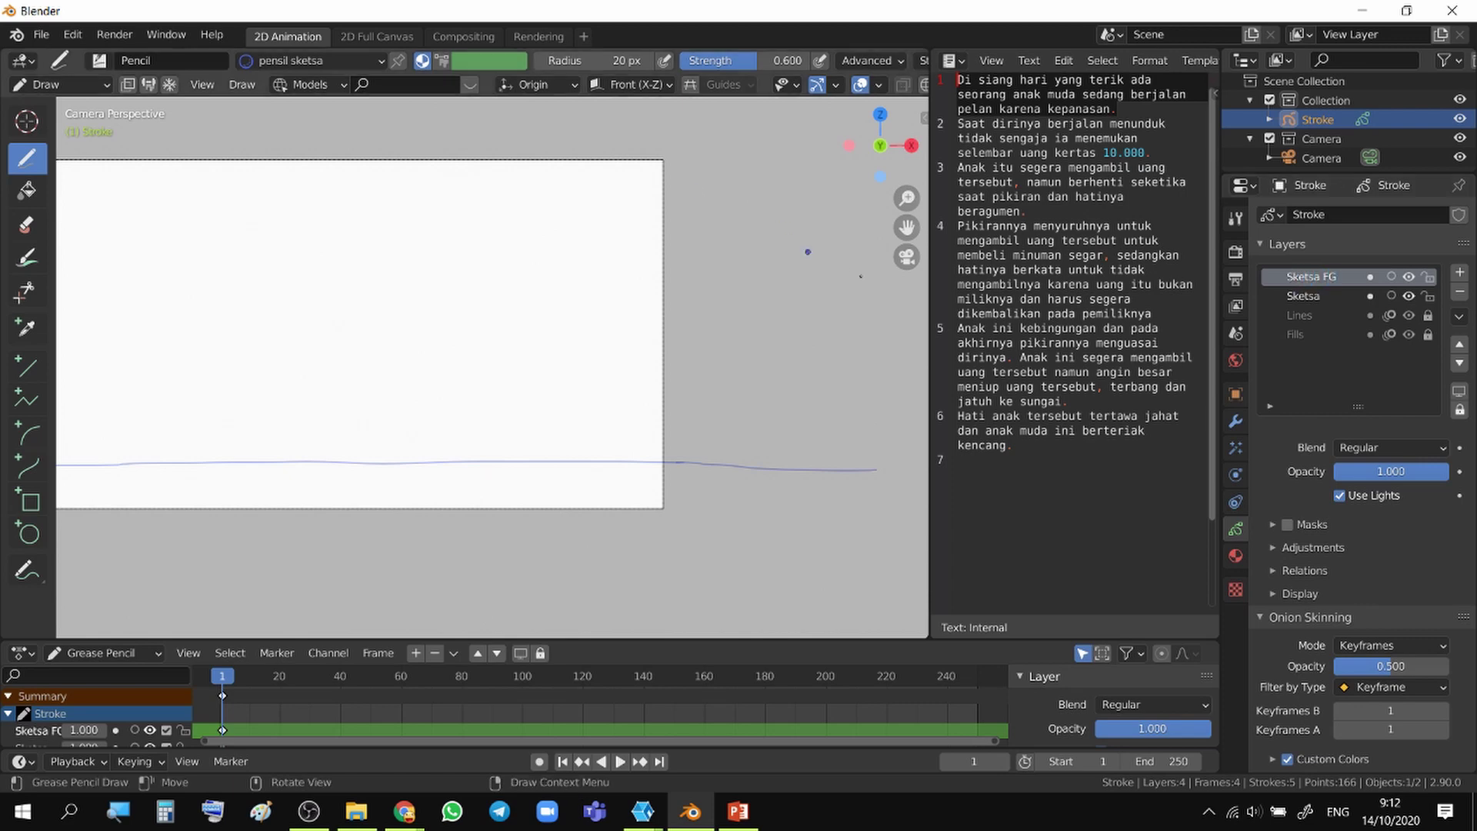
- Rename the Sketsa layer as Sketsa BG and lock it
{"action": "left_click", "coordinate": [1314, 295]}
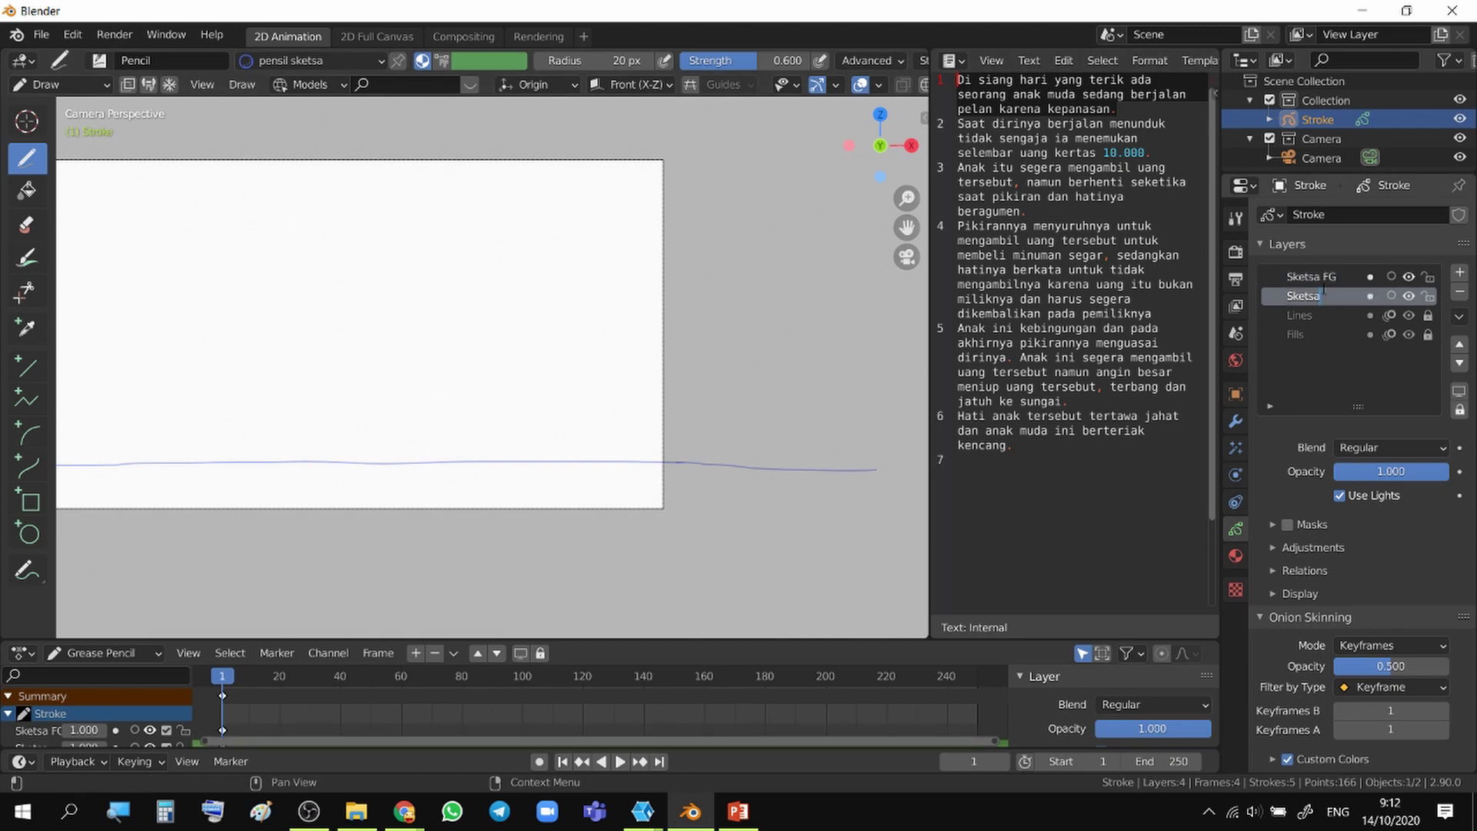
{"action": "type", "text": "BG"}
{"action": "left_click", "coordinate": [1428, 296]}
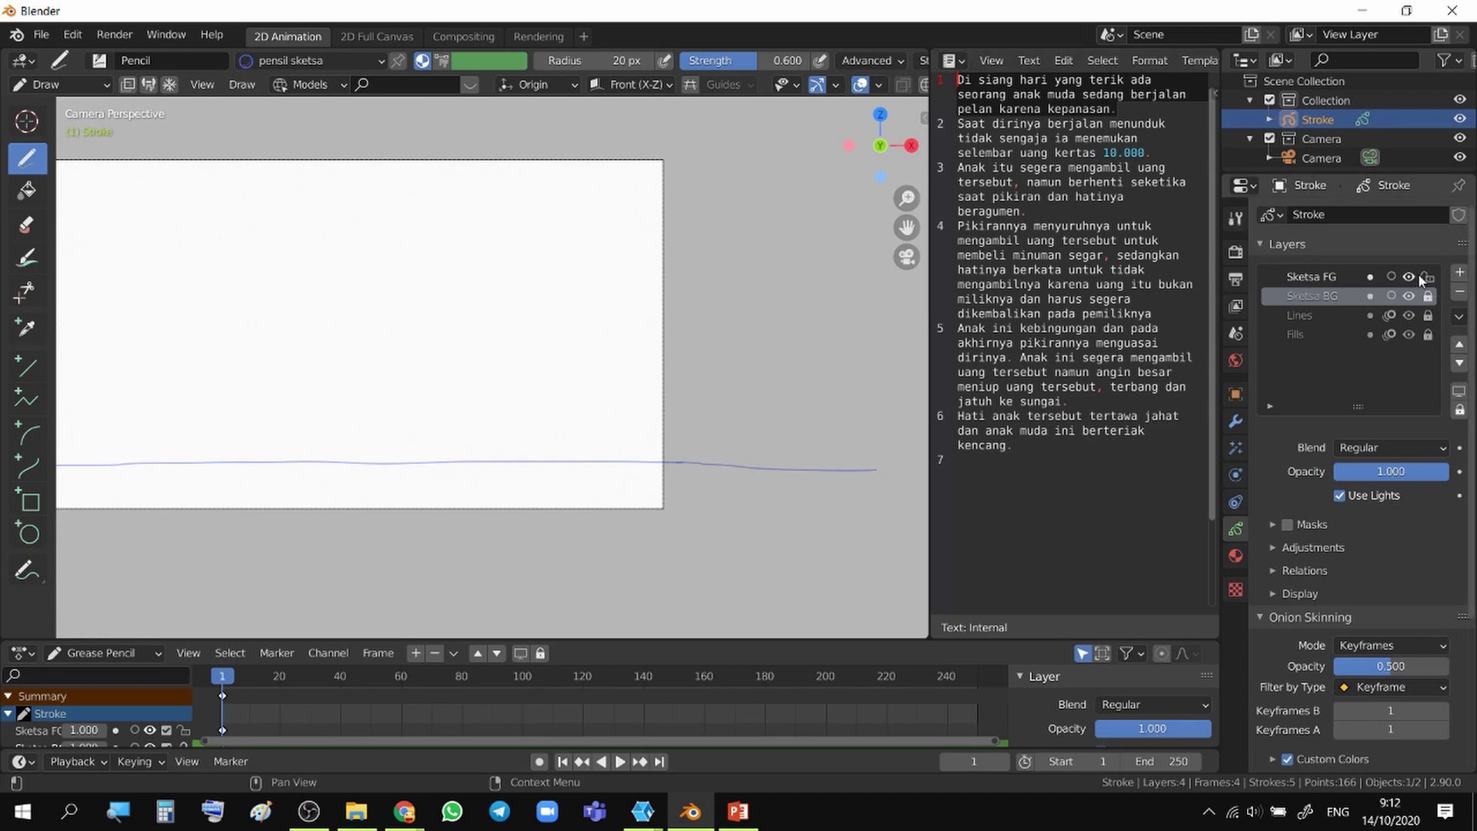
- On the Sketsa FG layer, sketch the child's oval head and torso above the ground line, right of the frame's center
{"action": "left_click", "coordinate": [1331, 277]}
{"action": "mouse_move", "coordinate": [409, 333]}
{"action": "middle_mouse_down", "text": "shift"}
{"action": "mouse_move", "coordinate": [594, 280]}
{"action": "mouse_move", "coordinate": [511, 377]}
{"action": "middle_mouse_up", "text": "shift"}
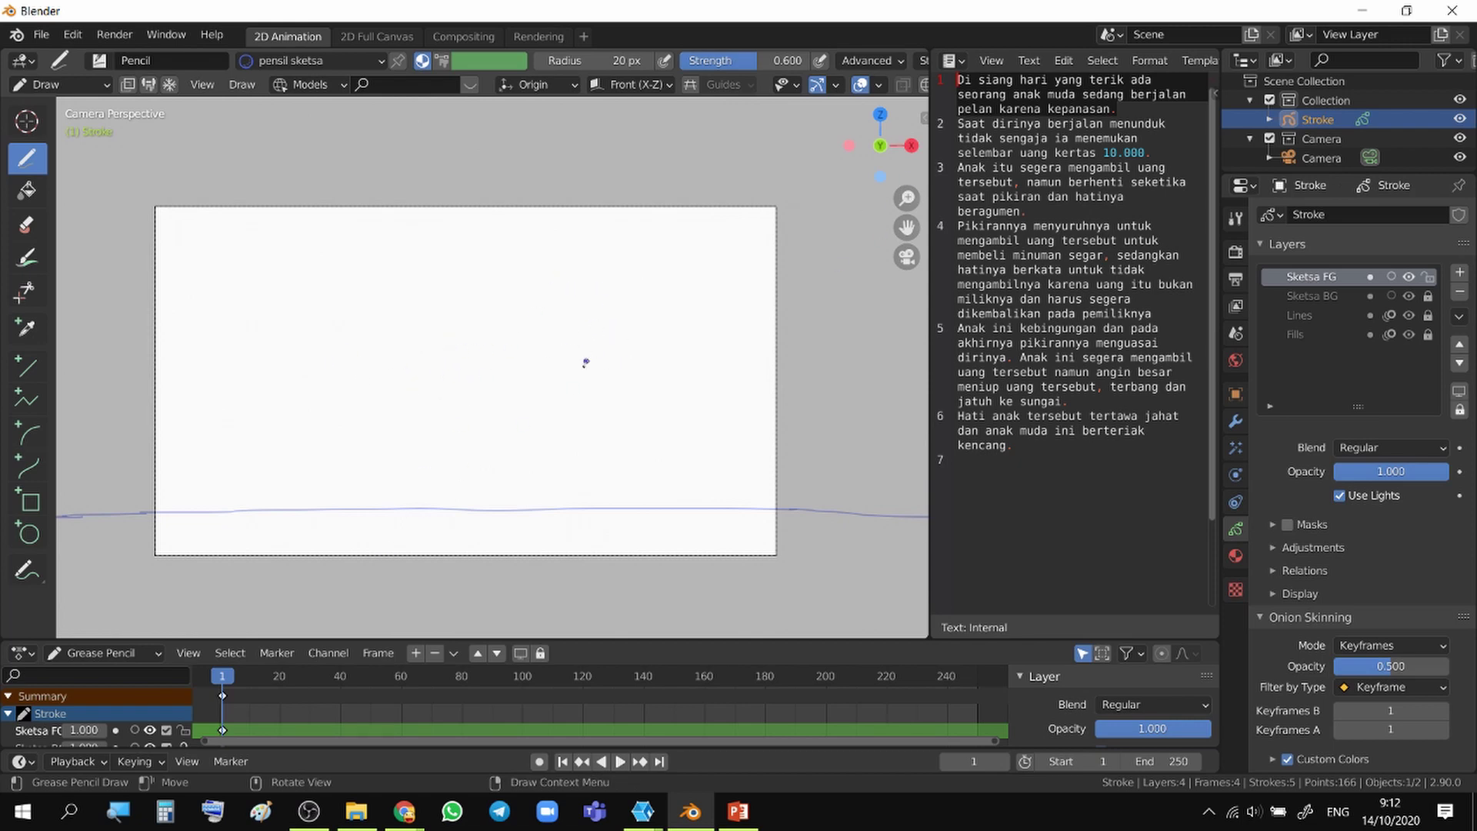
{"action": "mouse_move", "coordinate": [586, 357]}
{"action": "left_mouse_down"}
{"action": "mouse_move", "coordinate": [572, 374]}
{"action": "mouse_move", "coordinate": [581, 347]}
{"action": "mouse_move", "coordinate": [578, 369]}
{"action": "mouse_move", "coordinate": [647, 403]}
{"action": "mouse_move", "coordinate": [645, 422]}
{"action": "mouse_move", "coordinate": [598, 419]}
{"action": "left_mouse_up"}
{"action": "left_click_drag", "start_coordinate": [598, 389], "coordinate": [598, 419]}
{"action": "left_click_drag", "start_coordinate": [595, 396], "coordinate": [597, 421]}
{"action": "mouse_move", "coordinate": [596, 408]}
{"action": "left_mouse_down"}
{"action": "mouse_move", "coordinate": [614, 437]}
{"action": "mouse_move", "coordinate": [630, 434]}
{"action": "left_mouse_up"}
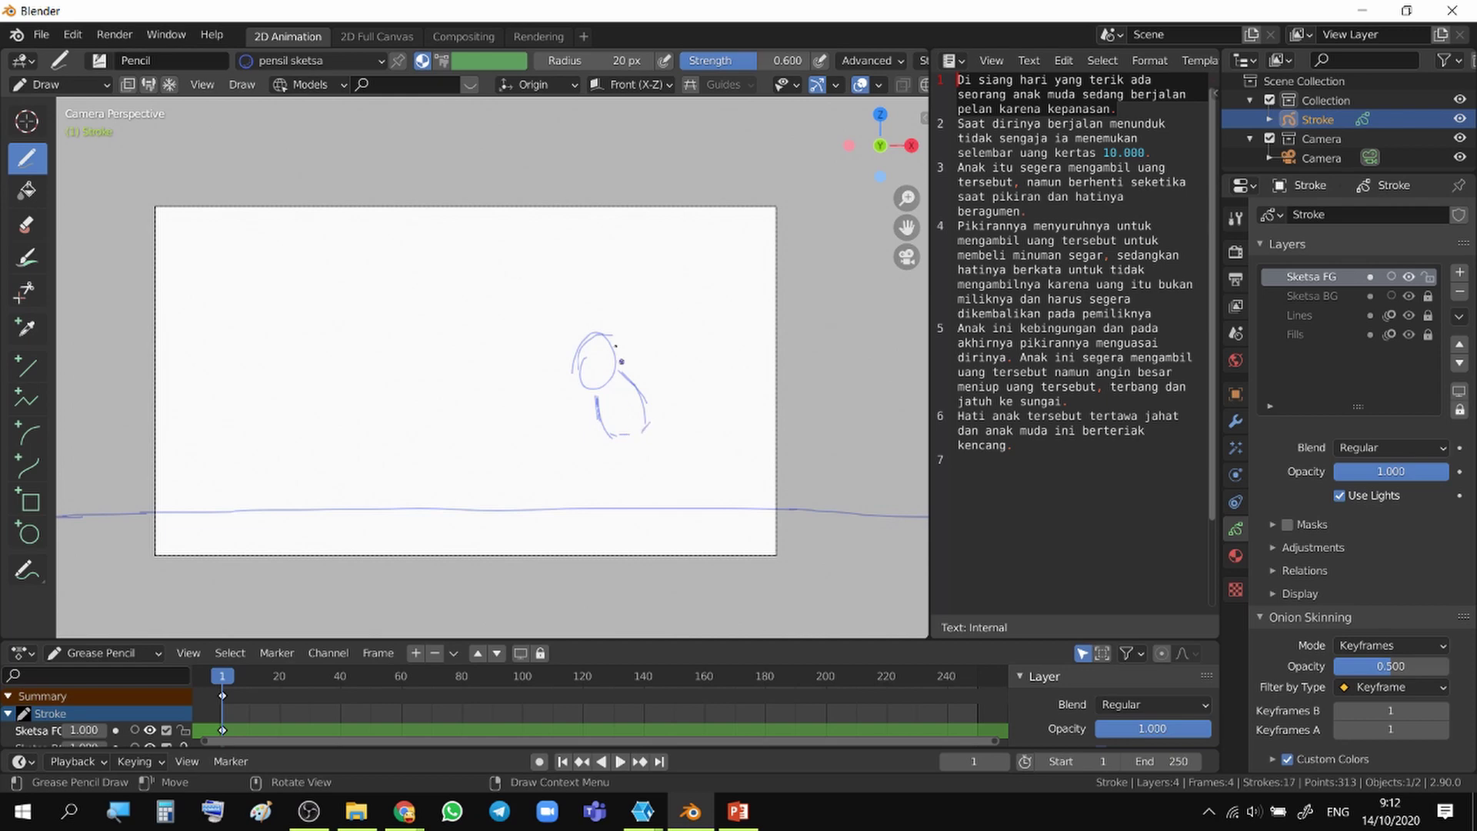
- Sketch a large rounded backpack behind the child's torso and start the upper arm inside the torso
{"action": "mouse_move", "coordinate": [617, 368]}
{"action": "left_mouse_down"}
{"action": "mouse_move", "coordinate": [644, 340]}
{"action": "mouse_move", "coordinate": [683, 358]}
{"action": "mouse_move", "coordinate": [688, 401]}
{"action": "left_mouse_up"}
{"action": "mouse_move", "coordinate": [688, 399]}
{"action": "left_mouse_down"}
{"action": "mouse_move", "coordinate": [664, 420]}
{"action": "mouse_move", "coordinate": [596, 425]}
{"action": "mouse_move", "coordinate": [613, 391]}
{"action": "mouse_move", "coordinate": [624, 407]}
{"action": "left_mouse_up"}
{"action": "left_click_drag", "start_coordinate": [615, 393], "coordinate": [630, 405]}
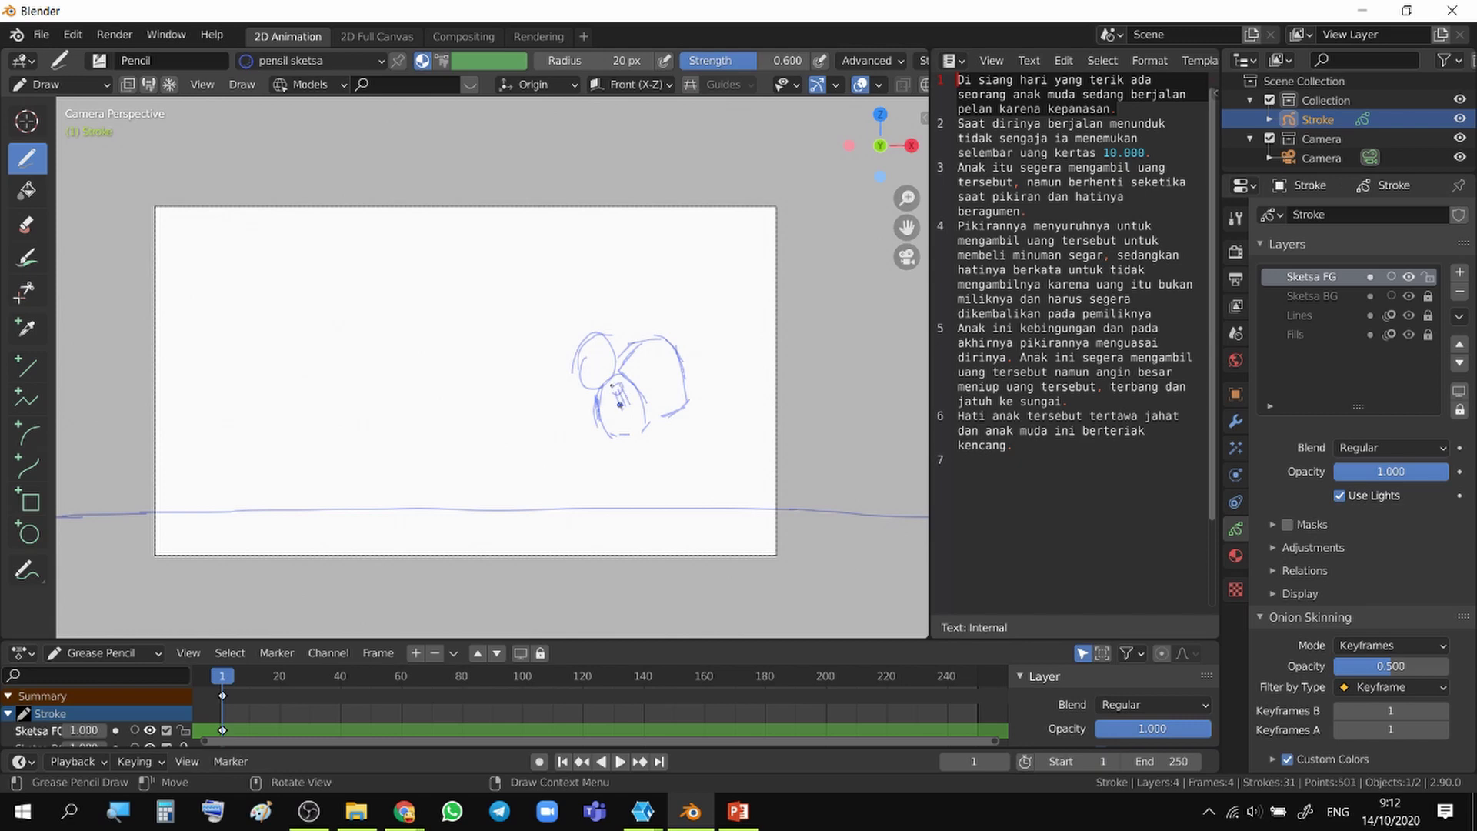
- Sketch the child's bent forearm, the lower end of the torso and a front leg stepping forward
{"action": "mouse_move", "coordinate": [681, 348]}
{"action": "middle_mouse_down", "text": "ctrl"}
{"action": "mouse_move", "coordinate": [734, 279]}
{"action": "mouse_move", "coordinate": [643, 306]}
{"action": "middle_mouse_up", "text": "ctrl"}
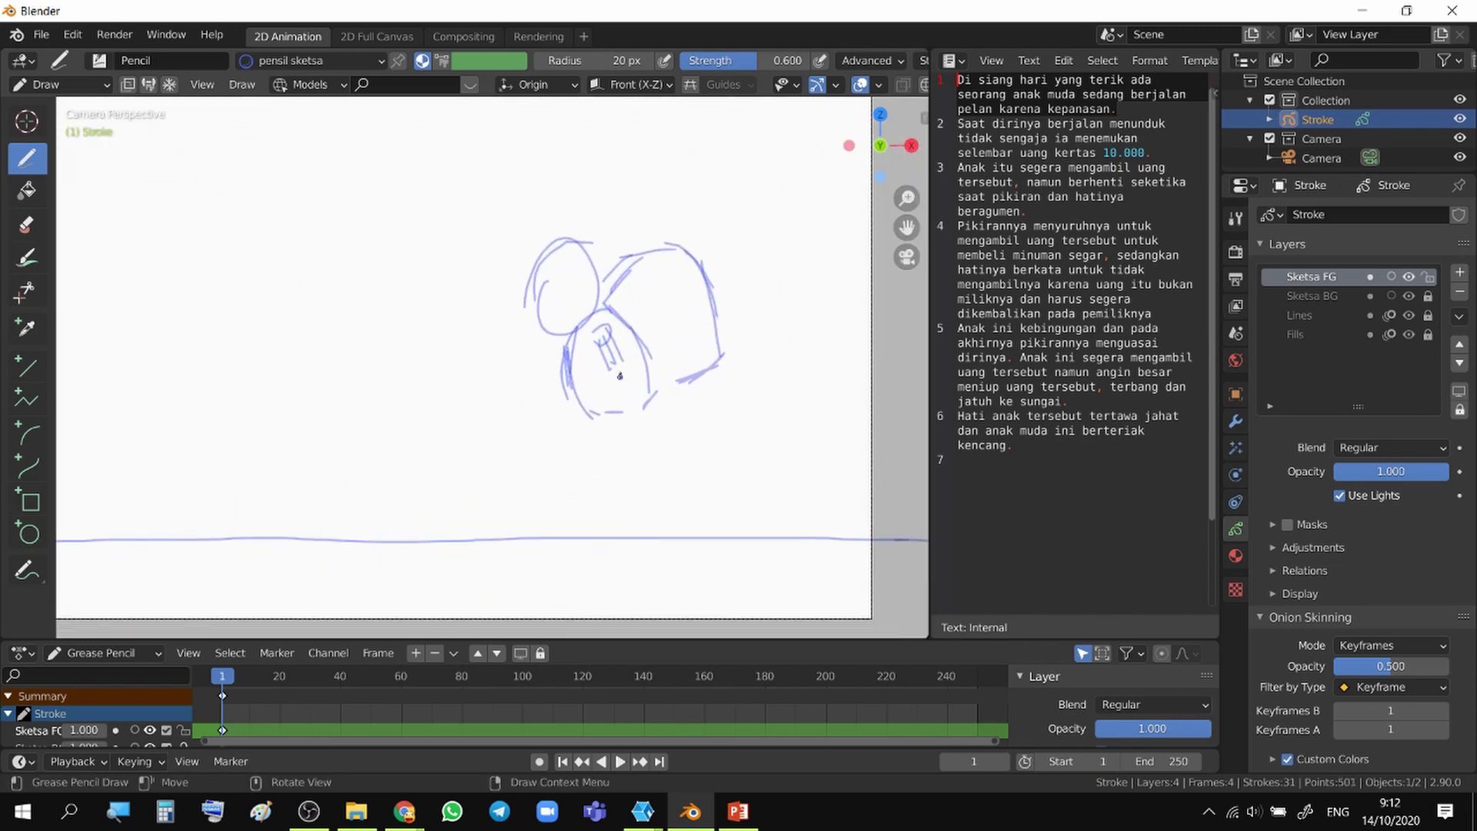
{"action": "left_click_drag", "start_coordinate": [586, 380], "coordinate": [600, 372]}
{"action": "mouse_move", "coordinate": [609, 368]}
{"action": "left_mouse_down"}
{"action": "mouse_move", "coordinate": [571, 386]}
{"action": "mouse_move", "coordinate": [621, 364]}
{"action": "mouse_move", "coordinate": [588, 390]}
{"action": "left_mouse_up"}
{"action": "left_click_drag", "start_coordinate": [611, 373], "coordinate": [579, 408]}
{"action": "mouse_move", "coordinate": [580, 406]}
{"action": "left_mouse_down"}
{"action": "mouse_move", "coordinate": [659, 437]}
{"action": "mouse_move", "coordinate": [604, 459]}
{"action": "mouse_move", "coordinate": [570, 510]}
{"action": "left_mouse_up"}
{"action": "left_click_drag", "start_coordinate": [582, 427], "coordinate": [551, 506]}
{"action": "left_click_drag", "start_coordinate": [567, 462], "coordinate": [550, 507]}
{"action": "mouse_move", "coordinate": [573, 504]}
{"action": "left_mouse_down"}
{"action": "mouse_move", "coordinate": [563, 528]}
{"action": "mouse_move", "coordinate": [539, 515]}
{"action": "mouse_move", "coordinate": [559, 525]}
{"action": "left_mouse_up"}
- Sketch the child's rear leg bent backward with its foot just above the ground line
{"action": "left_click", "coordinate": [611, 477]}
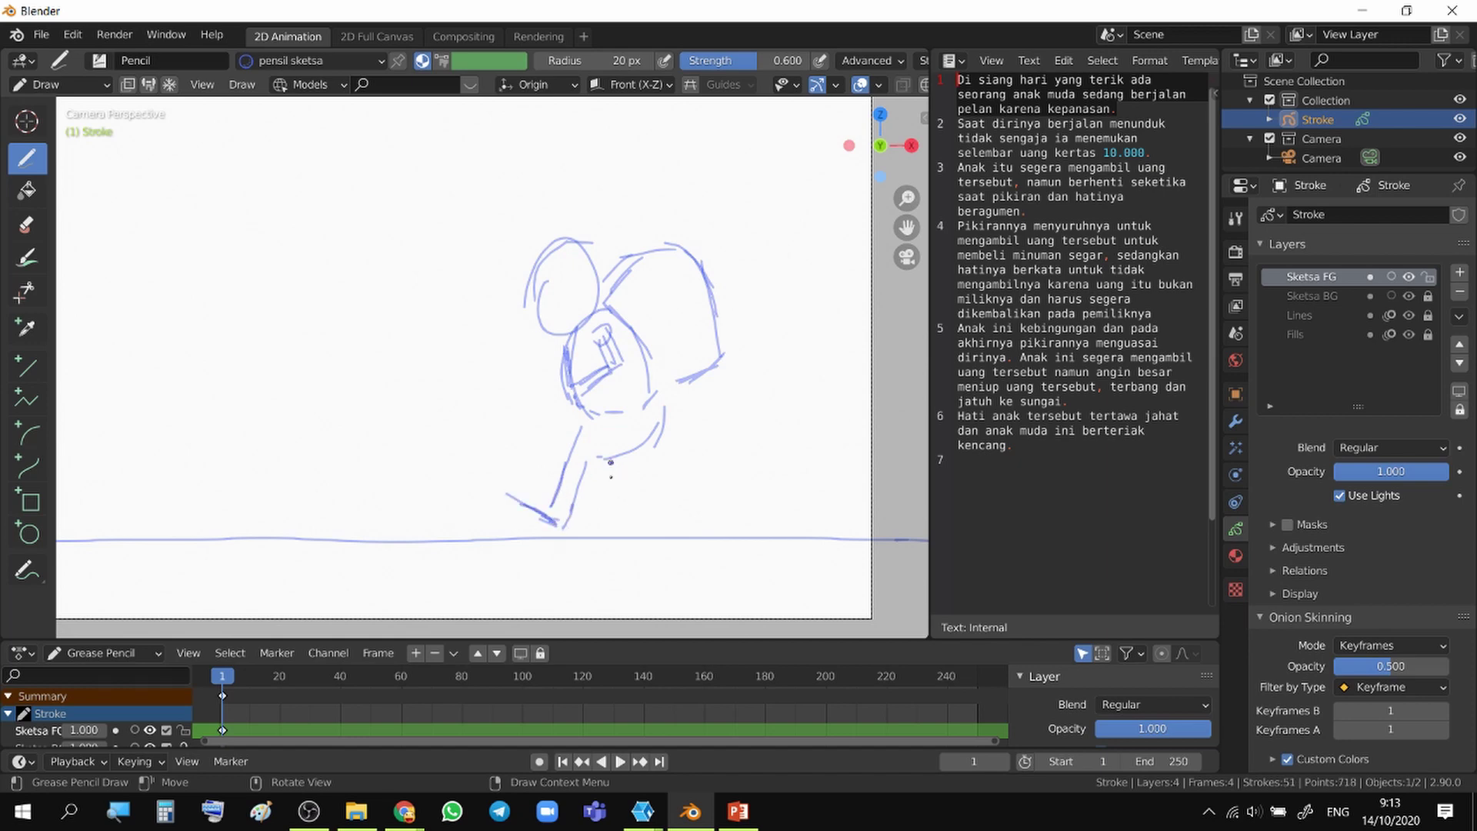
{"action": "left_click_drag", "start_coordinate": [610, 462], "coordinate": [608, 488]}
{"action": "left_click_drag", "start_coordinate": [608, 488], "coordinate": [672, 519]}
{"action": "mouse_move", "coordinate": [636, 459]}
{"action": "left_mouse_down"}
{"action": "mouse_move", "coordinate": [637, 480]}
{"action": "mouse_move", "coordinate": [677, 509]}
{"action": "left_mouse_up"}
{"action": "left_click_drag", "start_coordinate": [678, 509], "coordinate": [657, 532]}
{"action": "left_click_drag", "start_coordinate": [665, 517], "coordinate": [659, 530]}
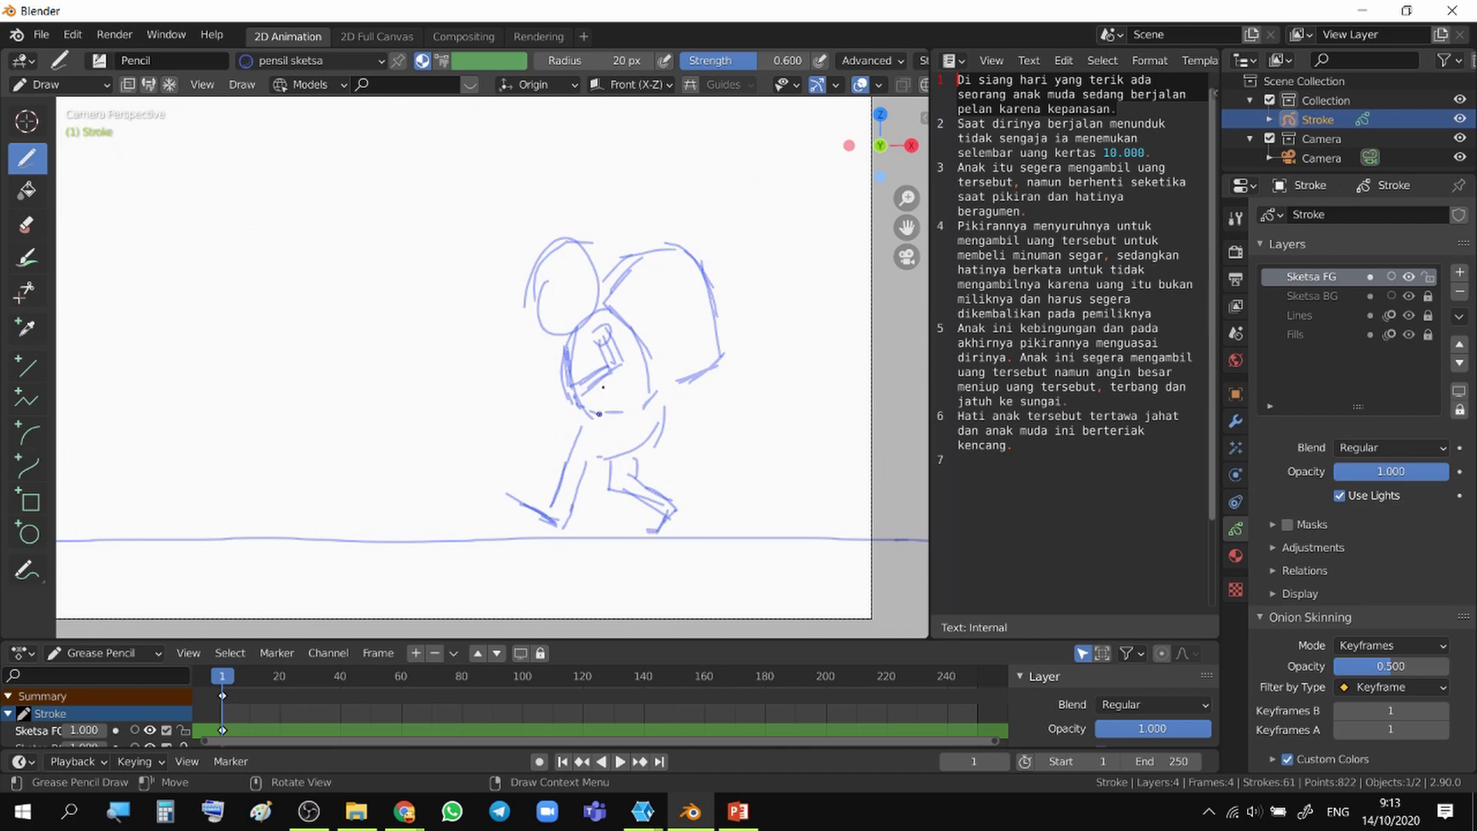
- Sketch a jagged fringe on the child's head and a hand in front of the torso
{"action": "mouse_move", "coordinate": [551, 256]}
{"action": "left_mouse_down"}
{"action": "mouse_move", "coordinate": [528, 285]}
{"action": "mouse_move", "coordinate": [583, 264]}
{"action": "left_mouse_up"}
{"action": "mouse_move", "coordinate": [584, 391]}
{"action": "left_mouse_down"}
{"action": "mouse_move", "coordinate": [560, 385]}
{"action": "mouse_move", "coordinate": [575, 406]}
{"action": "mouse_move", "coordinate": [564, 478]}
{"action": "left_mouse_up"}
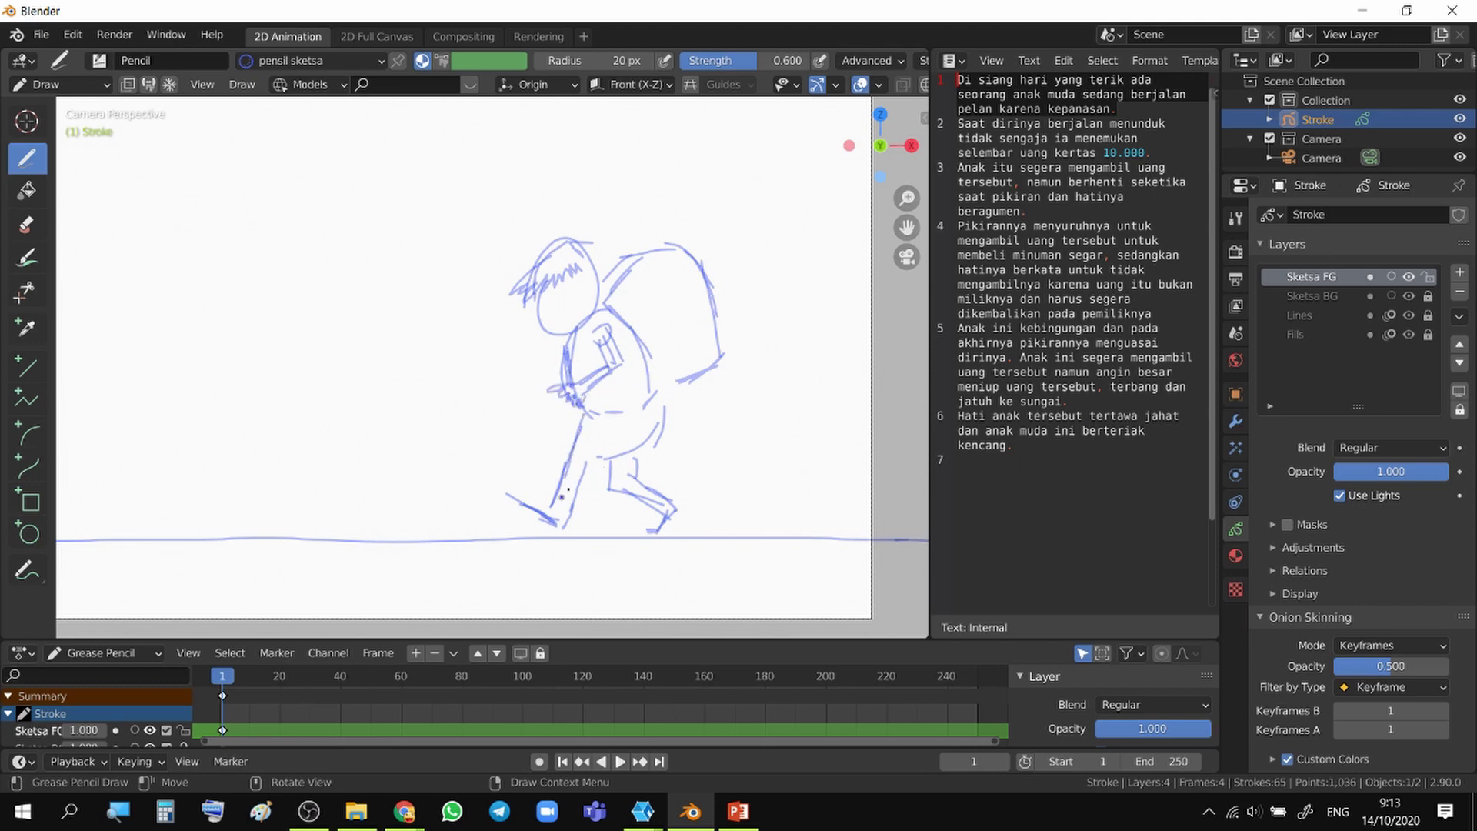
- Erase the child's legs, feet and forearm, leaving the head, torso outline and backpack
{"action": "scroll", "coordinate": [618, 381], "scroll_direction": "down", "scroll_amount": 3}
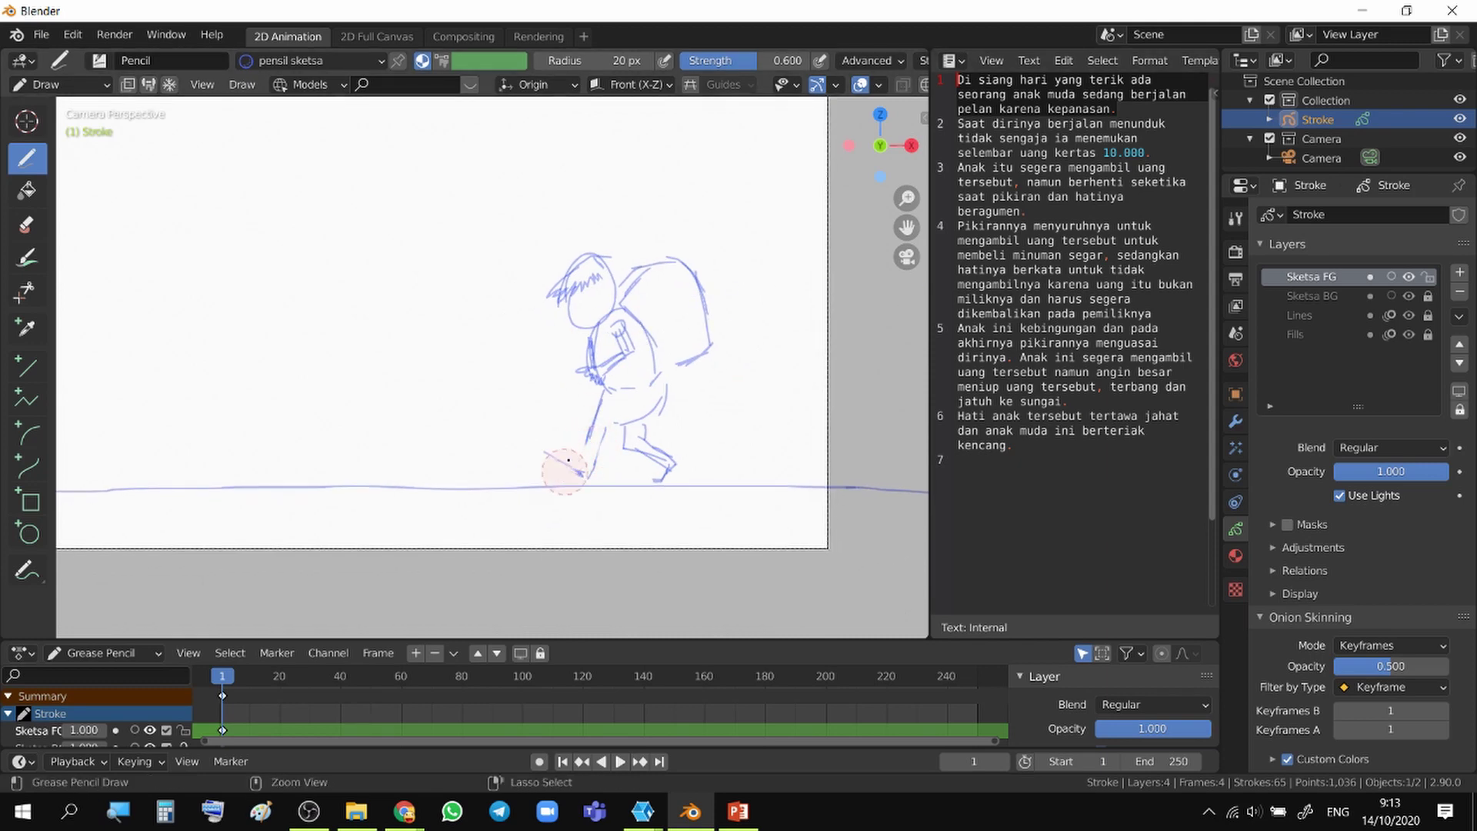
{"action": "left_click_drag", "start_coordinate": [568, 460], "coordinate": [565, 462], "text": "ctrl"}
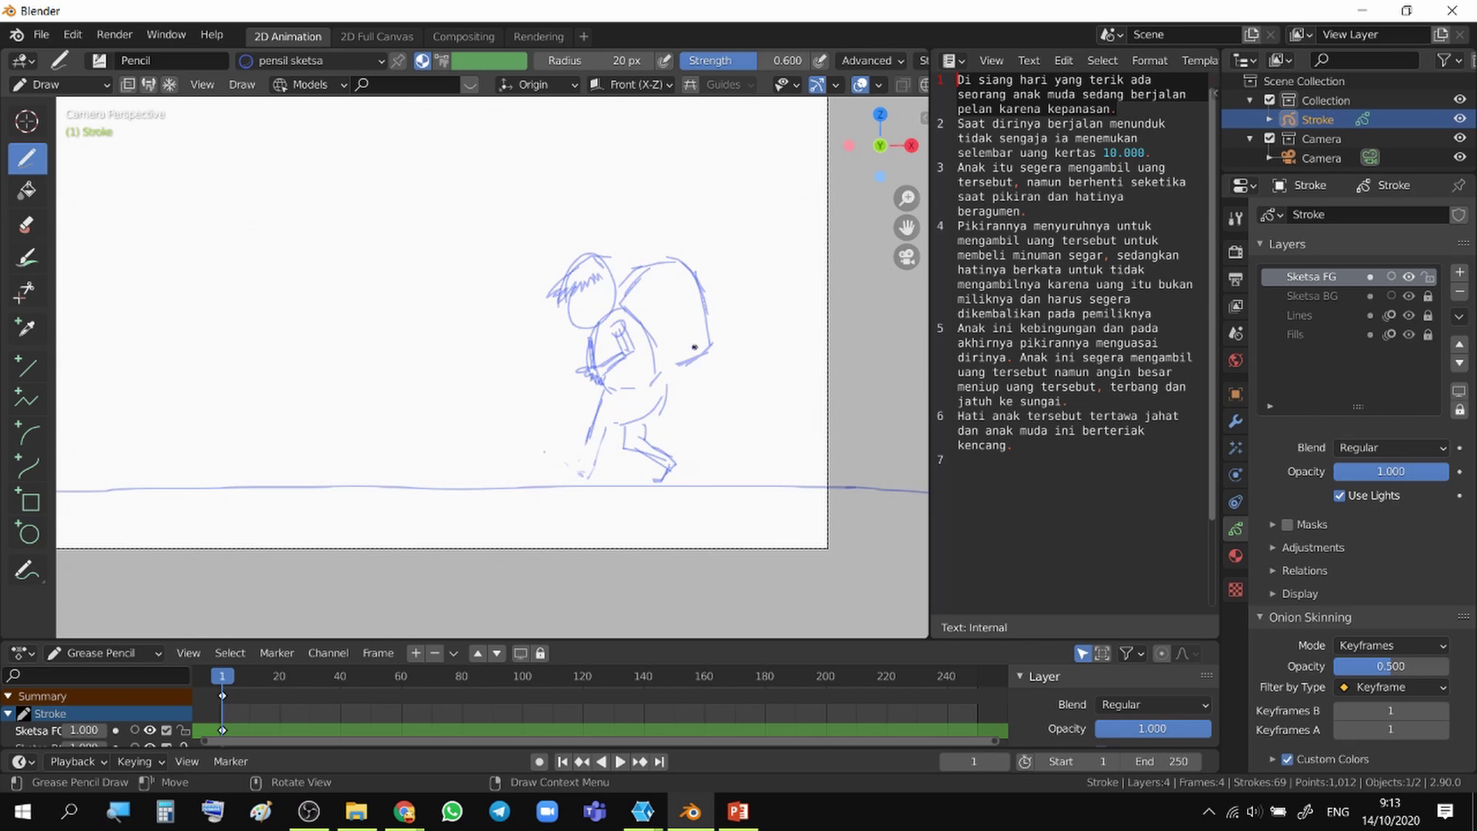
{"action": "key", "text": "n"}
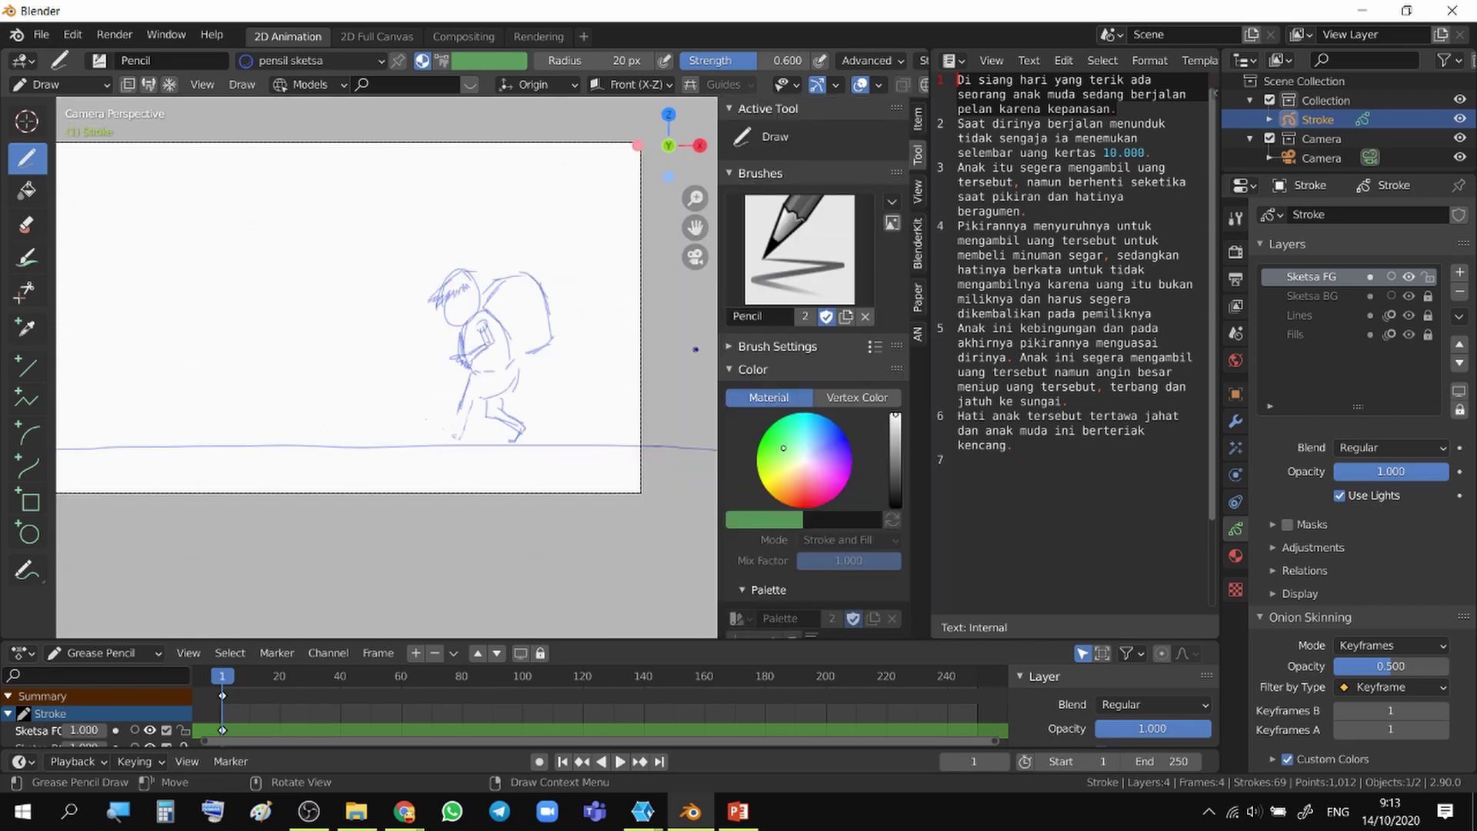
{"action": "left_click", "coordinate": [27, 224]}
{"action": "left_click", "coordinate": [801, 249]}
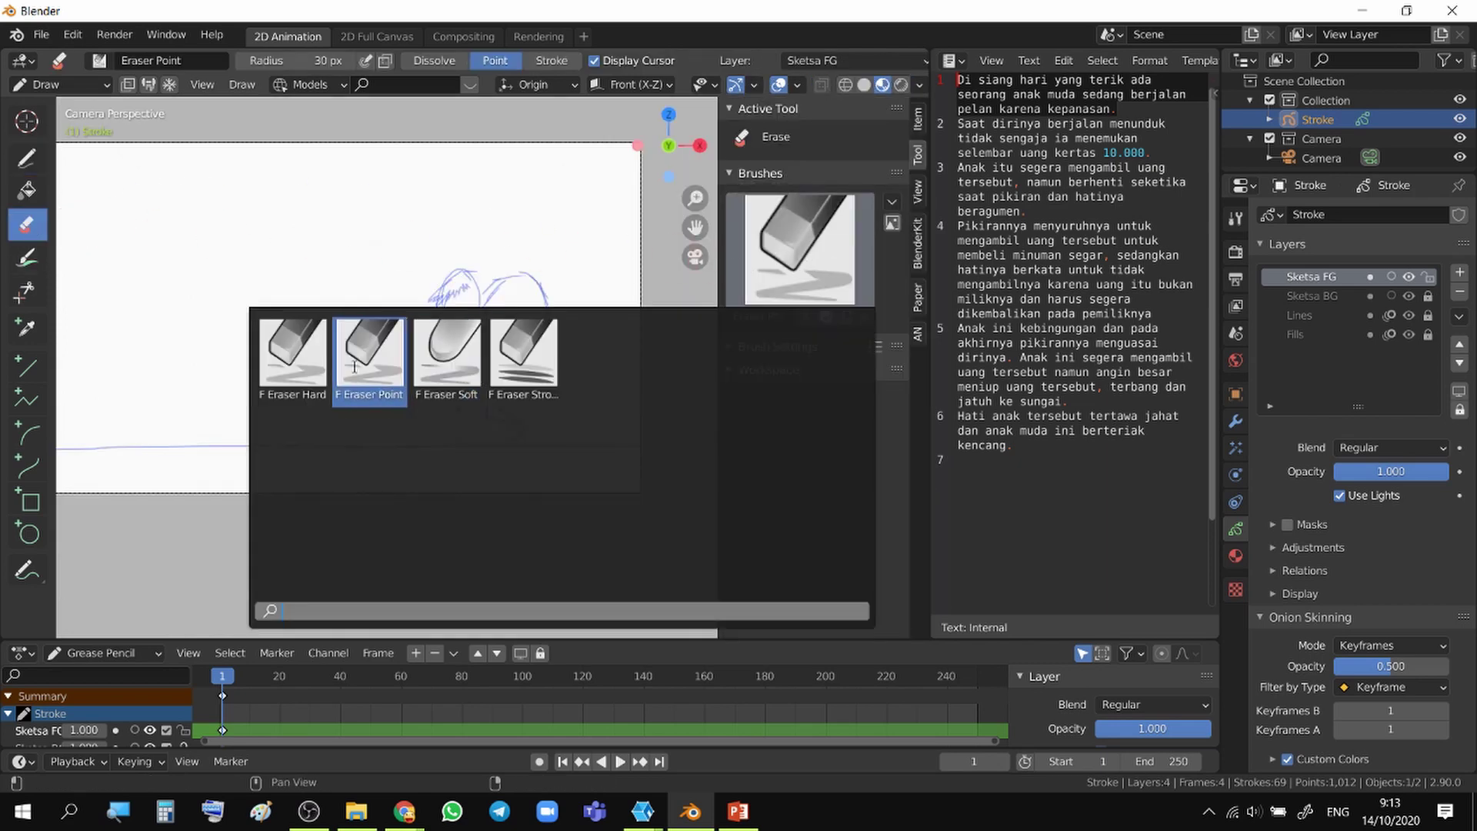
{"action": "left_click", "coordinate": [347, 362]}
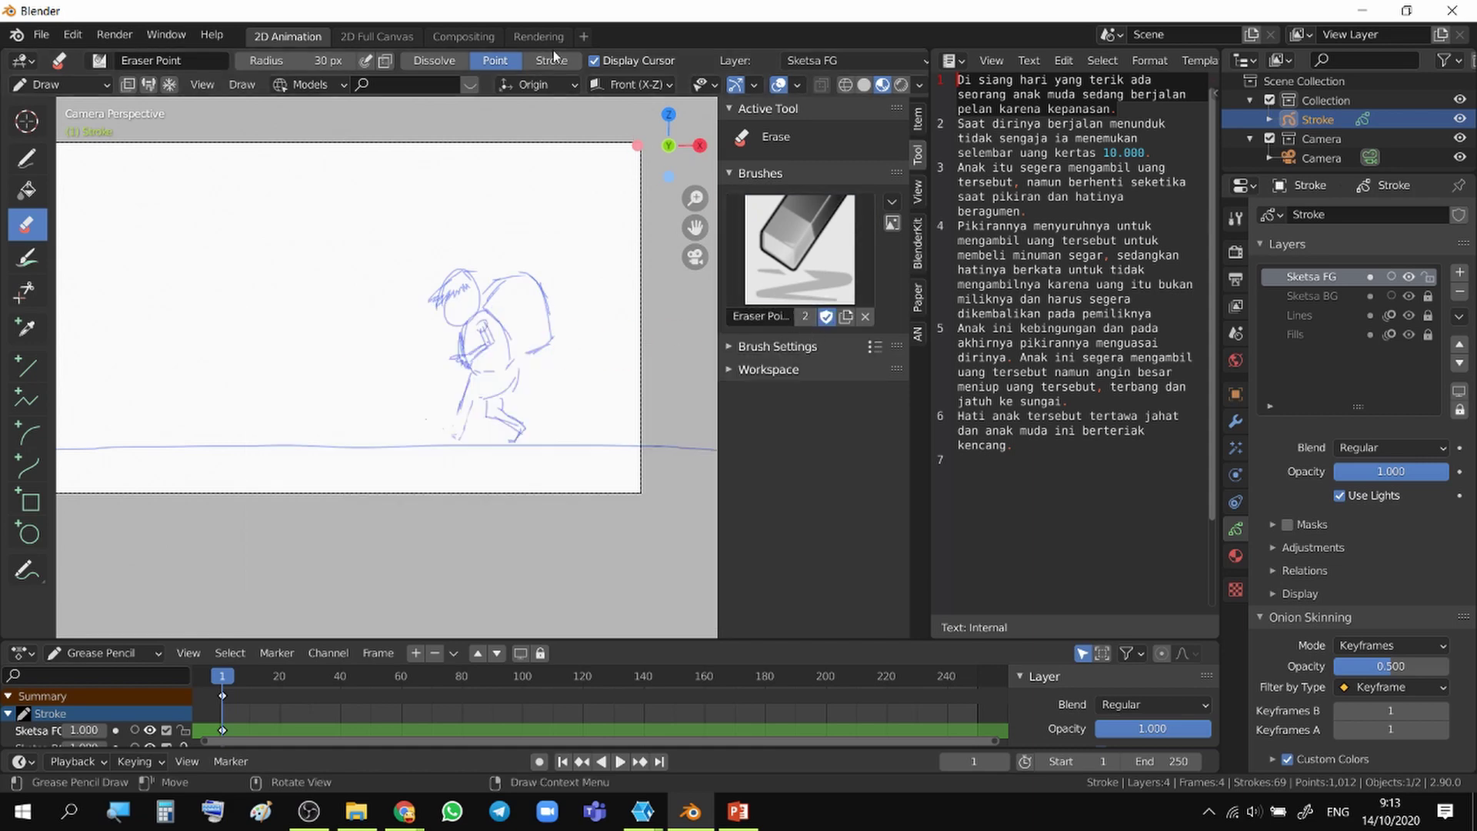
{"action": "left_click", "coordinate": [27, 159]}
{"action": "mouse_move", "coordinate": [469, 435]}
{"action": "left_mouse_down", "text": "ctrl"}
{"action": "mouse_move", "coordinate": [488, 446]}
{"action": "mouse_move", "coordinate": [511, 419]}
{"action": "mouse_move", "coordinate": [462, 415]}
{"action": "mouse_move", "coordinate": [511, 389]}
{"action": "mouse_move", "coordinate": [454, 396]}
{"action": "mouse_move", "coordinate": [493, 335]}
{"action": "left_mouse_up", "text": "ctrl"}
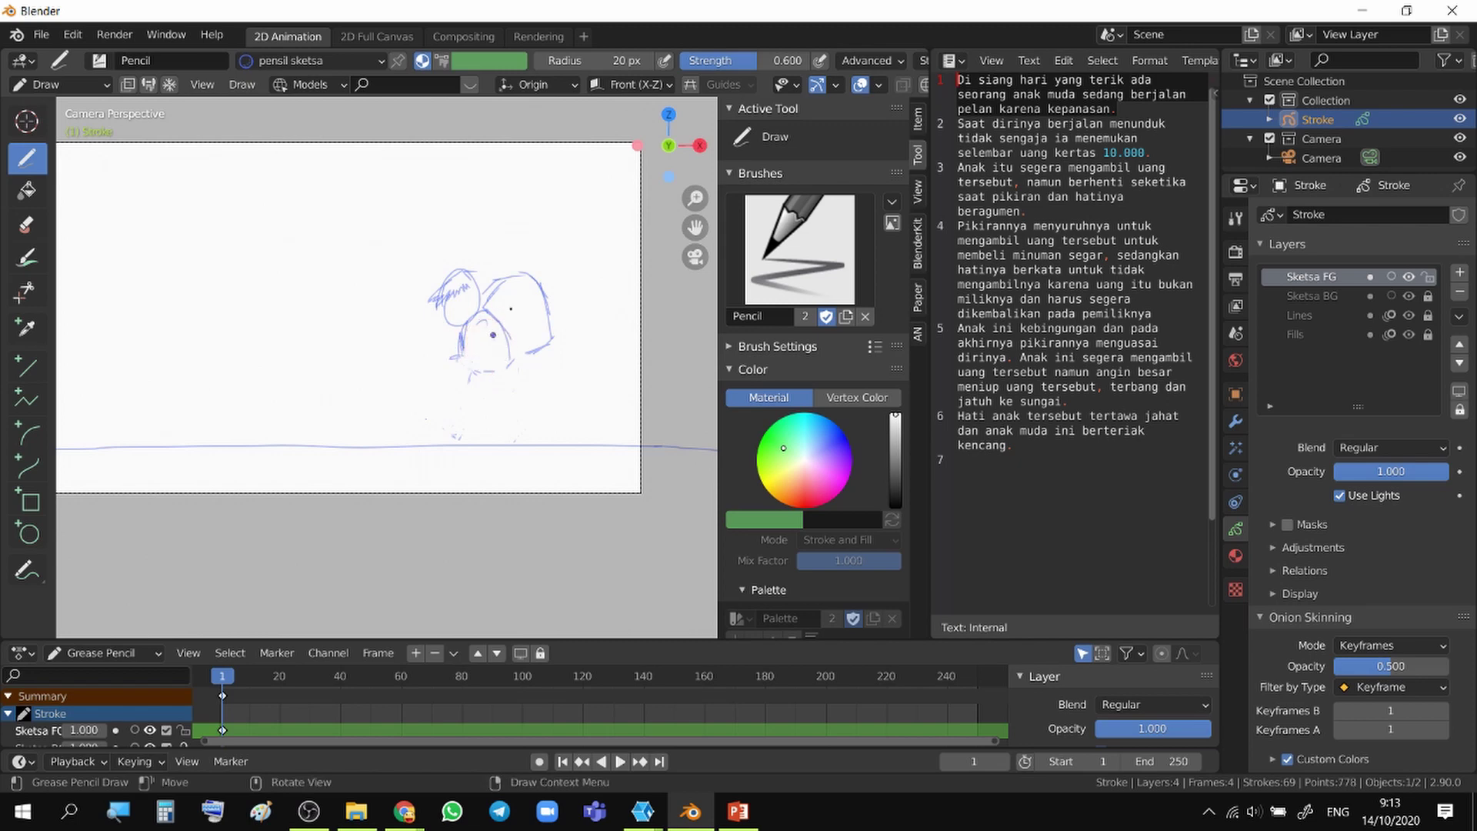
{"action": "key", "text": "n"}
- Redraw the sides of the child's torso longer and sketch two bent legs down to the ground line
{"action": "scroll", "coordinate": [531, 277], "scroll_direction": "up", "scroll_amount": 4}
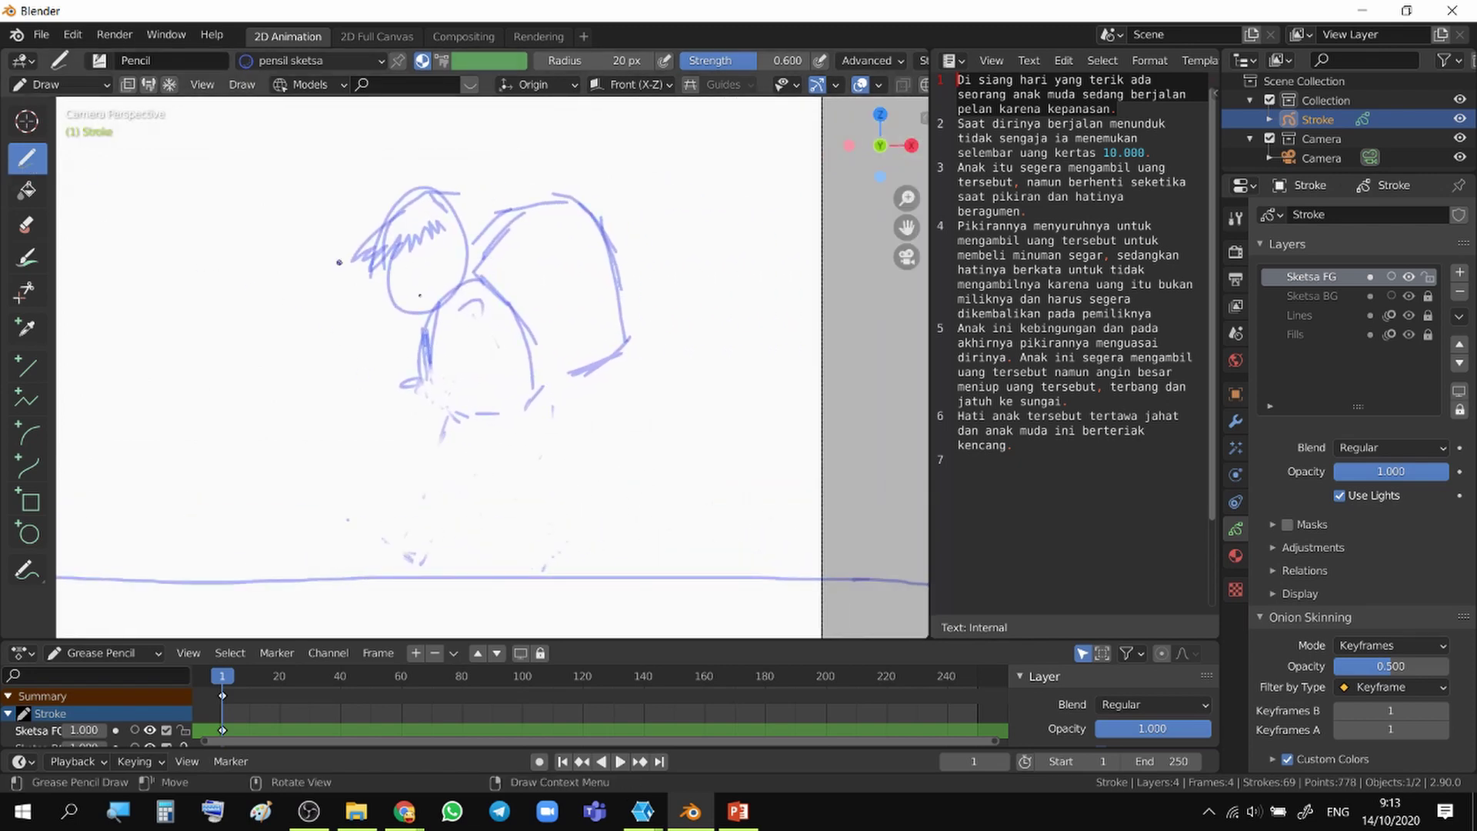
{"action": "left_click_drag", "start_coordinate": [433, 359], "coordinate": [465, 445]}
{"action": "left_click_drag", "start_coordinate": [514, 348], "coordinate": [525, 399]}
{"action": "mouse_move", "coordinate": [505, 314]}
{"action": "left_mouse_down"}
{"action": "mouse_move", "coordinate": [531, 431]}
{"action": "mouse_move", "coordinate": [462, 514]}
{"action": "mouse_move", "coordinate": [473, 551]}
{"action": "left_mouse_up"}
{"action": "mouse_move", "coordinate": [527, 449]}
{"action": "left_mouse_down"}
{"action": "mouse_move", "coordinate": [498, 523]}
{"action": "mouse_move", "coordinate": [508, 541]}
{"action": "left_mouse_up"}
{"action": "left_click_drag", "start_coordinate": [485, 483], "coordinate": [522, 559]}
{"action": "mouse_move", "coordinate": [474, 478]}
{"action": "left_mouse_down"}
{"action": "mouse_move", "coordinate": [533, 578]}
{"action": "mouse_move", "coordinate": [493, 523]}
{"action": "left_mouse_up"}
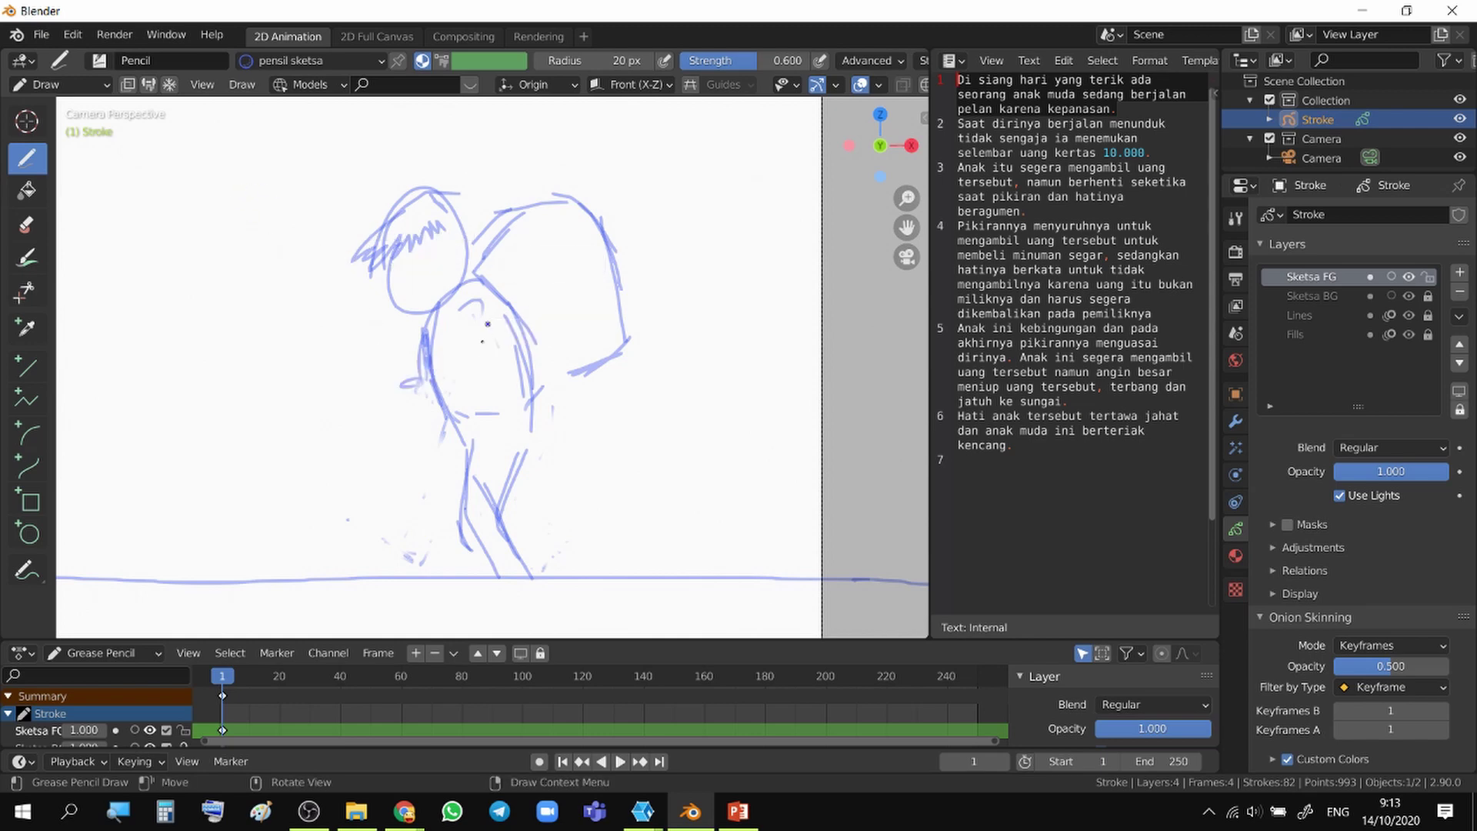
- In Edit Mode, select all strokes of the child and move the figure slightly upward above the ground line
{"action": "key", "text": "ctrl+Tab"}
{"action": "left_click", "coordinate": [578, 271]}
{"action": "key", "text": "ctrl+Tab"}
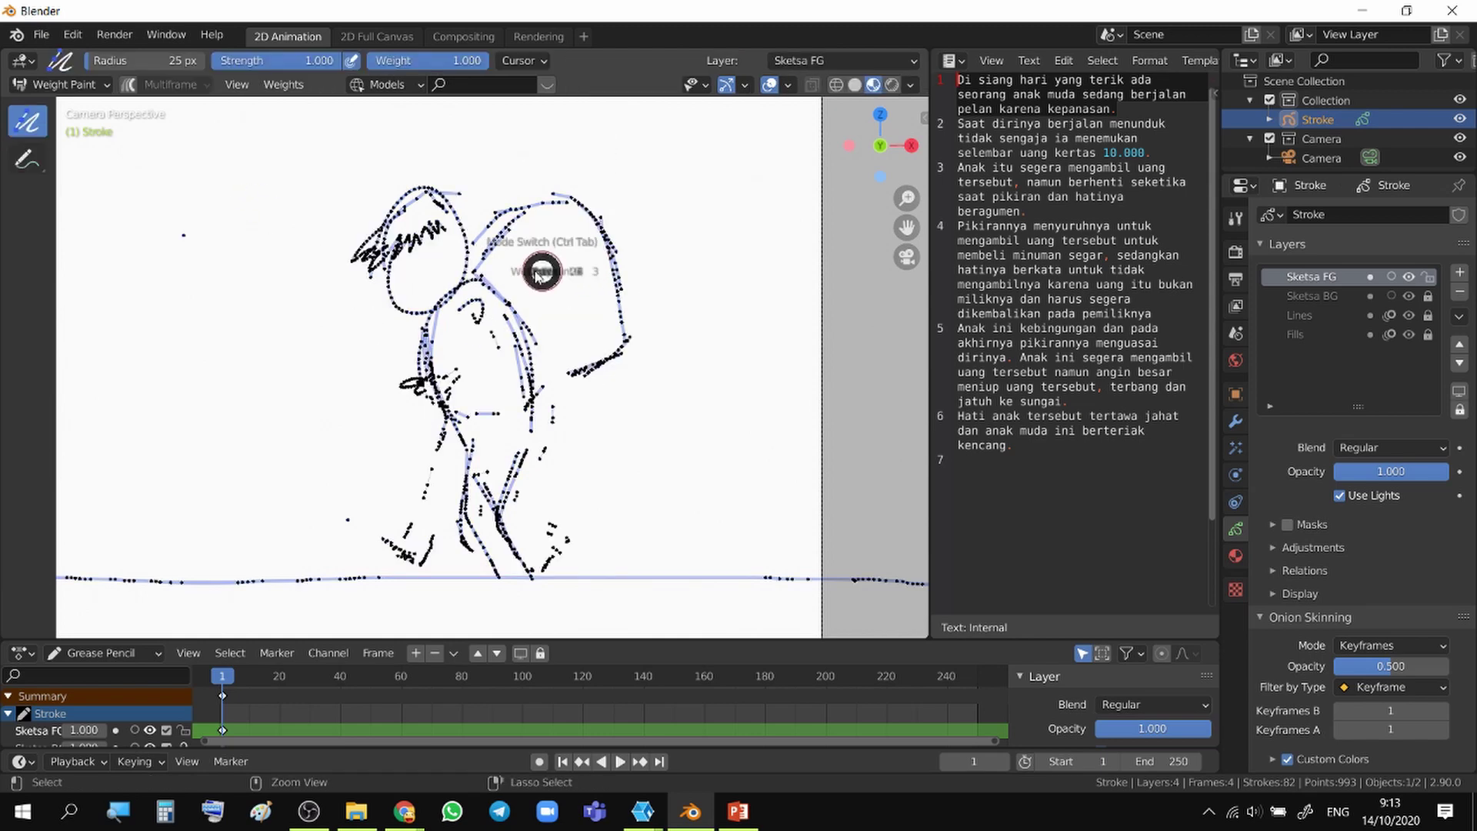
{"action": "left_click", "coordinate": [539, 383]}
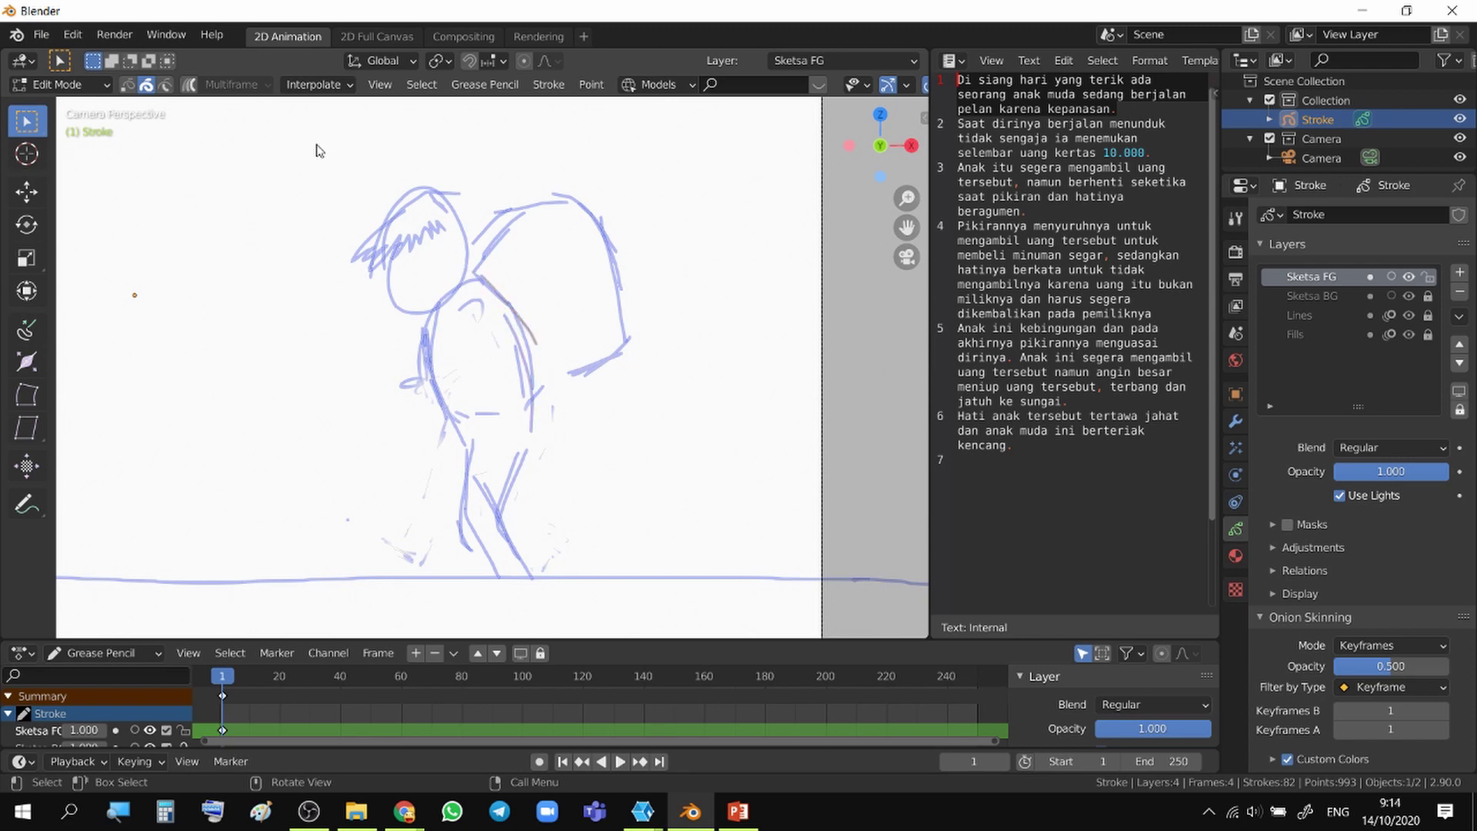
{"action": "left_click_drag", "start_coordinate": [285, 137], "coordinate": [695, 529]}
{"action": "left_click_drag", "start_coordinate": [295, 137], "coordinate": [509, 387]}
{"action": "mouse_move", "coordinate": [677, 532]}
{"action": "left_mouse_down"}
{"action": "mouse_move", "coordinate": [696, 564]}
{"action": "mouse_move", "coordinate": [682, 563]}
{"action": "left_mouse_up"}
{"action": "key", "text": "g"}
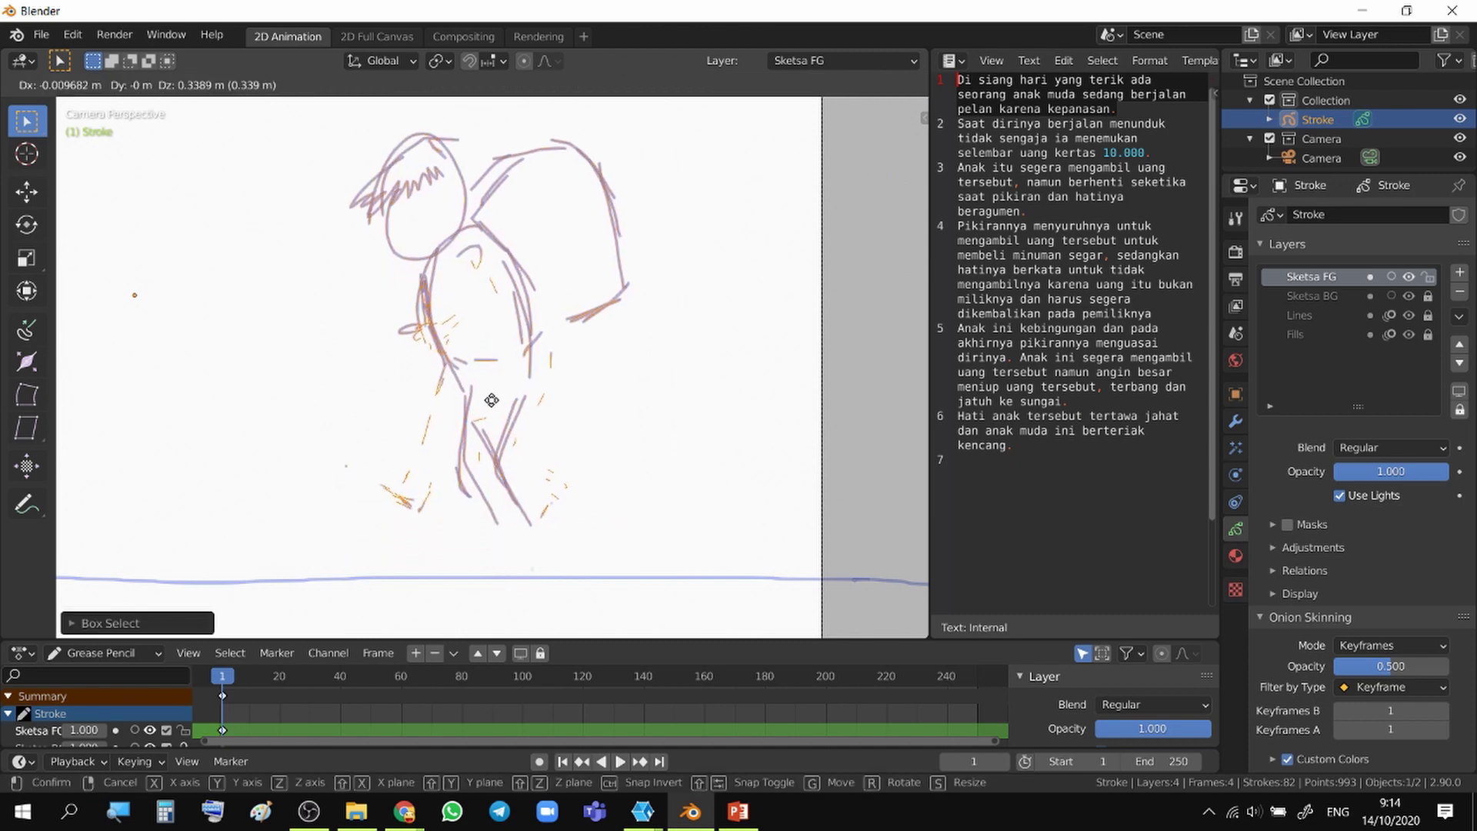
{"action": "left_click", "coordinate": [496, 427]}
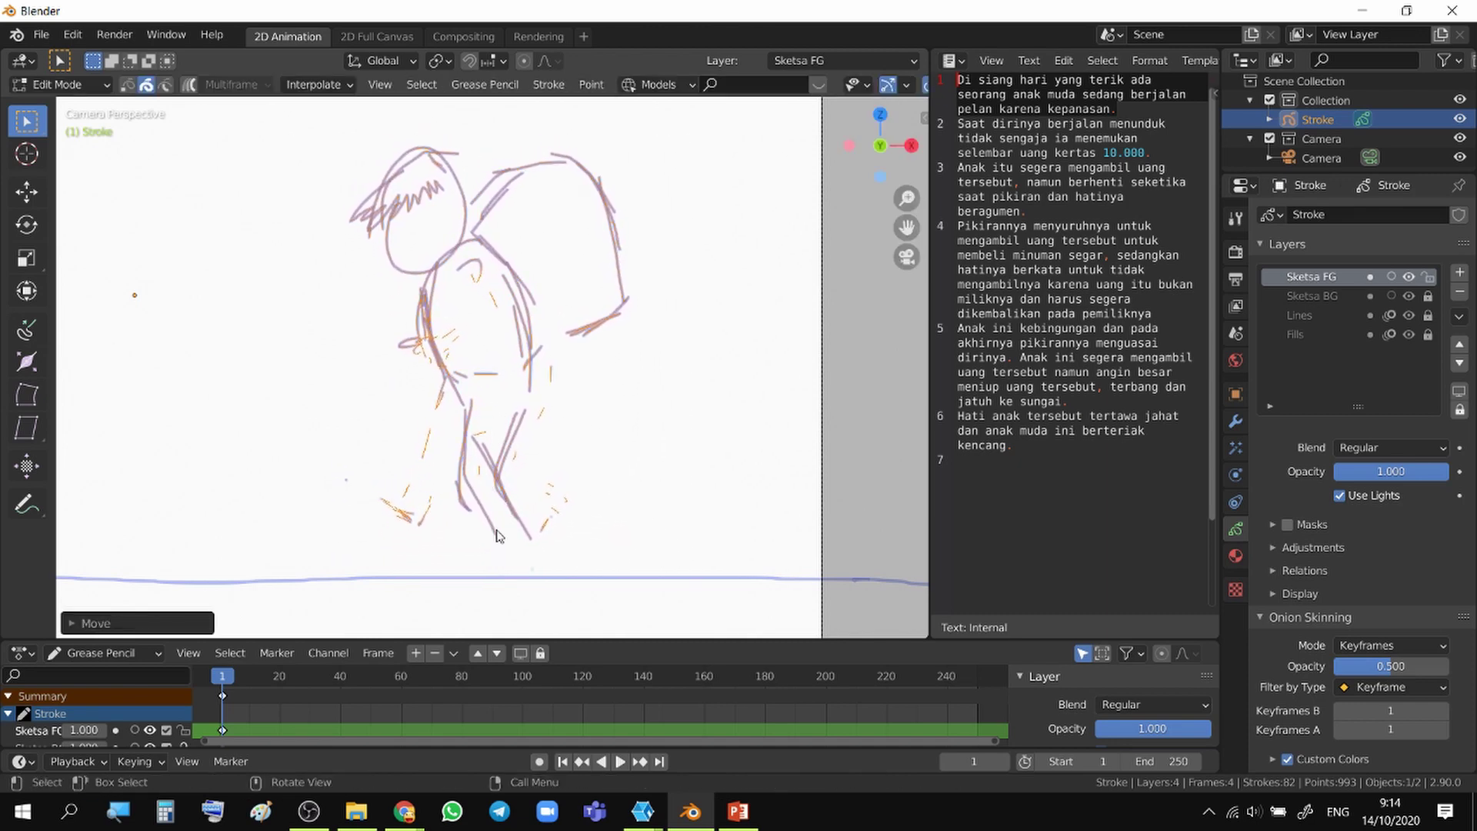
- Return to Draw mode and sketch the child's front foot resting on the ground line
{"action": "key", "text": "ctrl+Tab"}
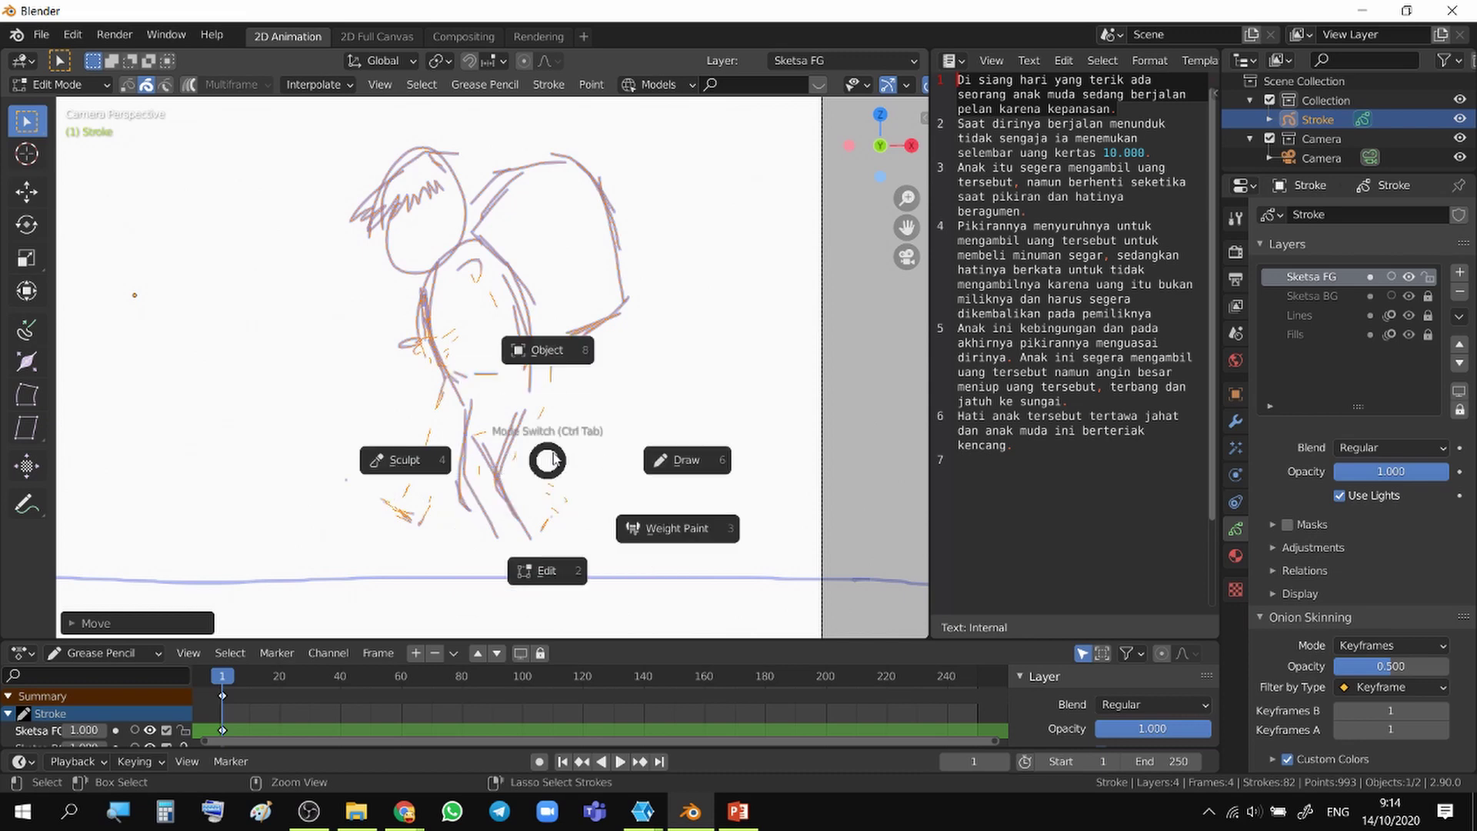
{"action": "left_click", "coordinate": [646, 466]}
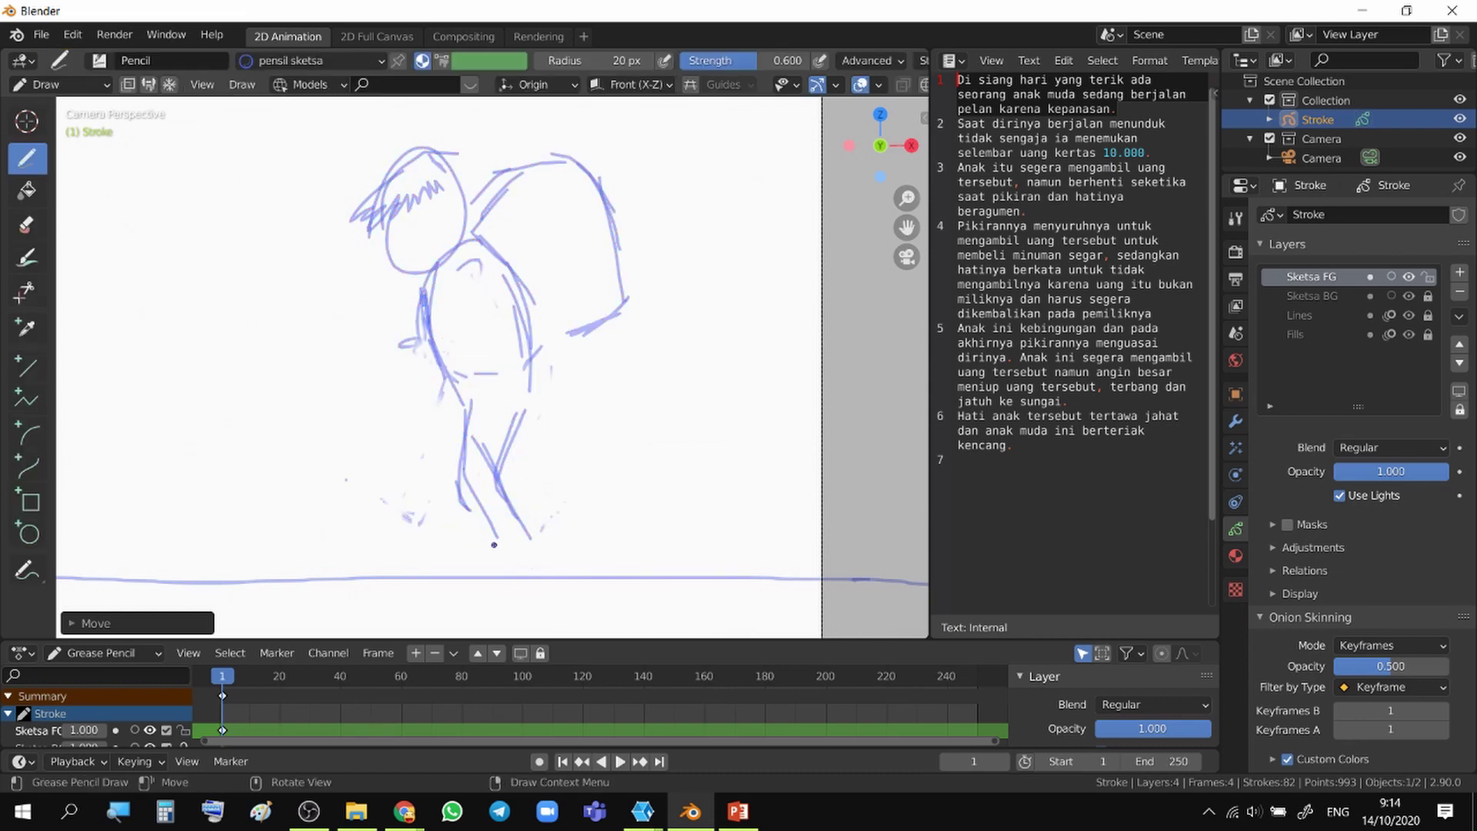
{"action": "mouse_move", "coordinate": [500, 542]}
{"action": "left_mouse_down"}
{"action": "mouse_move", "coordinate": [479, 565]}
{"action": "mouse_move", "coordinate": [445, 569]}
{"action": "mouse_move", "coordinate": [509, 573]}
{"action": "mouse_move", "coordinate": [477, 576]}
{"action": "left_mouse_up"}
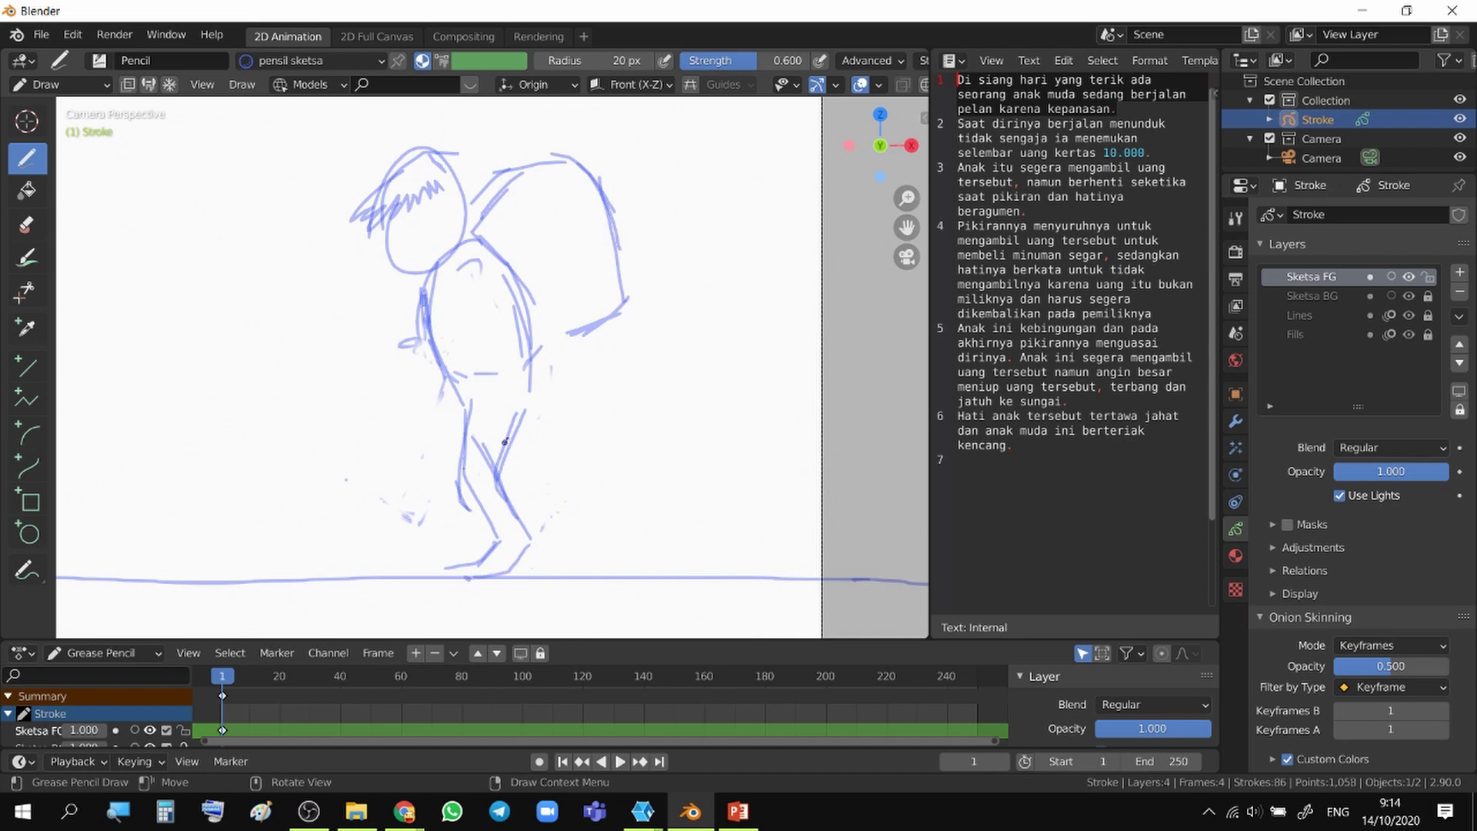
- Sketch the child's rear leg trailing behind with its foot, and shade the leg with hatching
{"action": "left_click_drag", "start_coordinate": [524, 476], "coordinate": [552, 501]}
{"action": "mouse_move", "coordinate": [521, 419]}
{"action": "left_mouse_down"}
{"action": "mouse_move", "coordinate": [526, 457]}
{"action": "mouse_move", "coordinate": [567, 496]}
{"action": "mouse_move", "coordinate": [565, 531]}
{"action": "left_mouse_up"}
{"action": "left_click_drag", "start_coordinate": [505, 479], "coordinate": [558, 541]}
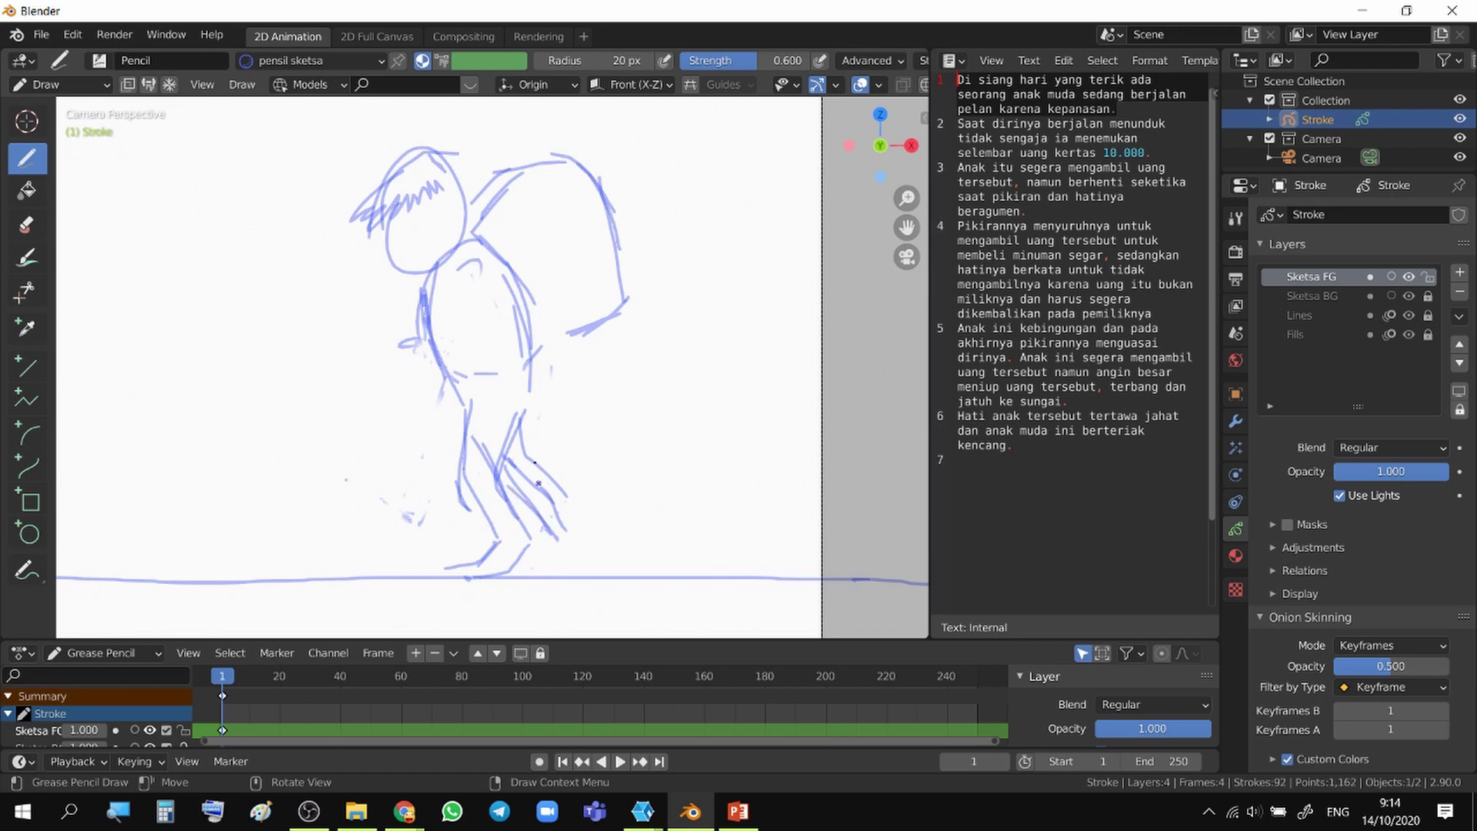
{"action": "mouse_move", "coordinate": [514, 445]}
{"action": "left_mouse_down"}
{"action": "mouse_move", "coordinate": [588, 548]}
{"action": "mouse_move", "coordinate": [547, 555]}
{"action": "mouse_move", "coordinate": [565, 560]}
{"action": "left_mouse_up"}
{"action": "left_click_drag", "start_coordinate": [561, 540], "coordinate": [575, 545]}
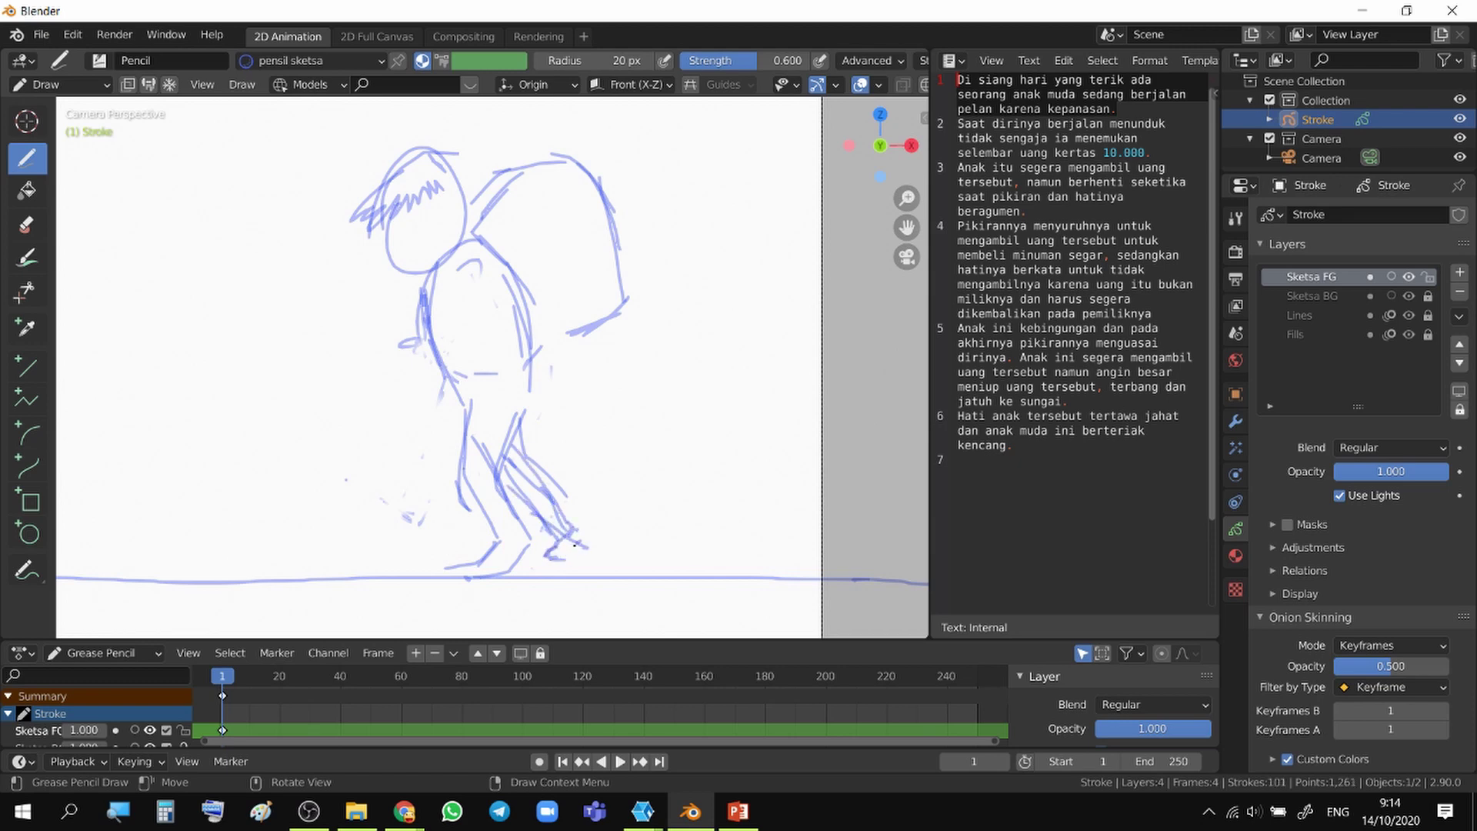
{"action": "left_click_drag", "start_coordinate": [507, 460], "coordinate": [566, 522]}
- Sketch the child's arm hanging down from the shoulder, with a hand beside the upper leg
{"action": "mouse_move", "coordinate": [462, 269]}
{"action": "left_mouse_down"}
{"action": "mouse_move", "coordinate": [428, 356]}
{"action": "mouse_move", "coordinate": [457, 400]}
{"action": "left_mouse_up"}
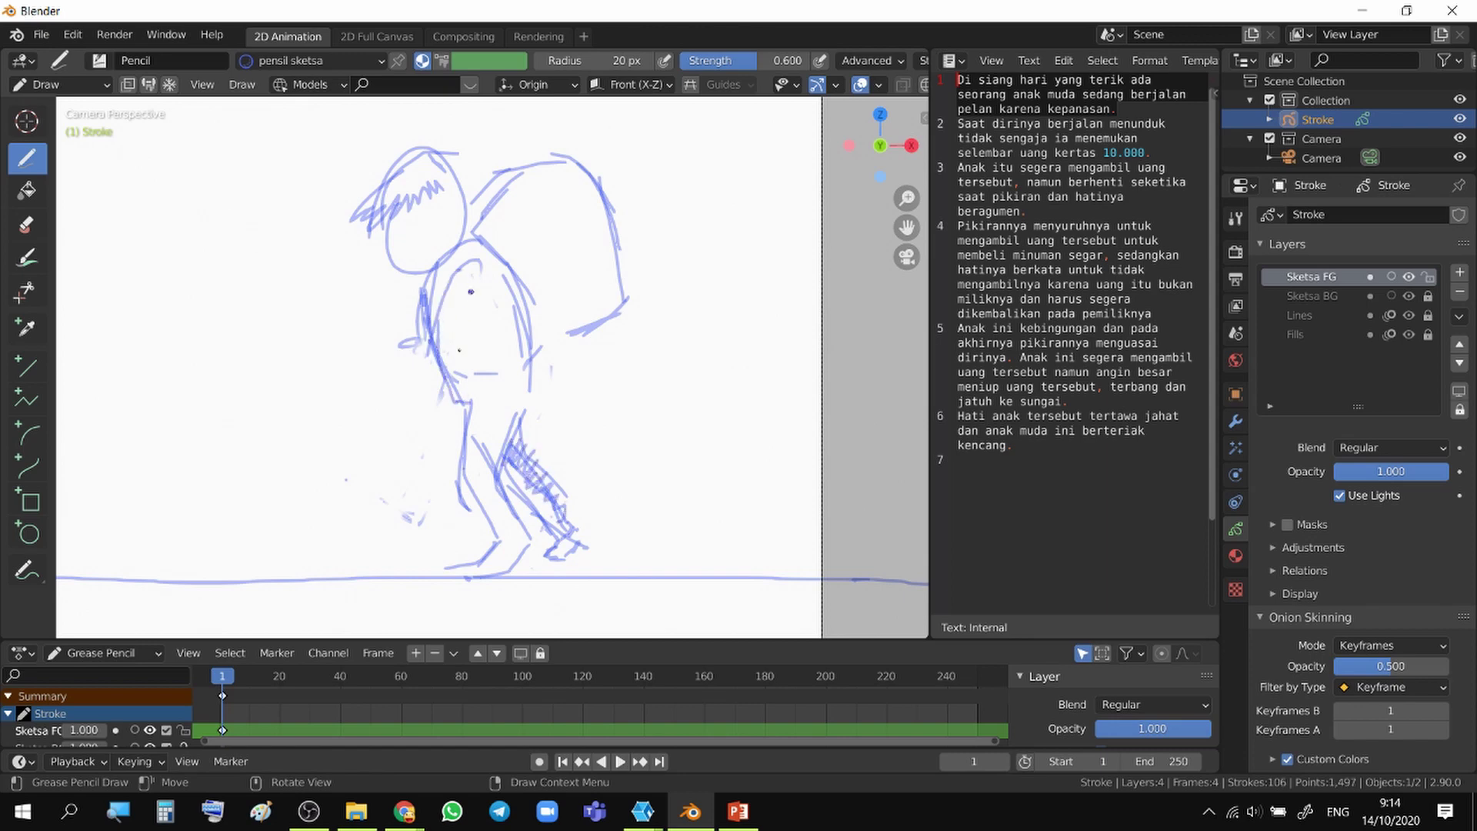
{"action": "left_click_drag", "start_coordinate": [470, 292], "coordinate": [459, 360]}
{"action": "left_click_drag", "start_coordinate": [457, 370], "coordinate": [499, 409]}
{"action": "mouse_move", "coordinate": [460, 399]}
{"action": "left_mouse_down"}
{"action": "mouse_move", "coordinate": [482, 424]}
{"action": "mouse_move", "coordinate": [474, 439]}
{"action": "mouse_move", "coordinate": [509, 405]}
{"action": "left_mouse_up"}
{"action": "right_click", "coordinate": [484, 439]}
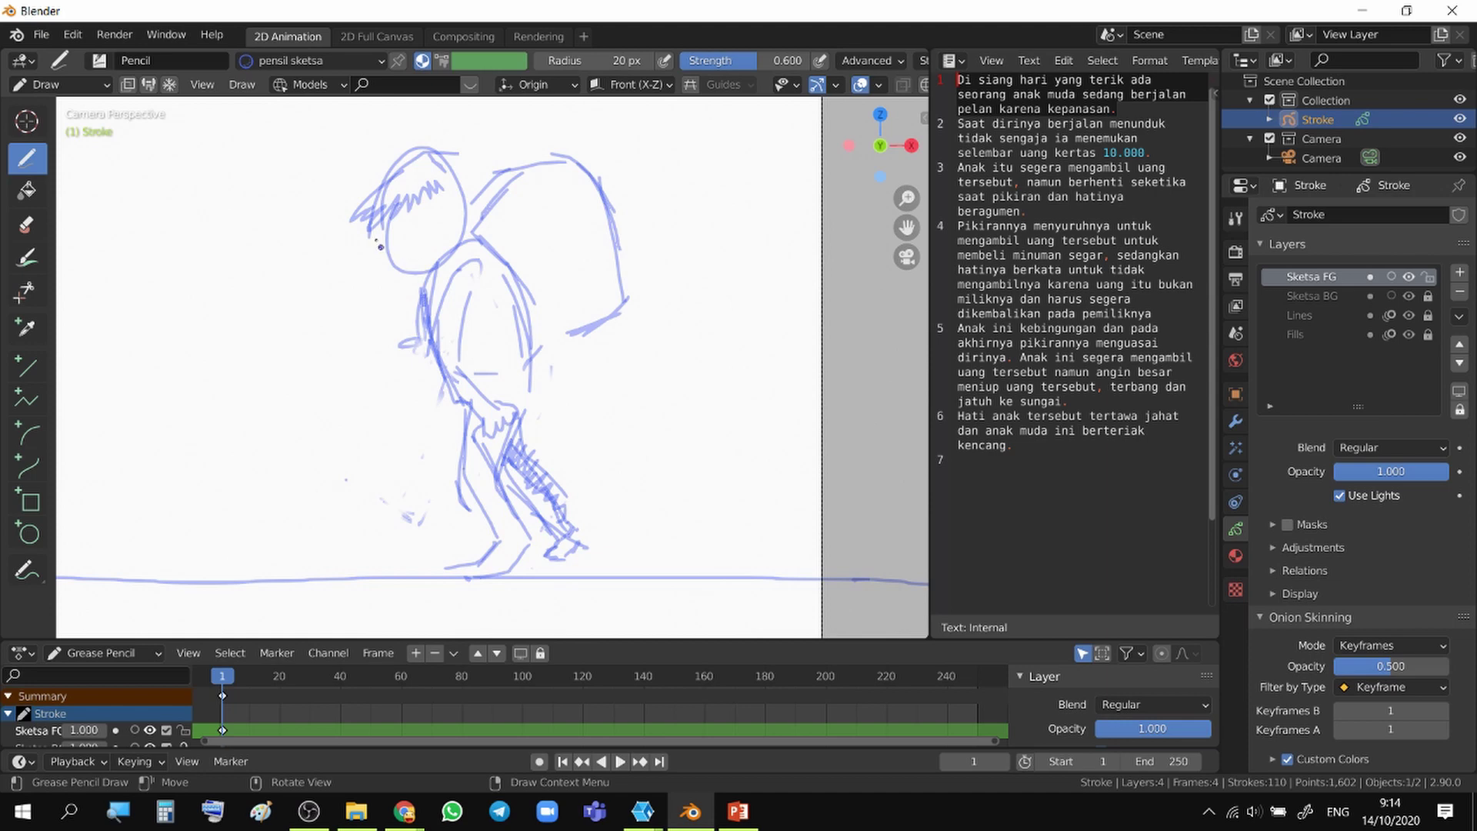
- Lock the Sketsa FG layer, then unlock Sketsa BG and make it the active layer
{"action": "middle_click_drag", "start_coordinate": [541, 247], "coordinate": [508, 346], "text": "ctrl"}
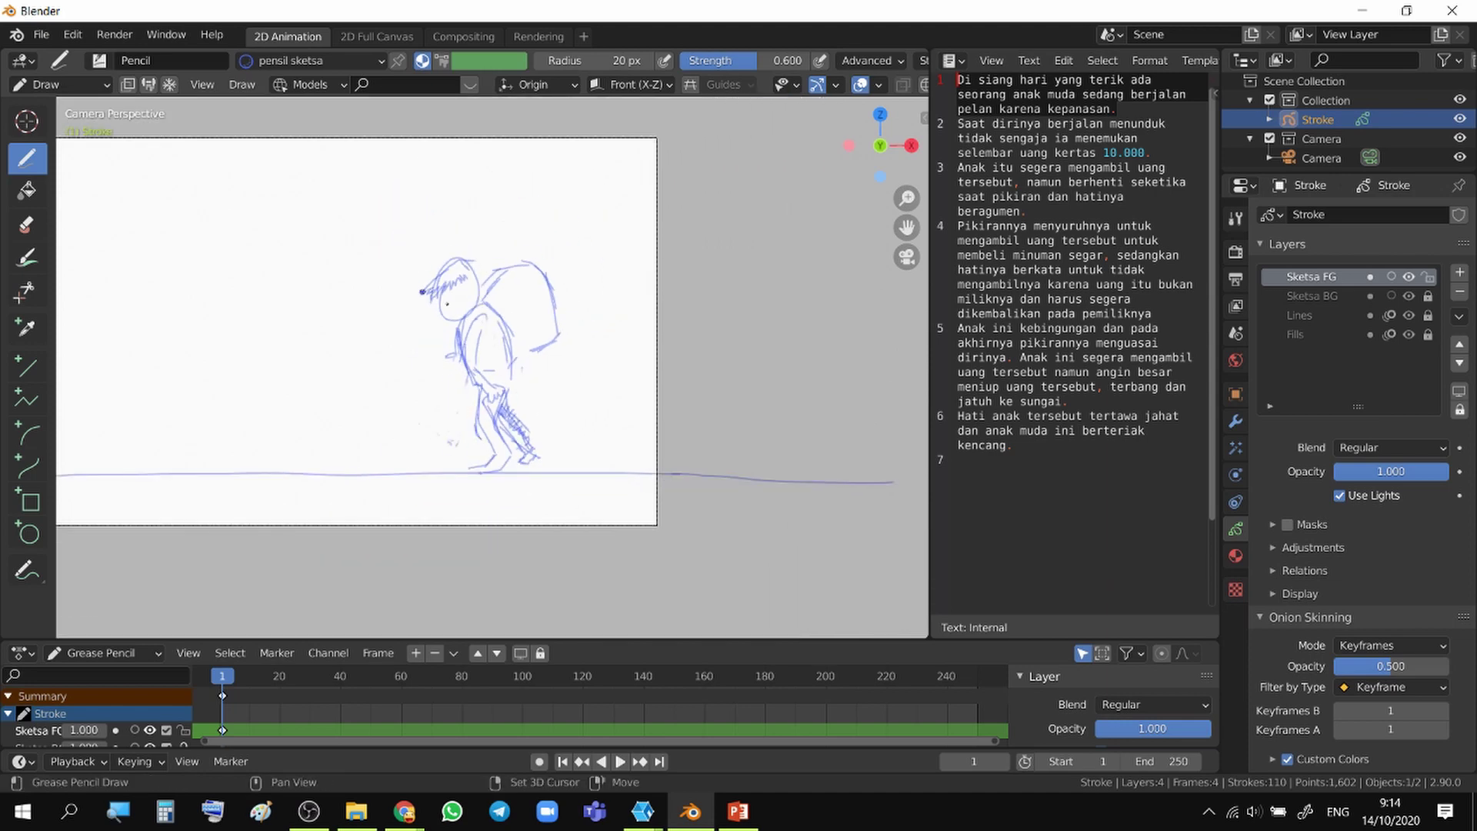
{"action": "mouse_move", "coordinate": [439, 290]}
{"action": "middle_mouse_down", "text": "shift"}
{"action": "mouse_move", "coordinate": [599, 315]}
{"action": "mouse_move", "coordinate": [584, 312]}
{"action": "middle_mouse_up", "text": "shift"}
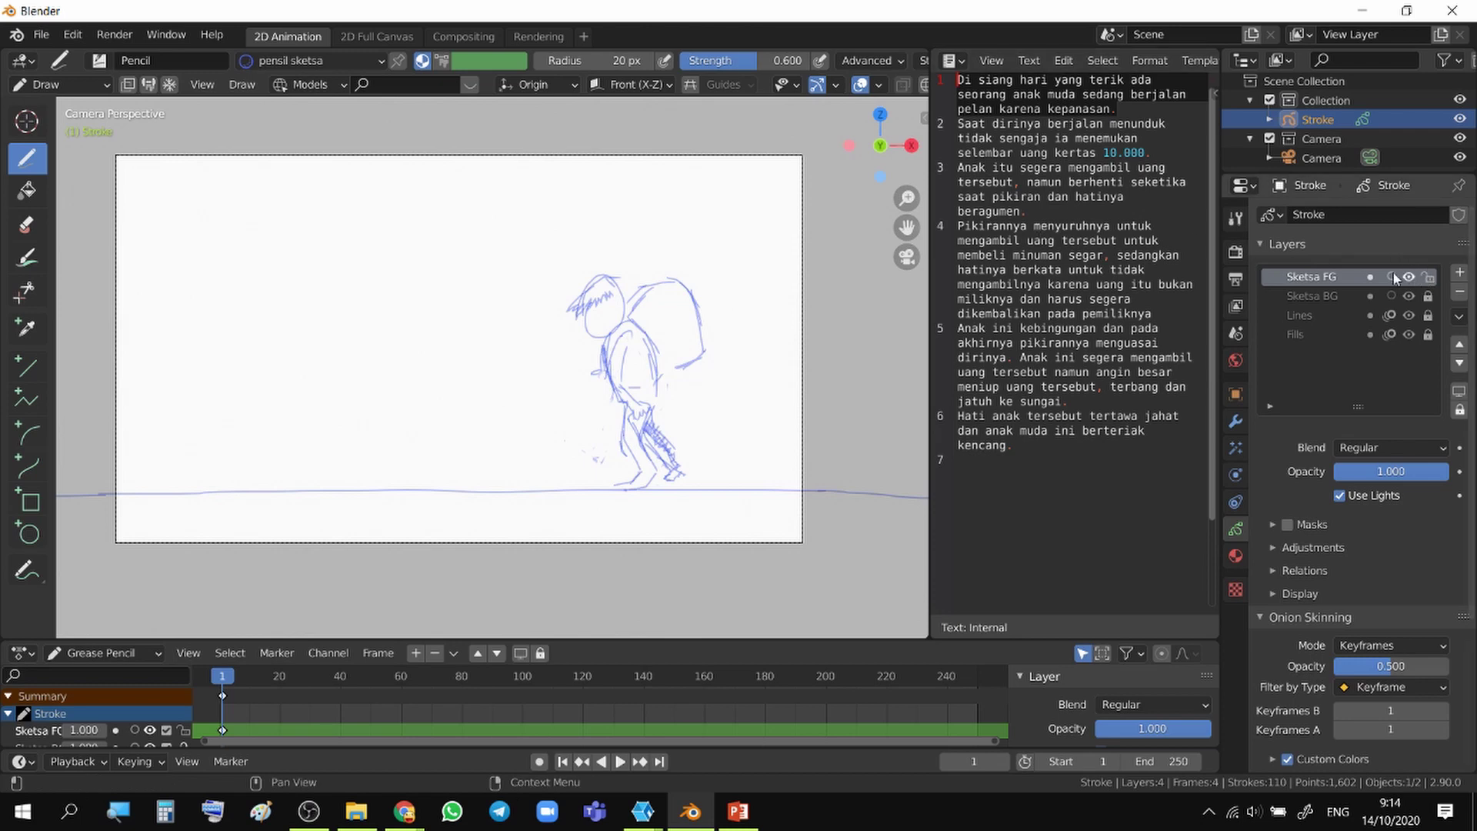
{"action": "left_click", "coordinate": [1428, 277]}
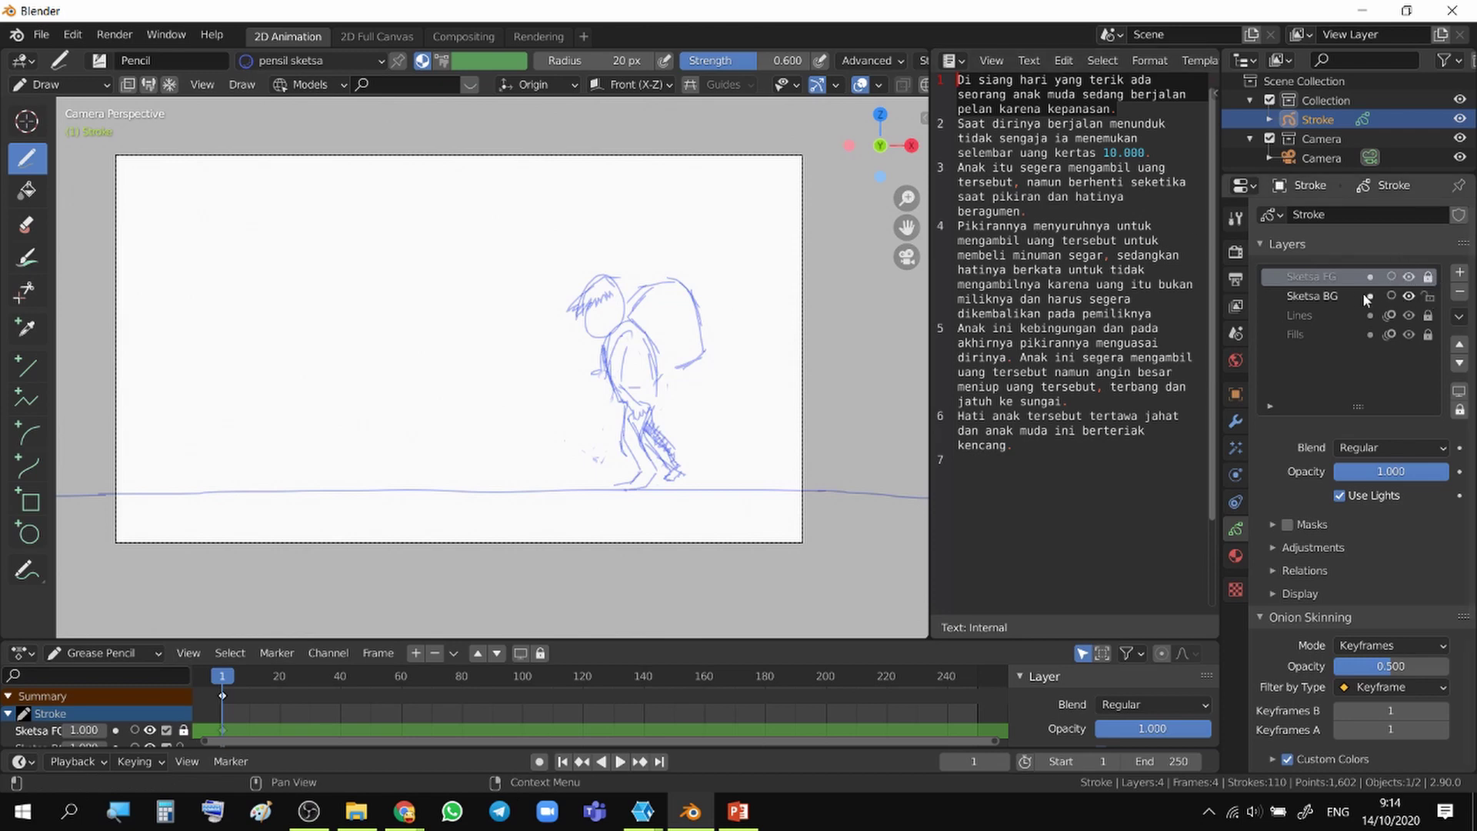
{"action": "left_click", "coordinate": [1306, 295]}
- Sketch spiky grass tufts on the ground line at the frame's left edge and in front of the child's feet
{"action": "middle_click_drag", "start_coordinate": [354, 384], "coordinate": [465, 349], "text": "shift"}
{"action": "mouse_move", "coordinate": [195, 453]}
{"action": "left_mouse_down"}
{"action": "mouse_move", "coordinate": [184, 431]}
{"action": "mouse_move", "coordinate": [204, 408]}
{"action": "mouse_move", "coordinate": [260, 449]}
{"action": "left_mouse_up"}
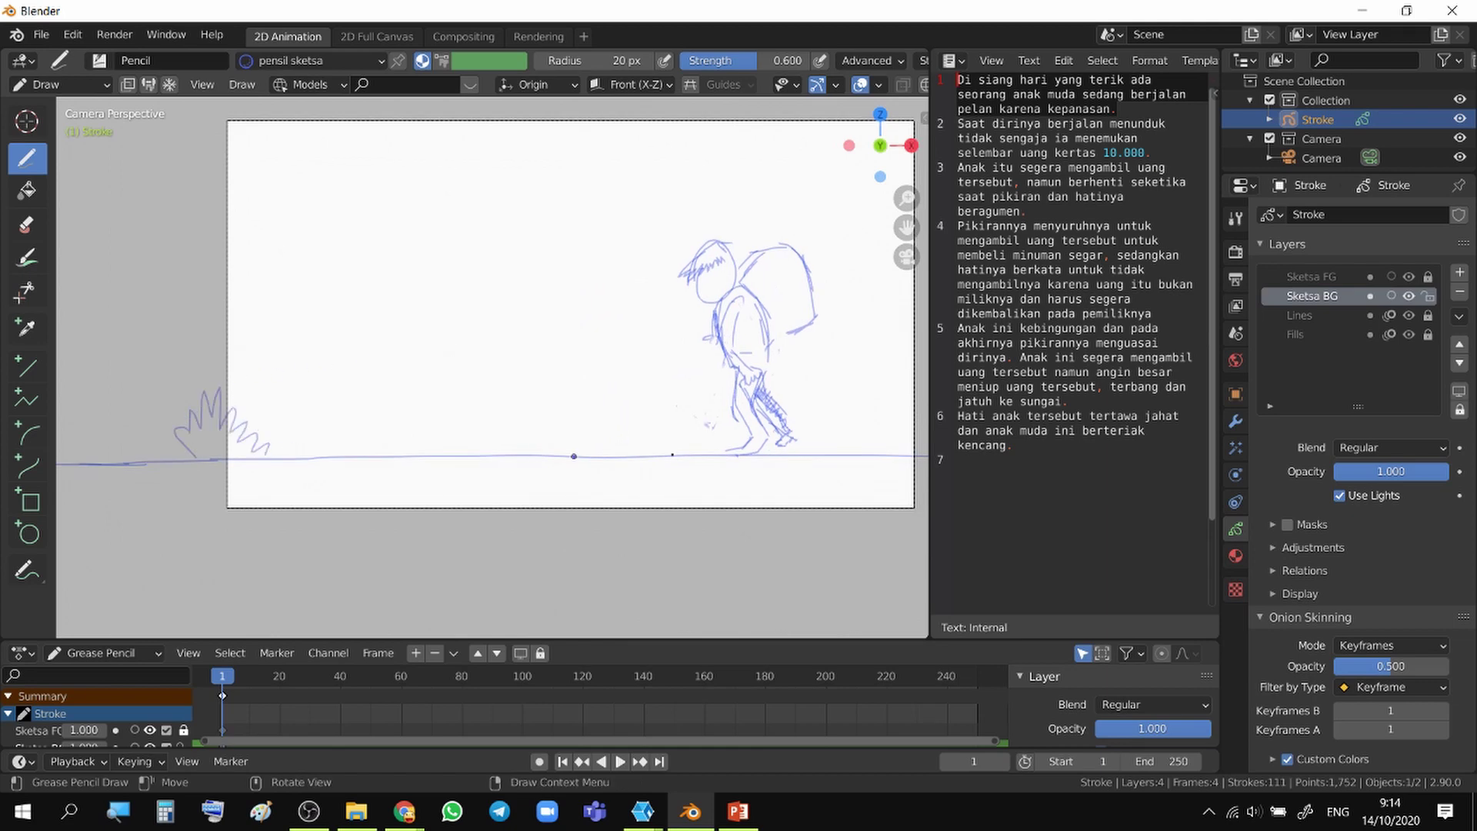
{"action": "mouse_move", "coordinate": [663, 455]}
{"action": "left_mouse_down"}
{"action": "mouse_move", "coordinate": [679, 431]}
{"action": "mouse_move", "coordinate": [716, 448]}
{"action": "left_mouse_up"}
- Sketch a tall tree trunk in the left part of the frame, with roots spreading at its base
{"action": "left_click_drag", "start_coordinate": [400, 151], "coordinate": [431, 311]}
{"action": "left_click_drag", "start_coordinate": [437, 140], "coordinate": [448, 442]}
{"action": "left_click_drag", "start_coordinate": [421, 177], "coordinate": [416, 427]}
{"action": "left_click_drag", "start_coordinate": [450, 251], "coordinate": [470, 420]}
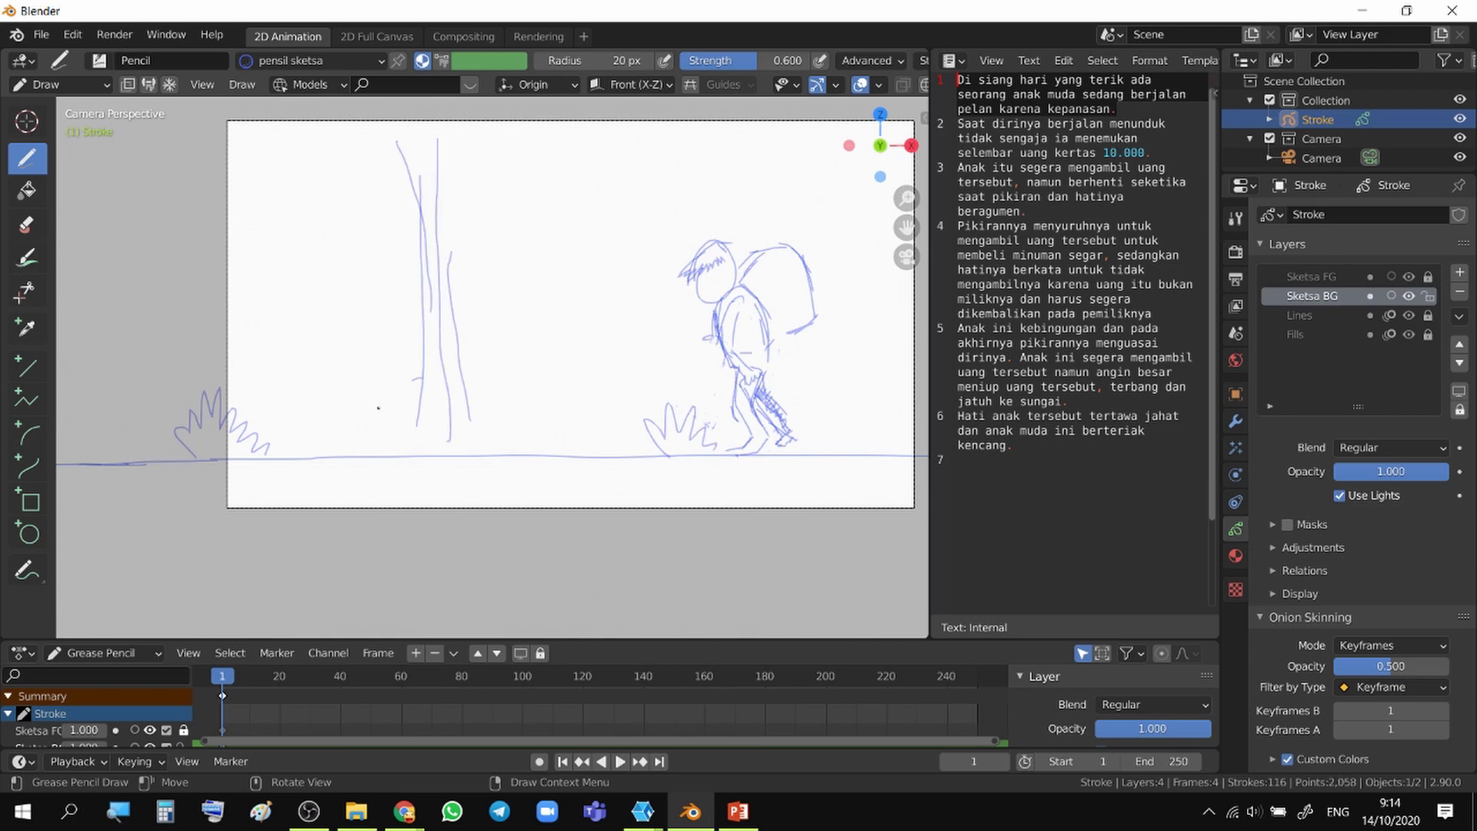
{"action": "left_click_drag", "start_coordinate": [414, 381], "coordinate": [377, 442]}
{"action": "left_click_drag", "start_coordinate": [472, 406], "coordinate": [487, 417]}
- Sketch a grass tuft at the frame's right edge and a large circle with inner strokes over its upper-right corner
{"action": "middle_click_drag", "start_coordinate": [696, 407], "coordinate": [544, 411], "text": "shift"}
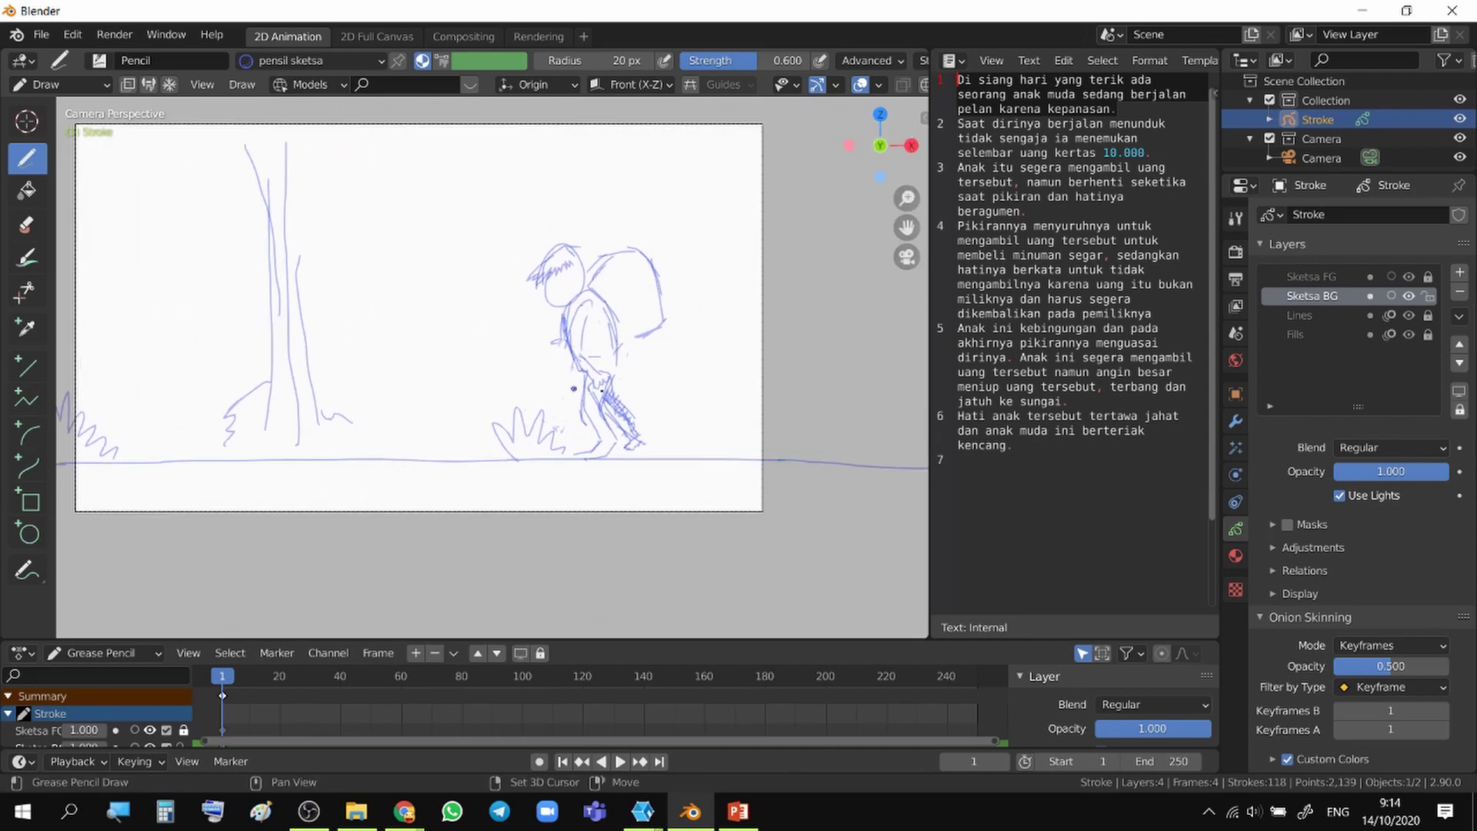
{"action": "mouse_move", "coordinate": [758, 401]}
{"action": "left_mouse_down"}
{"action": "mouse_move", "coordinate": [781, 440]}
{"action": "mouse_move", "coordinate": [753, 454]}
{"action": "left_mouse_up"}
{"action": "left_click", "coordinate": [720, 225]}
{"action": "mouse_move", "coordinate": [775, 135]}
{"action": "left_mouse_down"}
{"action": "mouse_move", "coordinate": [816, 261]}
{"action": "mouse_move", "coordinate": [750, 141]}
{"action": "mouse_move", "coordinate": [767, 166]}
{"action": "mouse_move", "coordinate": [772, 244]}
{"action": "left_mouse_up"}
{"action": "left_click_drag", "start_coordinate": [812, 154], "coordinate": [754, 215]}
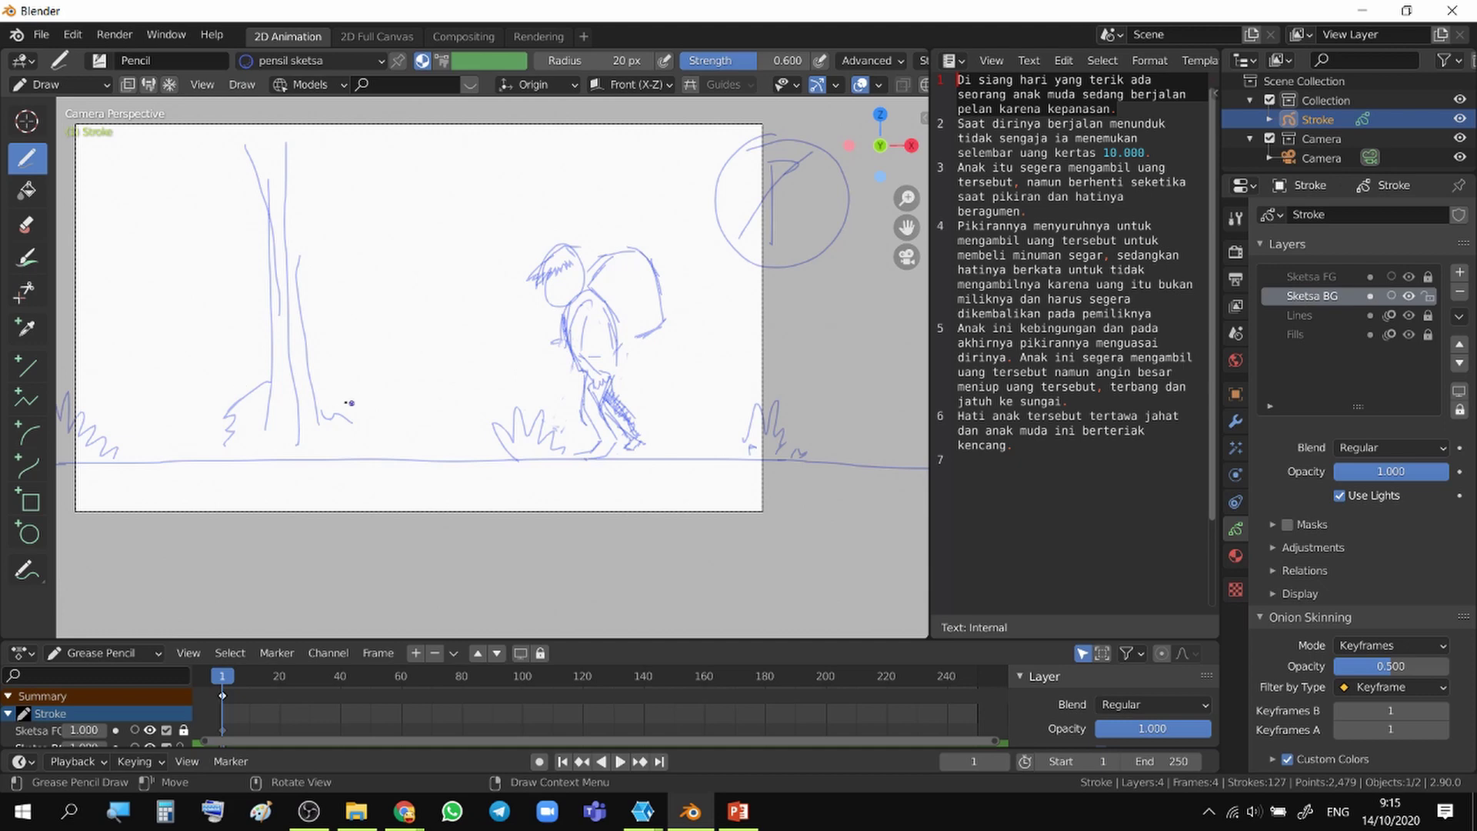
- Sketch rounded bushes between the tree and the child and around the frame's left edge
{"action": "mouse_move", "coordinate": [339, 399]}
{"action": "left_mouse_down"}
{"action": "mouse_move", "coordinate": [381, 342]}
{"action": "mouse_move", "coordinate": [397, 387]}
{"action": "mouse_move", "coordinate": [466, 391]}
{"action": "mouse_move", "coordinate": [489, 366]}
{"action": "mouse_move", "coordinate": [539, 404]}
{"action": "left_mouse_up"}
{"action": "mouse_move", "coordinate": [430, 376]}
{"action": "left_mouse_down"}
{"action": "mouse_move", "coordinate": [461, 339]}
{"action": "mouse_move", "coordinate": [488, 373]}
{"action": "left_mouse_up"}
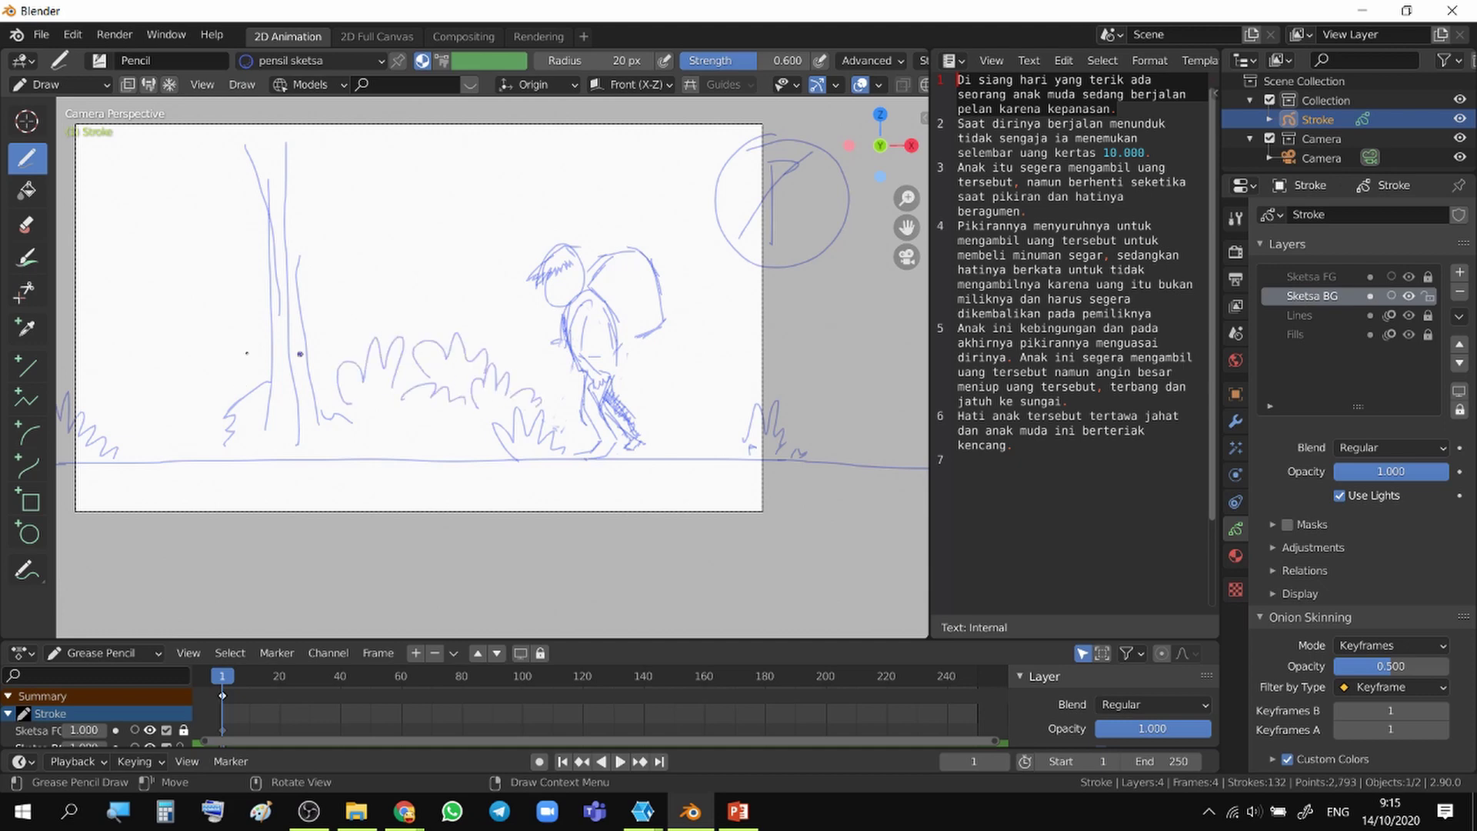
{"action": "middle_click_drag", "start_coordinate": [299, 354], "coordinate": [380, 353], "text": "shift"}
{"action": "left_click_drag", "start_coordinate": [330, 398], "coordinate": [392, 380]}
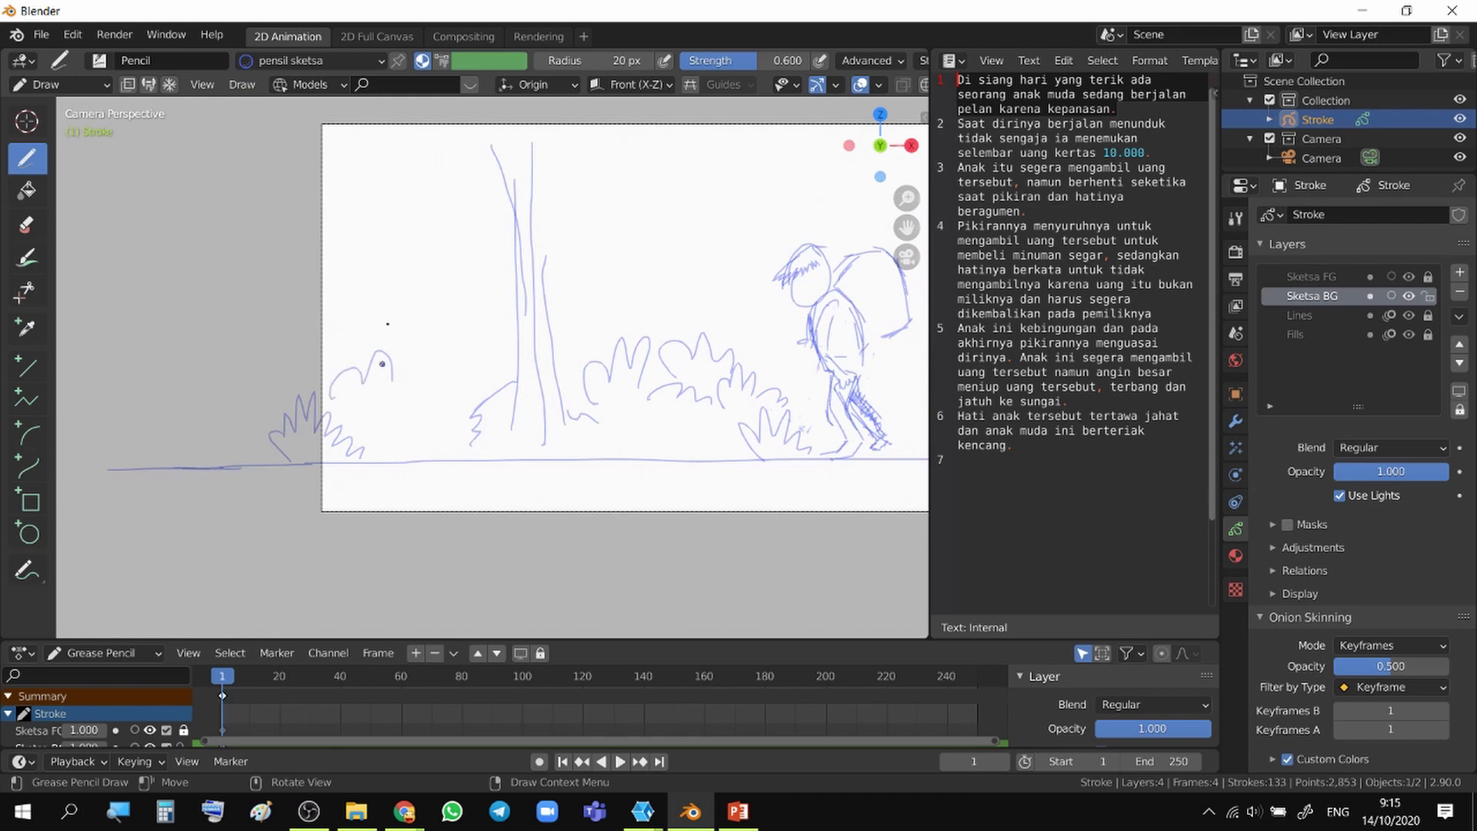
{"action": "mouse_move", "coordinate": [285, 352]}
{"action": "left_mouse_down"}
{"action": "mouse_move", "coordinate": [308, 311]}
{"action": "mouse_move", "coordinate": [332, 317]}
{"action": "left_mouse_up"}
- Sketch a skyline of rectangular buildings and peaked roofs behind the tree, plus three vertical lines above the child
{"action": "mouse_move", "coordinate": [282, 220]}
{"action": "left_mouse_down"}
{"action": "mouse_move", "coordinate": [406, 222]}
{"action": "mouse_move", "coordinate": [385, 269]}
{"action": "left_mouse_up"}
{"action": "left_click_drag", "start_coordinate": [377, 213], "coordinate": [415, 267]}
{"action": "mouse_move", "coordinate": [412, 175]}
{"action": "left_mouse_down"}
{"action": "mouse_move", "coordinate": [423, 288]}
{"action": "mouse_move", "coordinate": [457, 172]}
{"action": "left_mouse_up"}
{"action": "left_click_drag", "start_coordinate": [457, 174], "coordinate": [452, 278]}
{"action": "left_click_drag", "start_coordinate": [453, 284], "coordinate": [485, 235]}
{"action": "mouse_move", "coordinate": [483, 235]}
{"action": "left_mouse_down"}
{"action": "mouse_move", "coordinate": [512, 264]}
{"action": "mouse_move", "coordinate": [596, 254]}
{"action": "mouse_move", "coordinate": [591, 274]}
{"action": "mouse_move", "coordinate": [653, 274]}
{"action": "left_mouse_up"}
{"action": "middle_click_drag", "start_coordinate": [731, 269], "coordinate": [637, 263], "text": "shift"}
{"action": "mouse_move", "coordinate": [625, 136]}
{"action": "left_mouse_down"}
{"action": "mouse_move", "coordinate": [620, 207]}
{"action": "mouse_move", "coordinate": [665, 196]}
{"action": "left_mouse_up"}
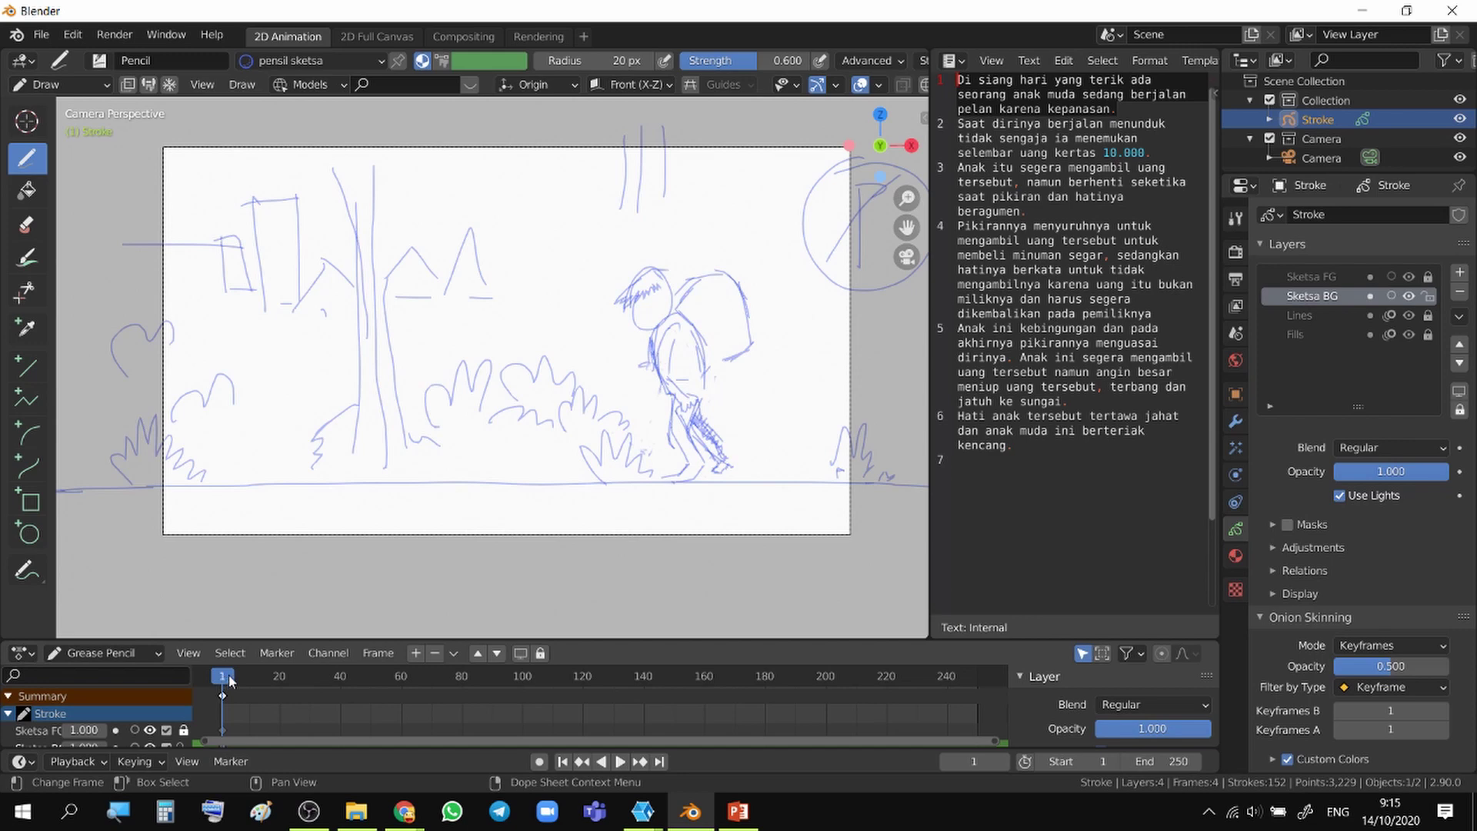
- Move the current frame to frame 15 in the timeline
{"action": "key", "text": "space"}
{"action": "mouse_move", "coordinate": [267, 677]}
{"action": "left_mouse_down"}
{"action": "mouse_move", "coordinate": [254, 678]}
{"action": "mouse_move", "coordinate": [283, 687]}
{"action": "mouse_move", "coordinate": [264, 690]}
{"action": "left_mouse_up"}
{"action": "key", "text": "space"}
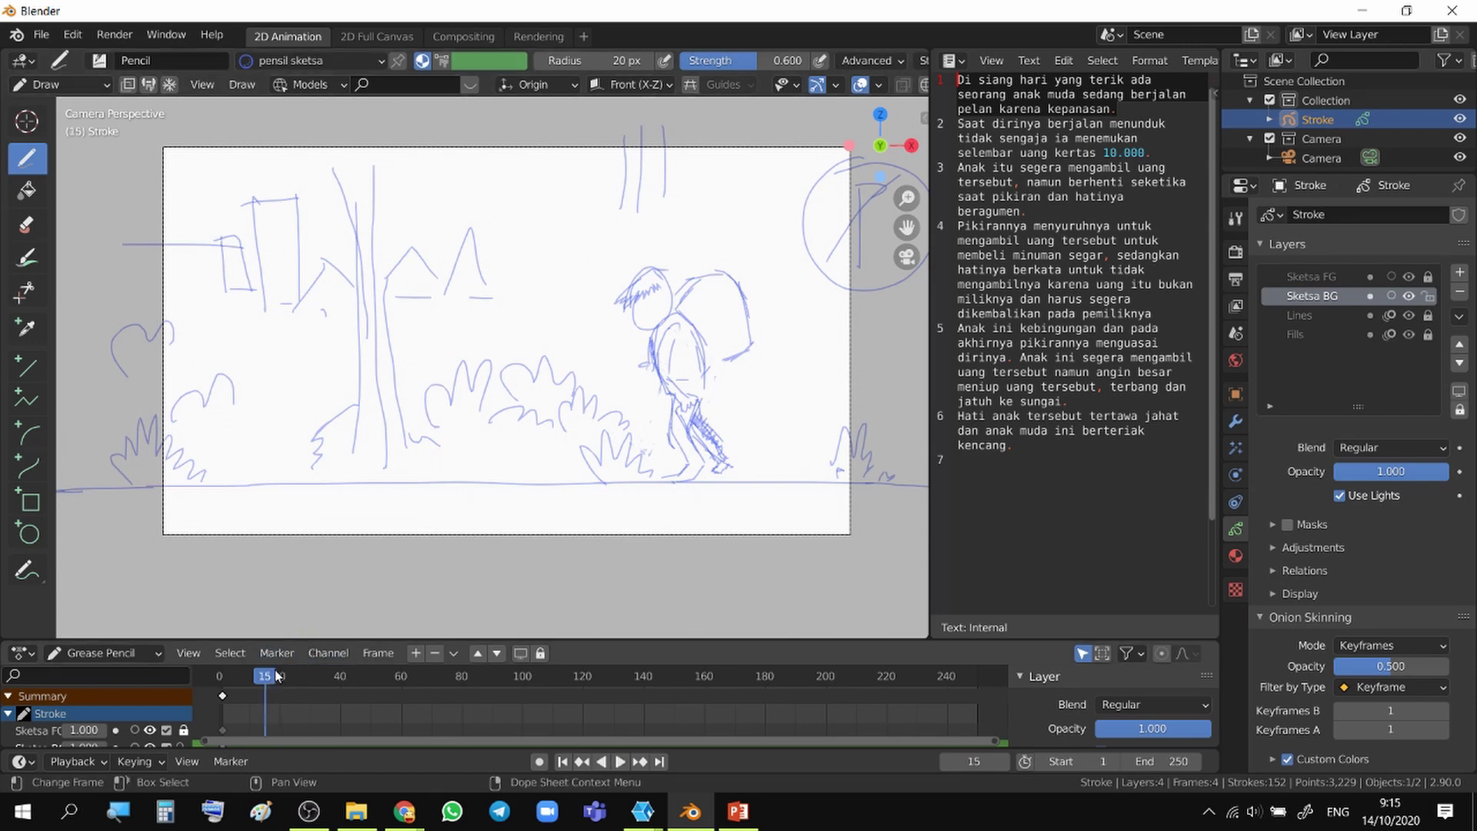
- Move the current frame to frame 20 and activate the Eraser tool
{"action": "left_click_drag", "start_coordinate": [270, 675], "coordinate": [281, 677]}
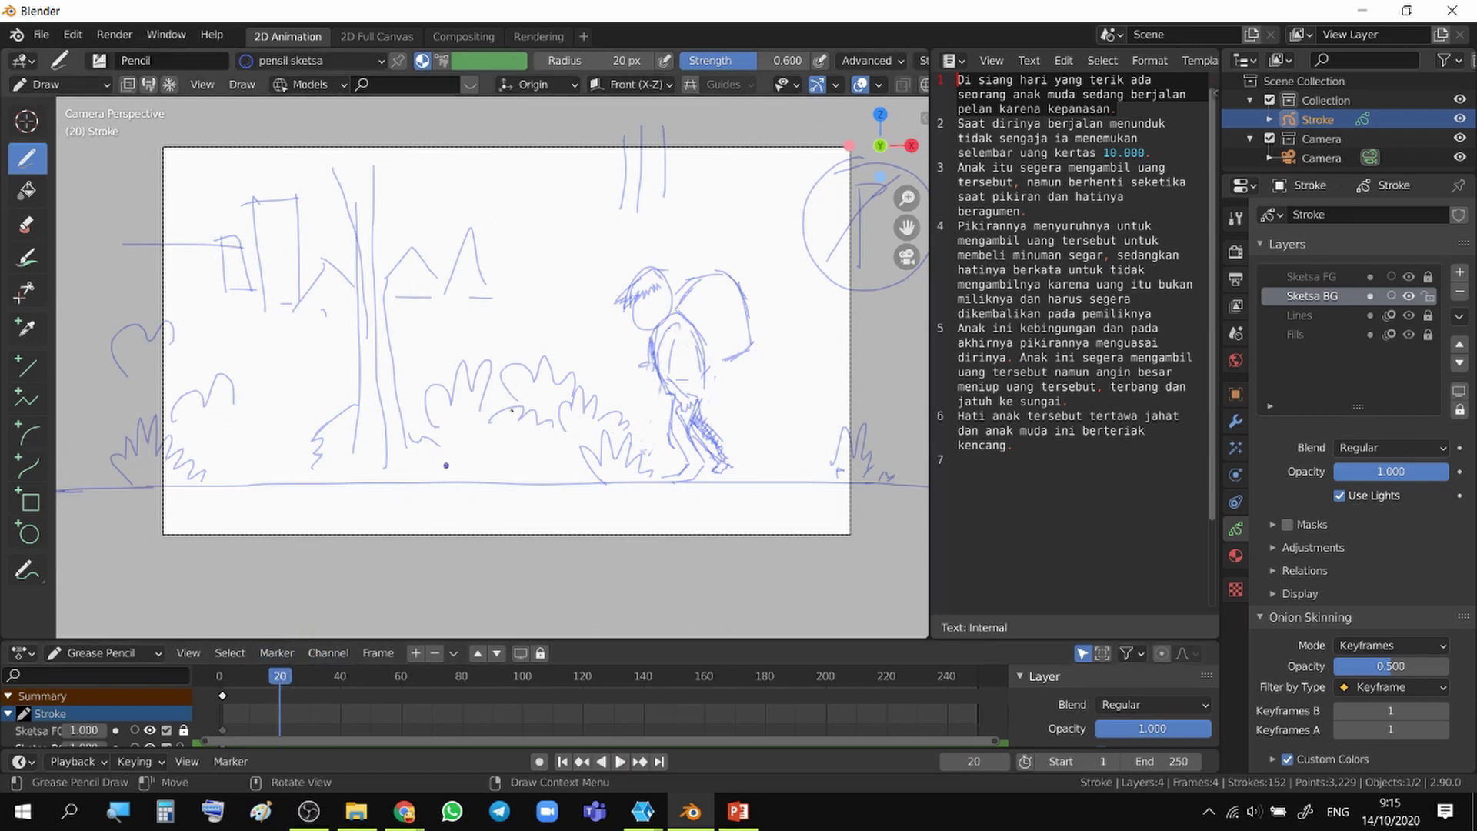
{"action": "middle_click_drag", "start_coordinate": [758, 272], "coordinate": [614, 353], "text": "ctrl"}
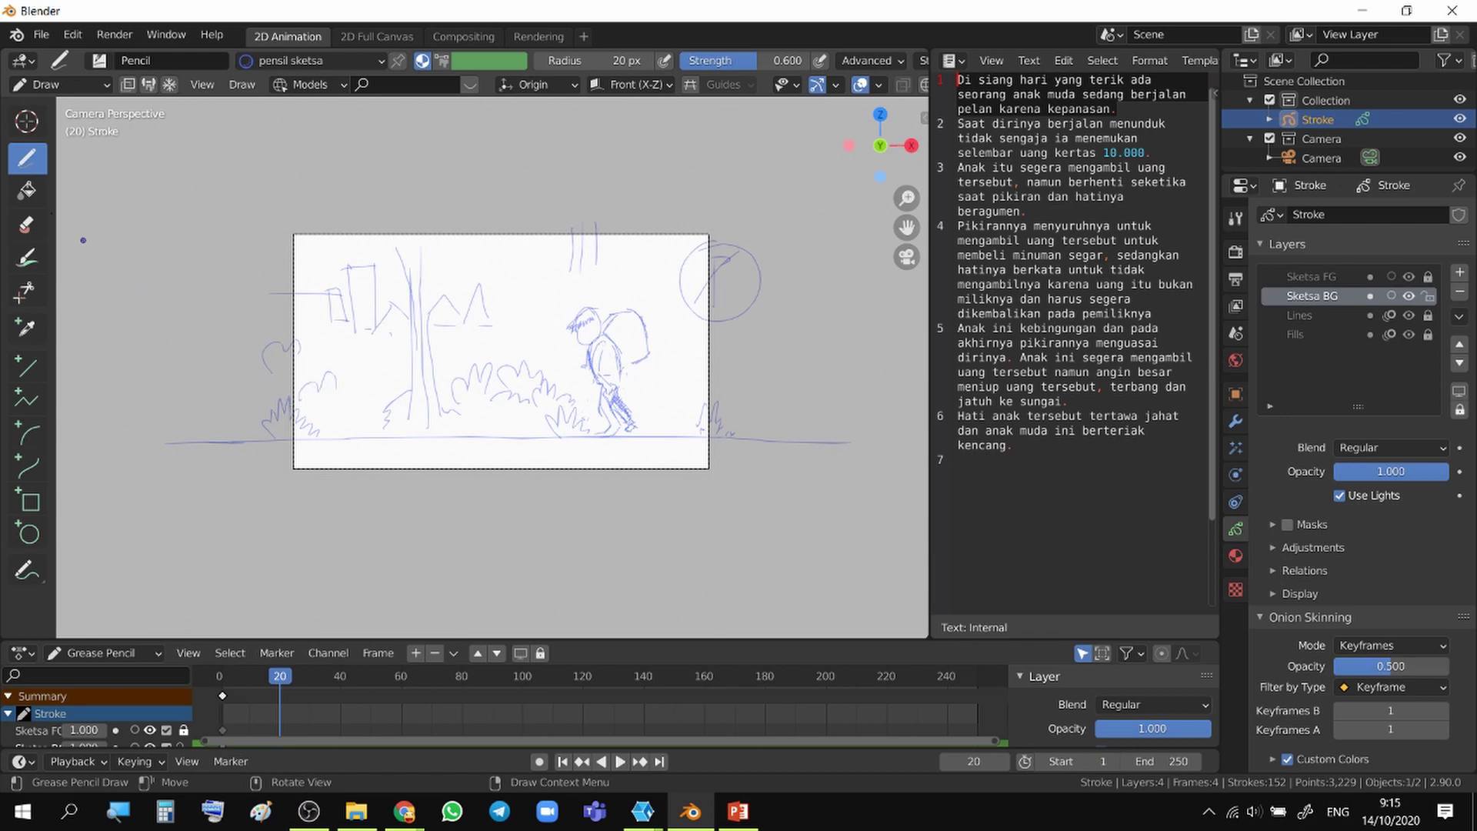
{"action": "left_click", "coordinate": [28, 225]}
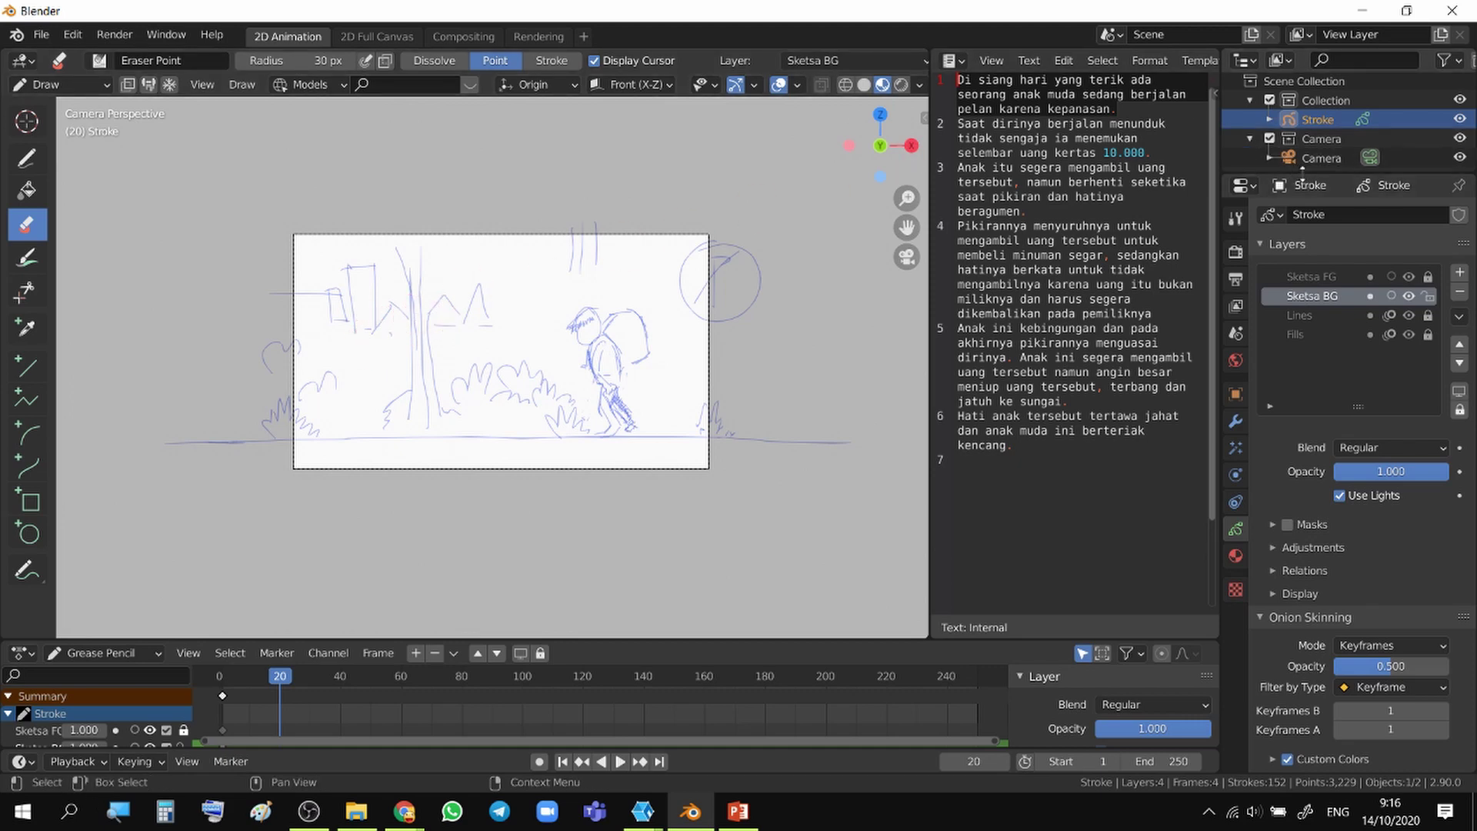
- Enlarge the outliner, rename the Stroke object to "Scene 1" and hide it in the viewport
{"action": "left_click_drag", "start_coordinate": [1306, 173], "coordinate": [1305, 348]}
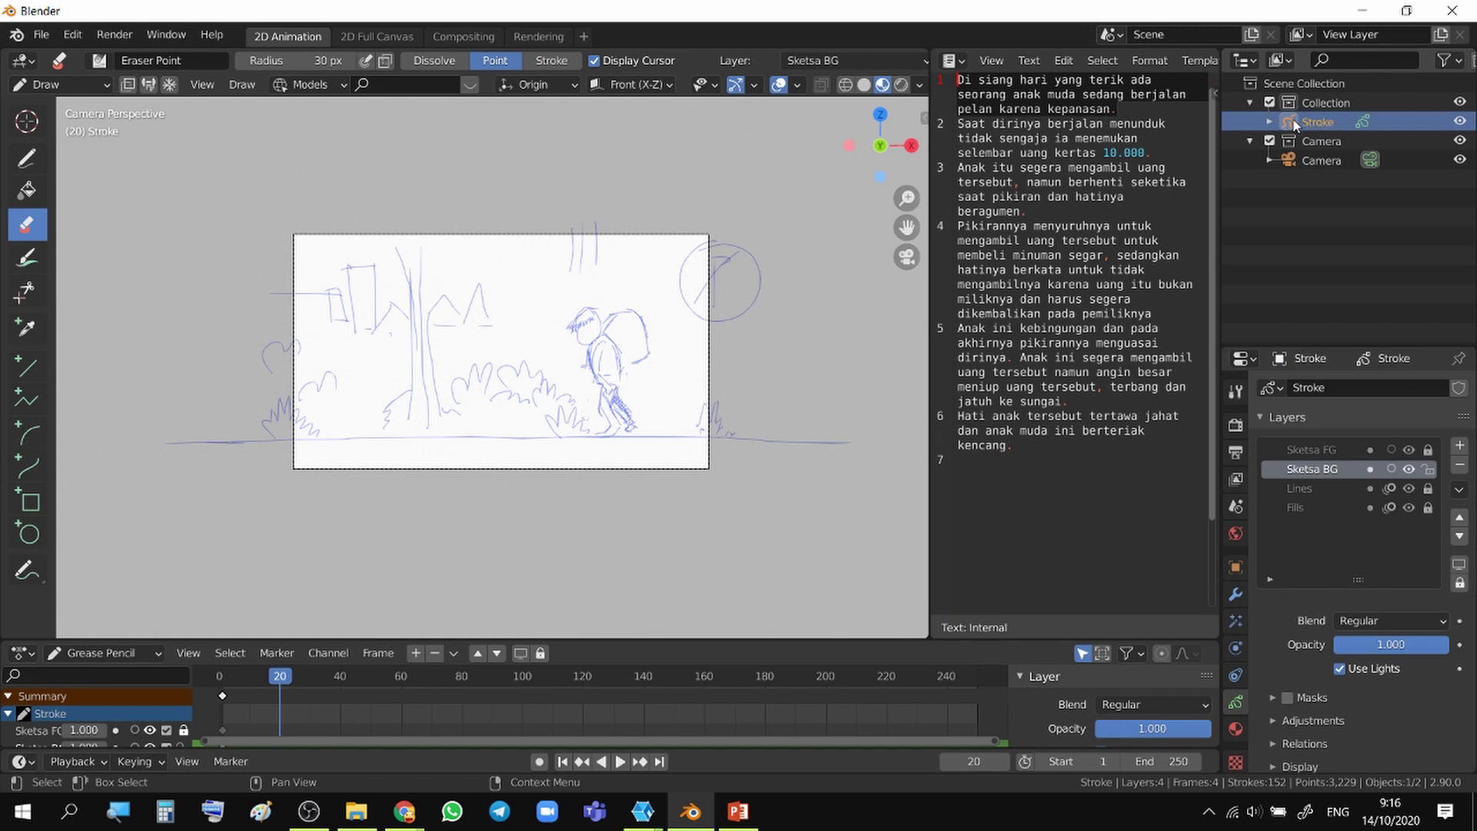
{"action": "double_click", "coordinate": [1317, 124]}
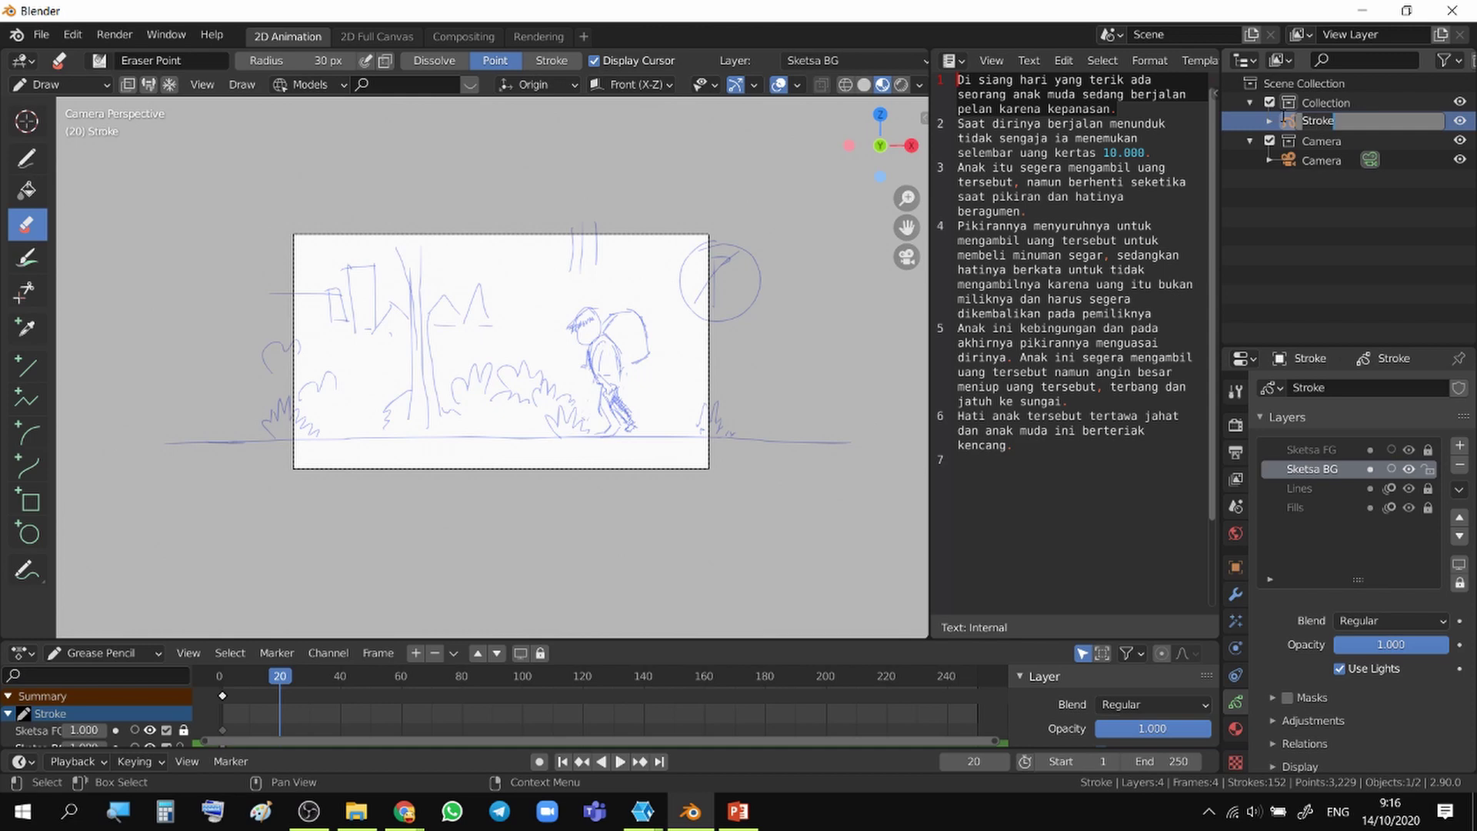
{"action": "type", "text": "Scene 1"}
{"action": "key", "text": "Return"}
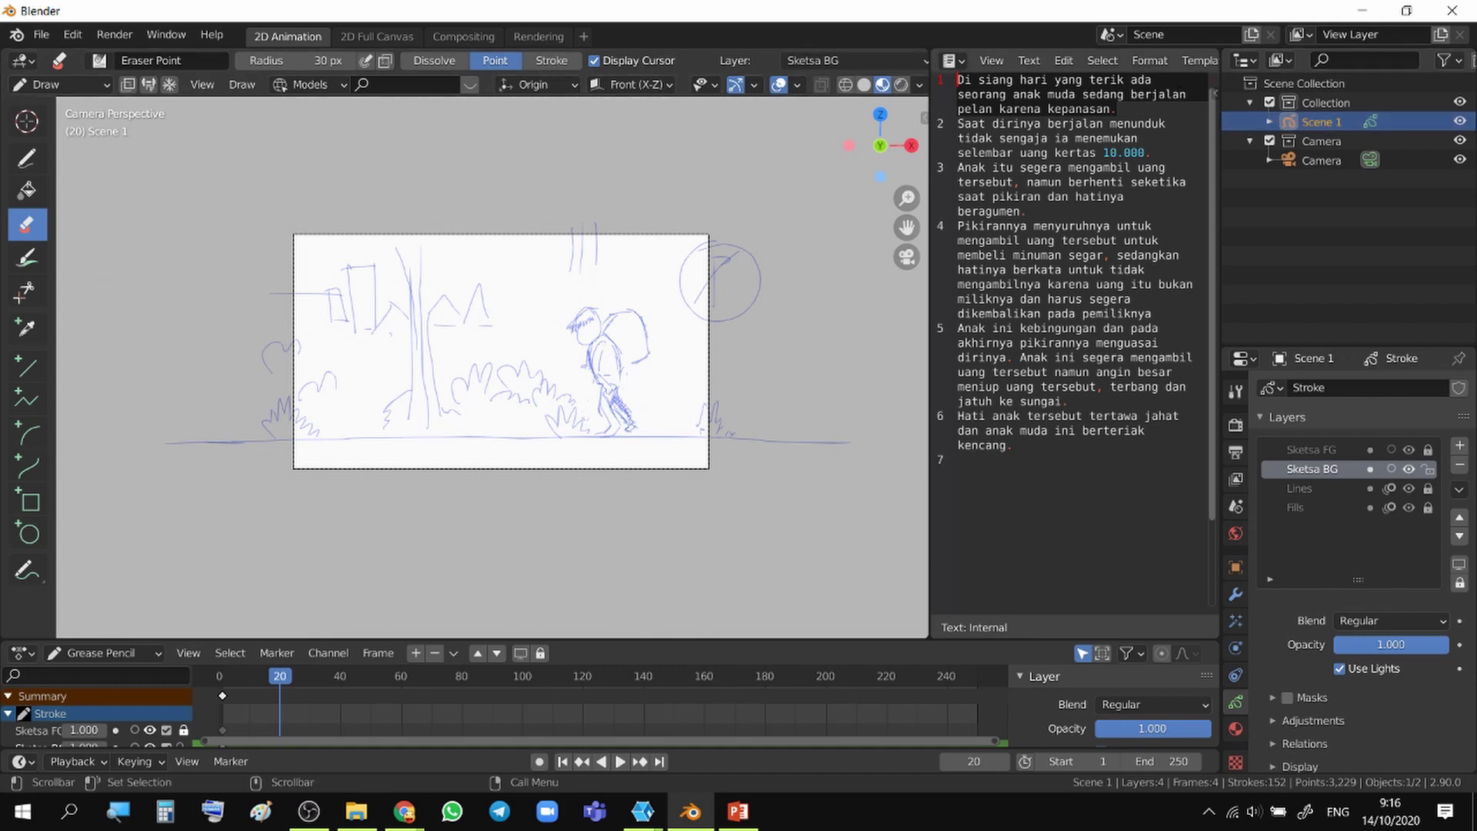
{"action": "left_click", "coordinate": [1459, 121]}
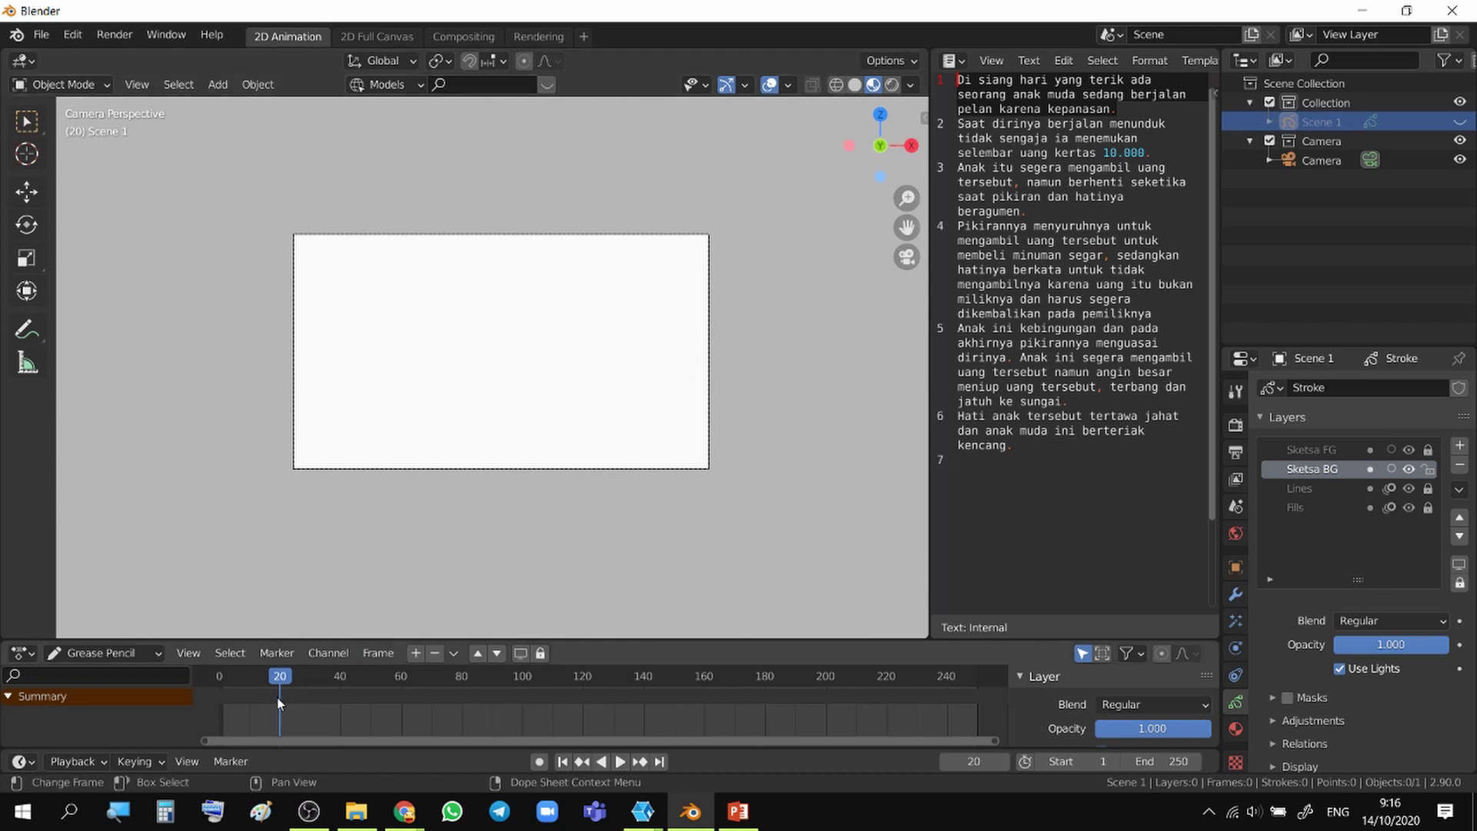
{"action": "key", "text": "space"}
{"action": "left_click", "coordinate": [281, 683]}
{"action": "left_click_drag", "start_coordinate": [281, 681], "coordinate": [283, 680]}
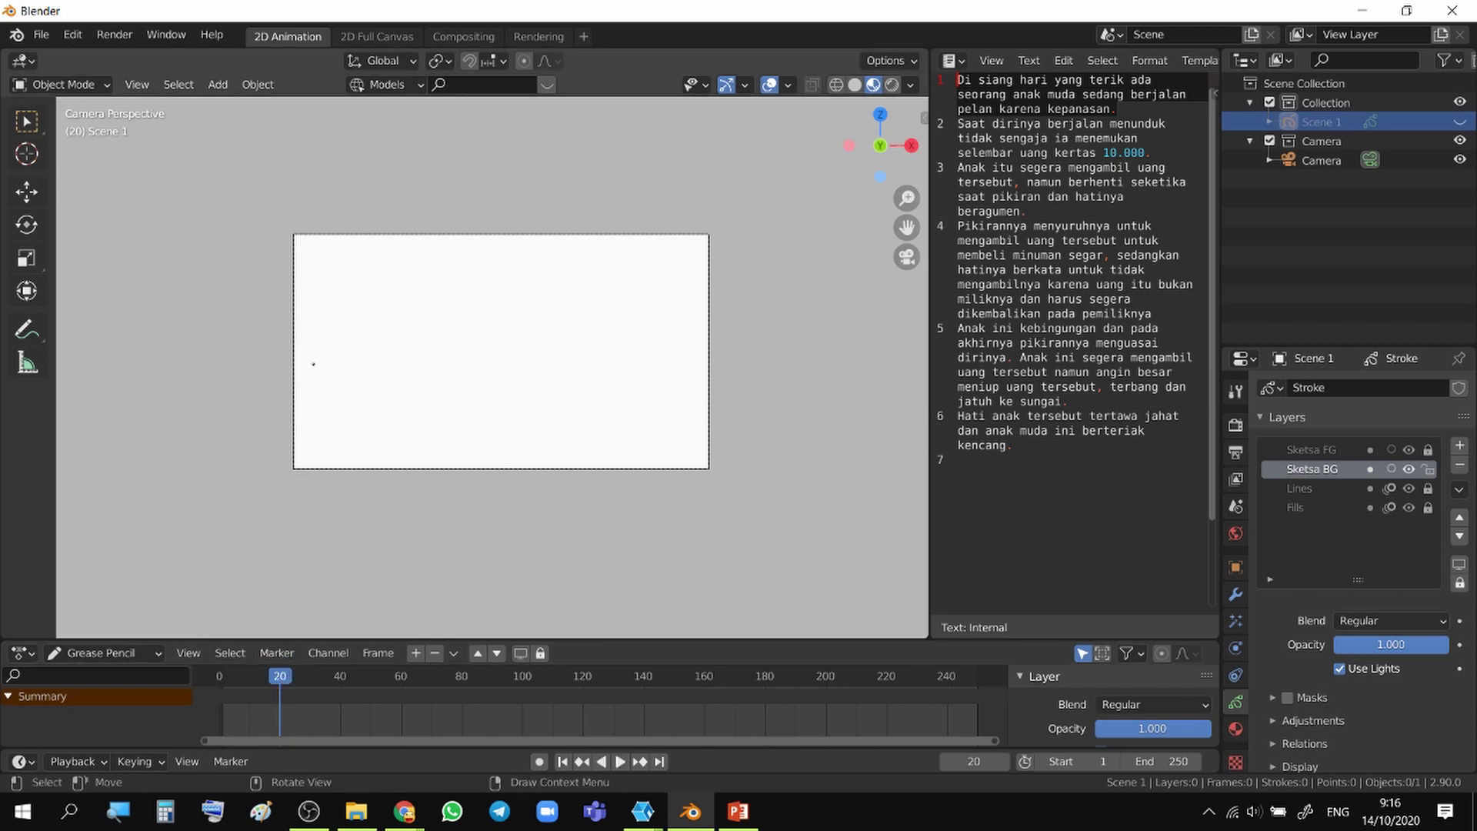
- Add a blank grease pencil object and rename it "Scene 2"
{"action": "left_click", "coordinate": [422, 353]}
{"action": "key", "text": "shift+a"}
{"action": "mouse_move", "coordinate": [422, 352]}
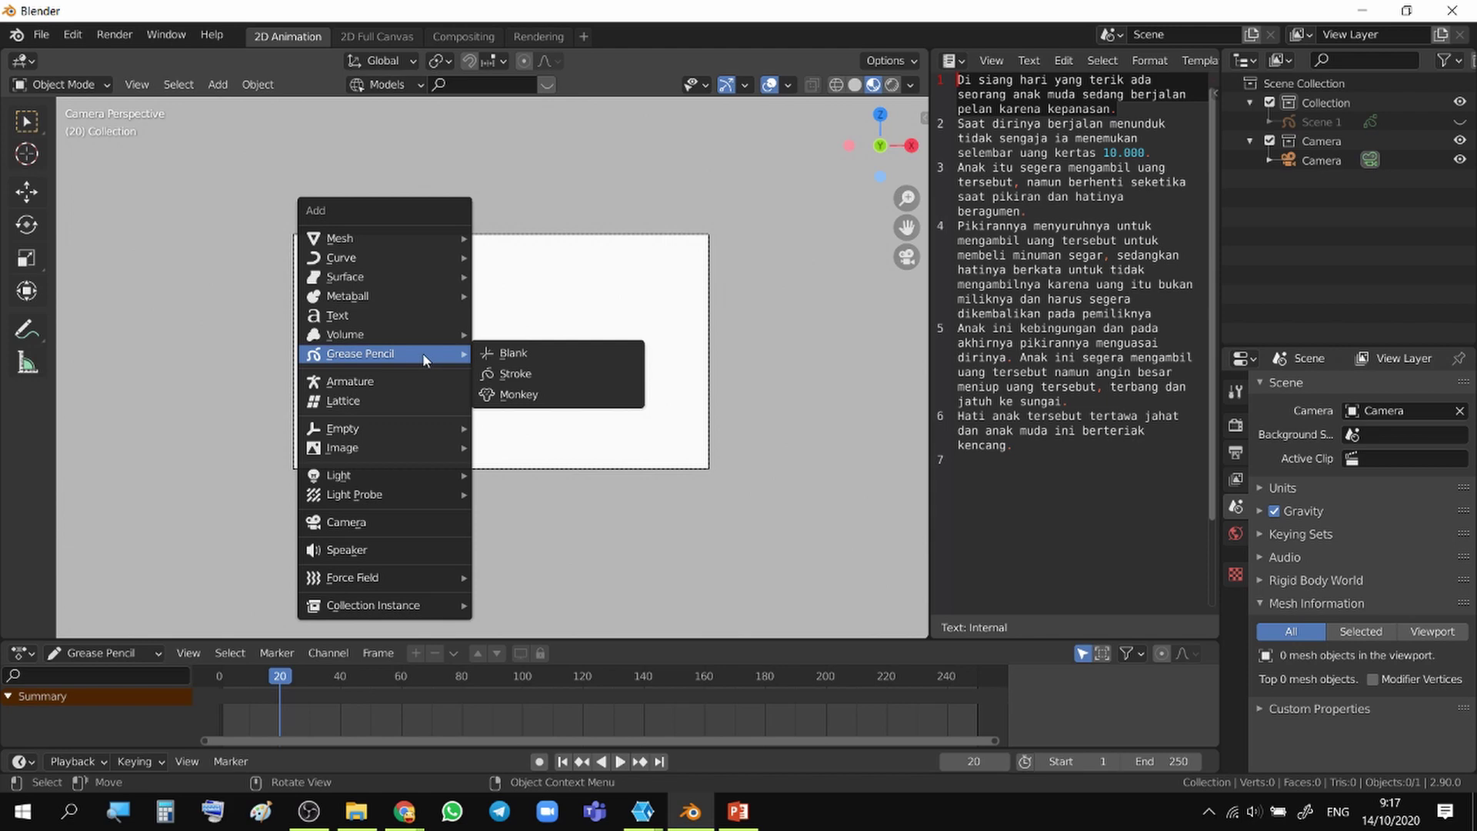
{"action": "left_click", "coordinate": [507, 354]}
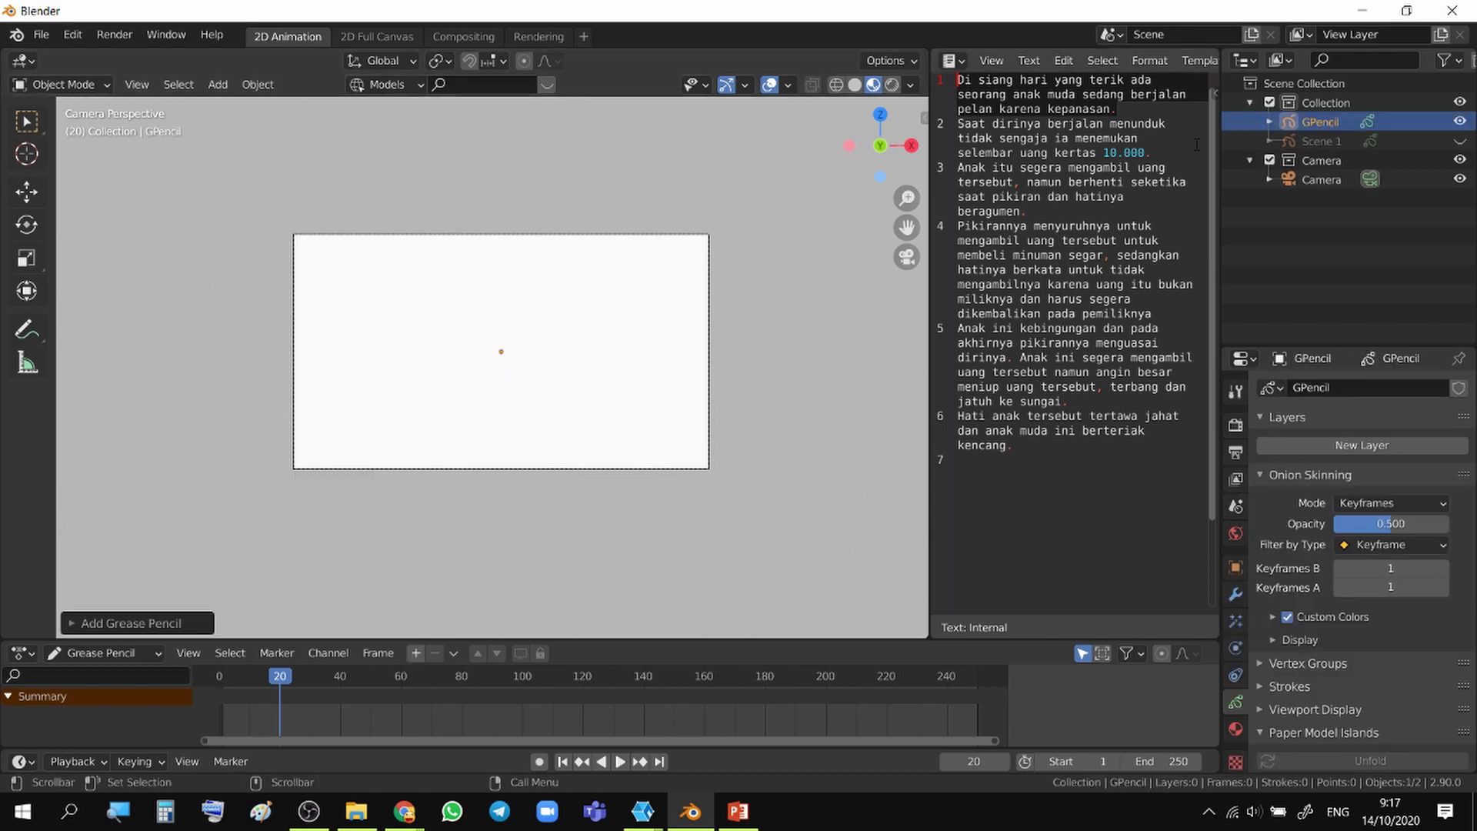
{"action": "double_click", "coordinate": [1315, 120]}
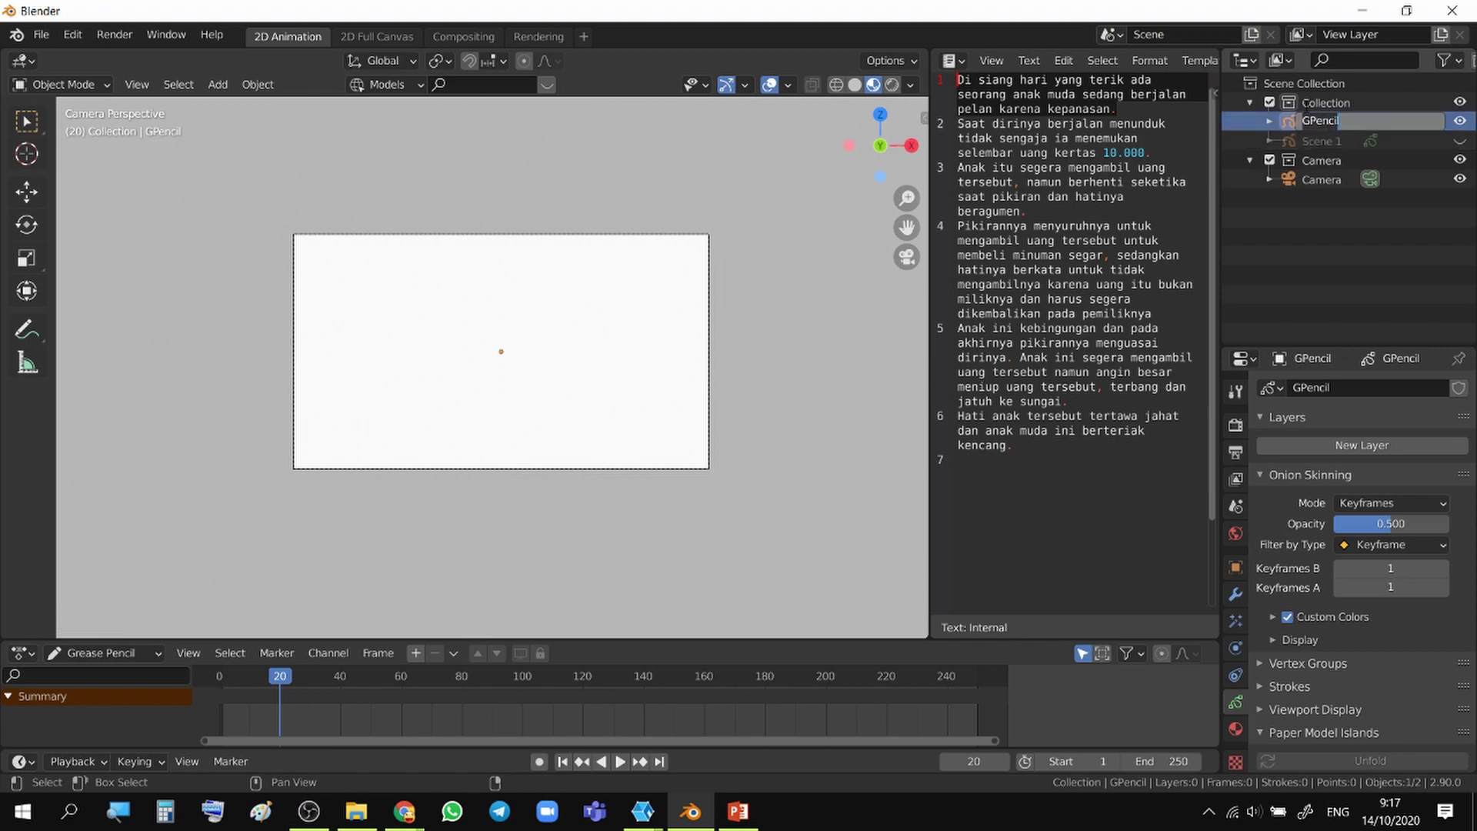
{"action": "type", "text": "Scene 2"}
{"action": "key", "text": "Return"}
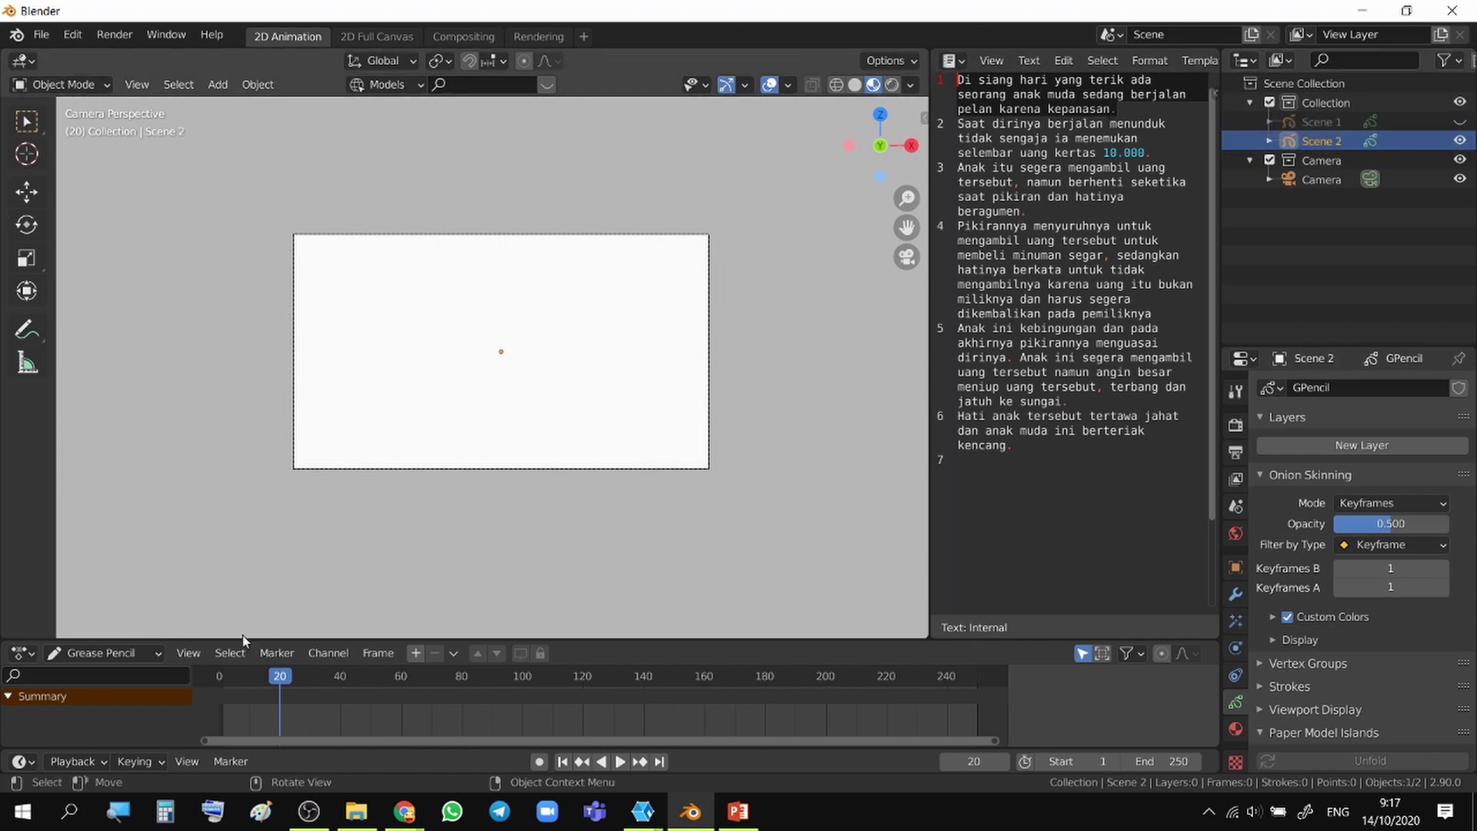
- Return to frame 1 and alternately show and hide the Scene 1 and Scene 2 objects, finishing with both hidden
{"action": "left_click_drag", "start_coordinate": [281, 680], "coordinate": [226, 692]}
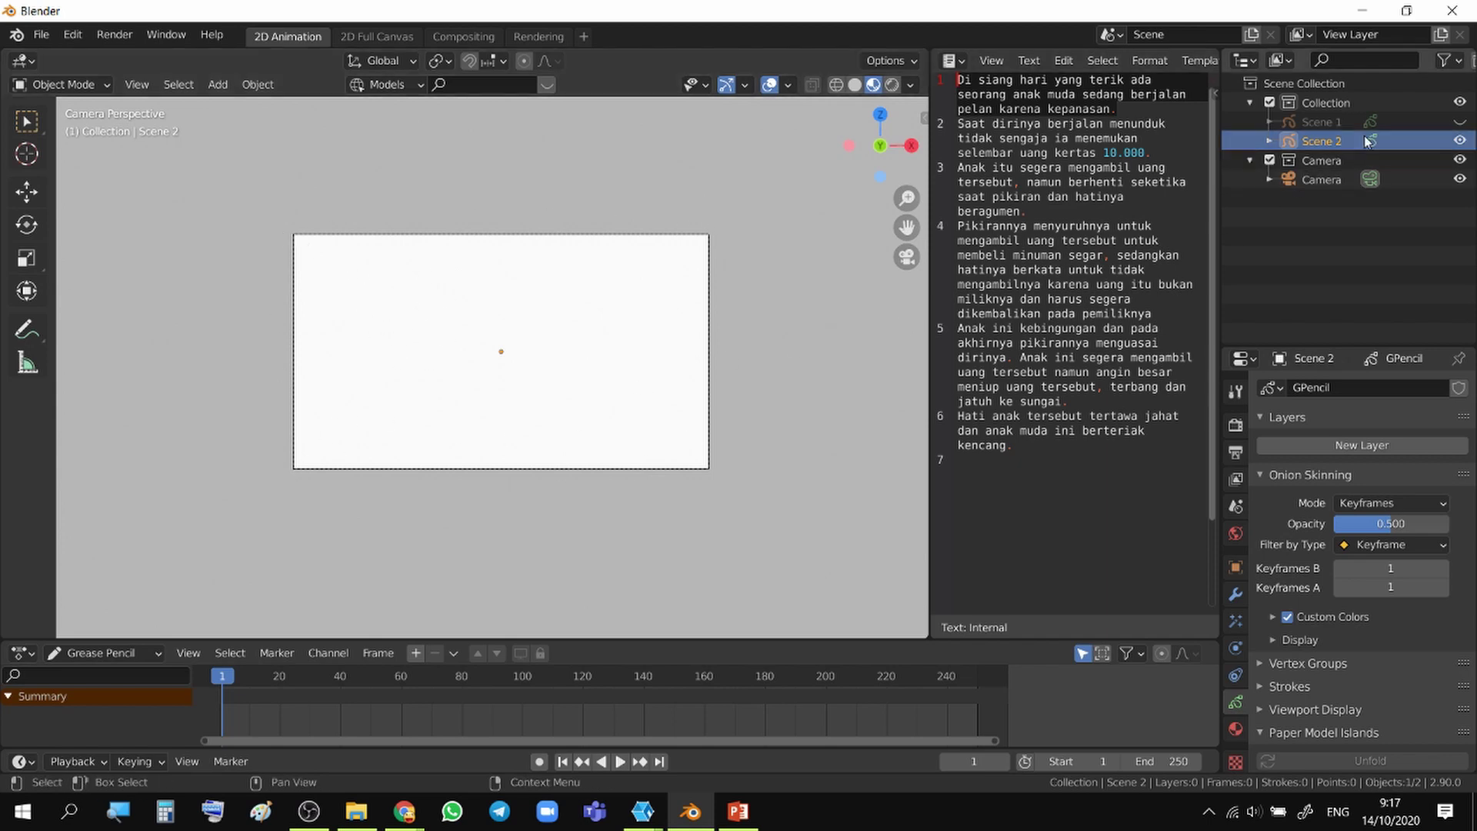
{"action": "left_click", "coordinate": [1459, 122]}
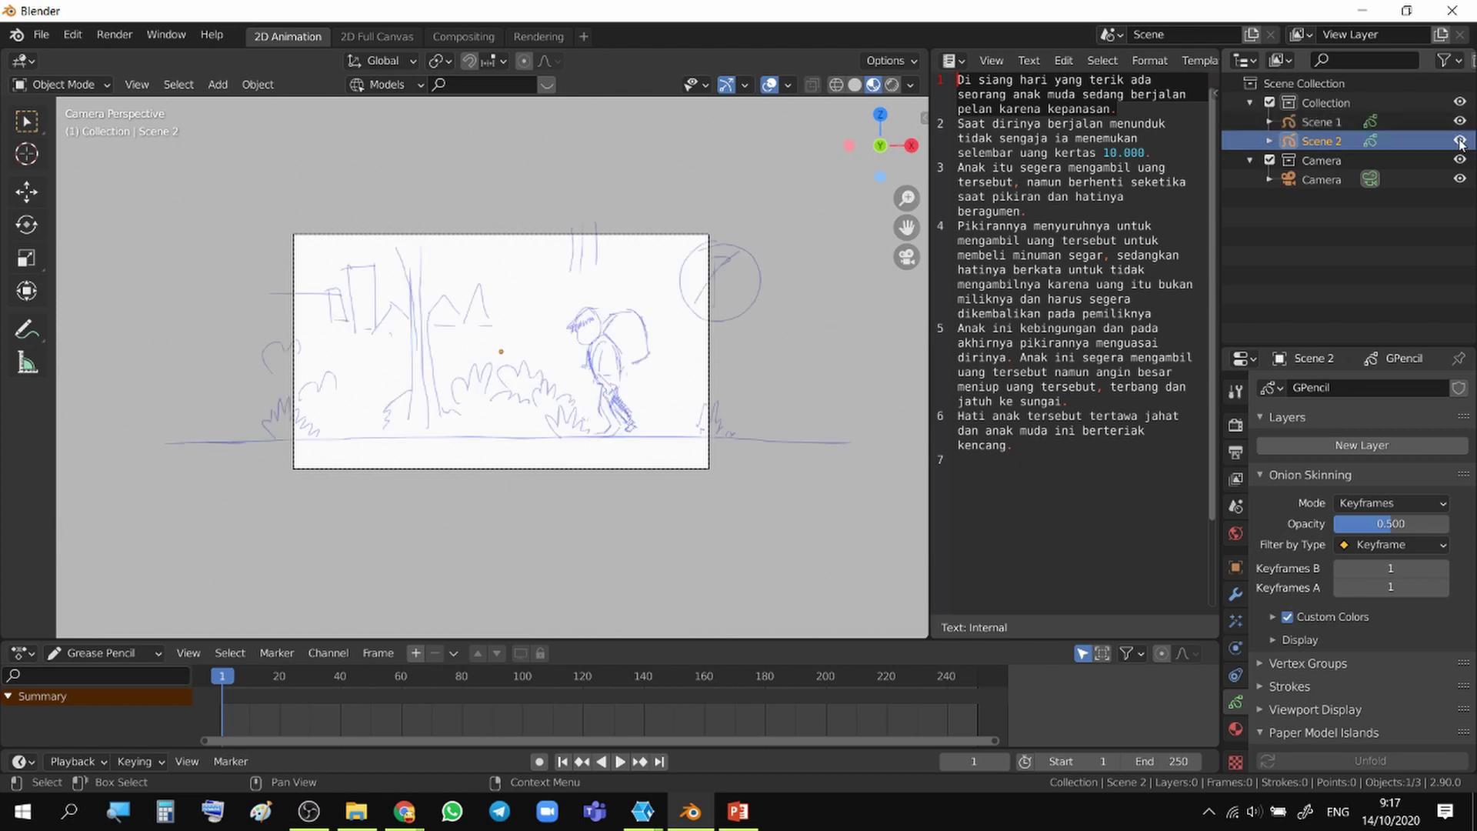
{"action": "left_click", "coordinate": [1460, 140]}
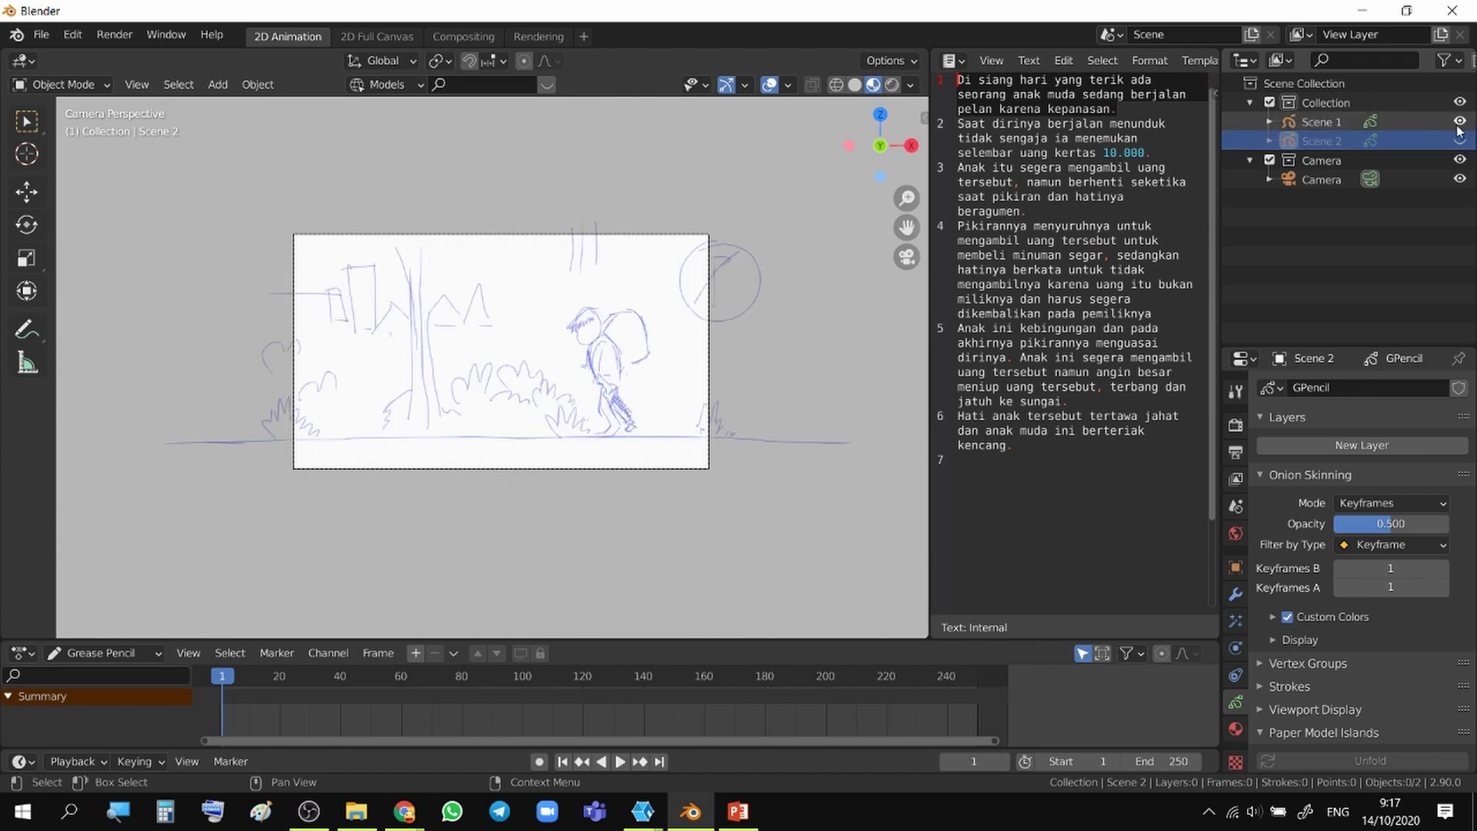
{"action": "left_click", "coordinate": [1460, 144]}
{"action": "left_click", "coordinate": [1460, 122]}
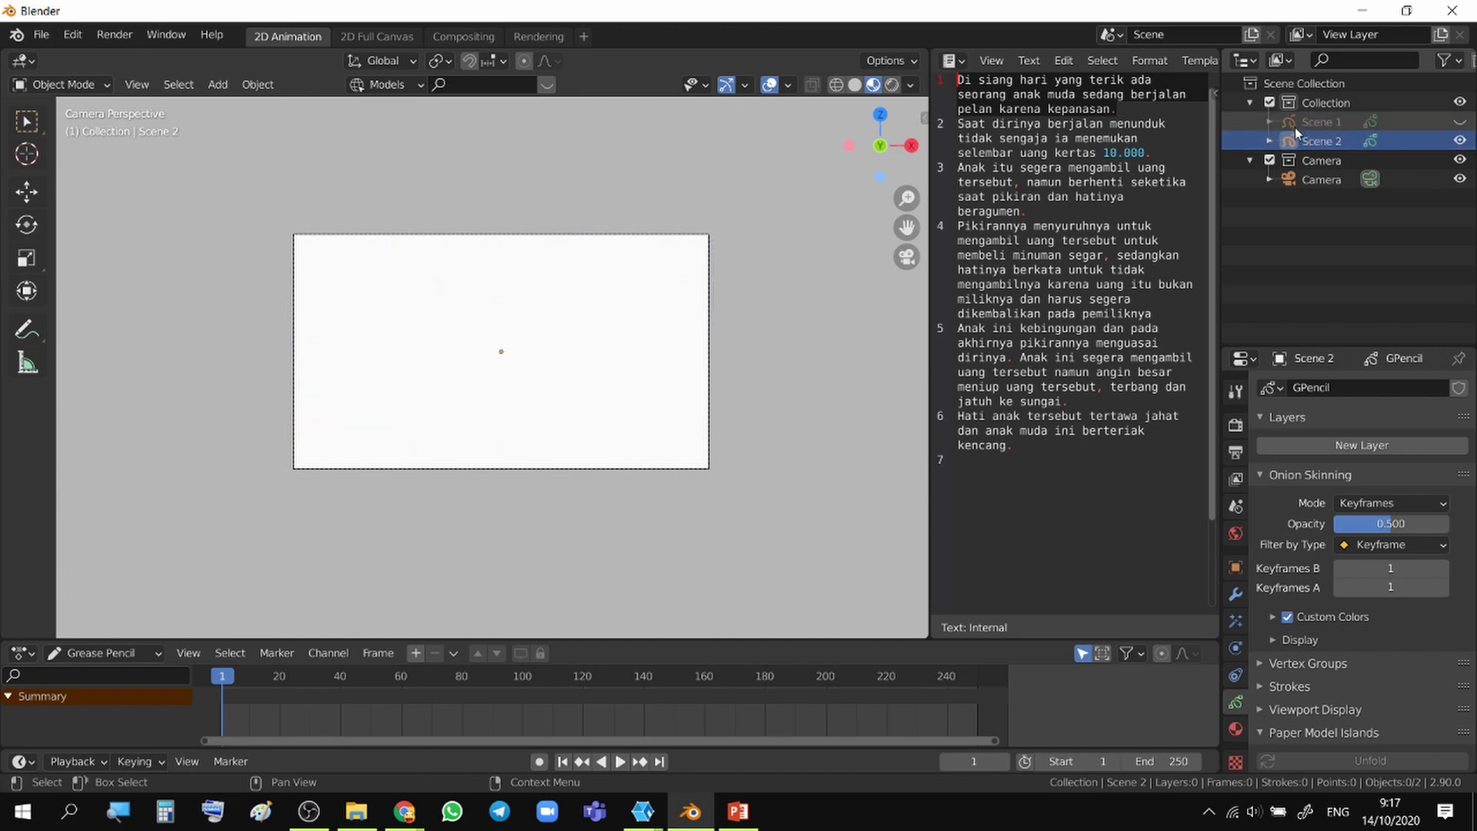
{"action": "left_click", "coordinate": [1461, 125]}
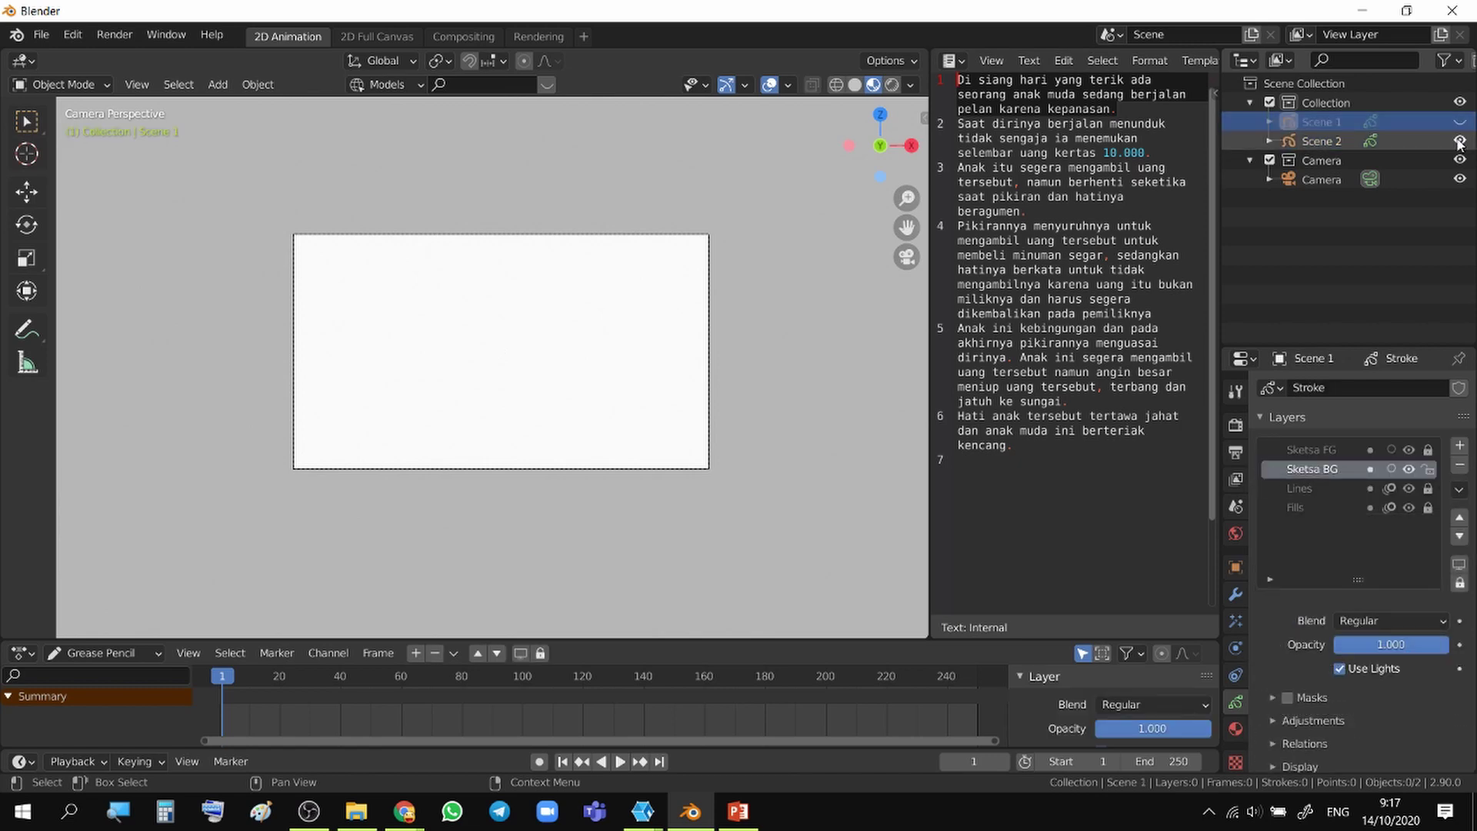
{"action": "left_click", "coordinate": [1459, 142]}
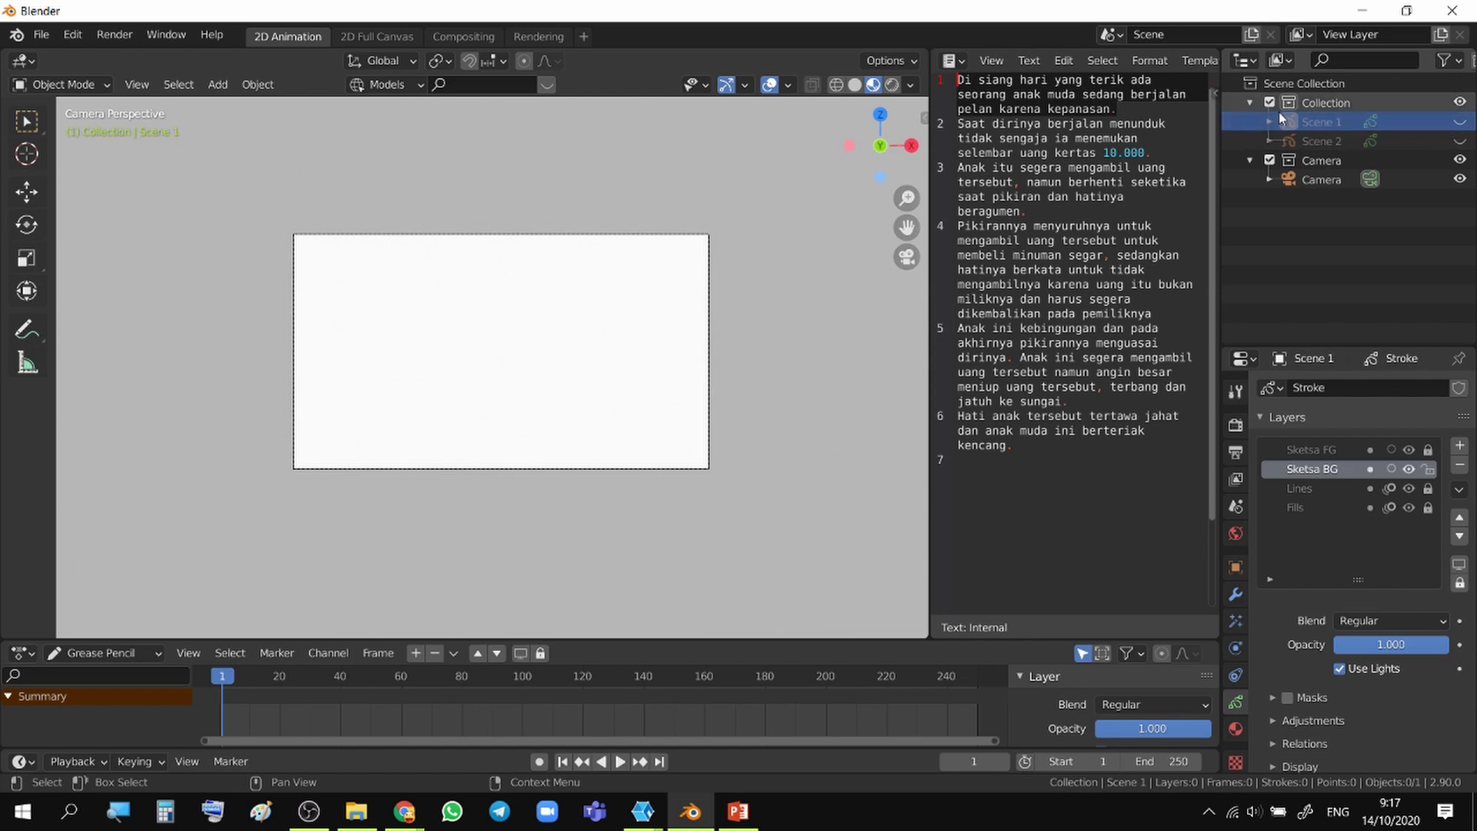
- Enable the monitor-shaped viewport restriction toggle in the outliner's filter options
{"action": "right_click", "coordinate": [1441, 61]}
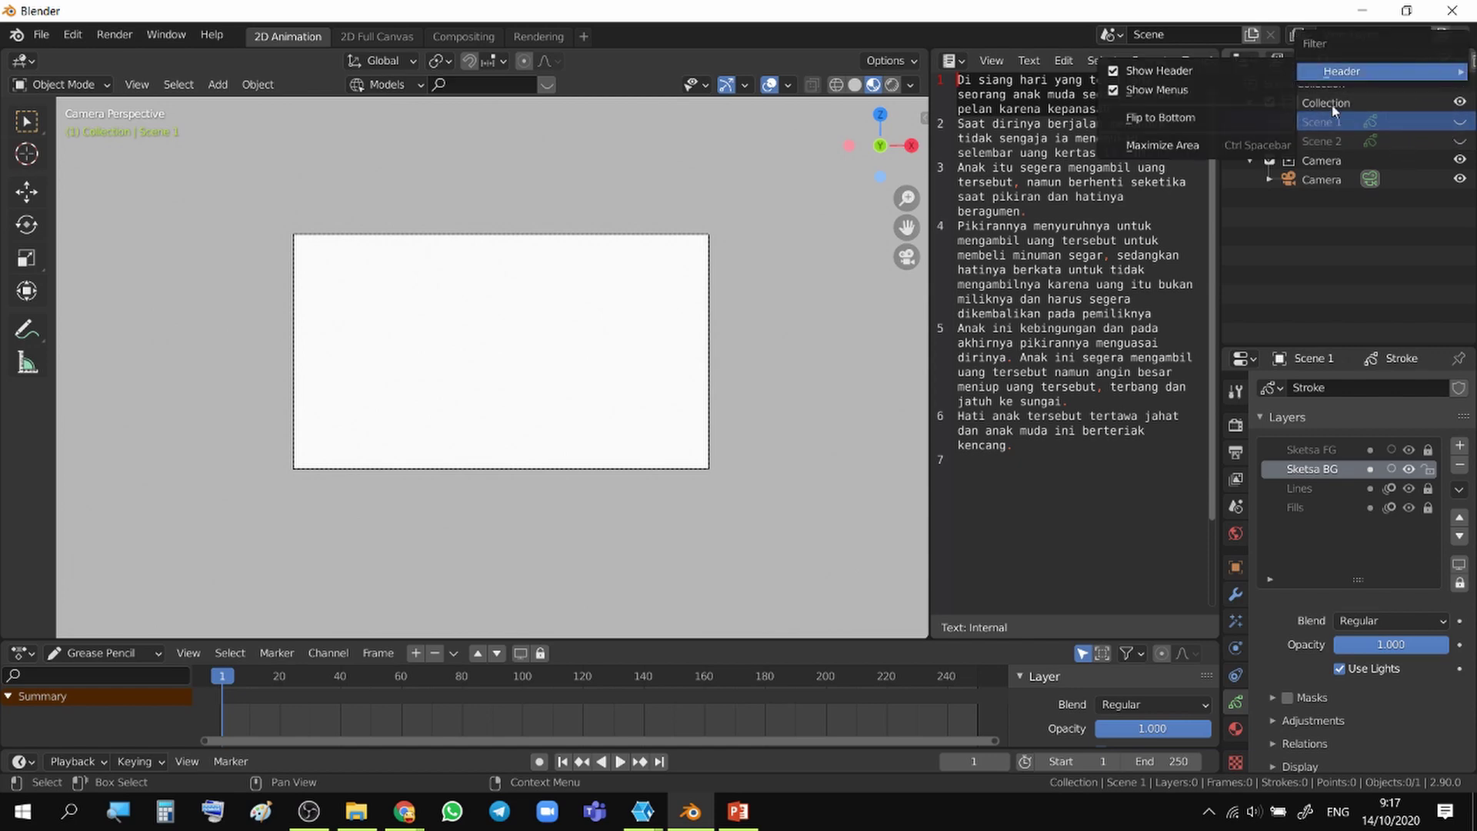
{"action": "left_click", "coordinate": [1458, 61]}
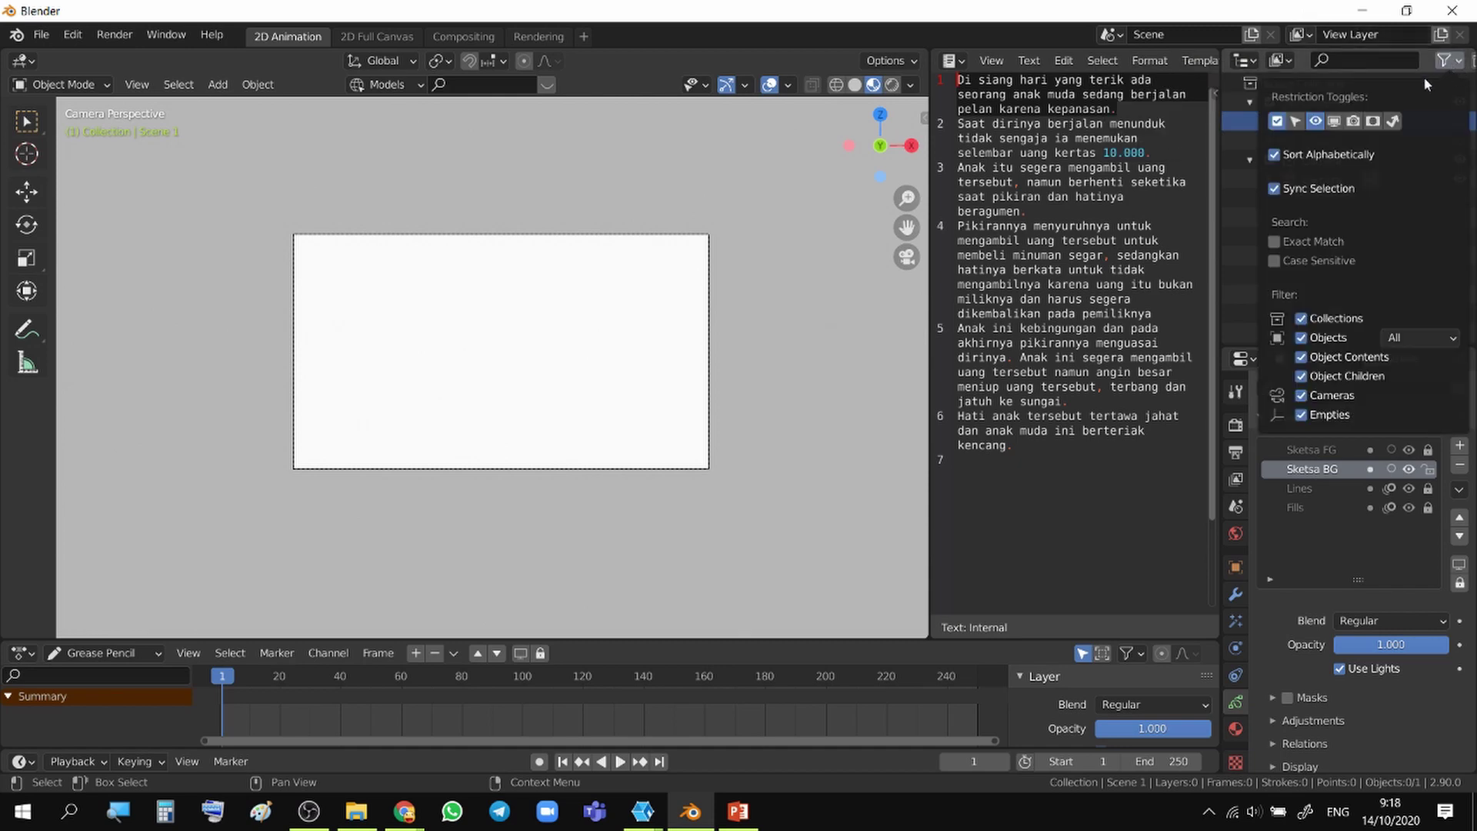
{"action": "left_click", "coordinate": [1335, 124]}
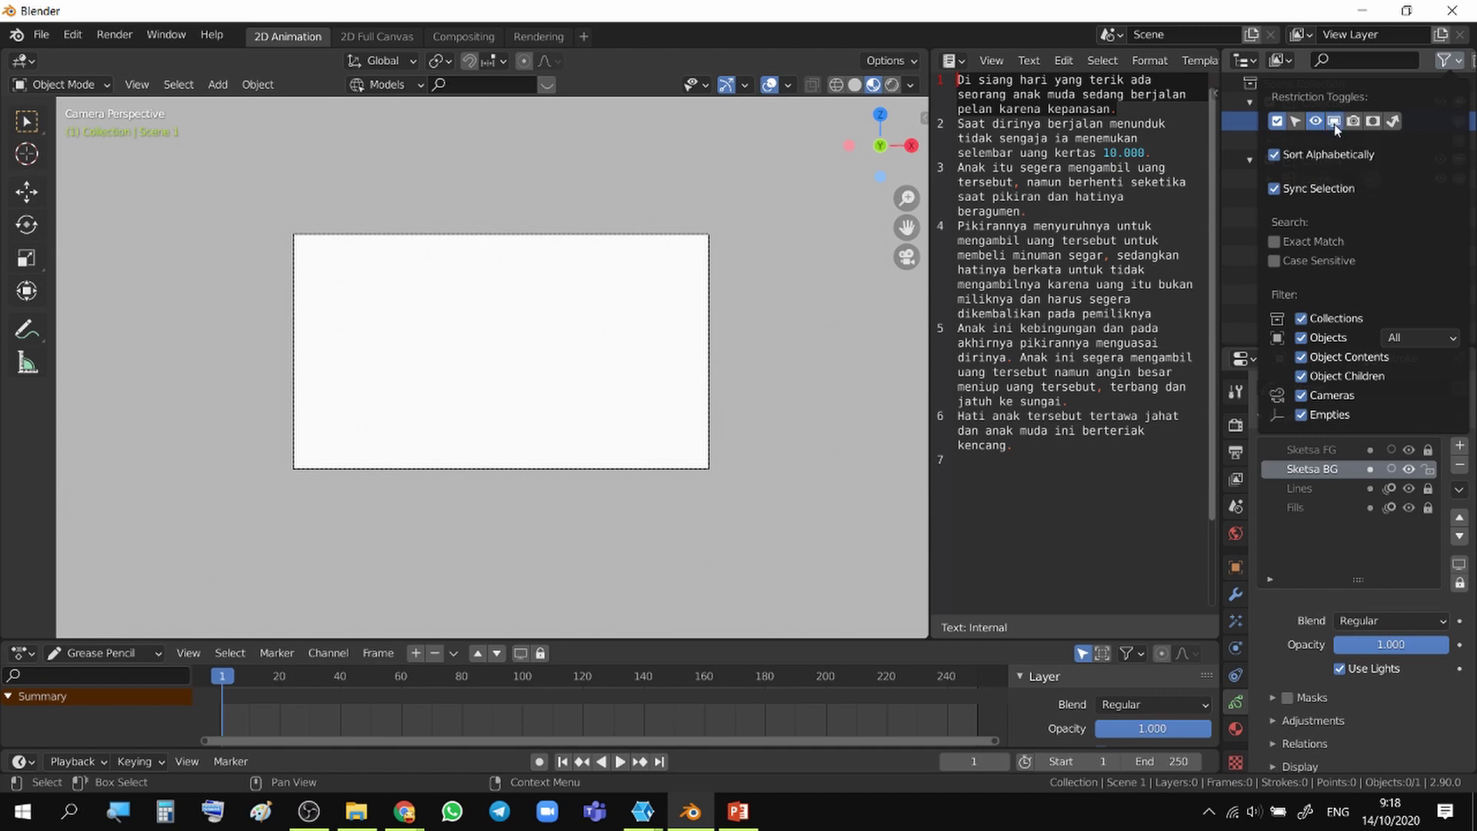
{"action": "left_click", "coordinate": [1452, 68]}
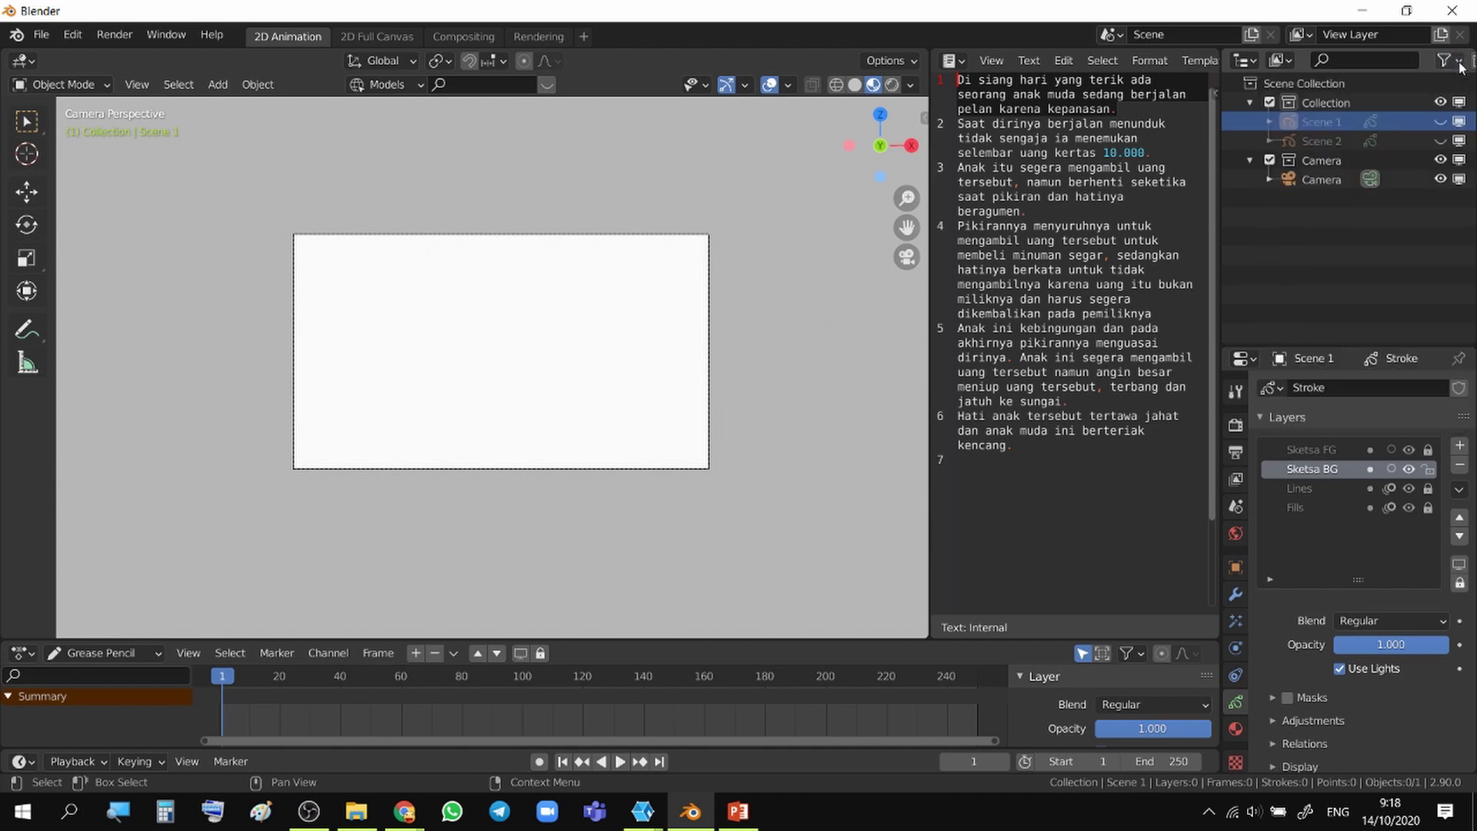
- Show both Scene 2 and Scene 1, and switch Scene 1's monitor viewport toggle off and on again
{"action": "left_click", "coordinate": [1443, 140]}
{"action": "left_click", "coordinate": [1442, 122]}
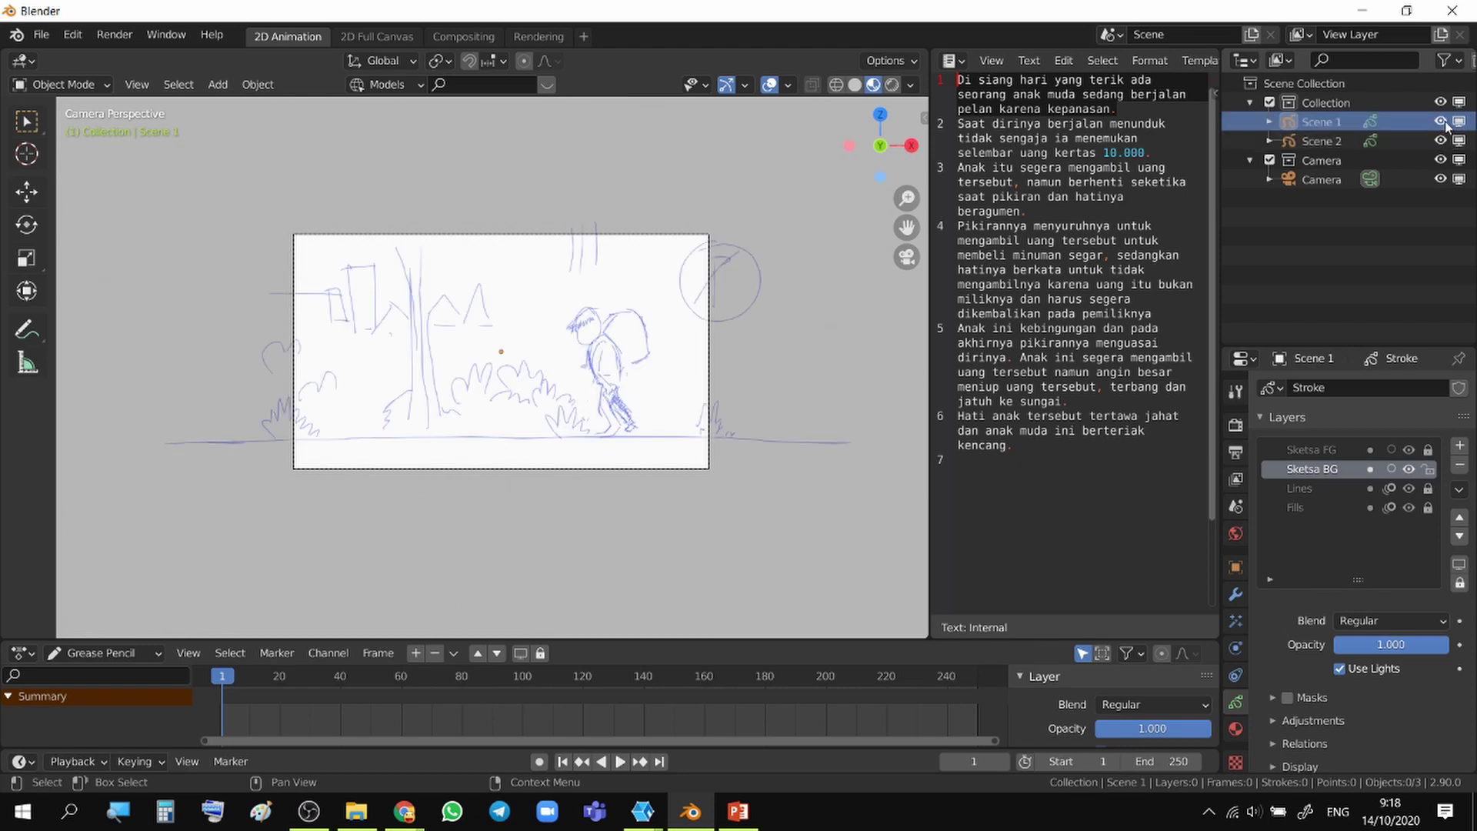
{"action": "left_click", "coordinate": [1460, 123]}
{"action": "left_click", "coordinate": [1460, 123]}
- Select the Scene 1 object and switch it to Draw mode
{"action": "left_click", "coordinate": [1316, 140]}
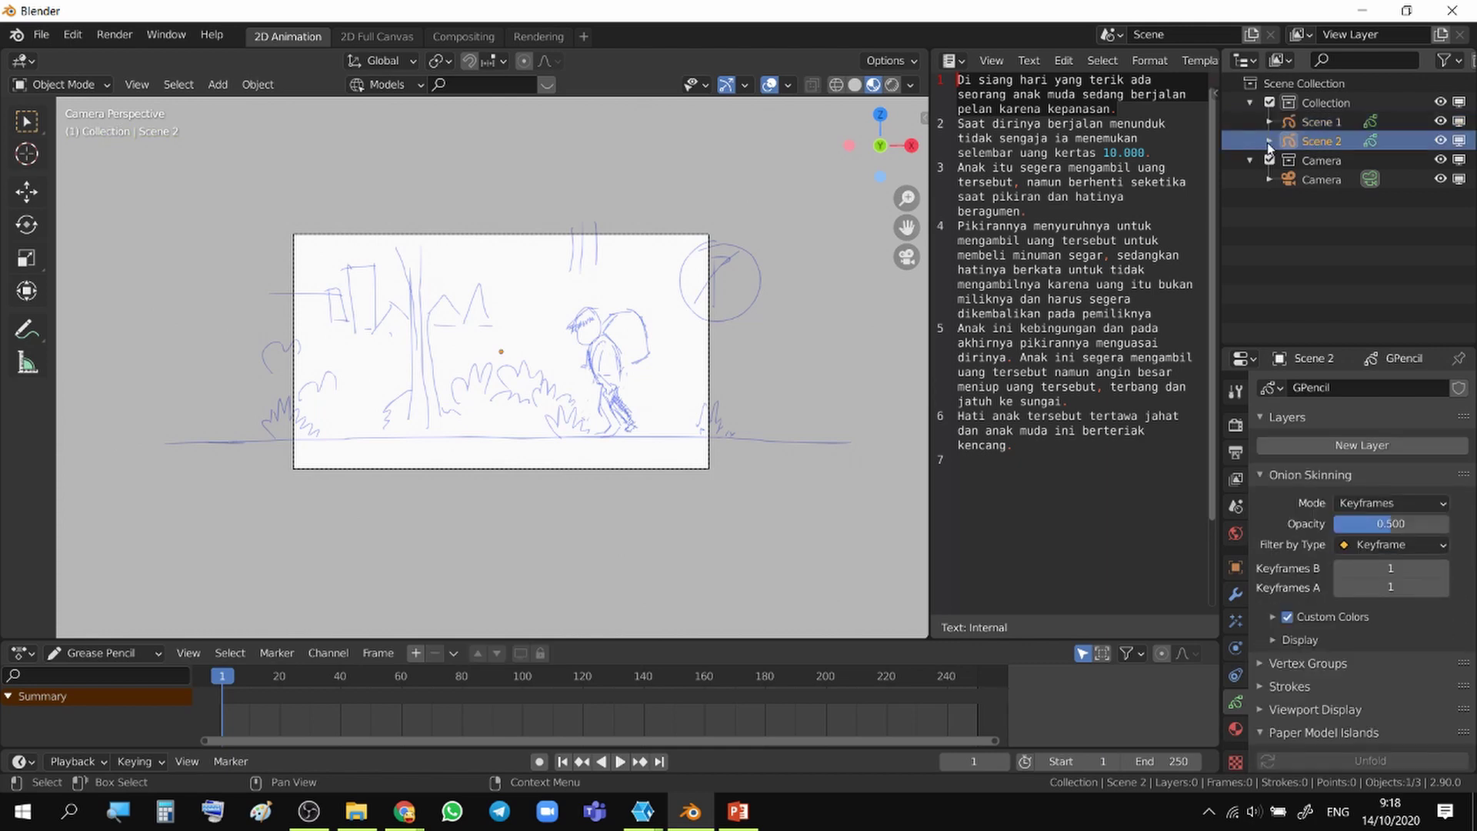
{"action": "left_click", "coordinate": [1328, 124]}
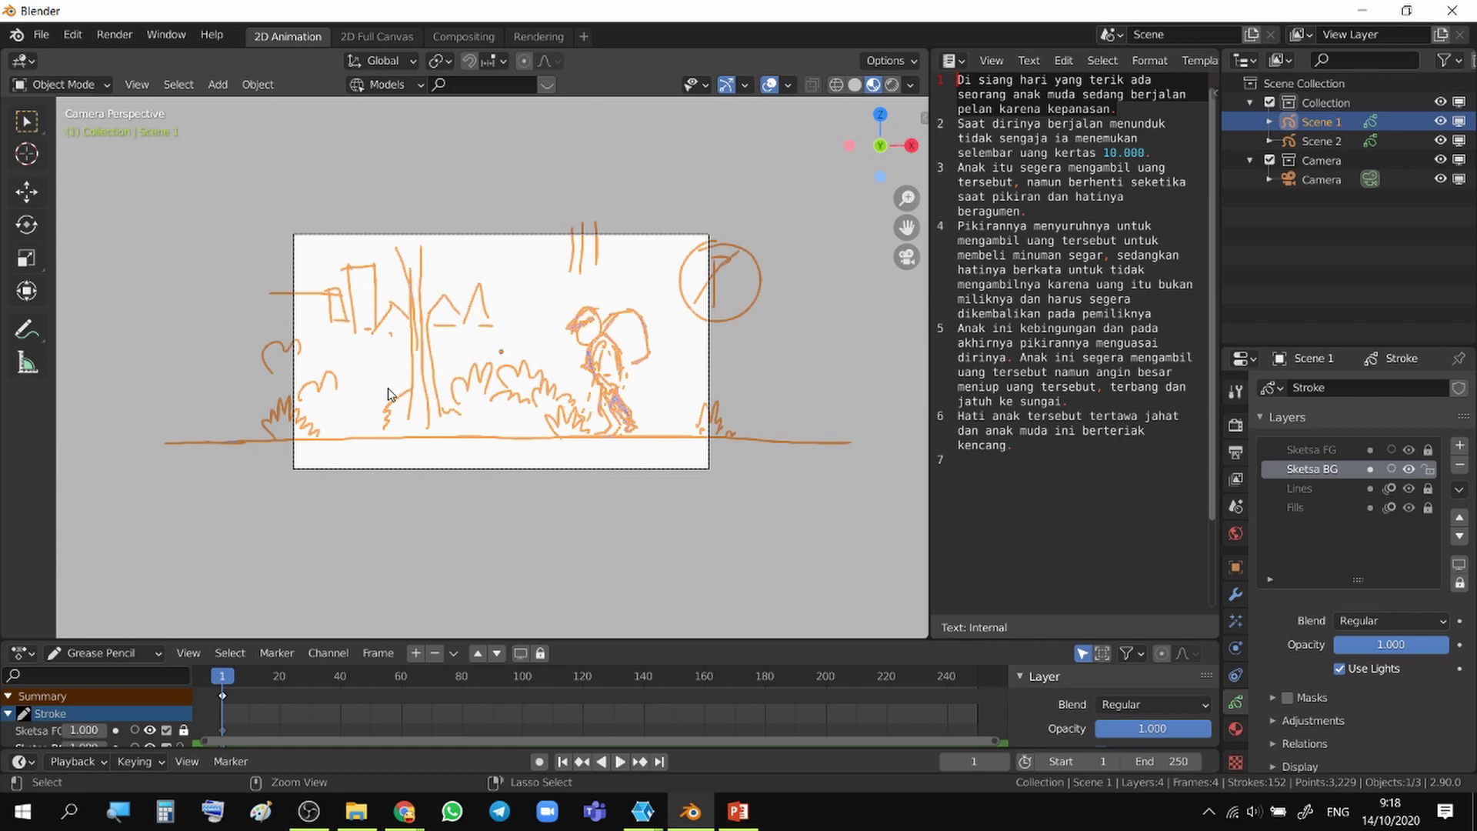
{"action": "key", "text": "ctrl+Tab"}
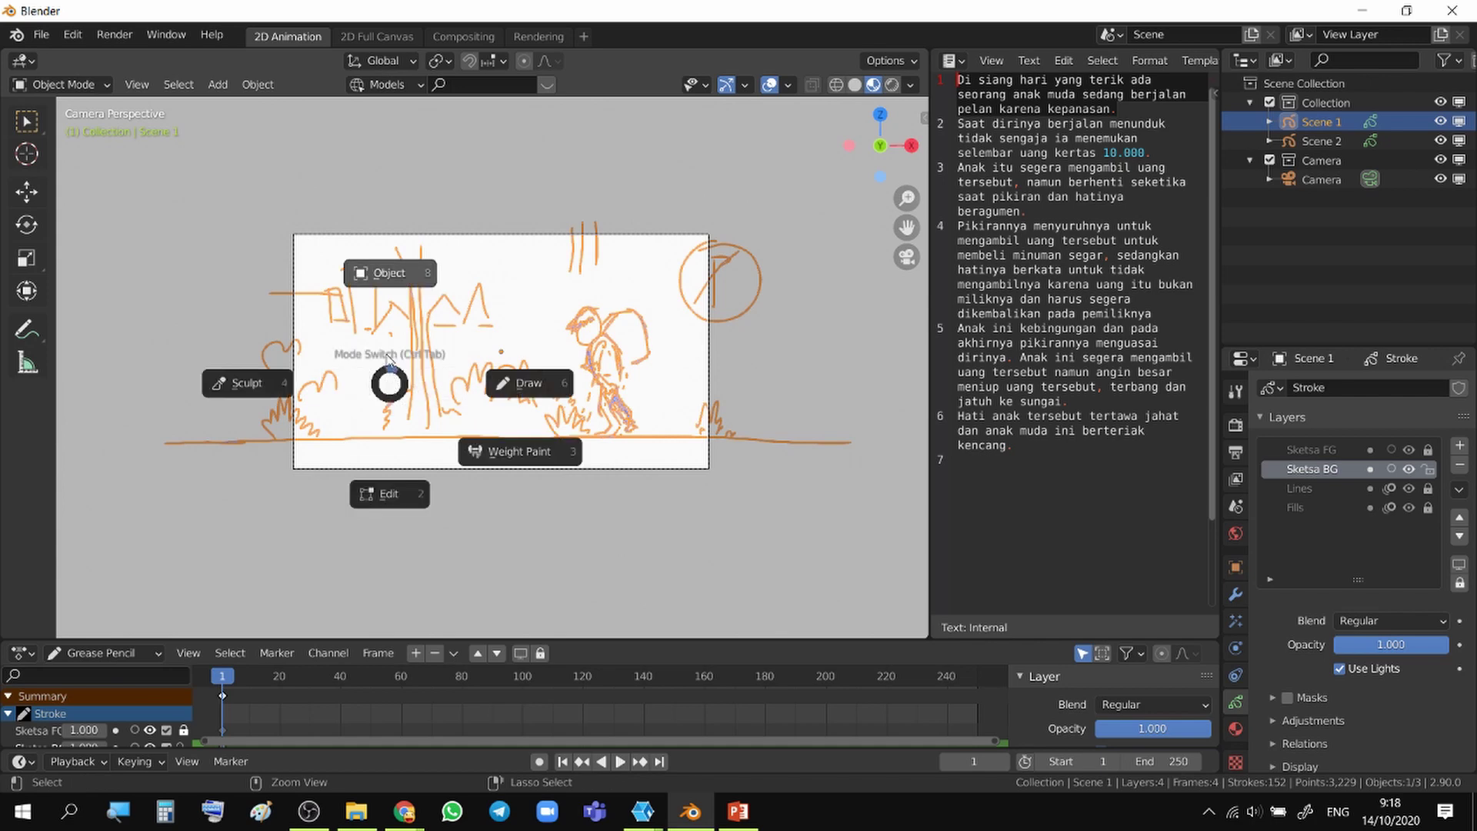
{"action": "left_click", "coordinate": [511, 382]}
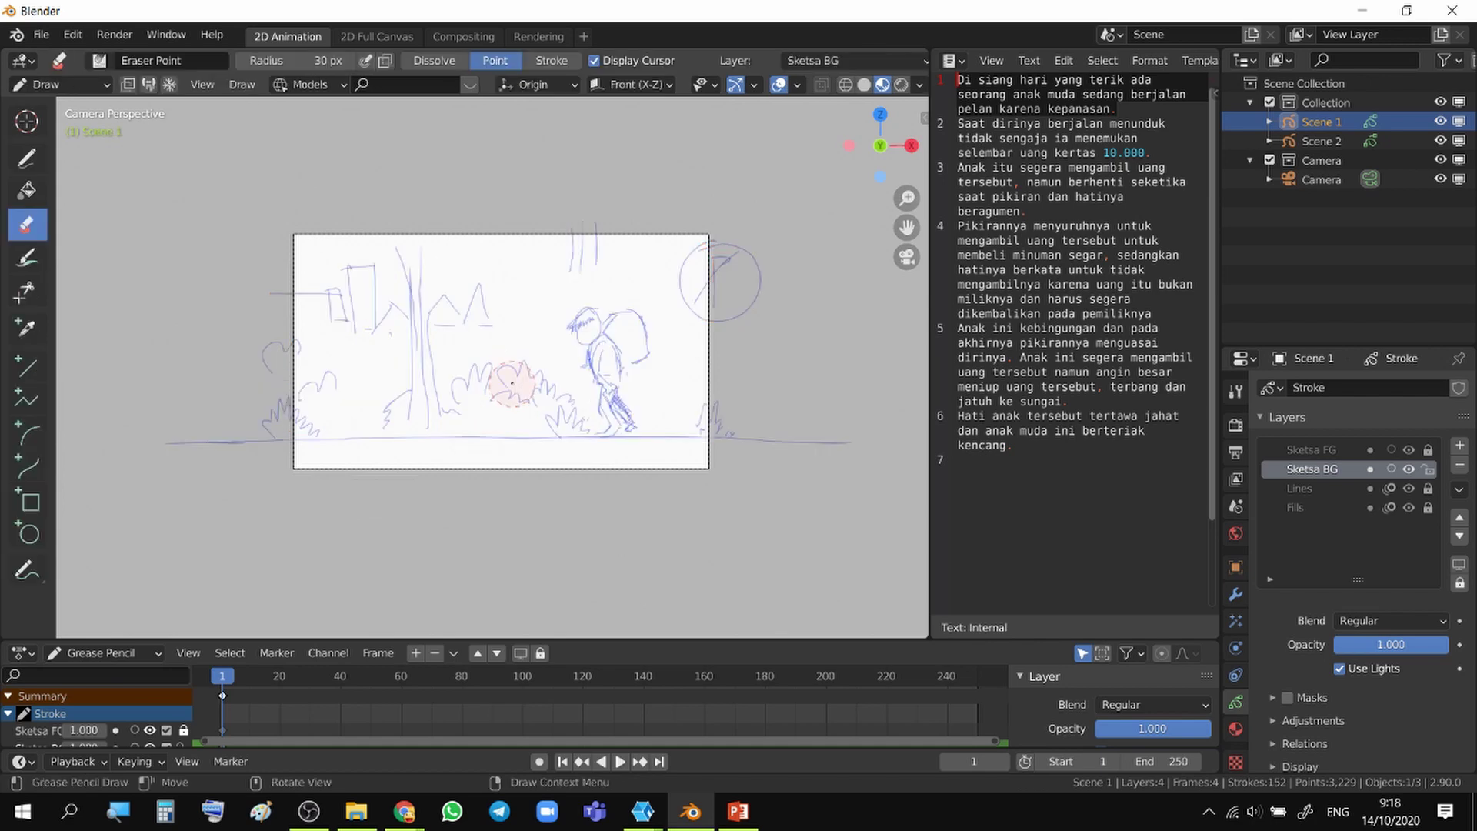
- Hide Scene 1 and switch the Scene 2 object to Draw mode
{"action": "left_click", "coordinate": [1441, 123]}
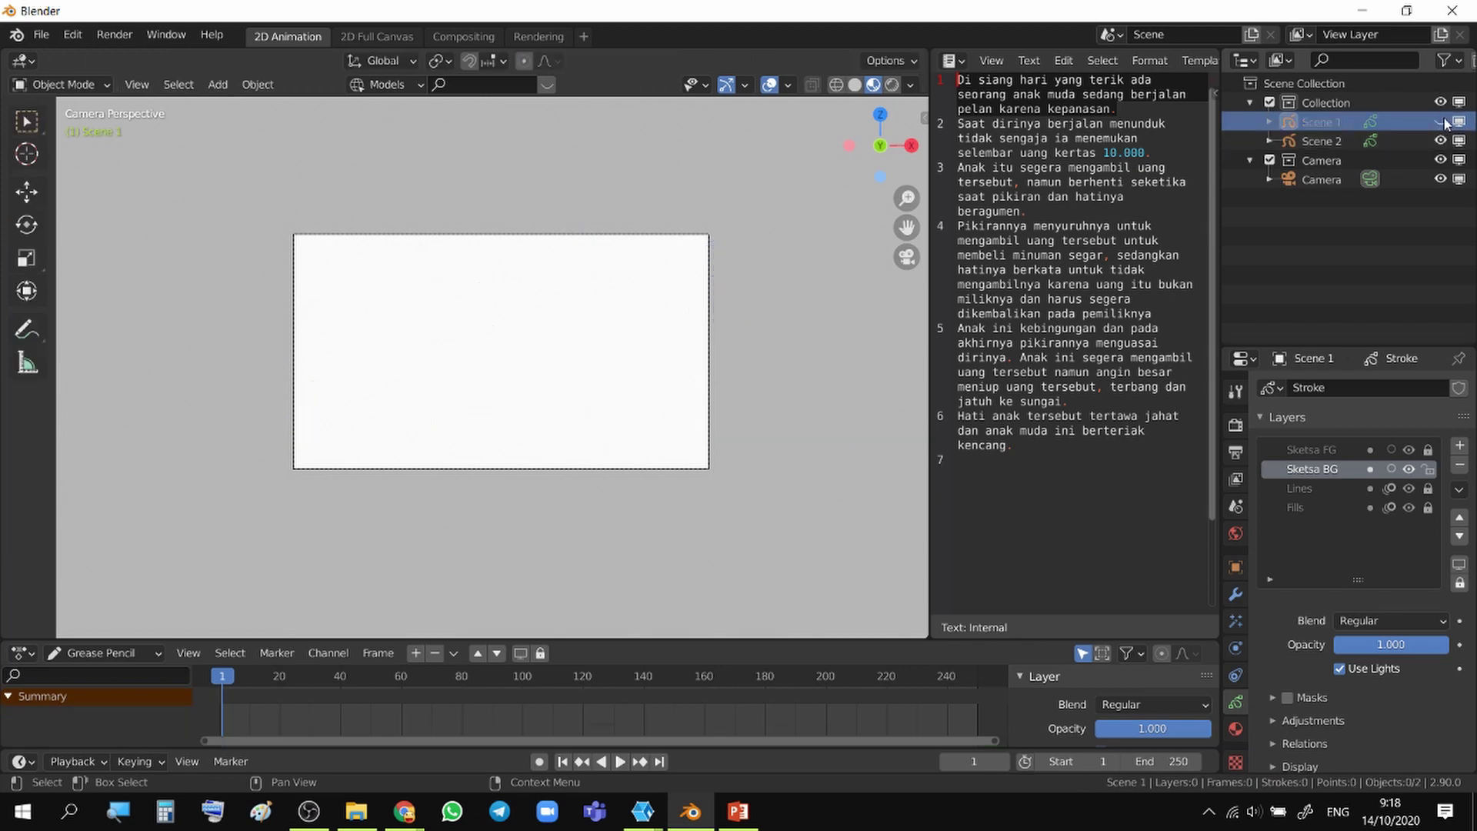
{"action": "left_click", "coordinate": [1329, 140]}
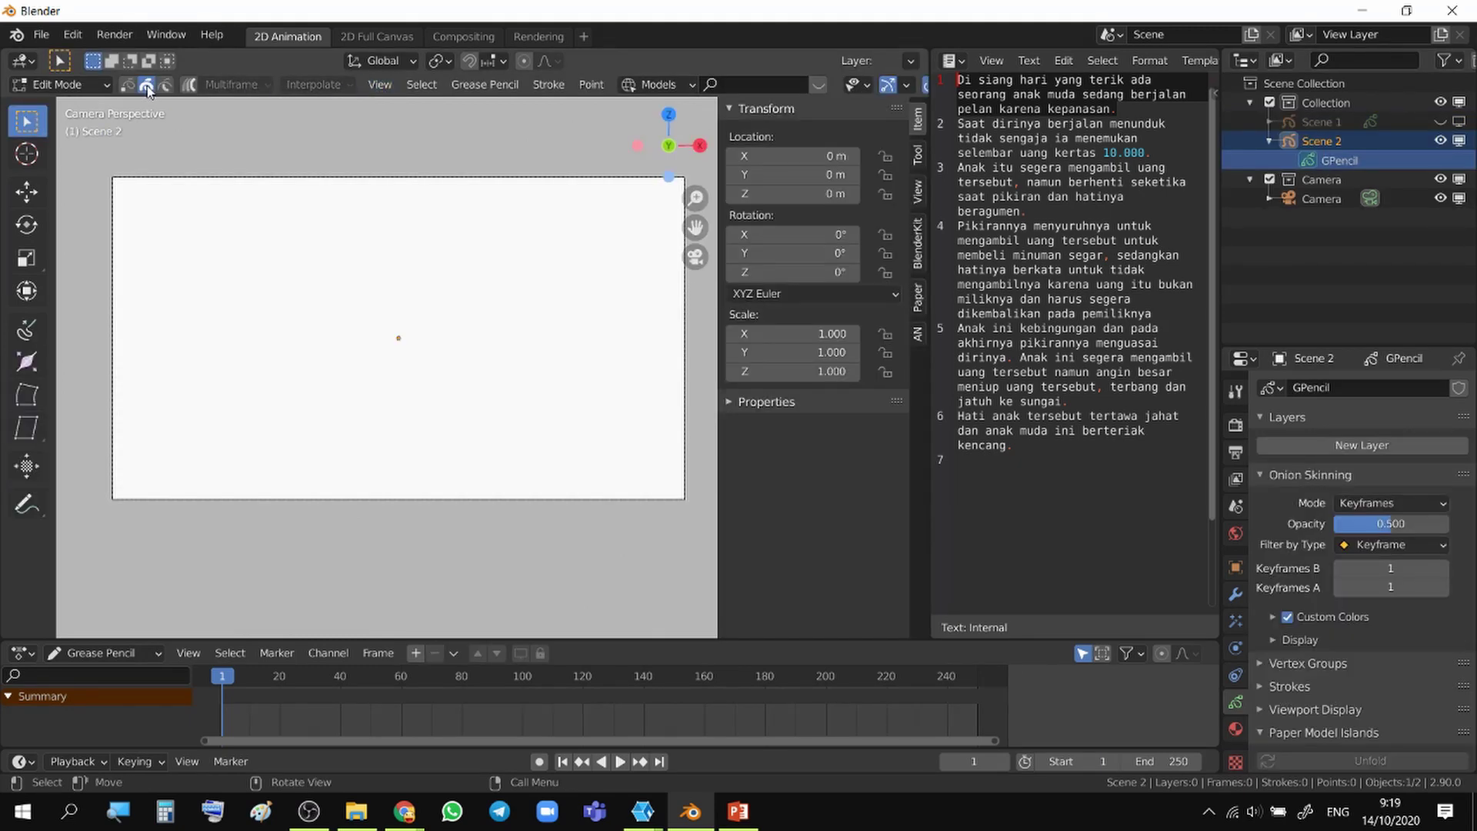
{"action": "left_click", "coordinate": [65, 86]}
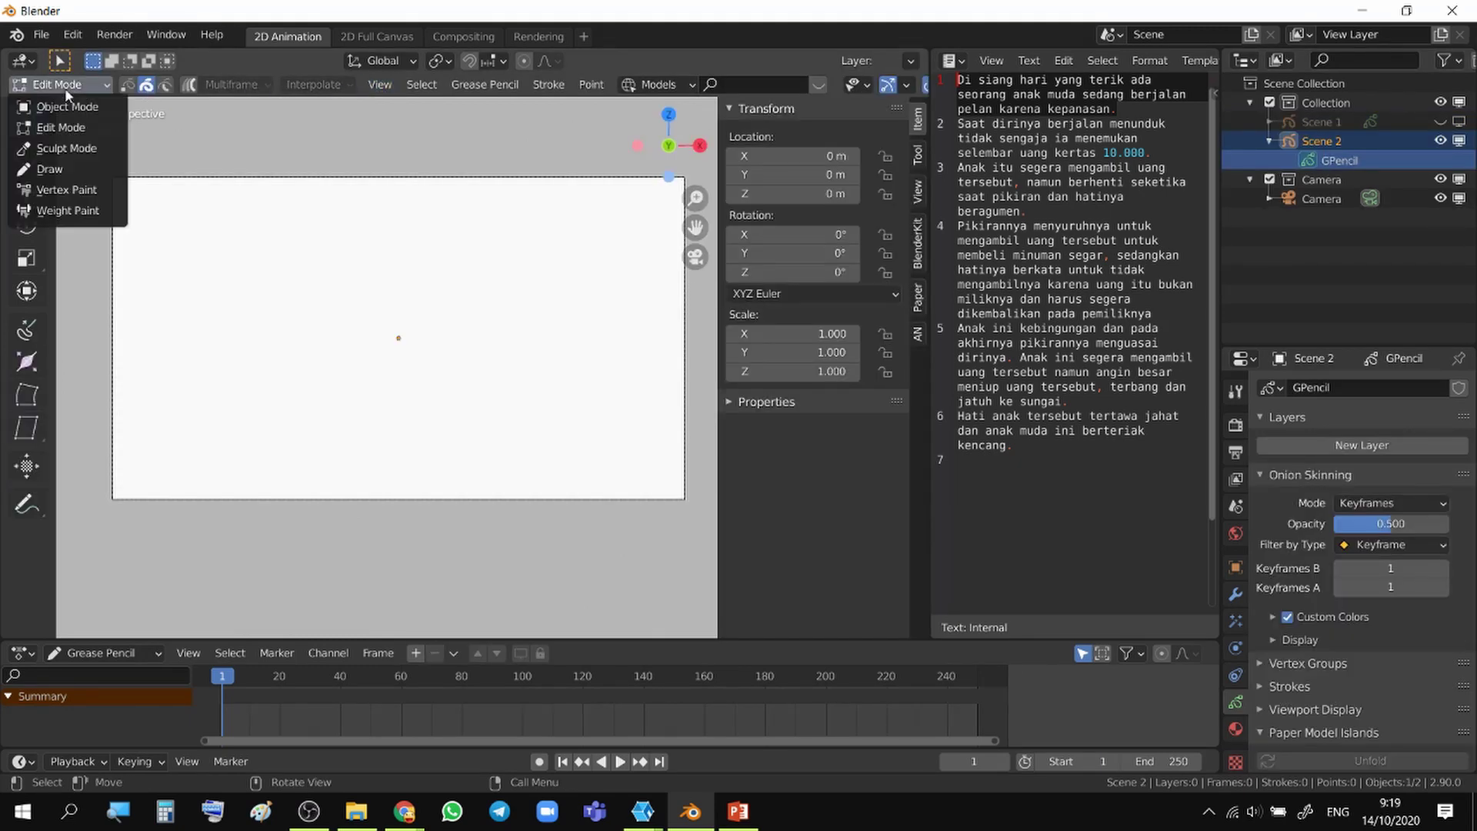
{"action": "left_click", "coordinate": [64, 171]}
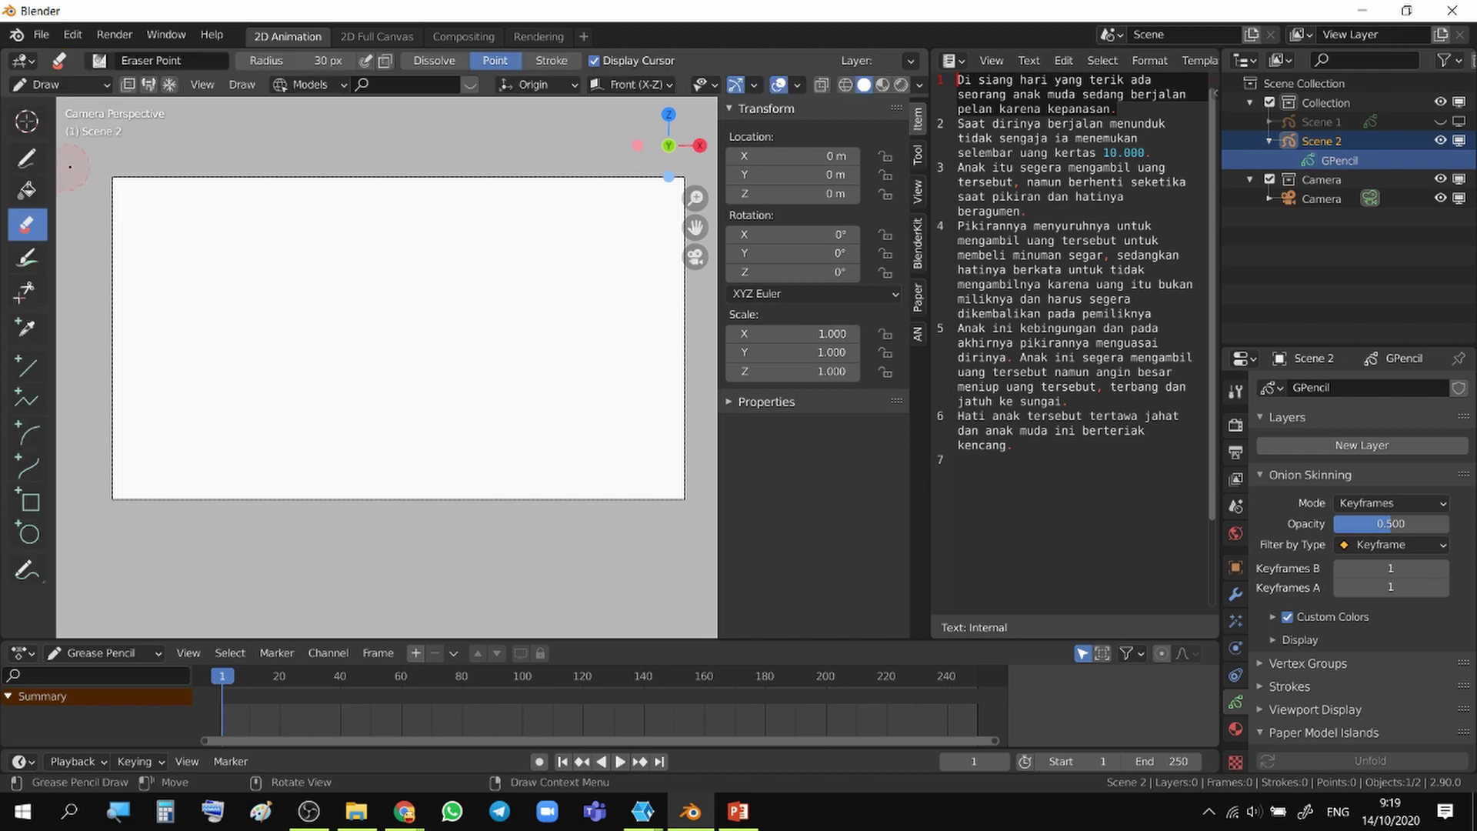
- Draw a small zigzag test stroke with the Draw tool in the upper-left part of the Scene 2 frame
{"action": "left_click", "coordinate": [26, 158]}
{"action": "mouse_move", "coordinate": [269, 249]}
{"action": "left_mouse_down"}
{"action": "mouse_move", "coordinate": [314, 273]}
{"action": "mouse_move", "coordinate": [342, 314]}
{"action": "left_mouse_up"}
- Show the active brush settings beside a widened viewport and erase over the zigzag test stroke
{"action": "left_click", "coordinate": [918, 155]}
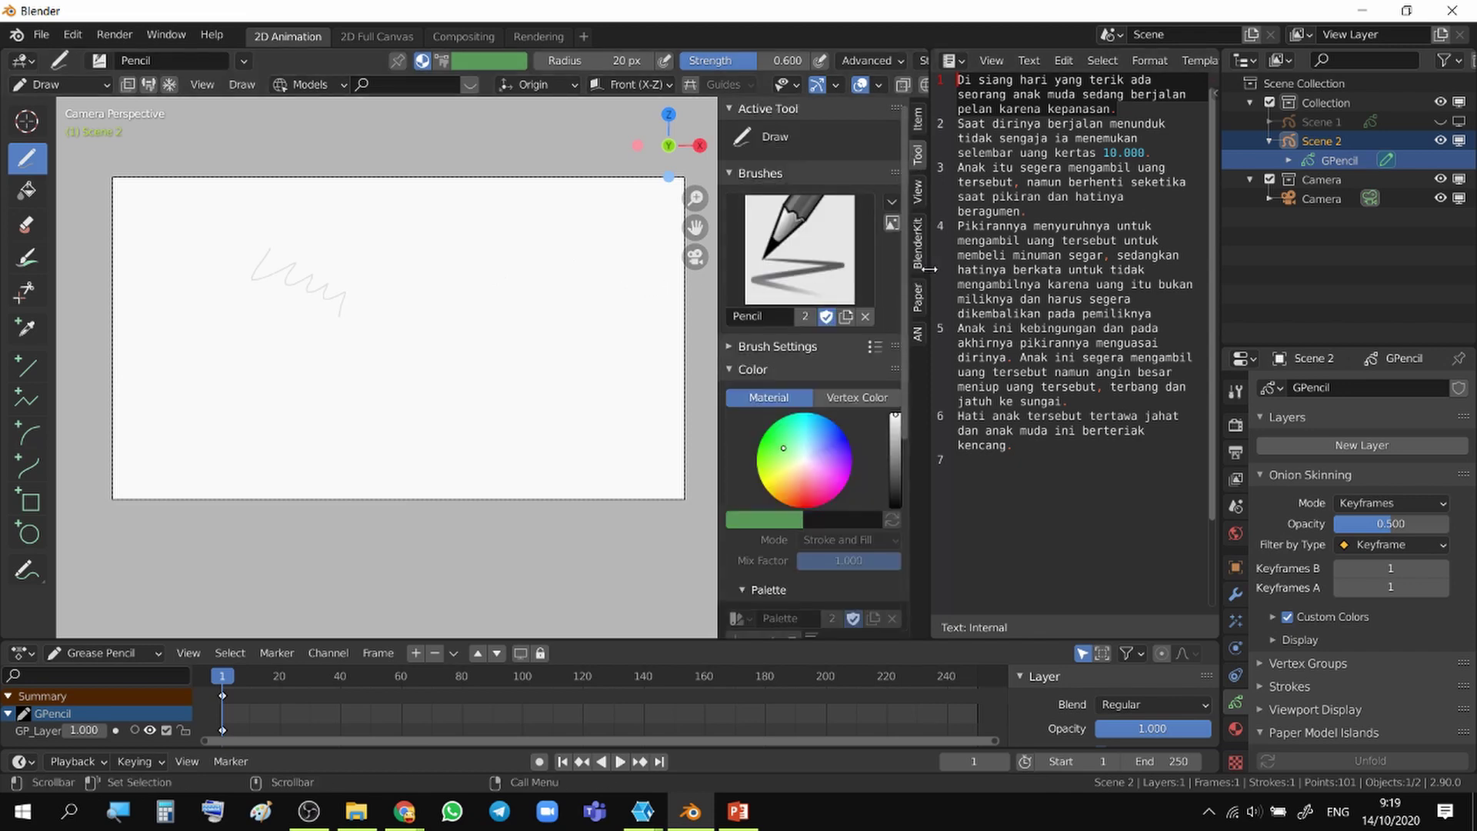
{"action": "left_click_drag", "start_coordinate": [929, 277], "coordinate": [1014, 276]}
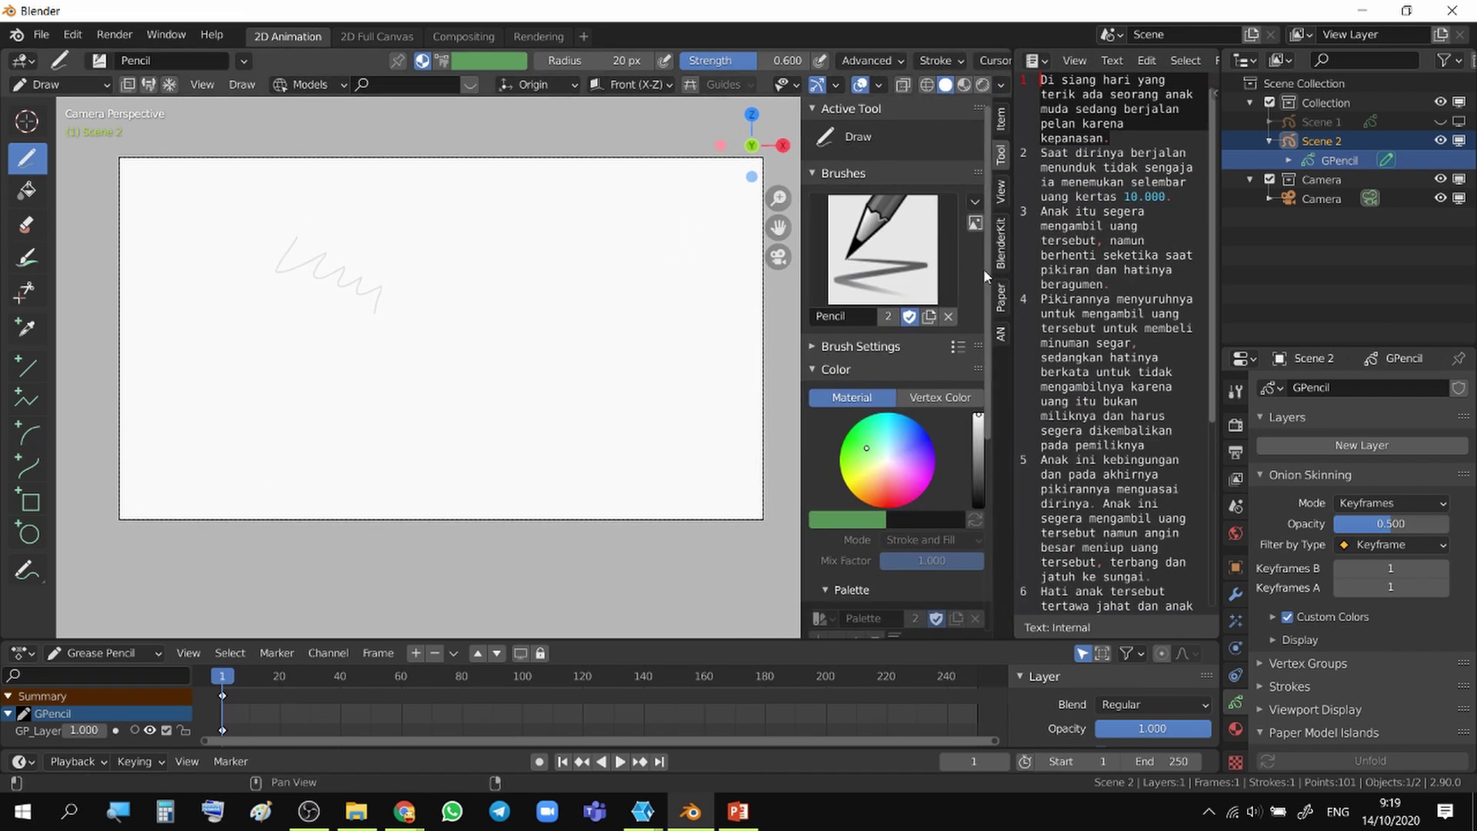
{"action": "mouse_move", "coordinate": [301, 245]}
{"action": "left_mouse_down", "text": "ctrl"}
{"action": "mouse_move", "coordinate": [281, 276]}
{"action": "mouse_move", "coordinate": [297, 241]}
{"action": "mouse_move", "coordinate": [372, 290]}
{"action": "mouse_move", "coordinate": [369, 303]}
{"action": "mouse_move", "coordinate": [353, 277]}
{"action": "mouse_move", "coordinate": [314, 282]}
{"action": "mouse_move", "coordinate": [290, 247]}
{"action": "mouse_move", "coordinate": [264, 284]}
{"action": "left_mouse_up", "text": "ctrl"}
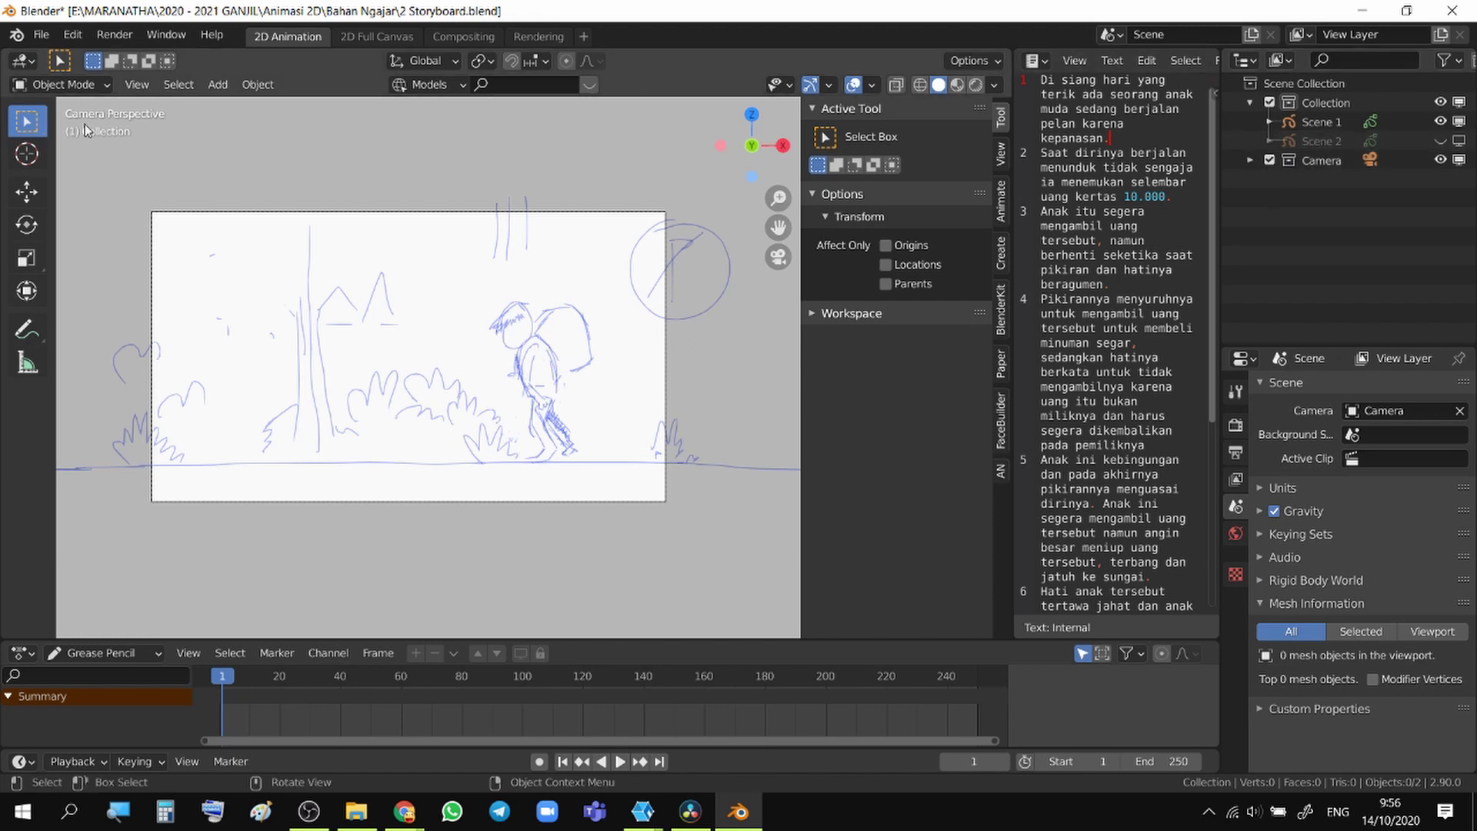
- Select the Scene 1 object in Object Mode and show its material settings
{"action": "left_click", "coordinate": [91, 86]}
{"action": "left_click", "coordinate": [1322, 124]}
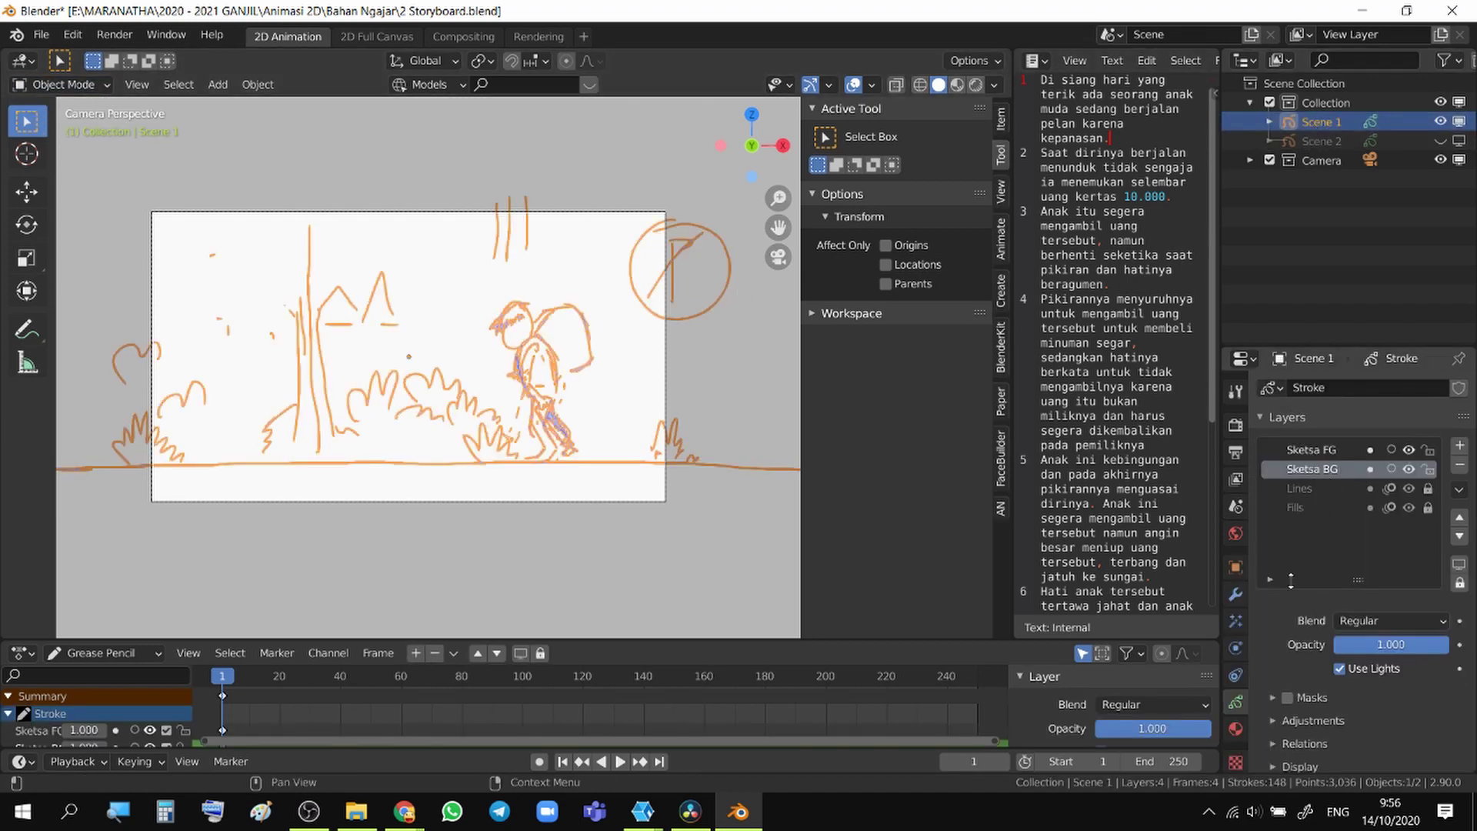
{"action": "left_click", "coordinate": [1236, 729]}
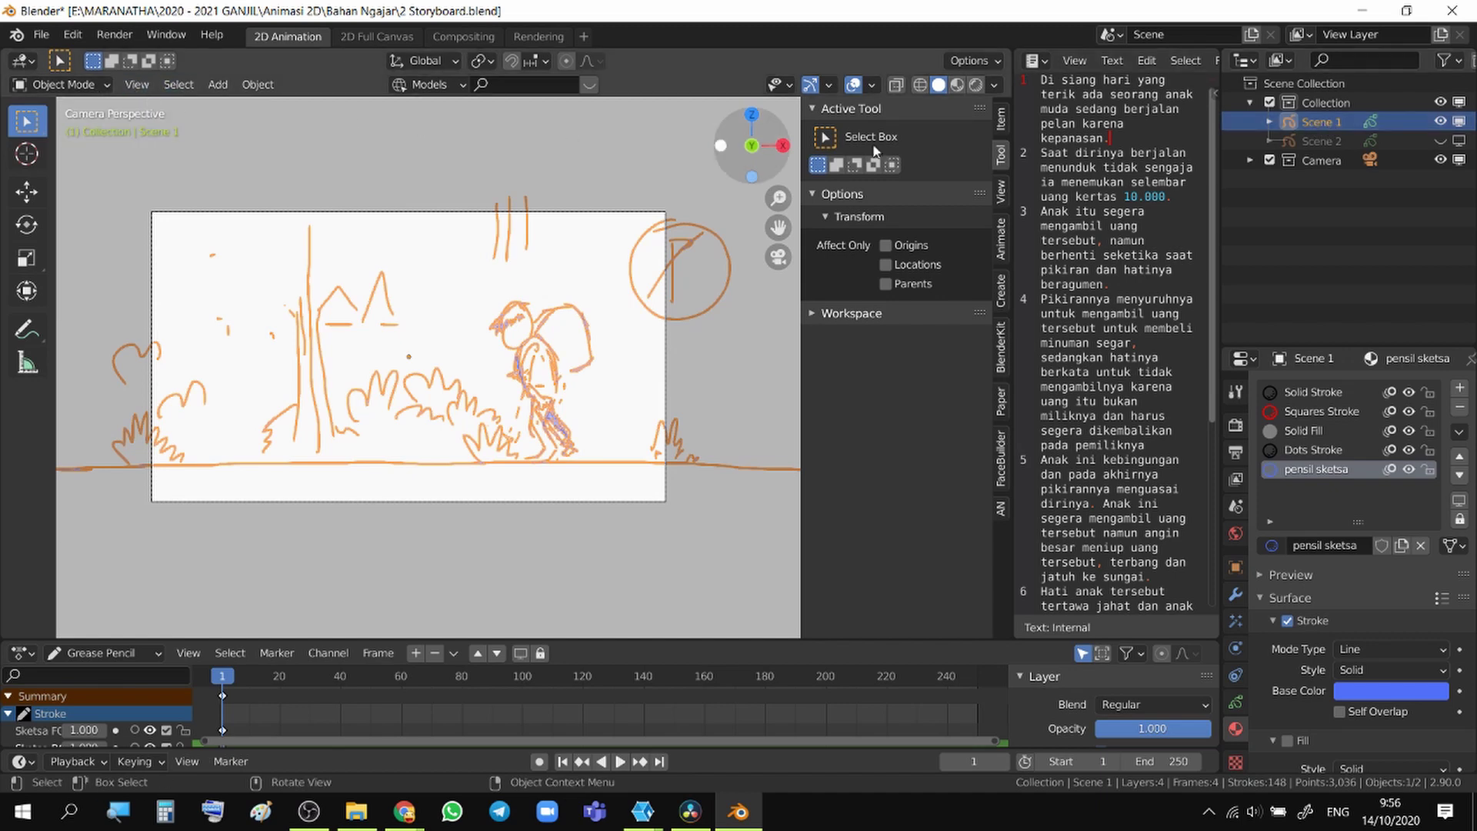
- Copy the Scene 1 object, paste the duplicate into the scene, and rename it Scene 3
{"action": "right_click", "coordinate": [1317, 125]}
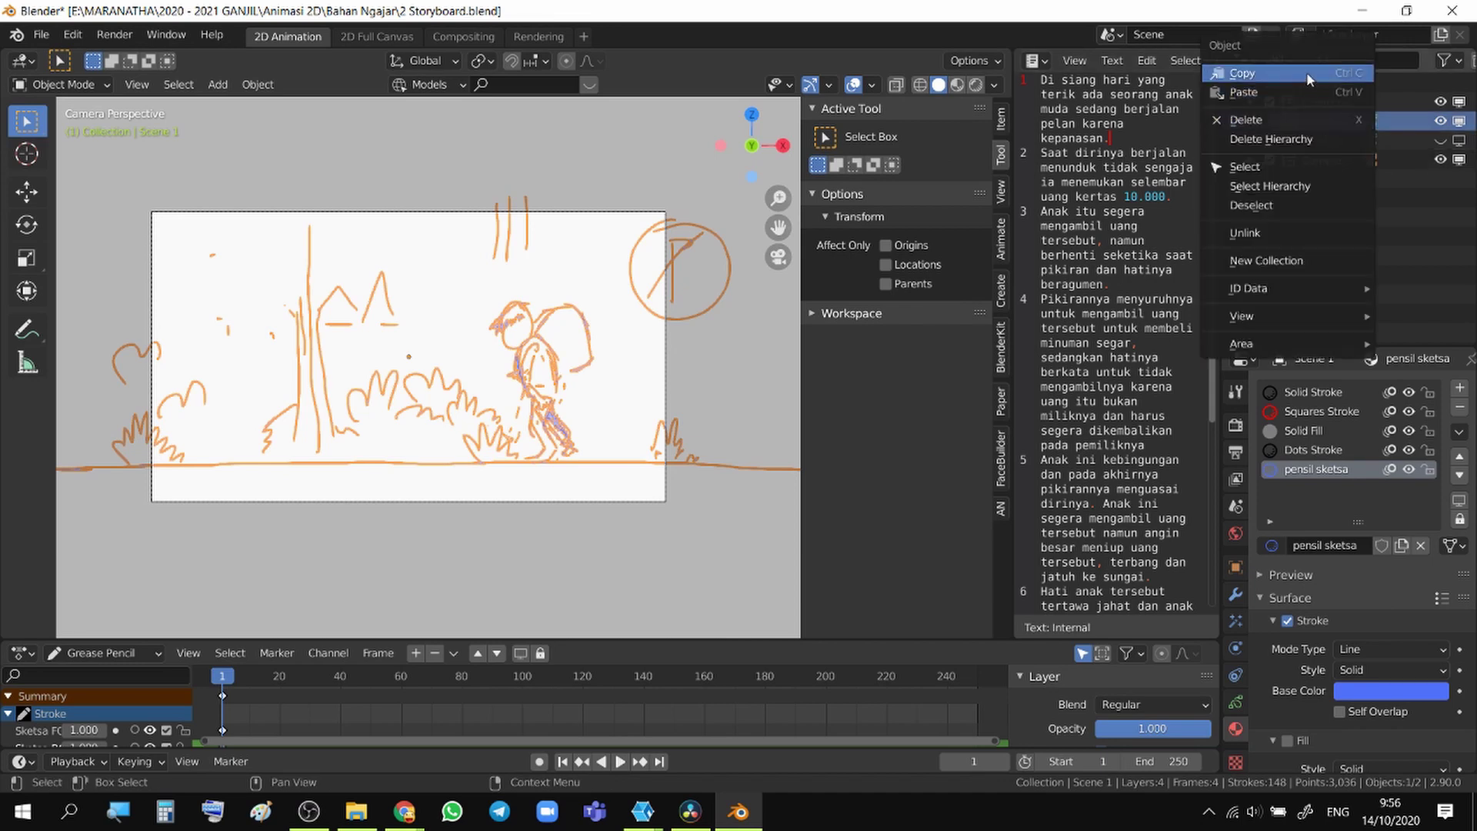
{"action": "left_click", "coordinate": [1346, 79]}
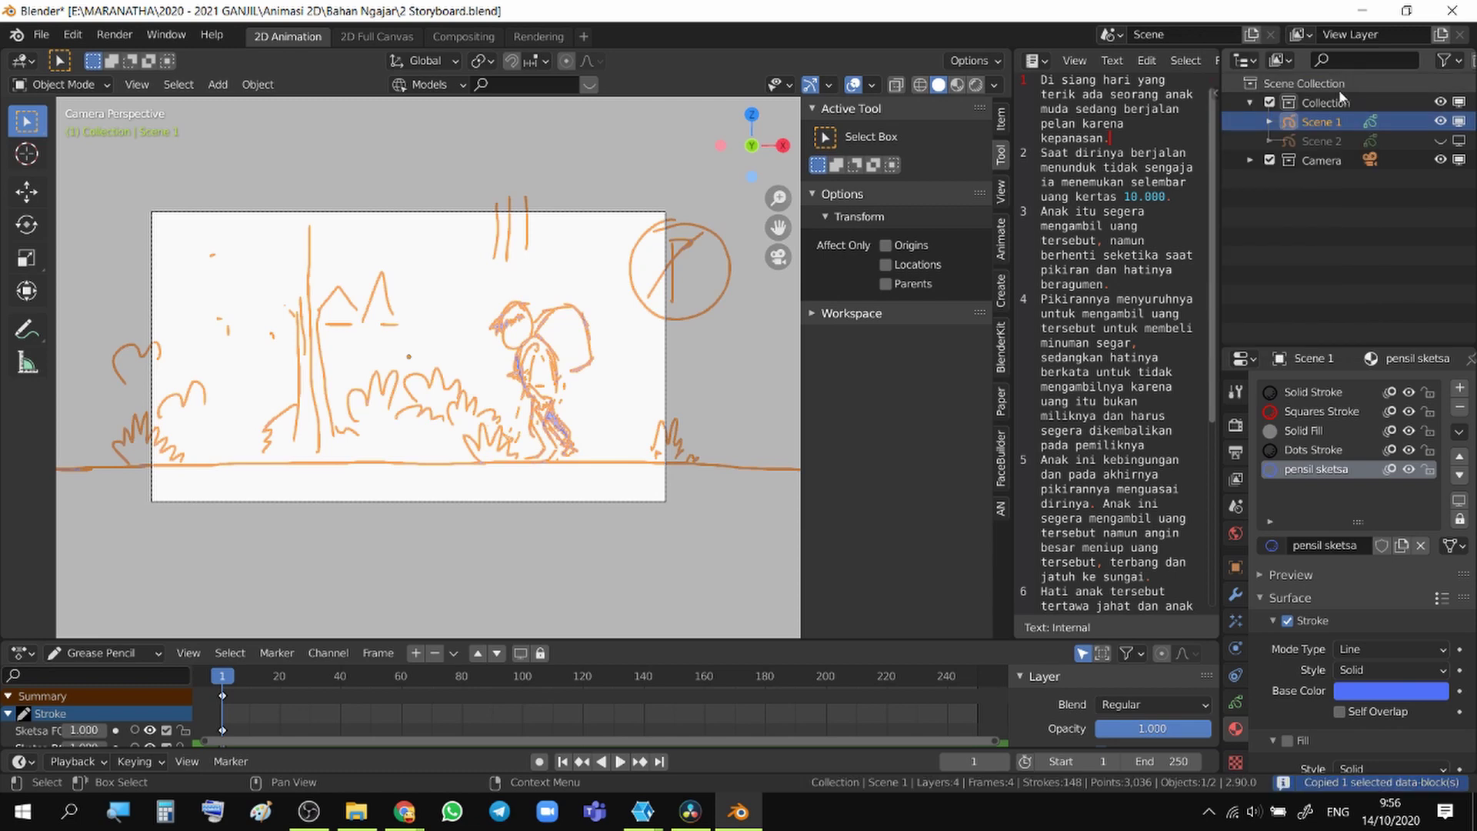
{"action": "right_click", "coordinate": [1326, 117]}
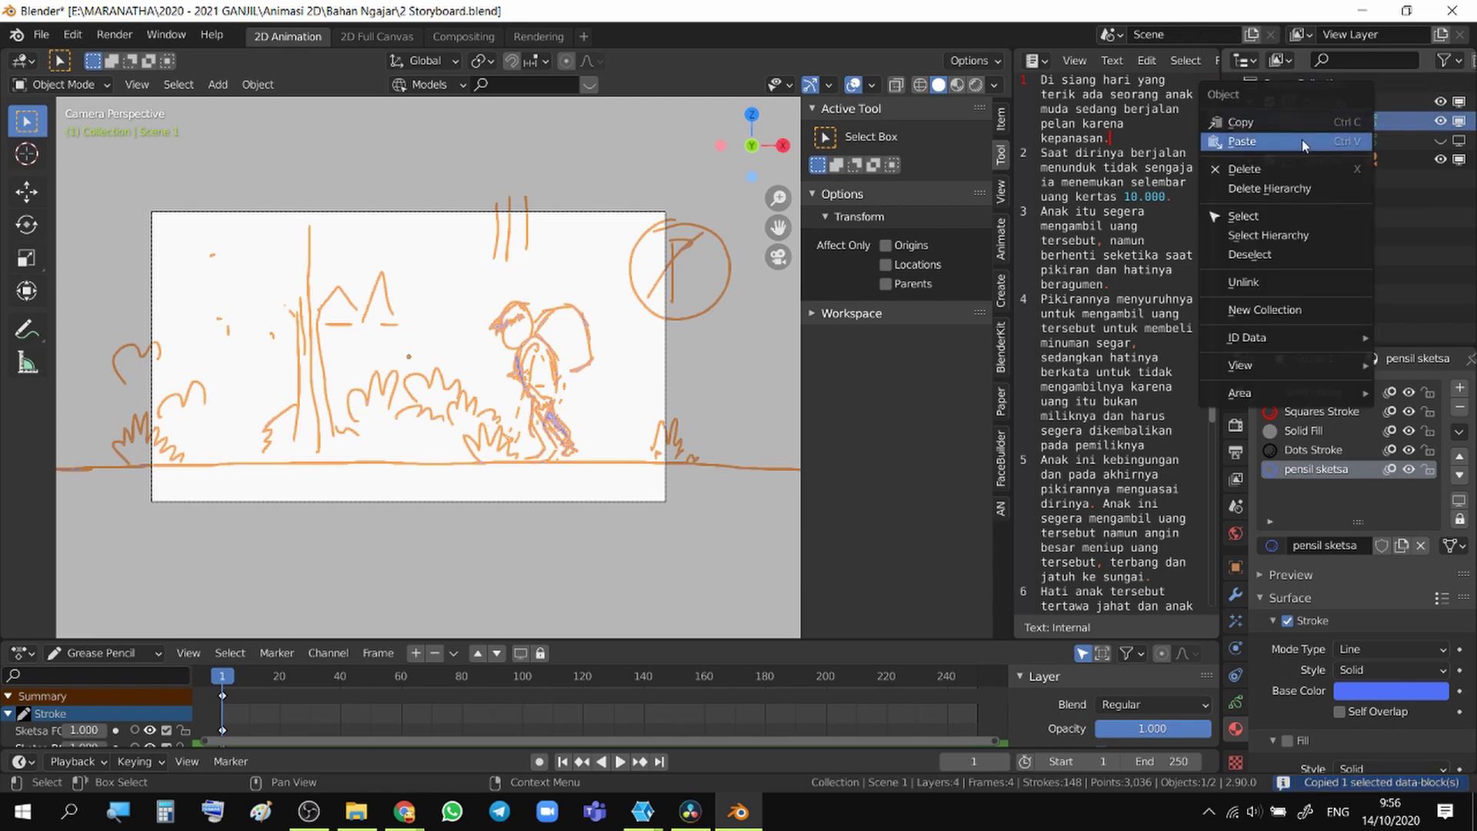
{"action": "left_click", "coordinate": [1336, 142]}
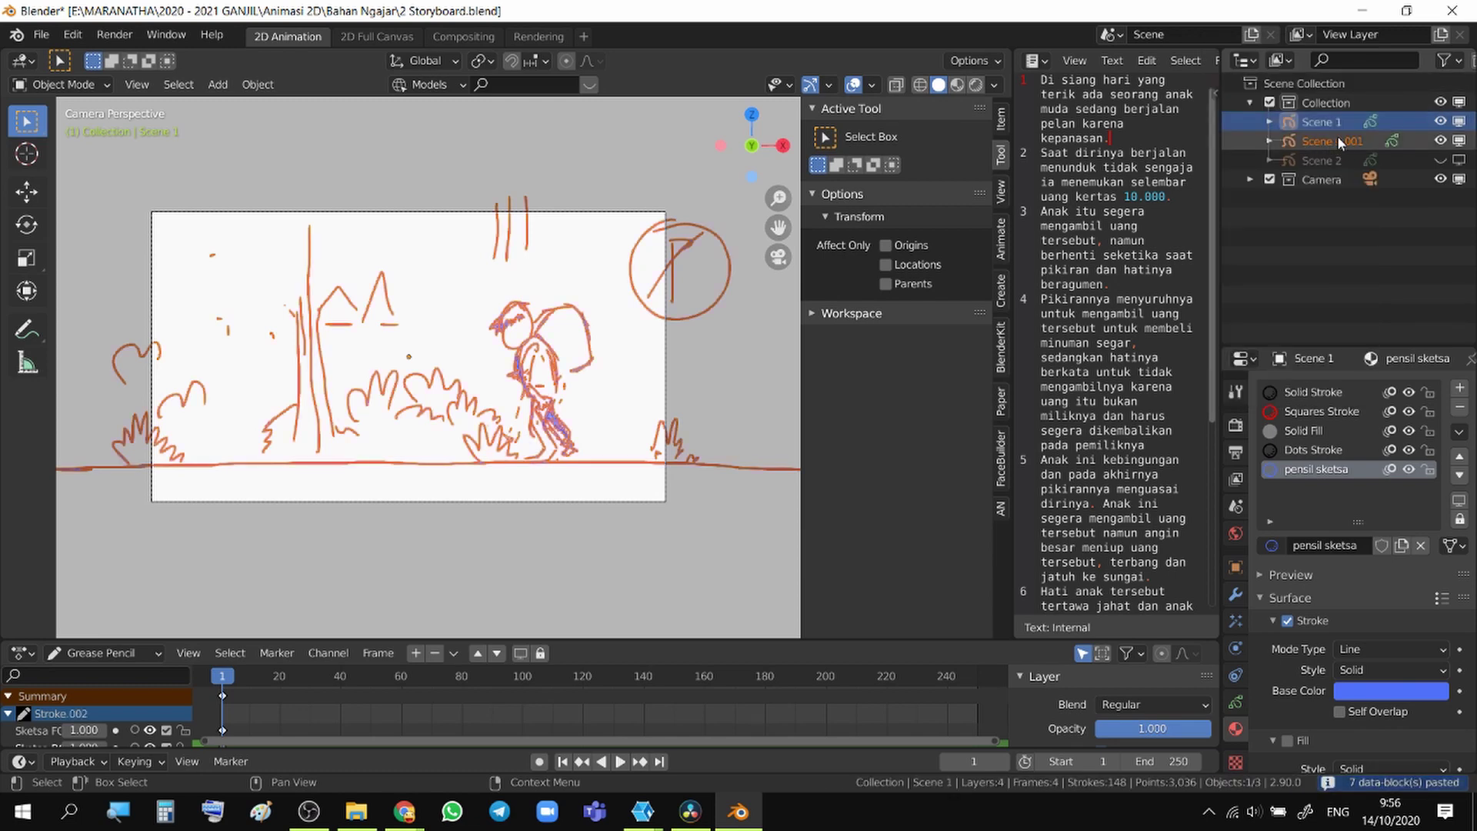
{"action": "double_click", "coordinate": [1323, 140]}
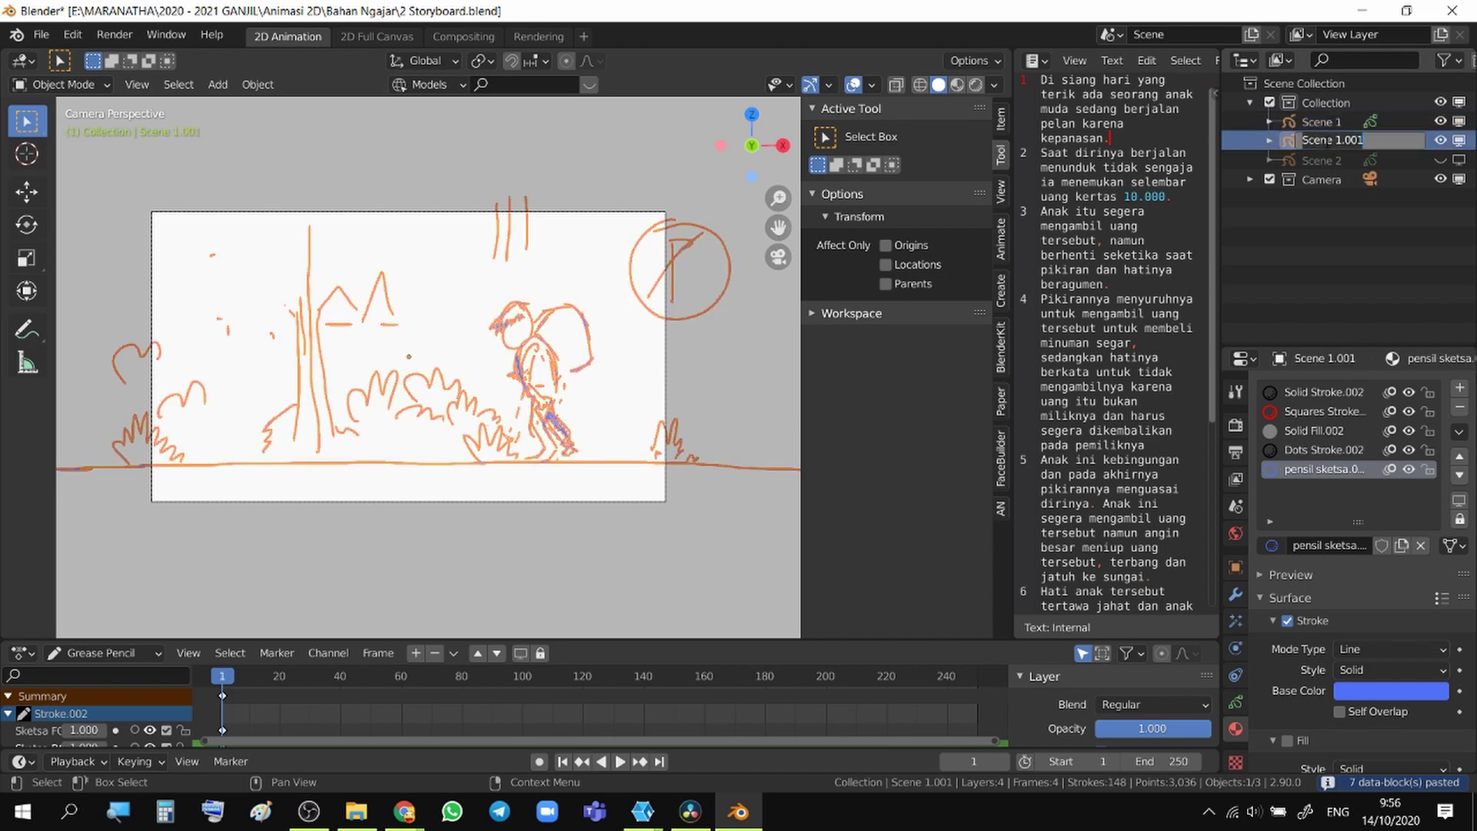
{"action": "type", "text": "Scene"}
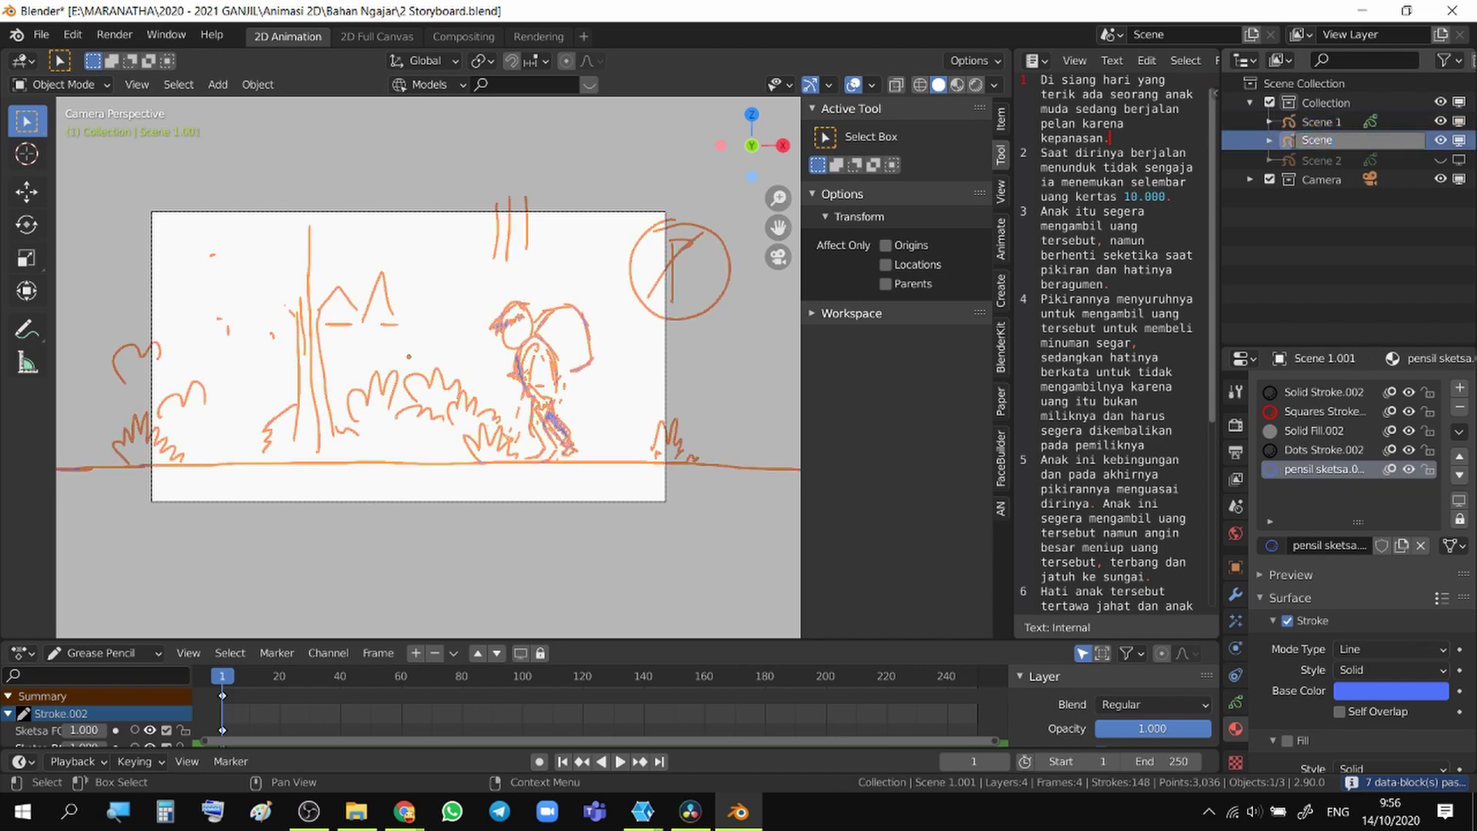
{"action": "type", "text": " 3"}
{"action": "key", "text": "Return"}
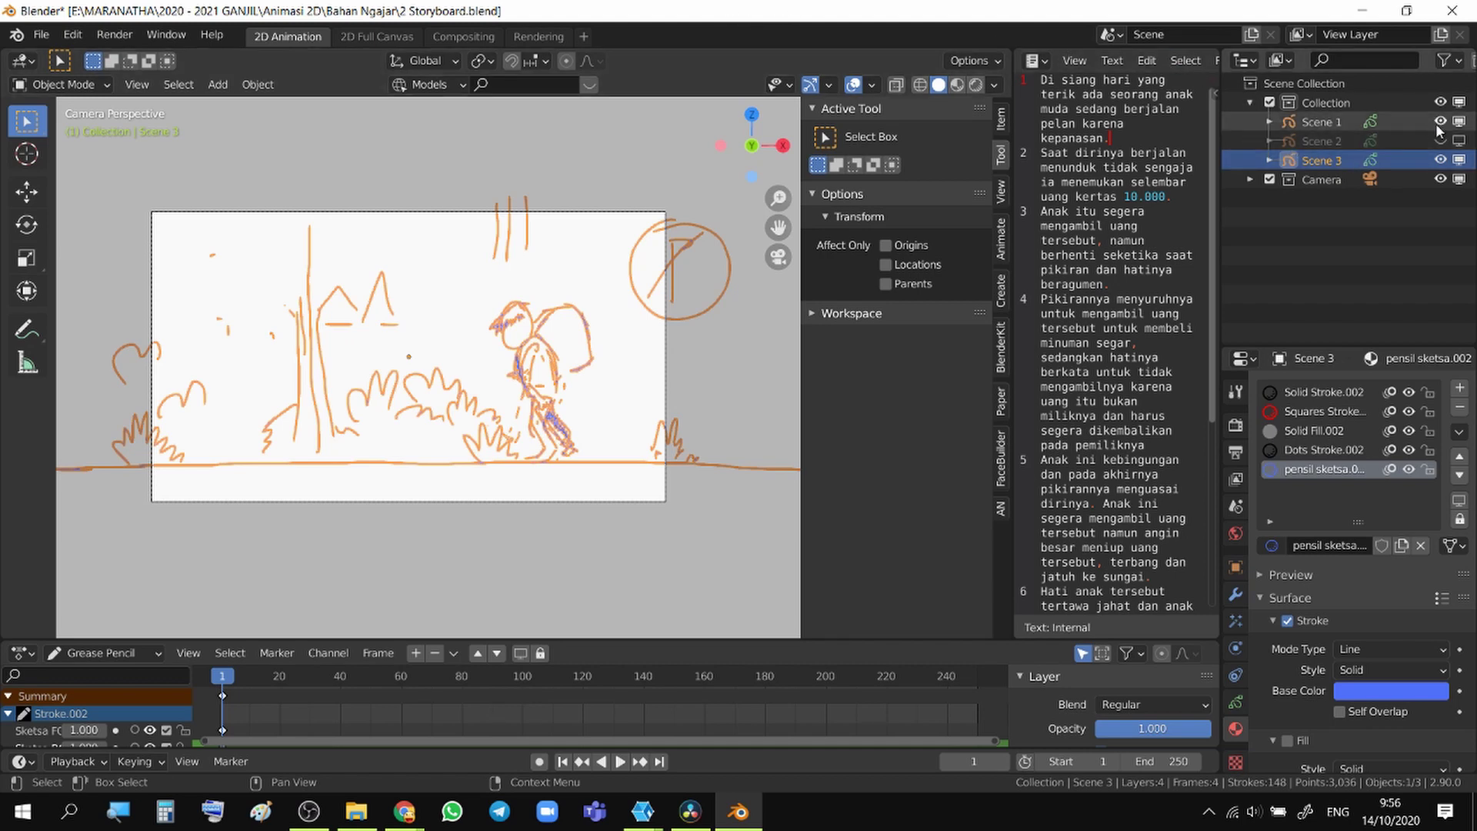
- Hide the Scene 1 object and switch the Scene 3 object to Draw mode with its layer list shown
{"action": "left_click", "coordinate": [1334, 123]}
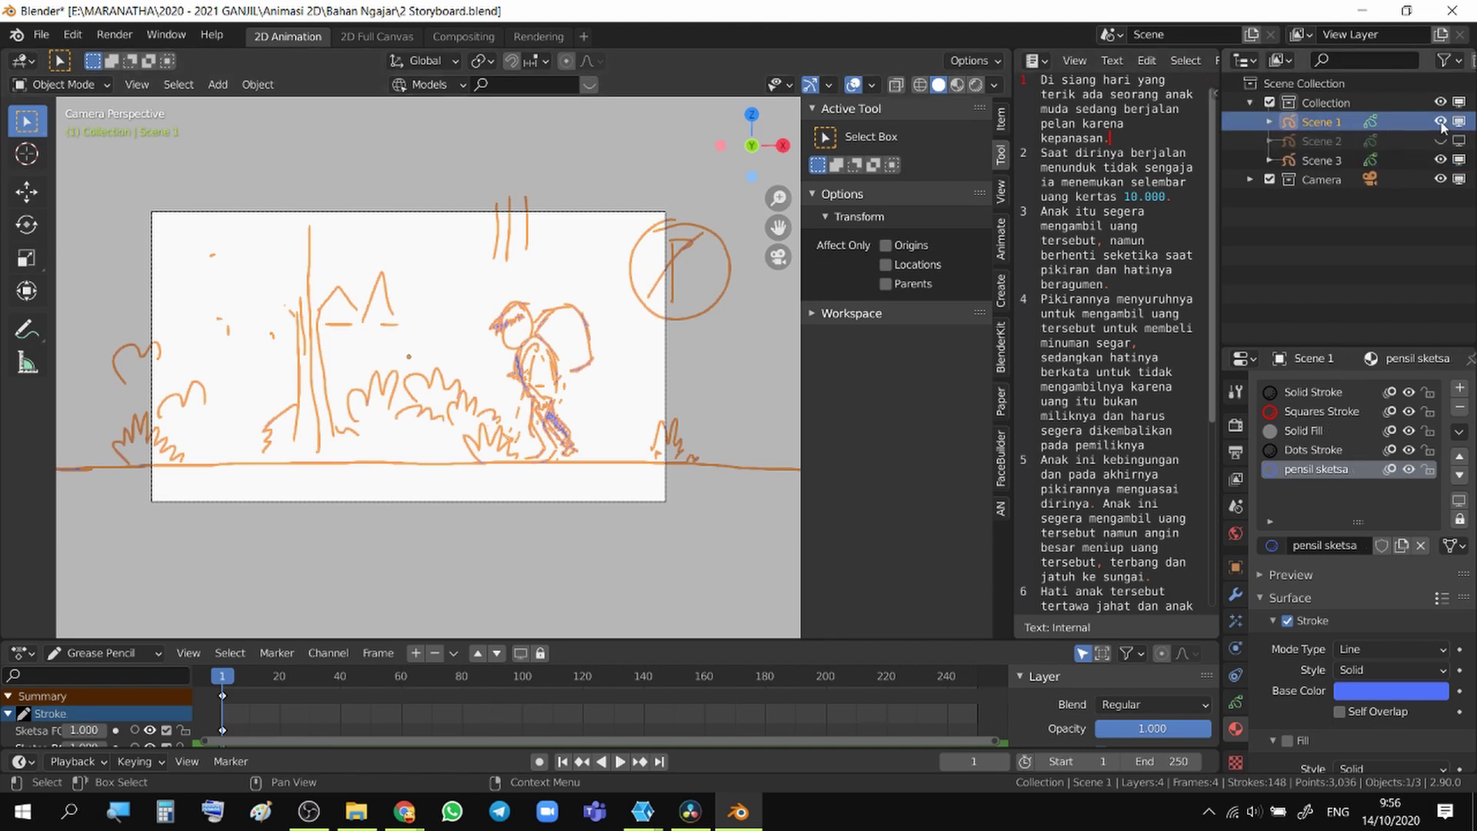
{"action": "left_click", "coordinate": [1441, 121]}
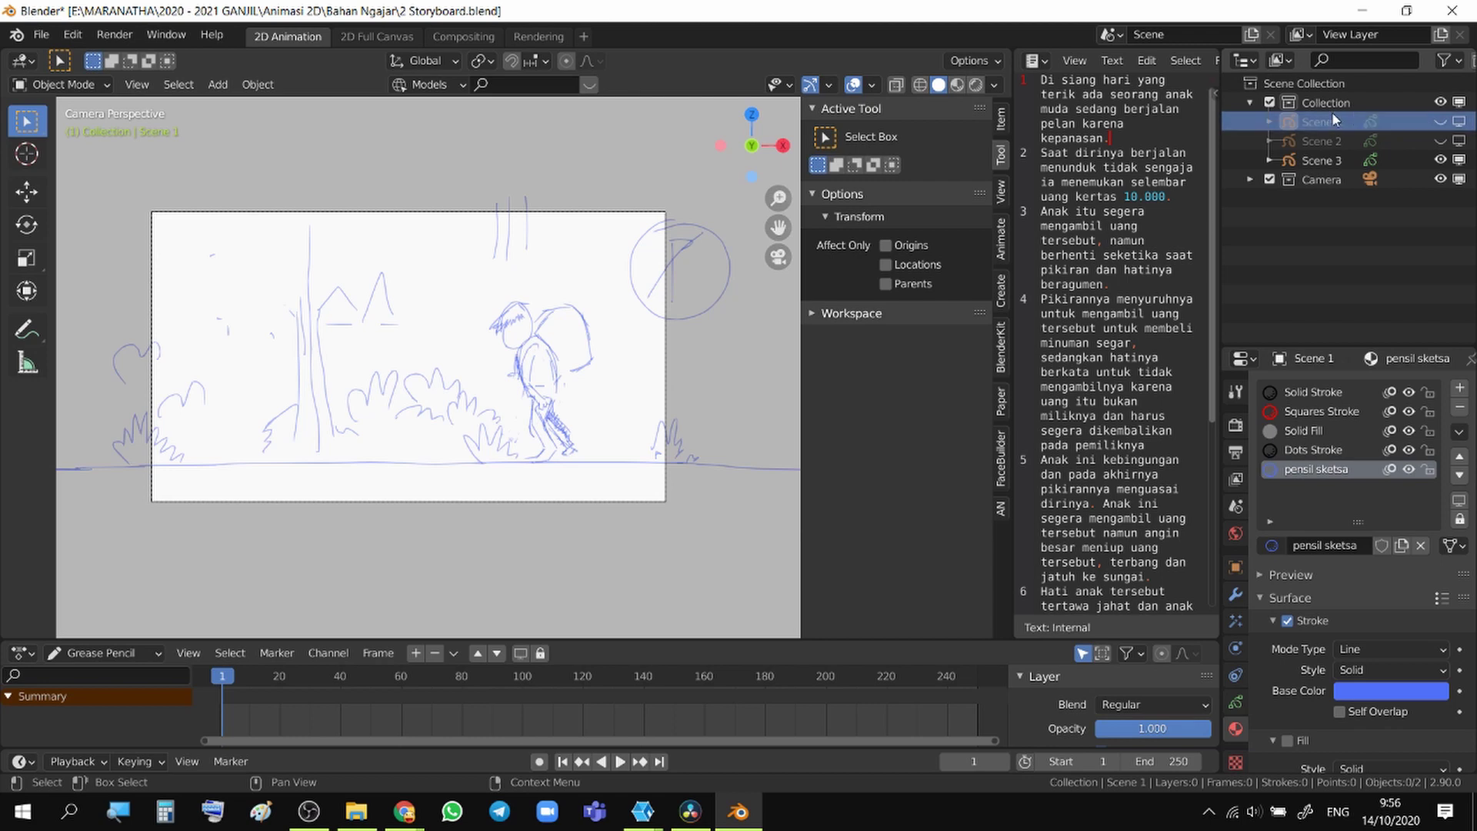
{"action": "left_click", "coordinate": [1300, 160]}
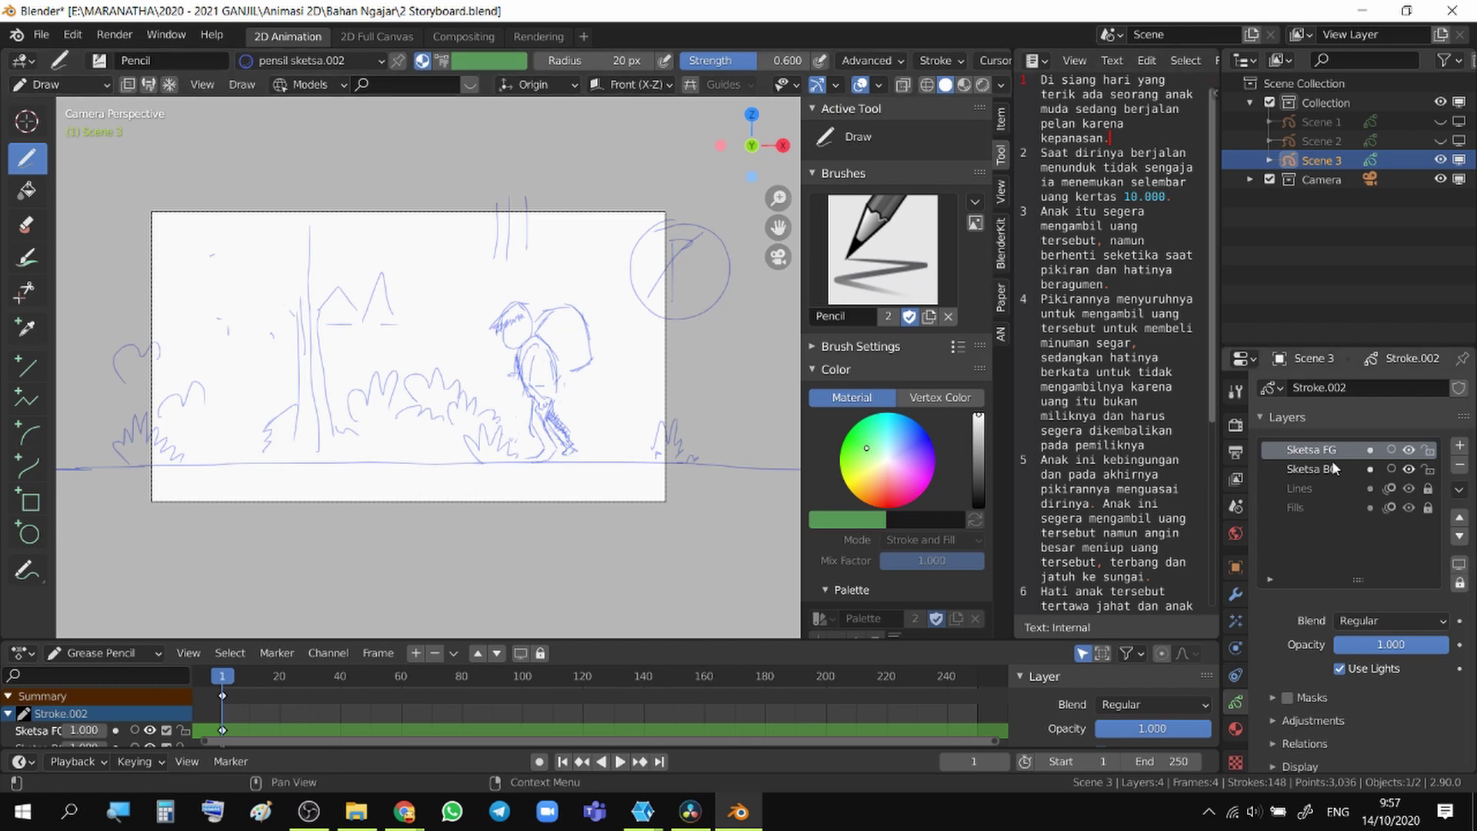
- Replace Scene 3's Sketsa FG and Sketsa BG layers with a new layer named BG
{"action": "left_click", "coordinate": [1458, 466]}
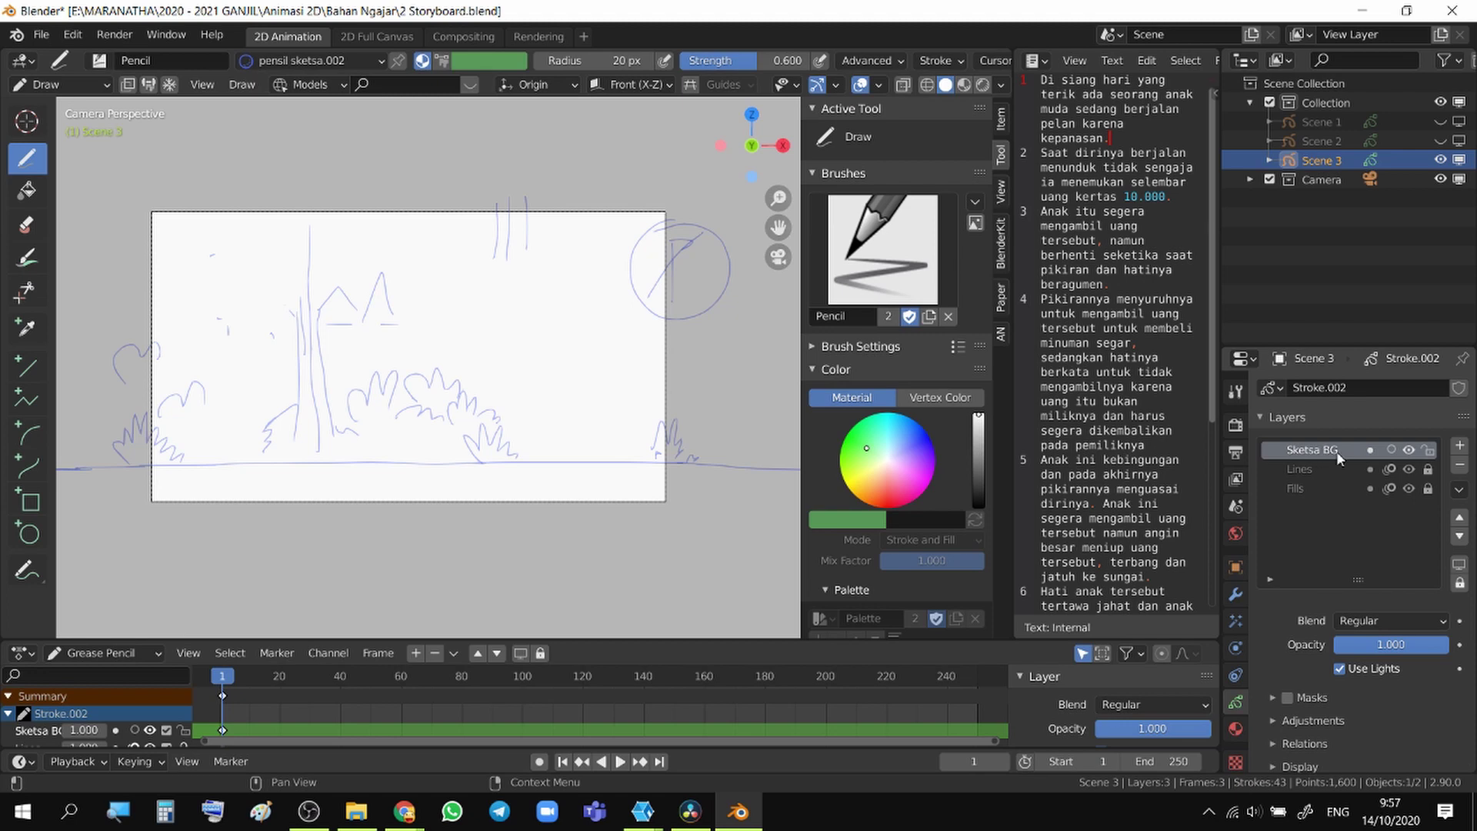
{"action": "left_click", "coordinate": [1458, 465]}
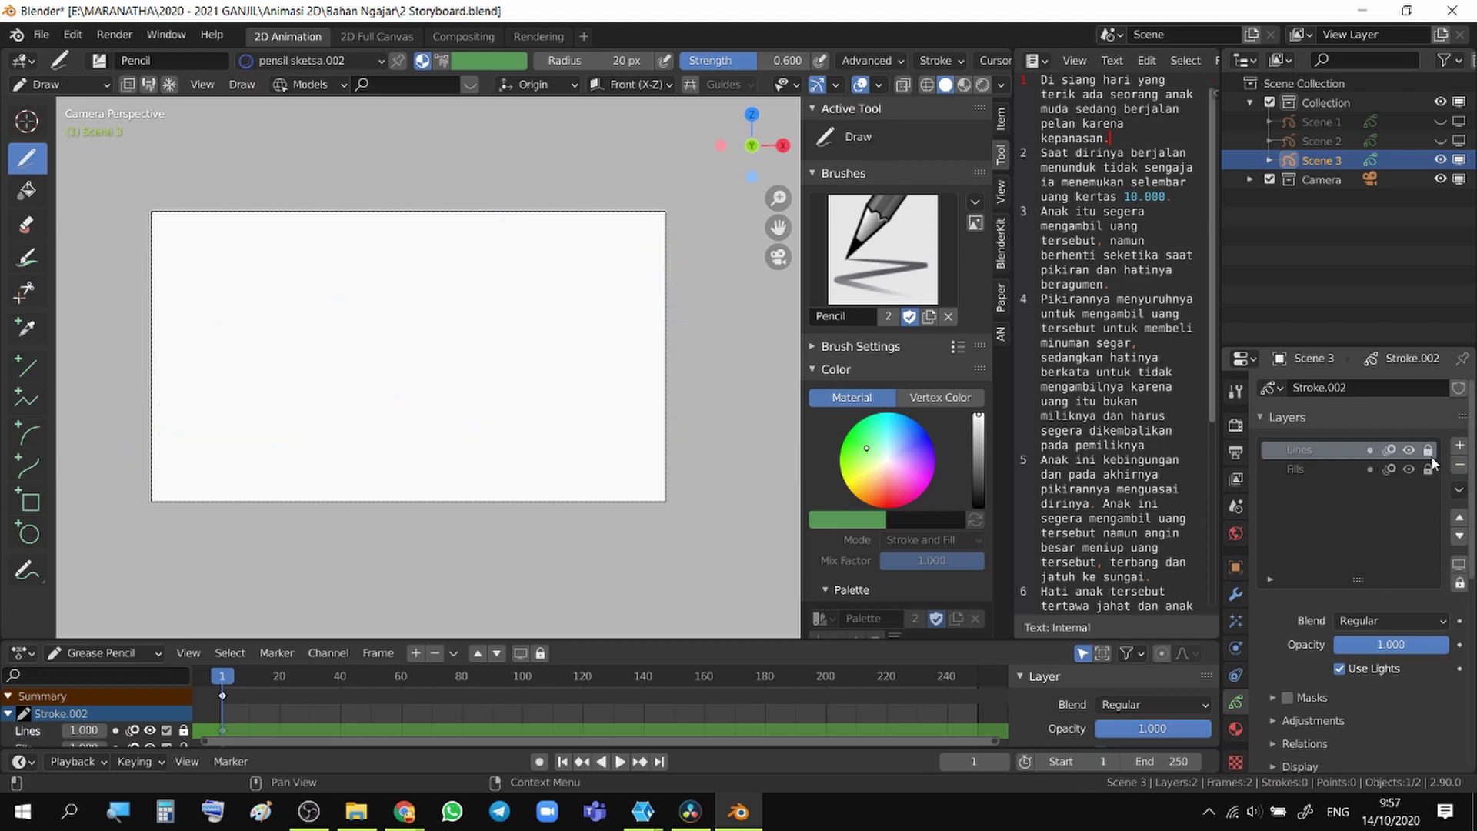
{"action": "left_click", "coordinate": [1460, 445]}
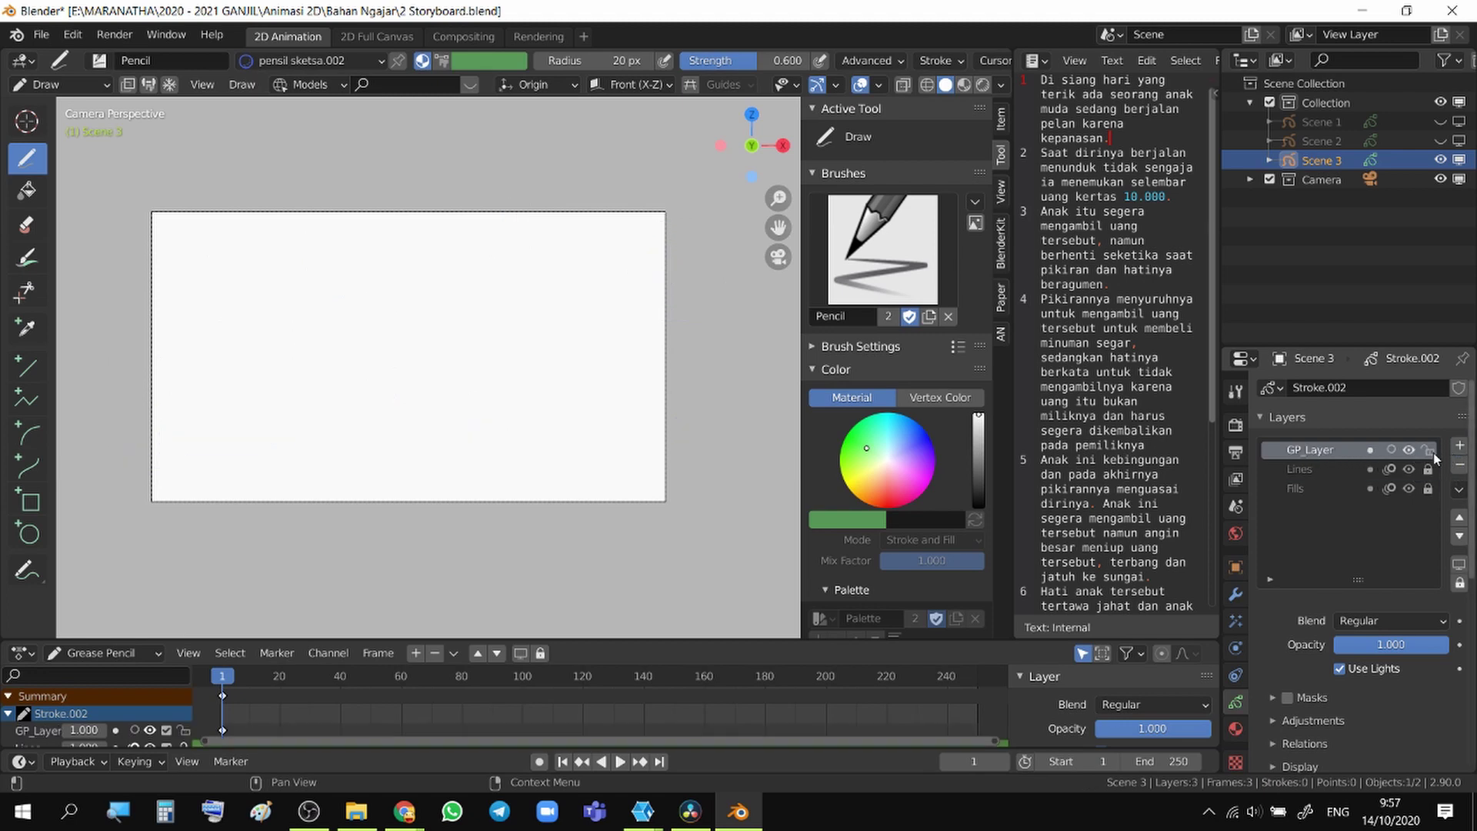
{"action": "double_click", "coordinate": [1320, 451]}
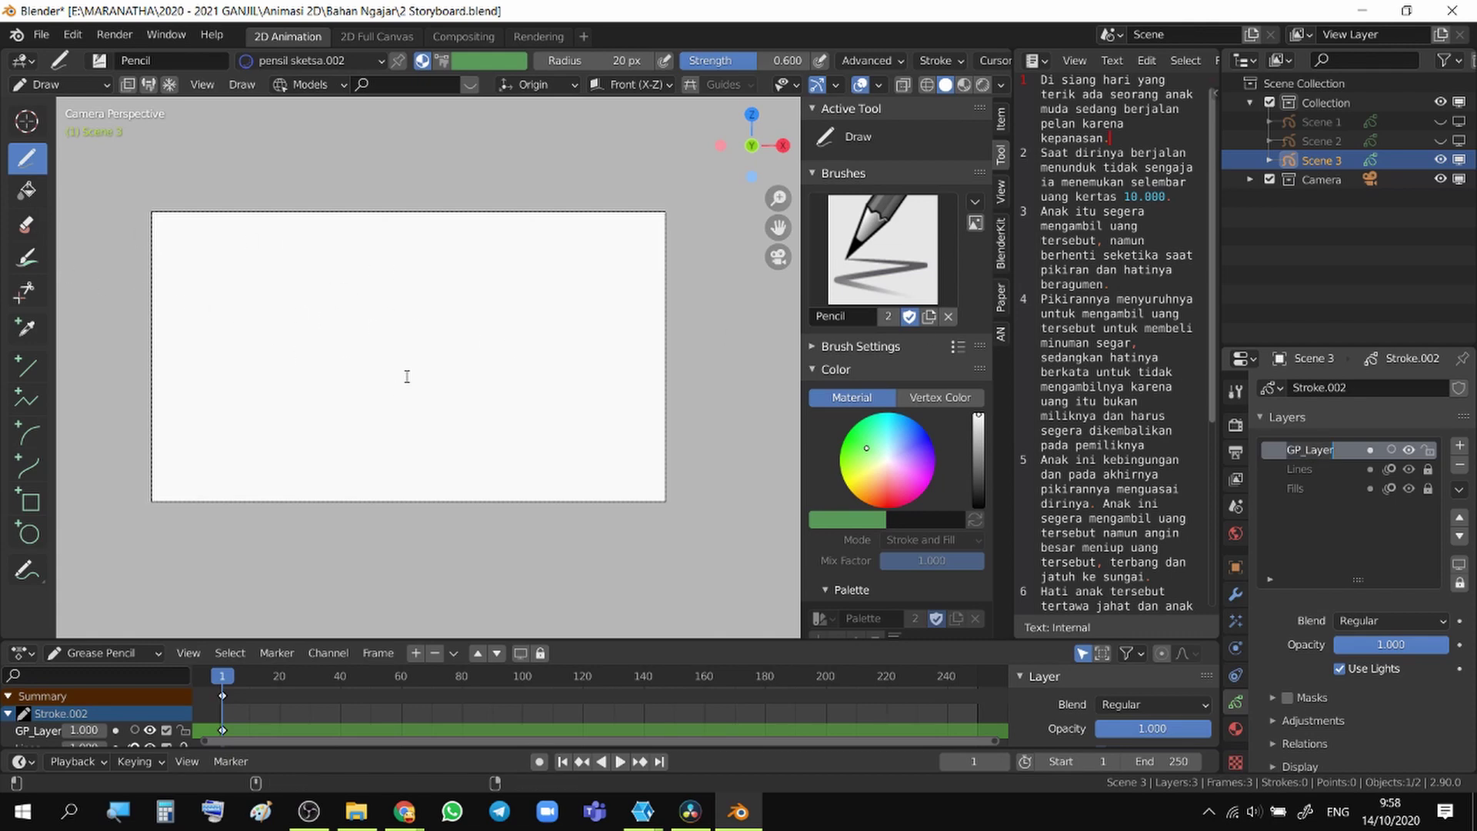
{"action": "type", "text": "BG"}
{"action": "key", "text": "Return"}
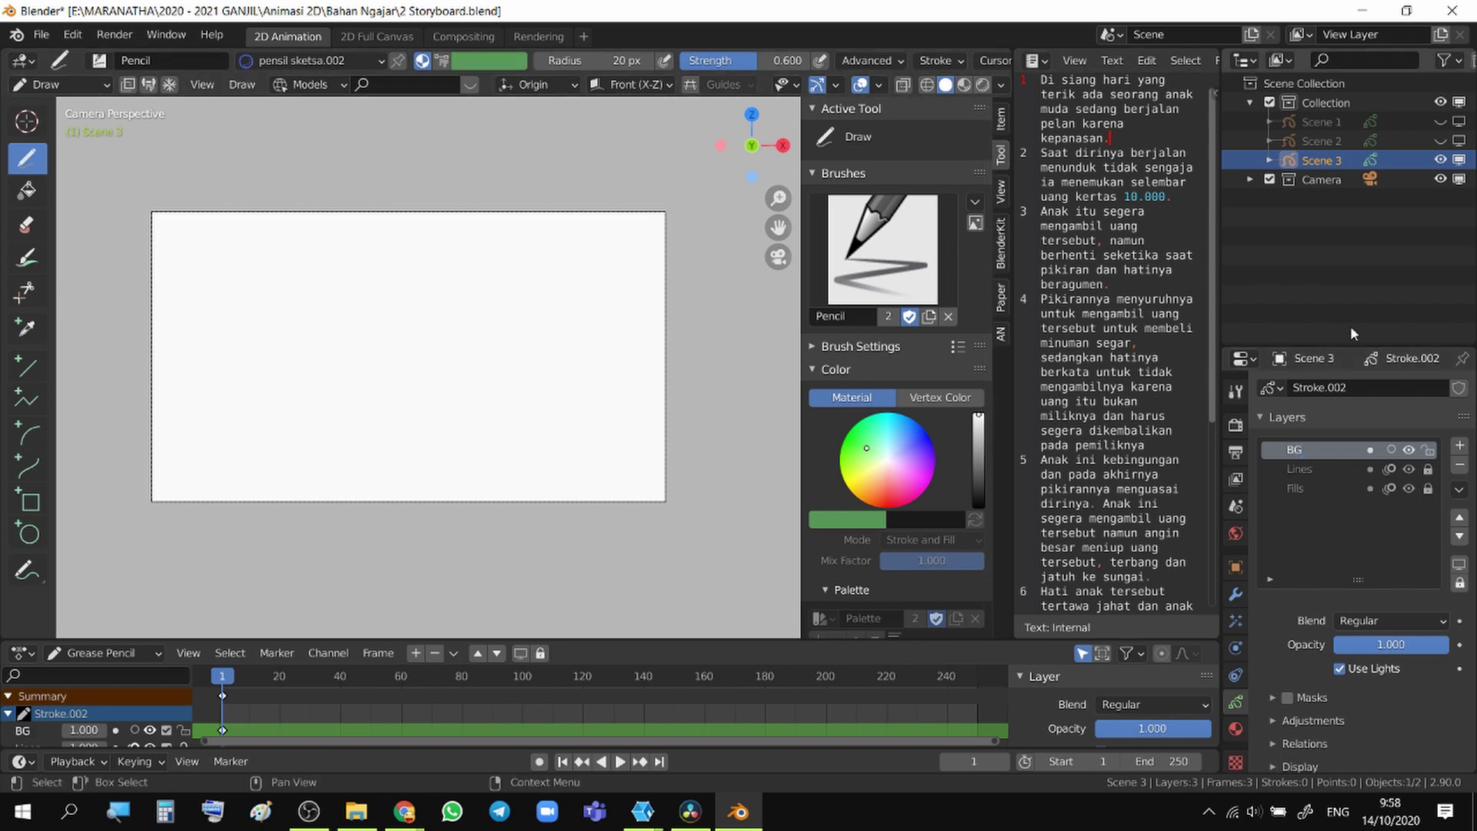
- Add a layer named FG above BG in Scene 3 and lock the BG layer
{"action": "left_click", "coordinate": [1460, 445]}
{"action": "double_click", "coordinate": [1319, 450]}
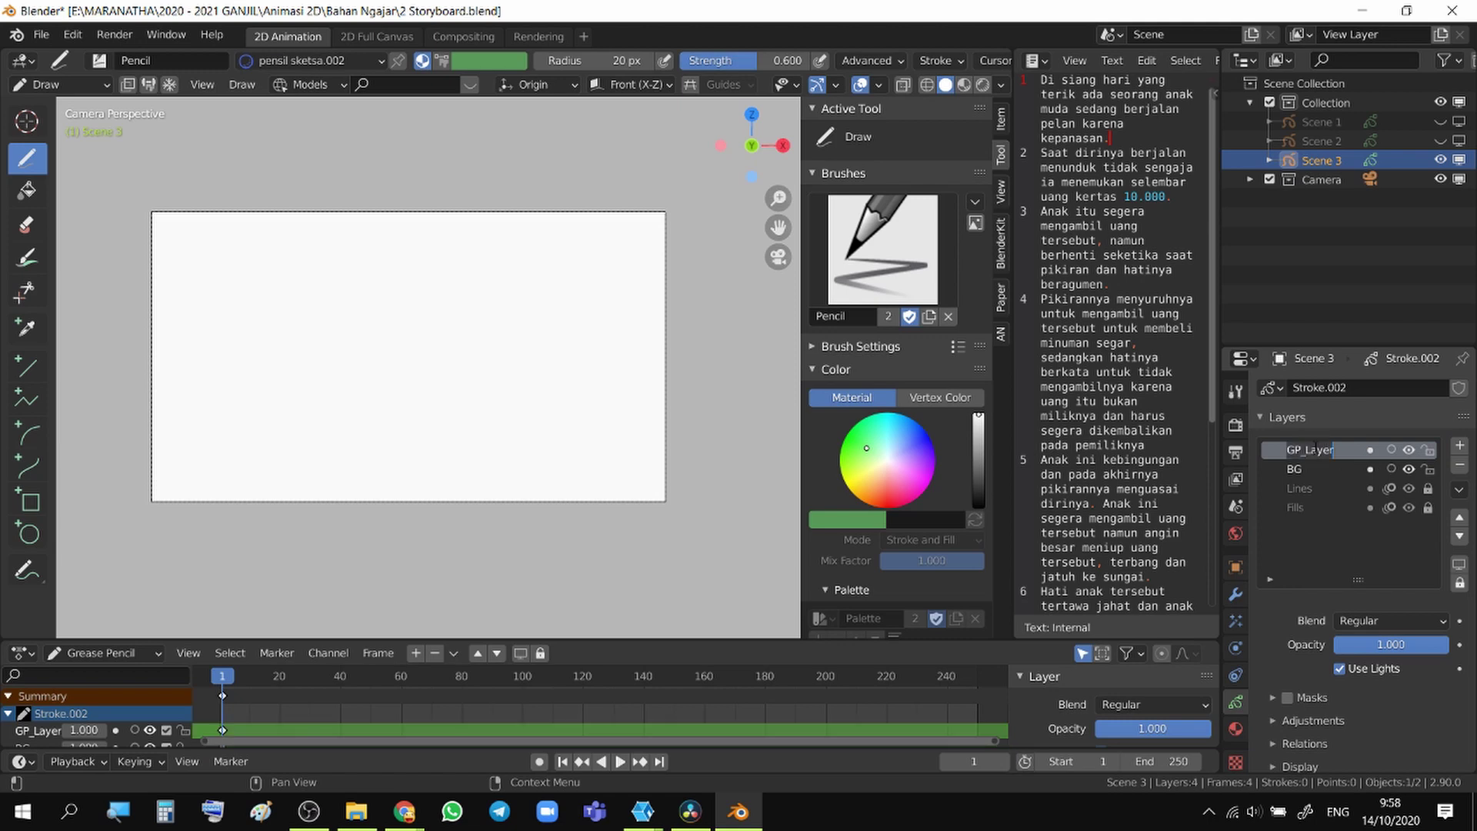
{"action": "type", "text": "FG"}
{"action": "key", "text": "Return"}
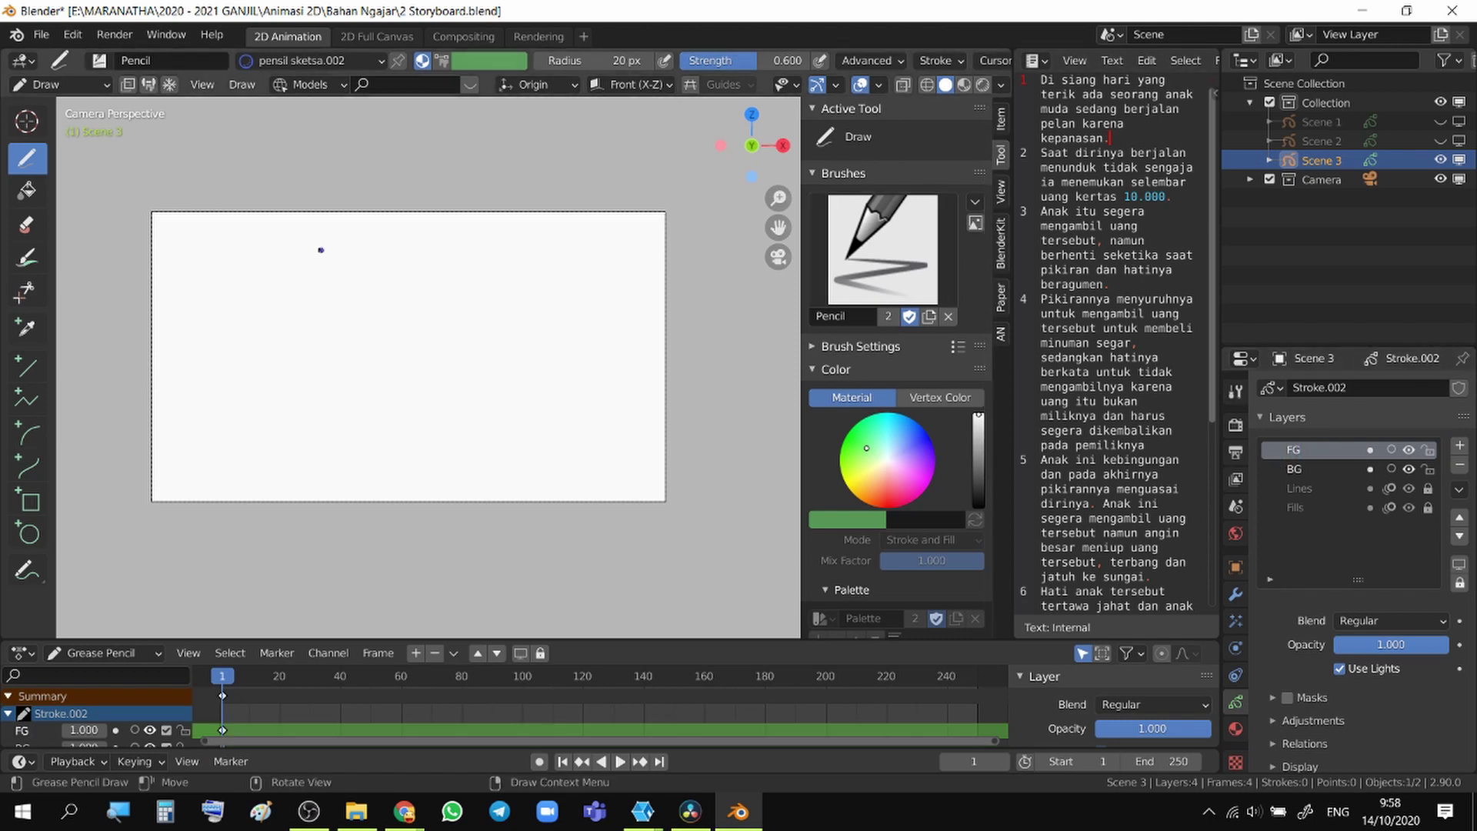
{"action": "left_click", "coordinate": [1428, 469]}
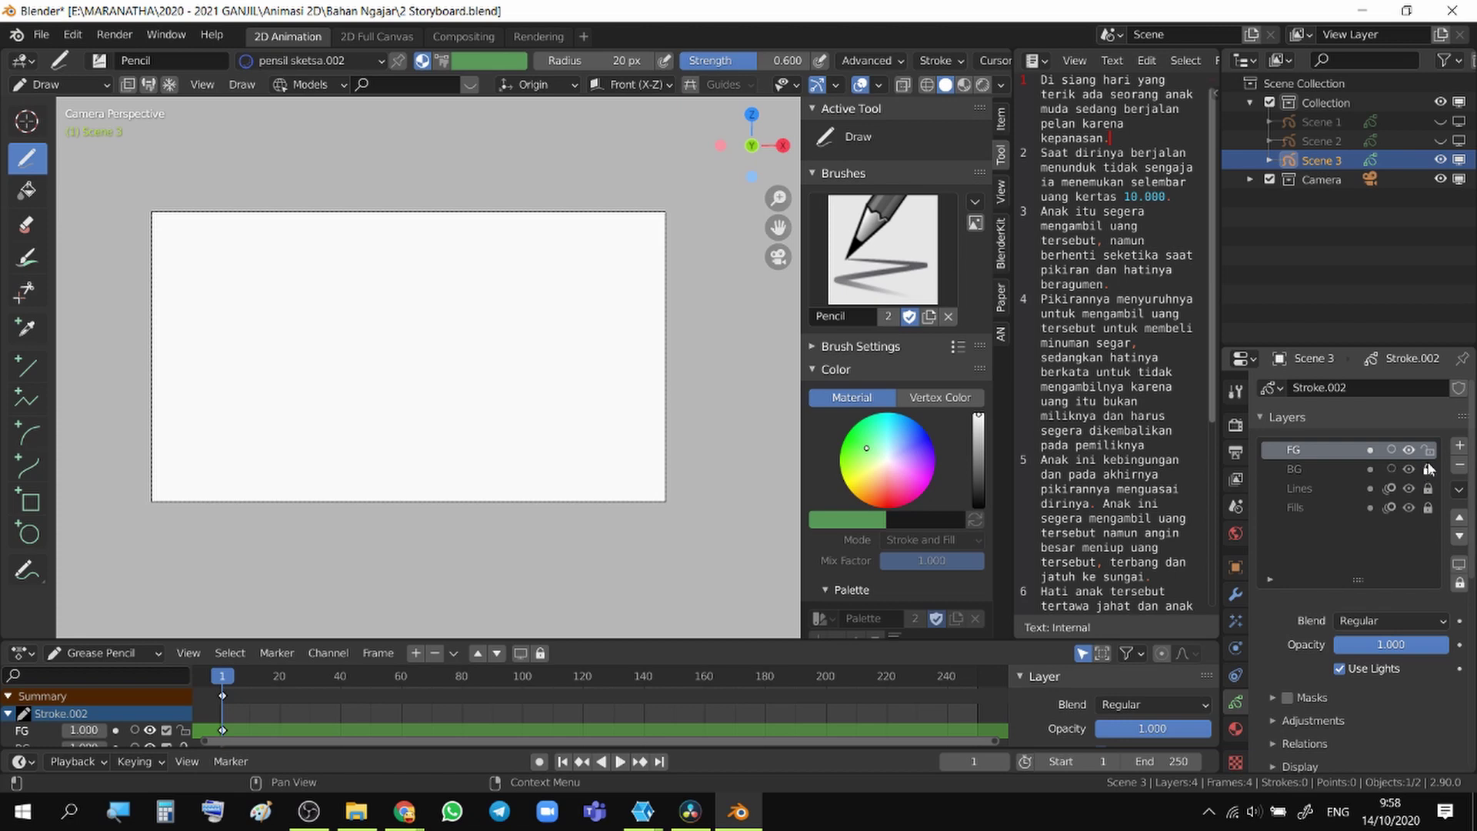
- Draw a wavy diagonal test stroke across the Scene 3 frame on the FG layer and show the object's materials
{"action": "mouse_move", "coordinate": [258, 274]}
{"action": "left_mouse_down"}
{"action": "mouse_move", "coordinate": [284, 318]}
{"action": "mouse_move", "coordinate": [572, 444]}
{"action": "left_mouse_up"}
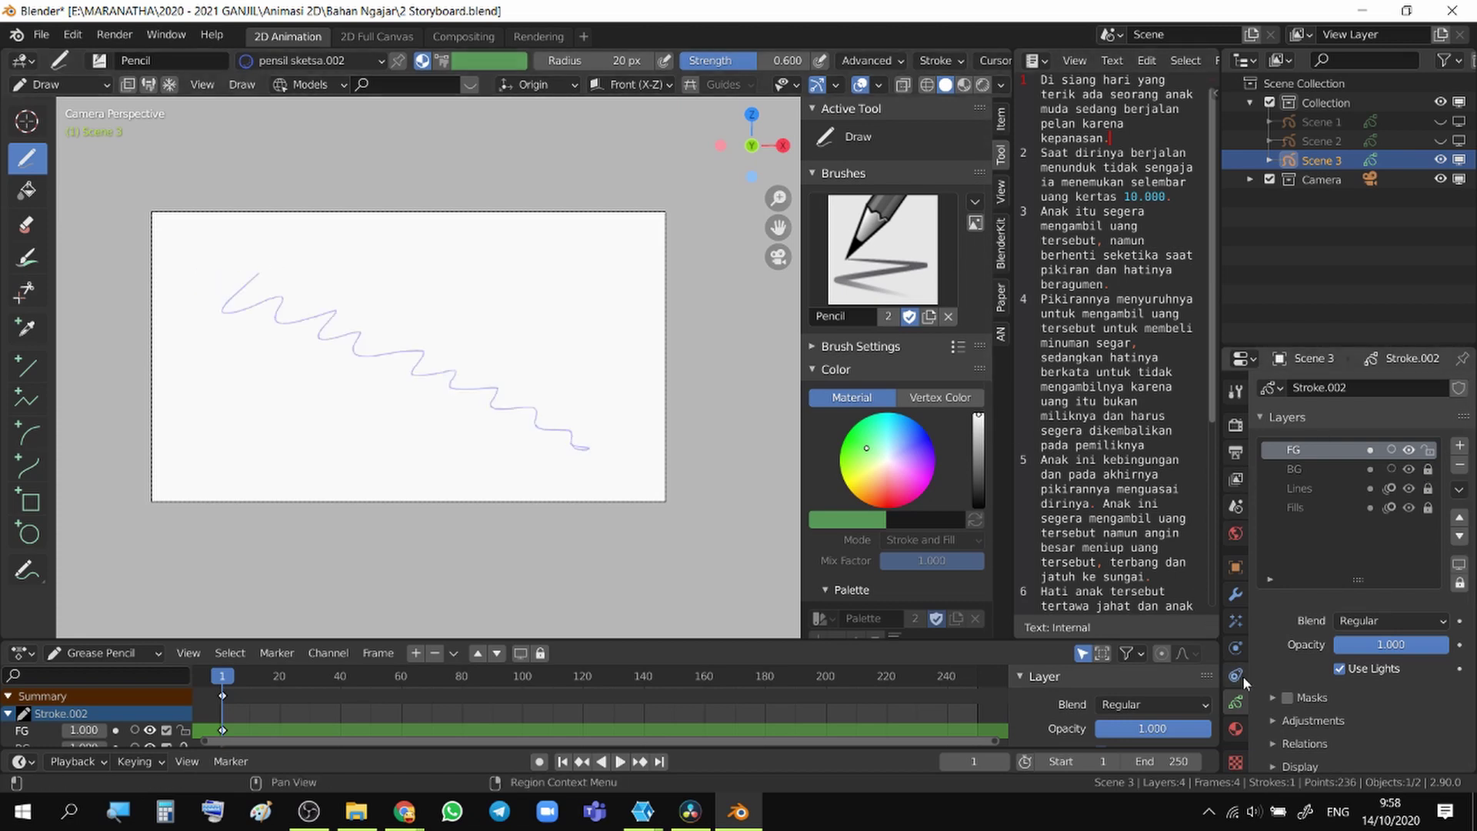
{"action": "left_click", "coordinate": [1235, 731]}
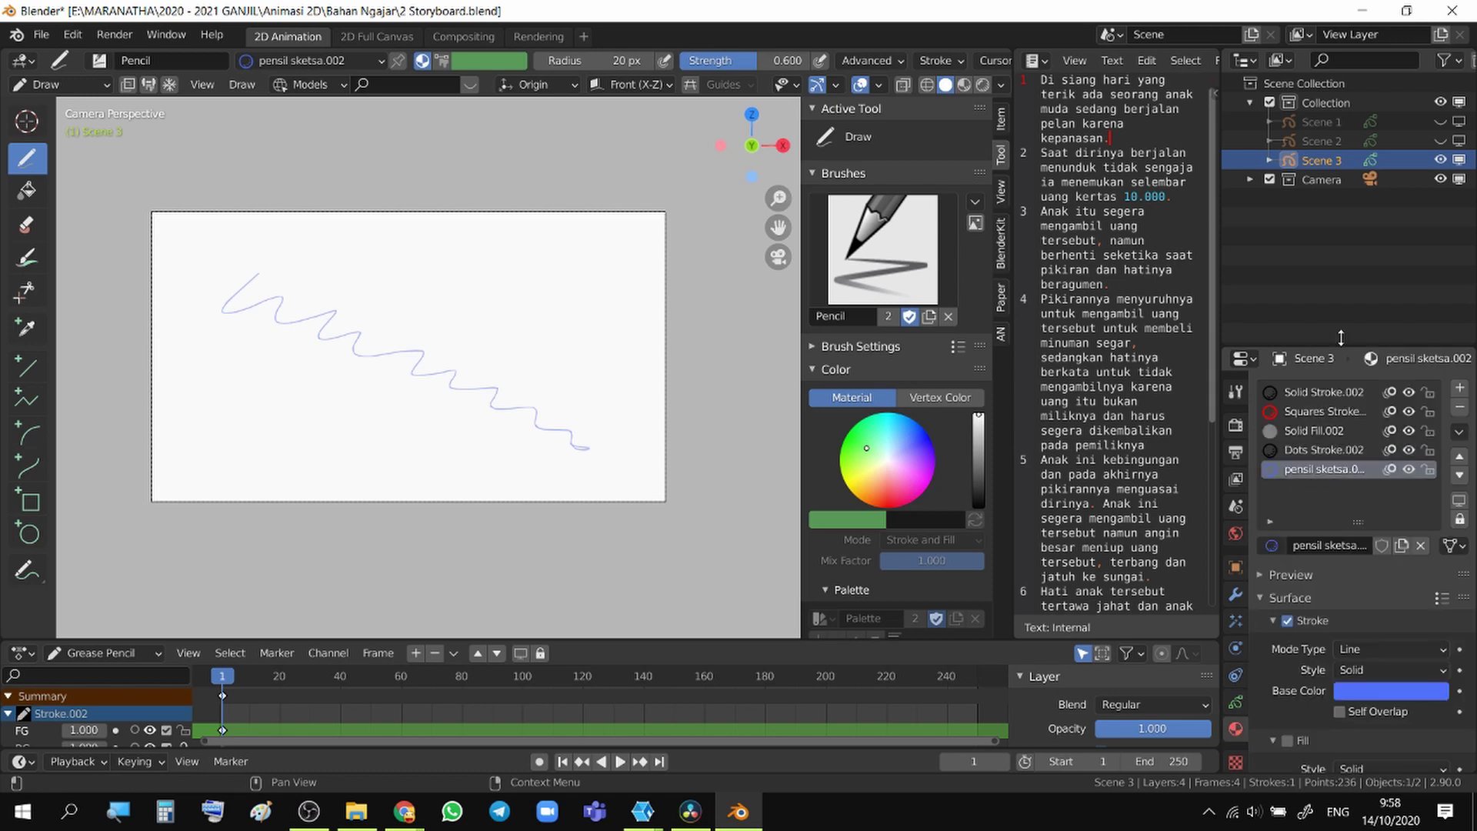
{"action": "left_click", "coordinate": [1330, 144]}
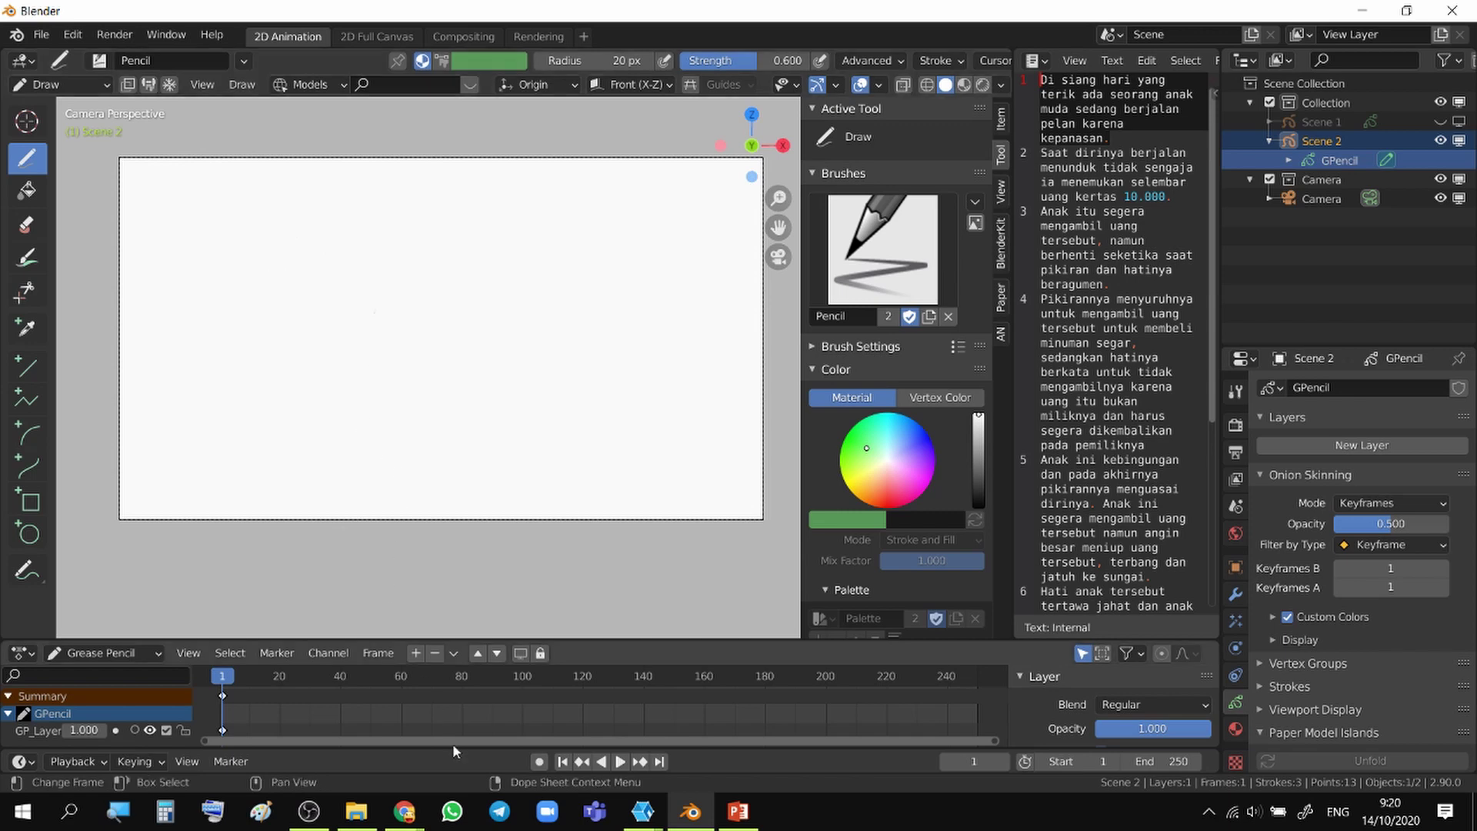
{"action": "left_click", "coordinate": [357, 811]}
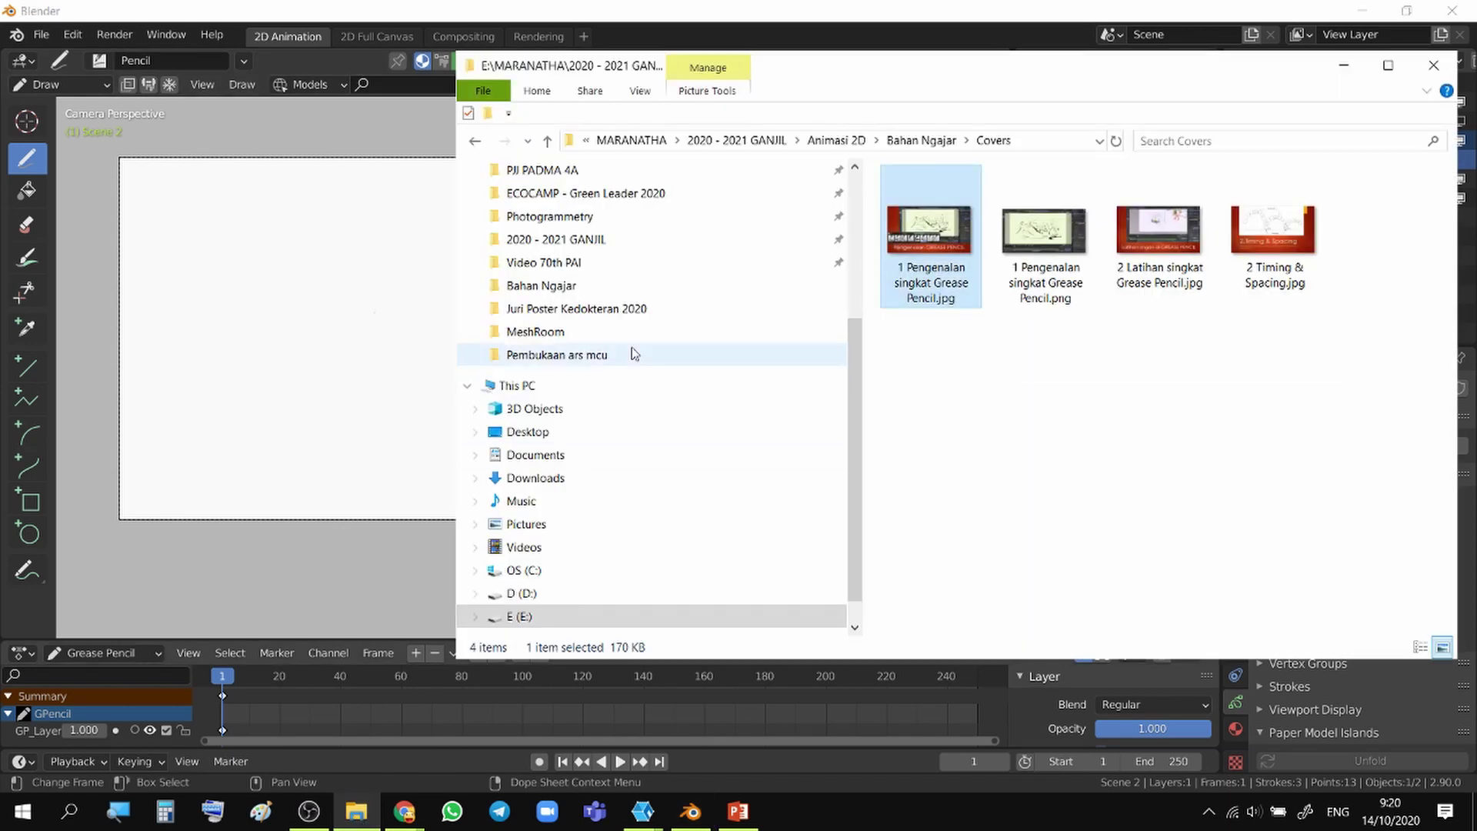
{"action": "left_click", "coordinate": [930, 141]}
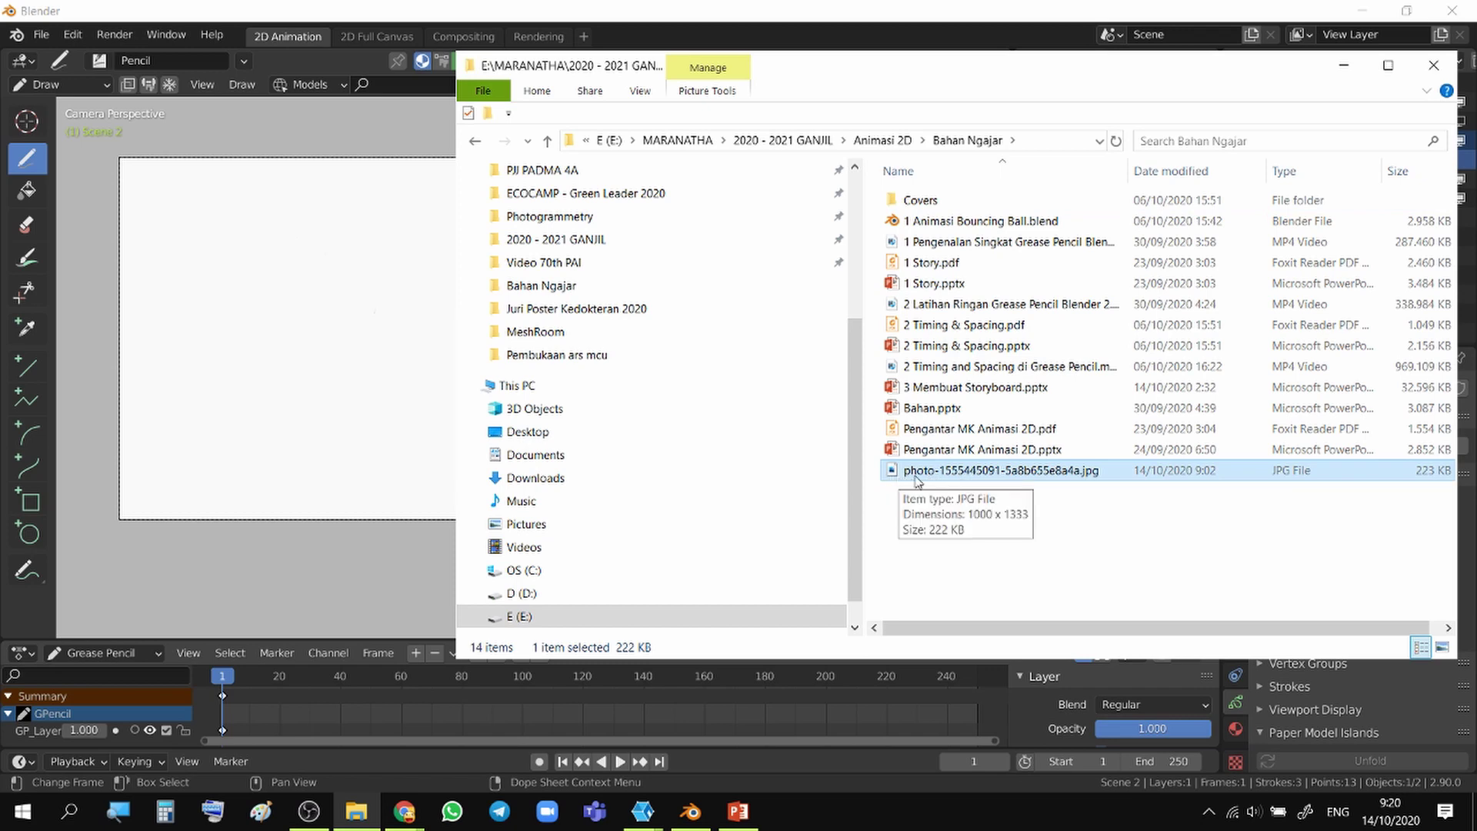
{"action": "left_click_drag", "start_coordinate": [924, 471], "coordinate": [308, 369]}
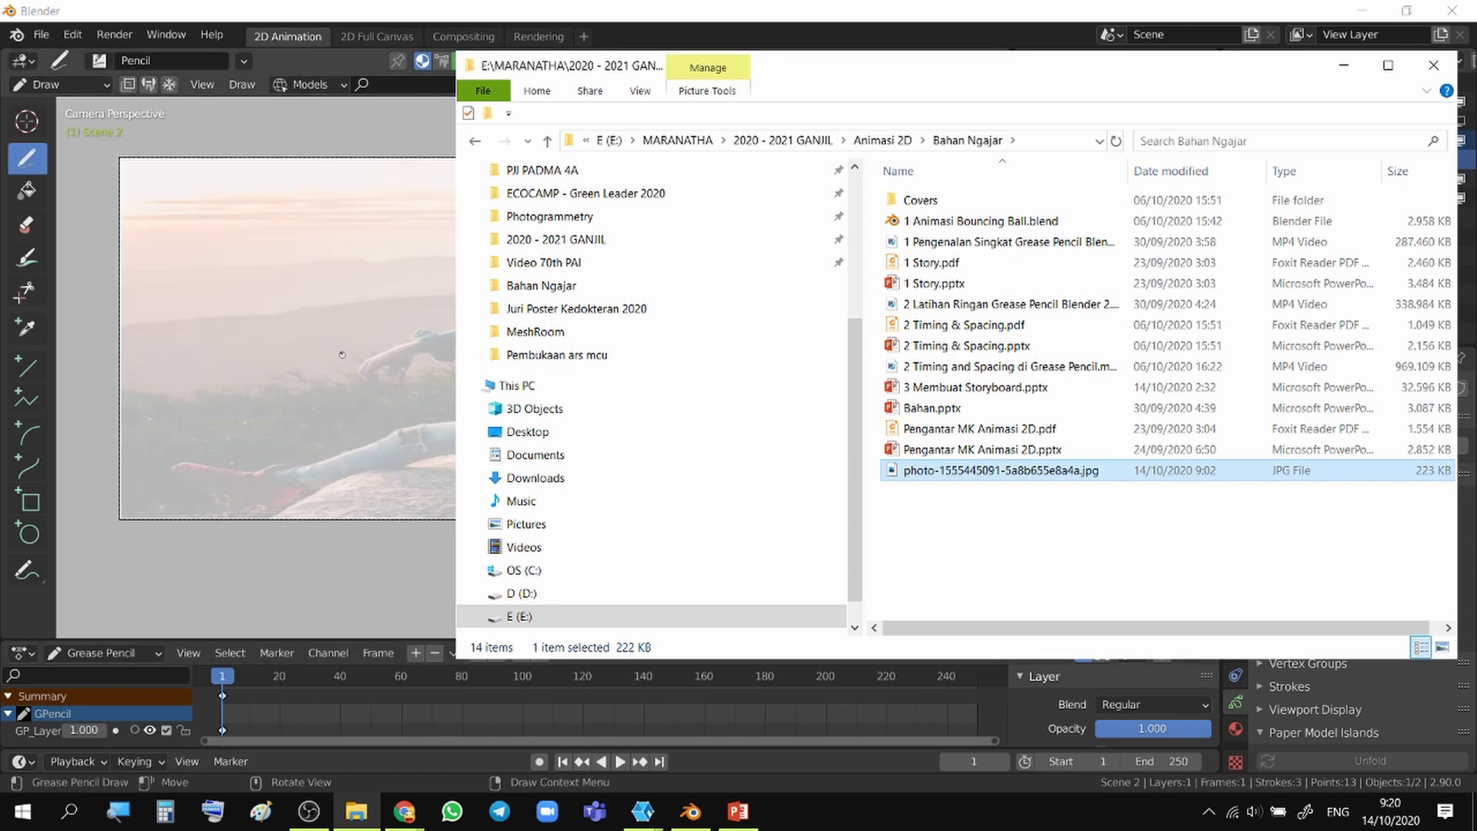
{"action": "left_click", "coordinate": [382, 13]}
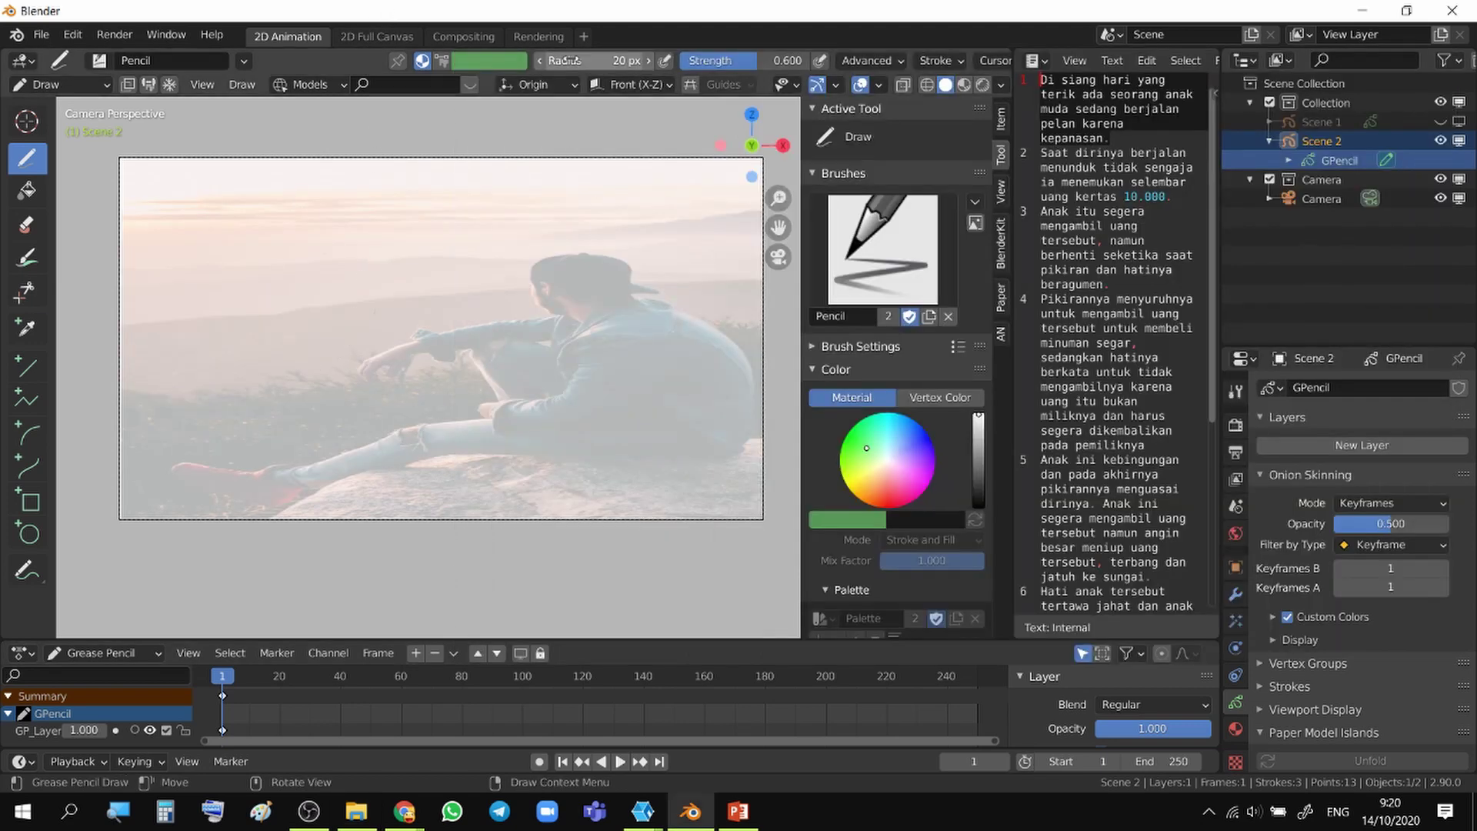
{"action": "key", "text": "n"}
{"action": "key", "text": "n"}
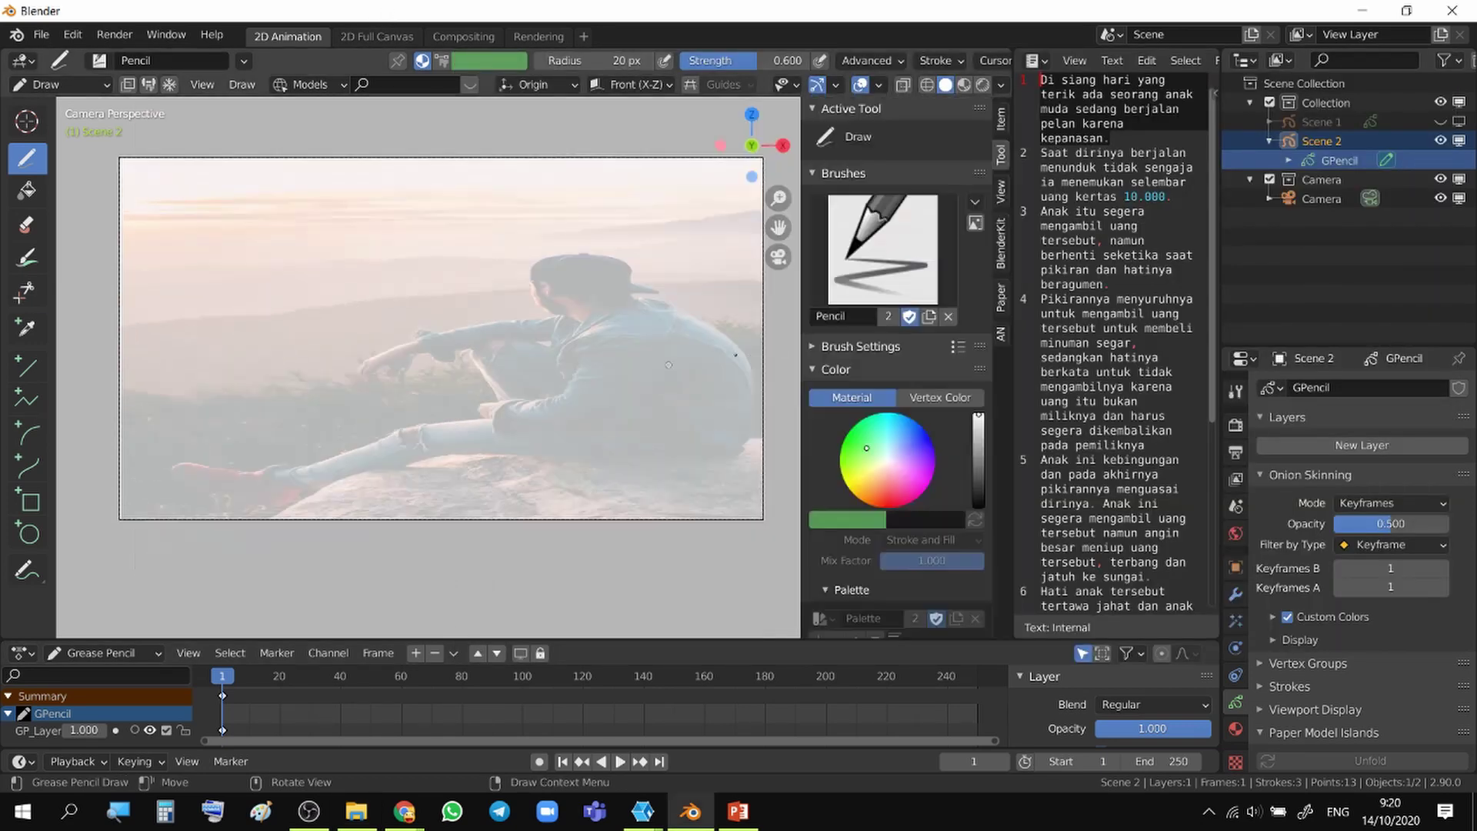
{"action": "scroll", "coordinate": [907, 486], "scroll_direction": "down", "scroll_amount": 10}
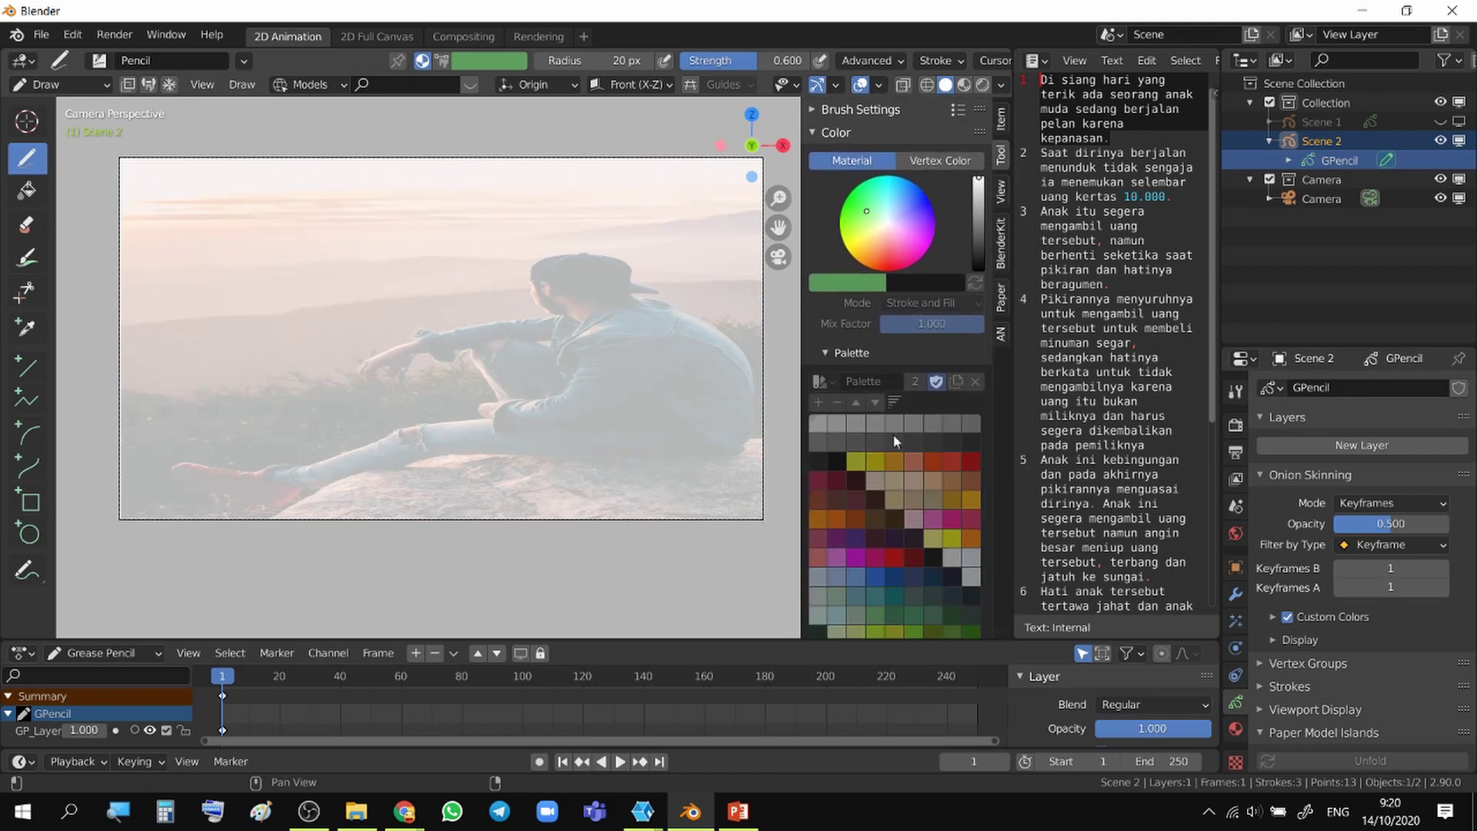
{"action": "scroll", "coordinate": [973, 431], "scroll_direction": "up", "scroll_amount": 10}
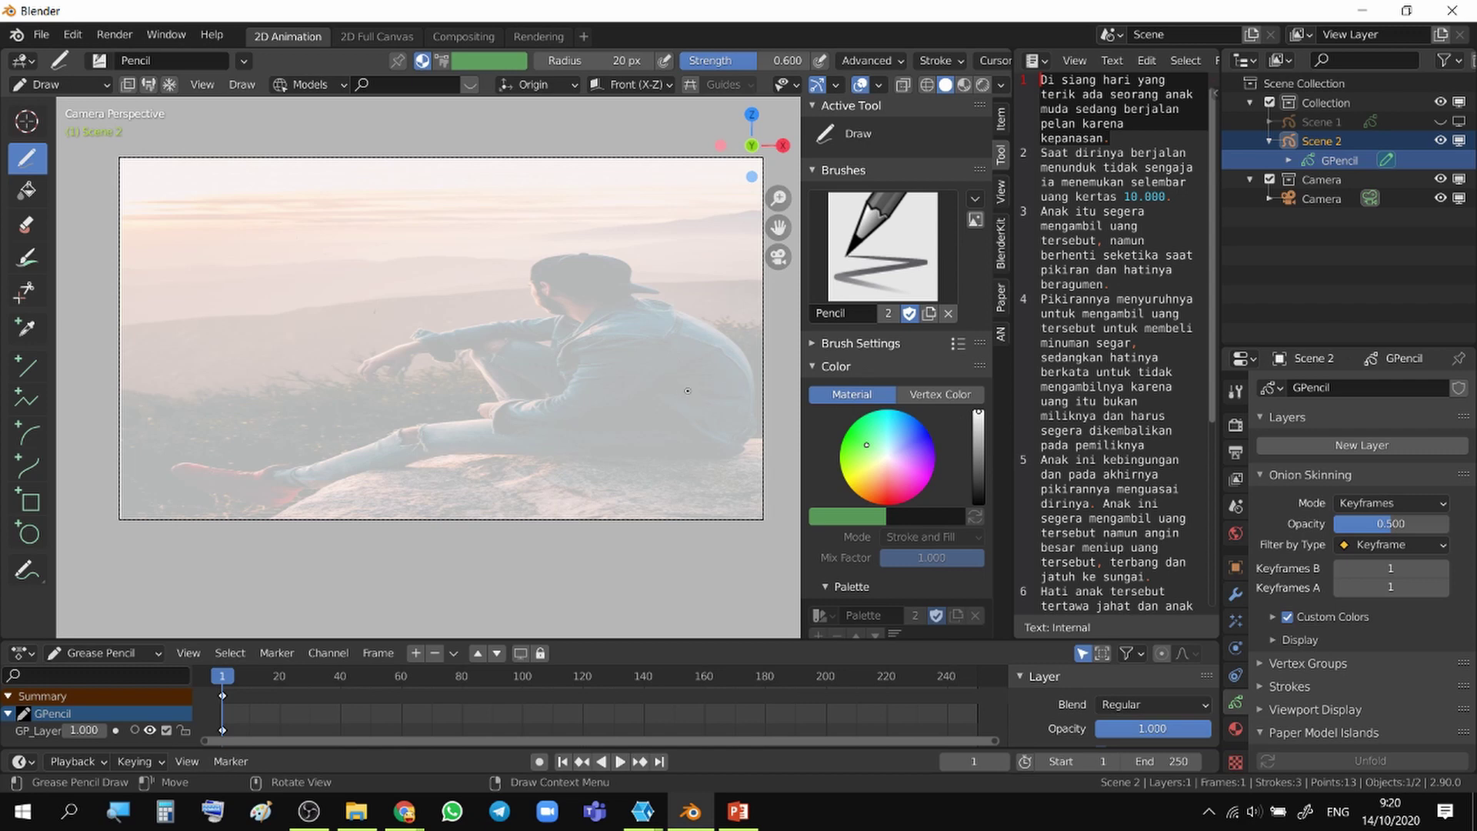
- Select the Camera object in the outliner and look through its properties for the background image settings
{"action": "left_click", "coordinate": [1322, 198]}
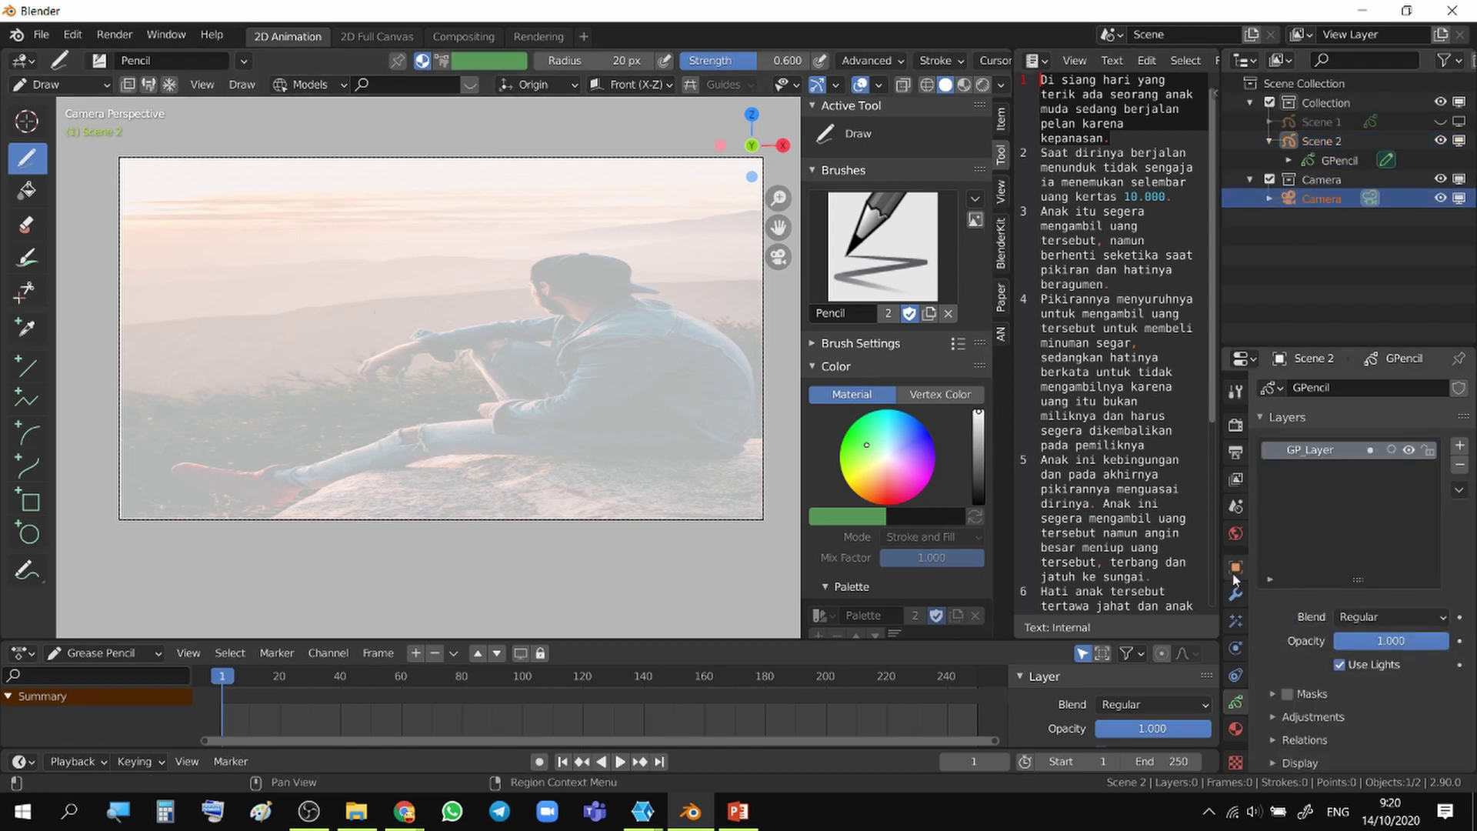
{"action": "scroll", "coordinate": [1259, 652], "scroll_direction": "down", "scroll_amount": 5}
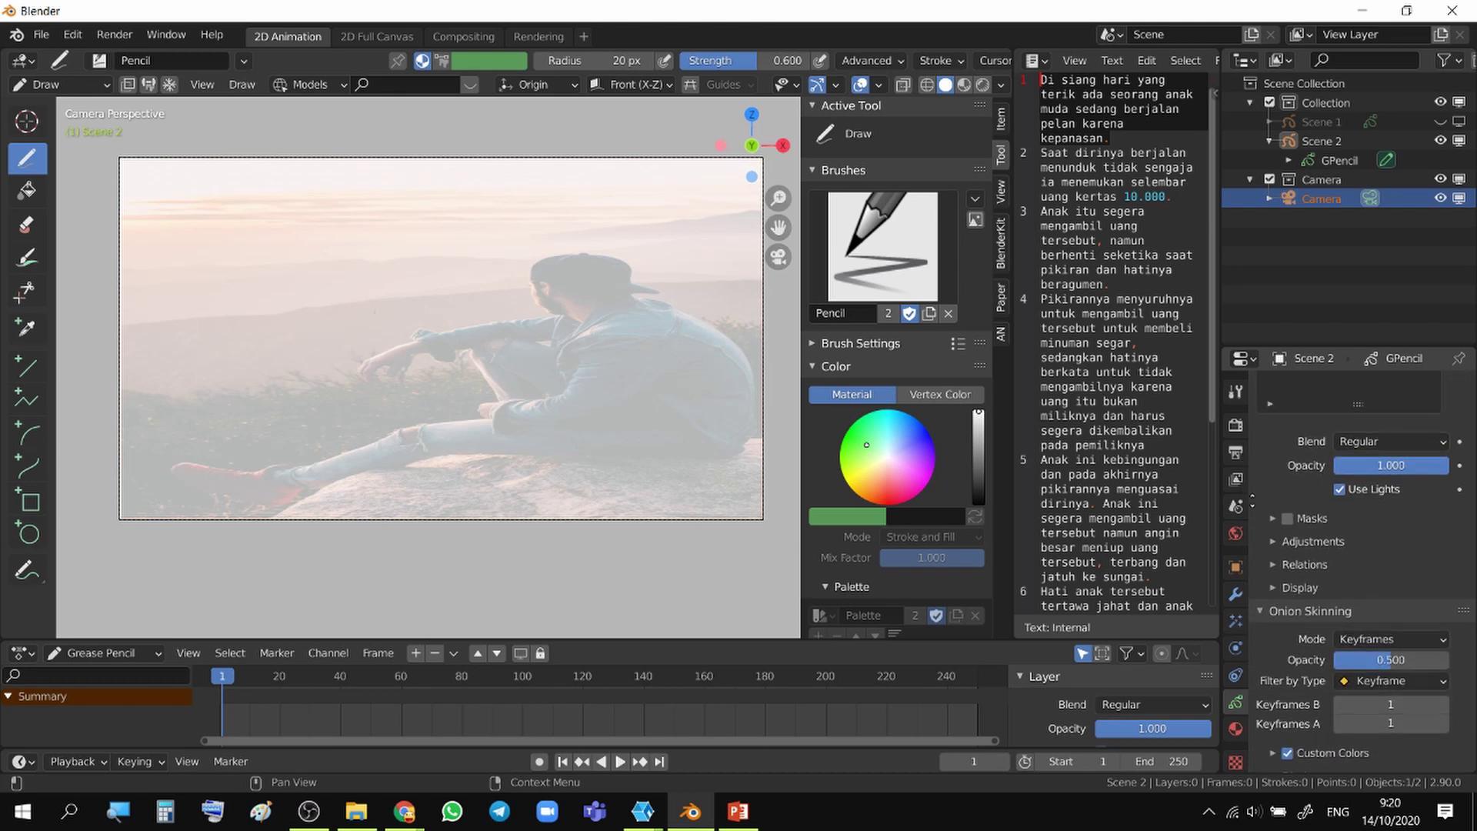
{"action": "middle_click_drag", "start_coordinate": [1252, 502], "coordinate": [1251, 548]}
{"action": "middle_click_drag", "start_coordinate": [1235, 634], "coordinate": [1236, 450]}
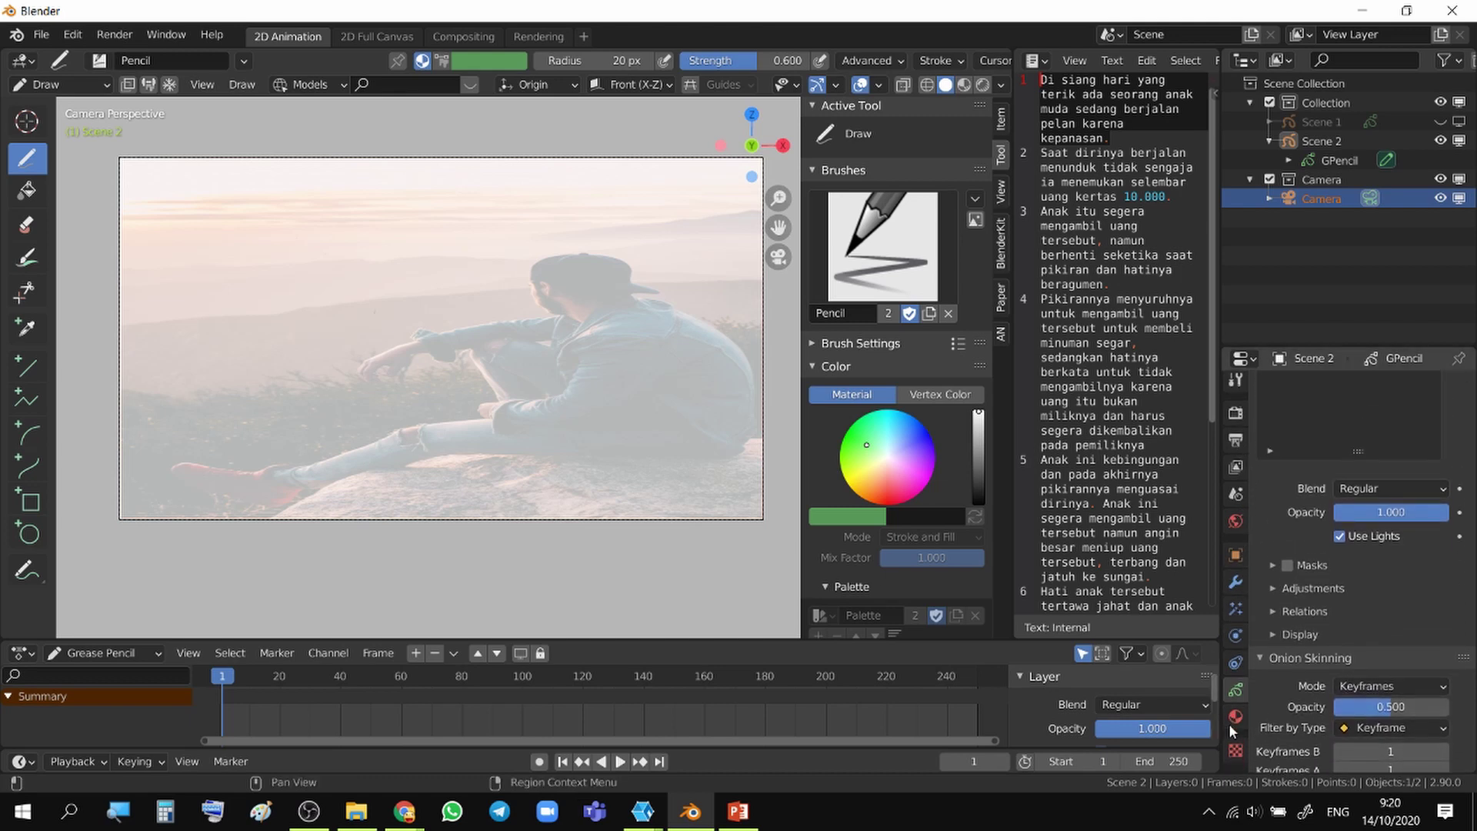
{"action": "left_click", "coordinate": [1324, 182]}
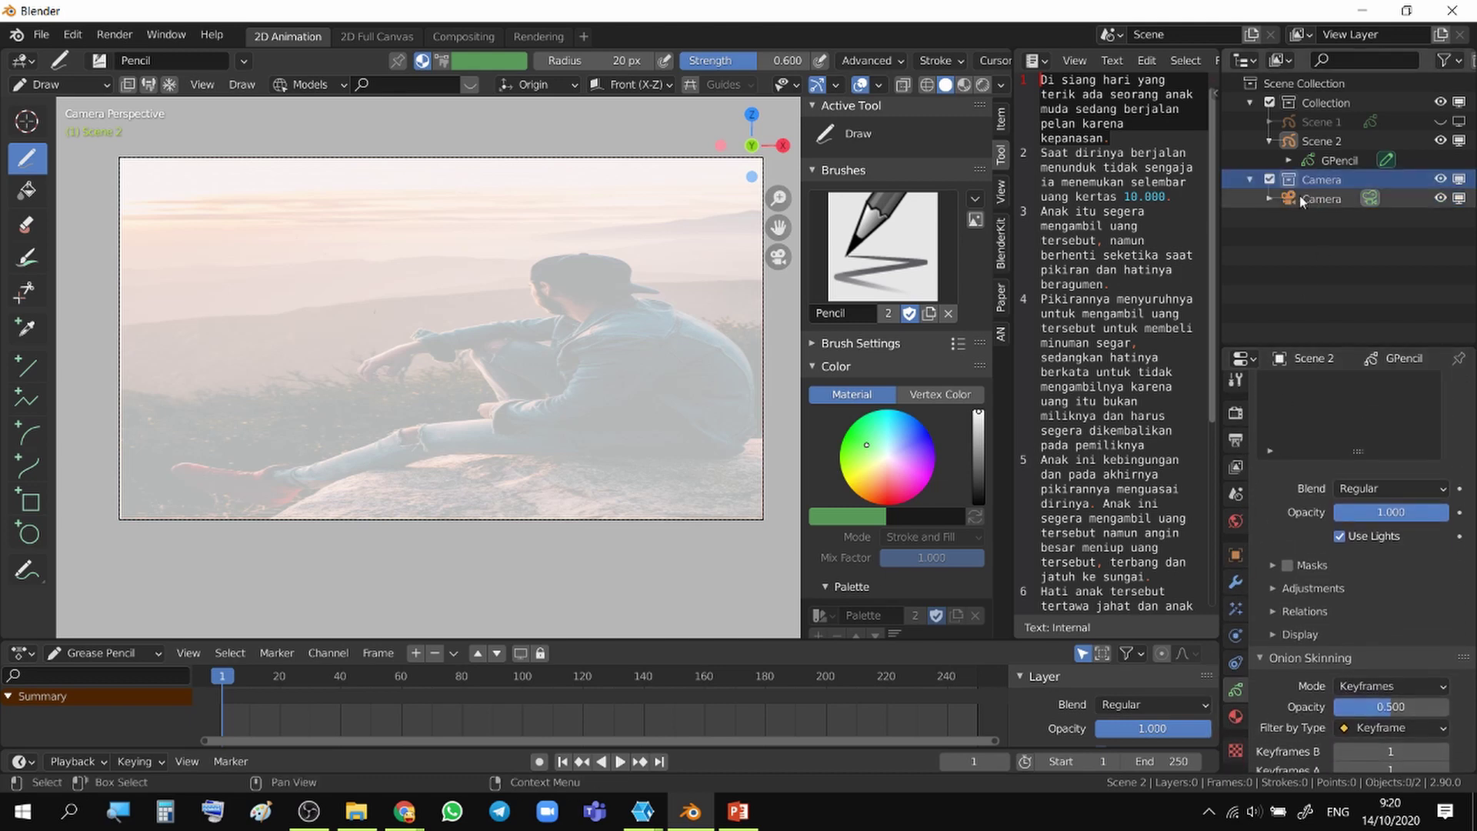
{"action": "left_click", "coordinate": [1270, 199]}
{"action": "left_click", "coordinate": [1315, 200]}
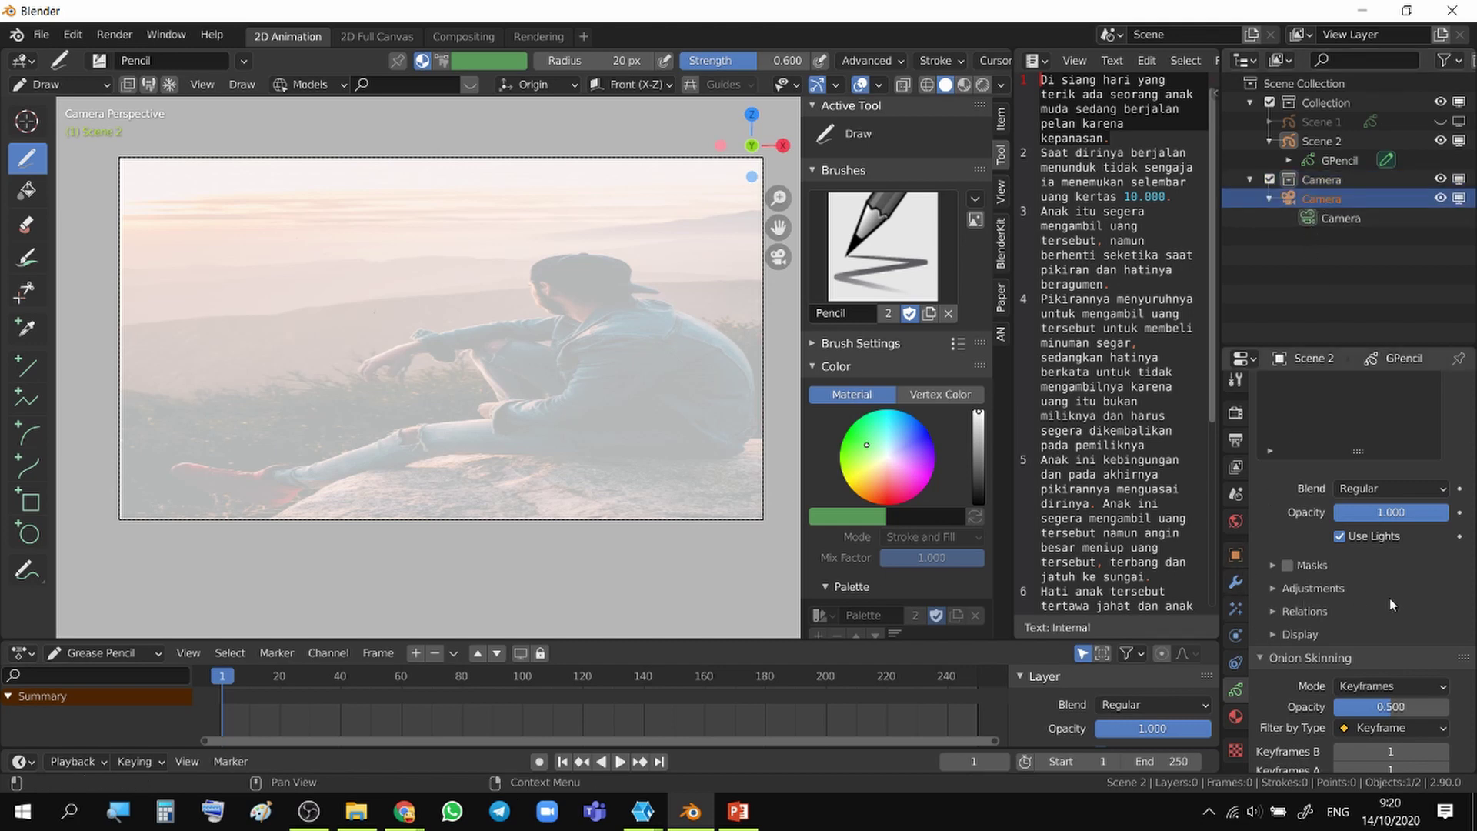
{"action": "scroll", "coordinate": [1389, 598], "scroll_direction": "down", "scroll_amount": 6}
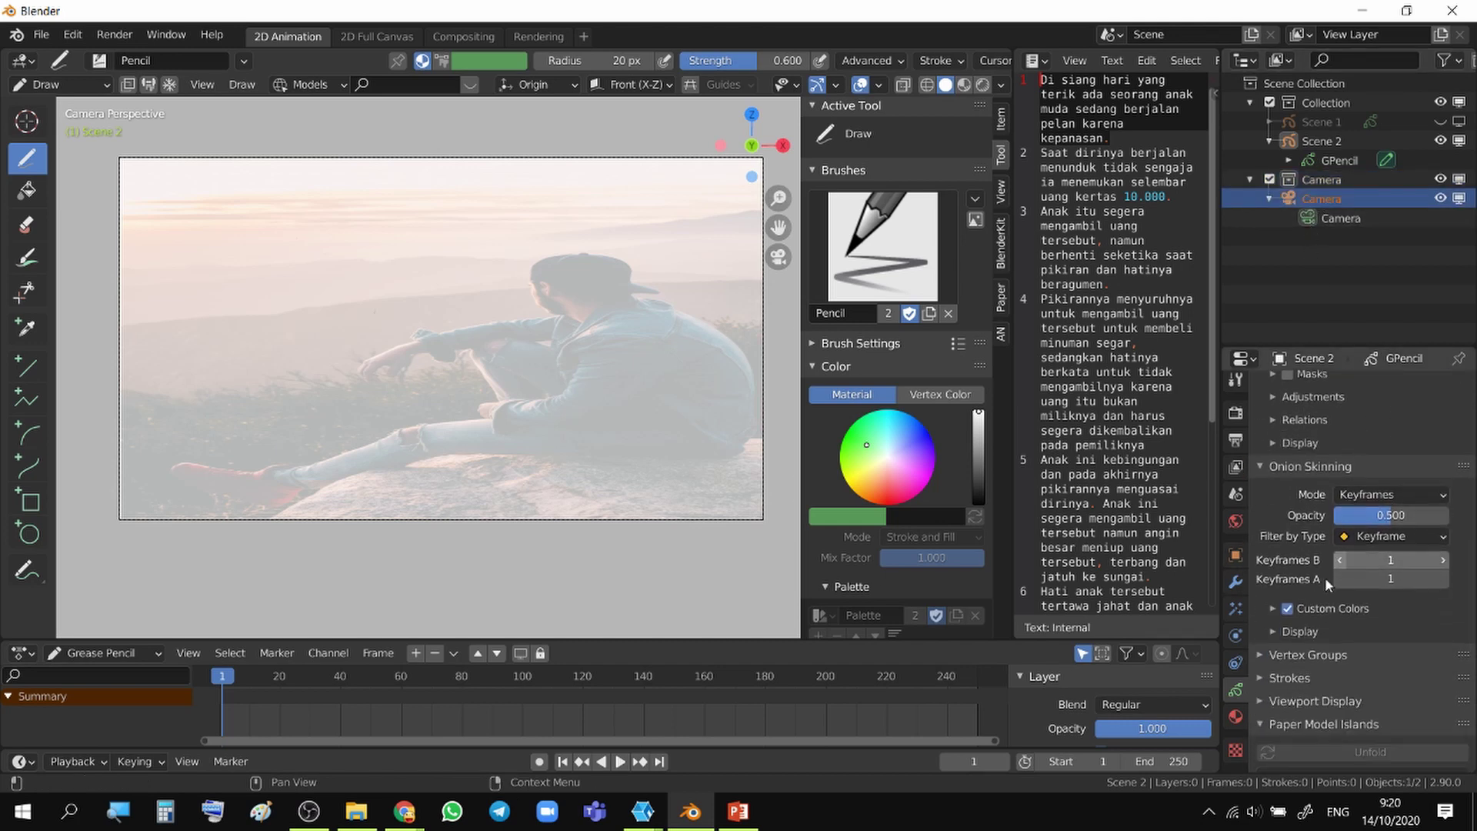
{"action": "scroll", "coordinate": [1329, 569], "scroll_direction": "down", "scroll_amount": 2}
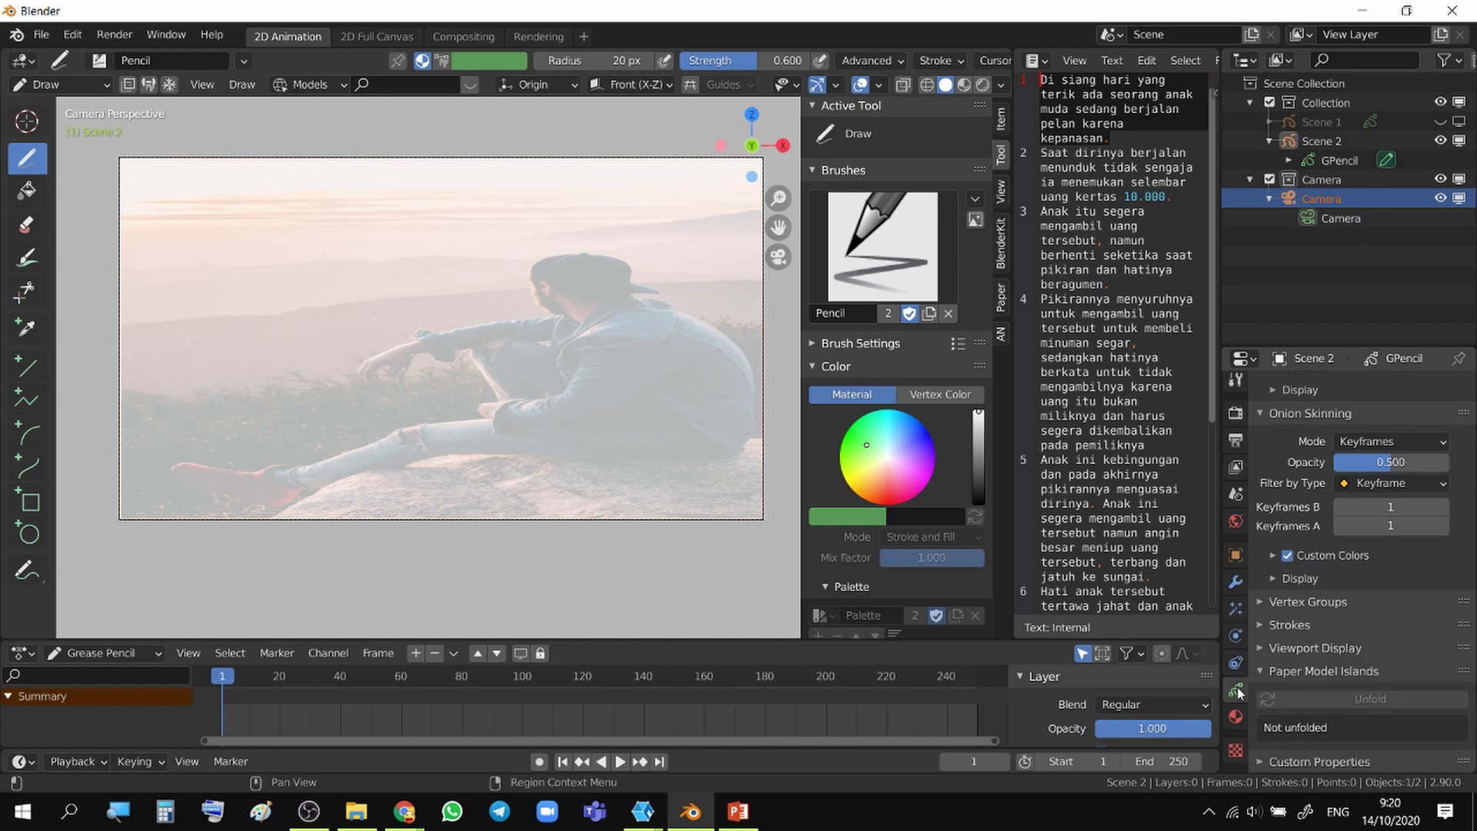
{"action": "left_click", "coordinate": [1237, 714]}
{"action": "left_click", "coordinate": [1236, 749]}
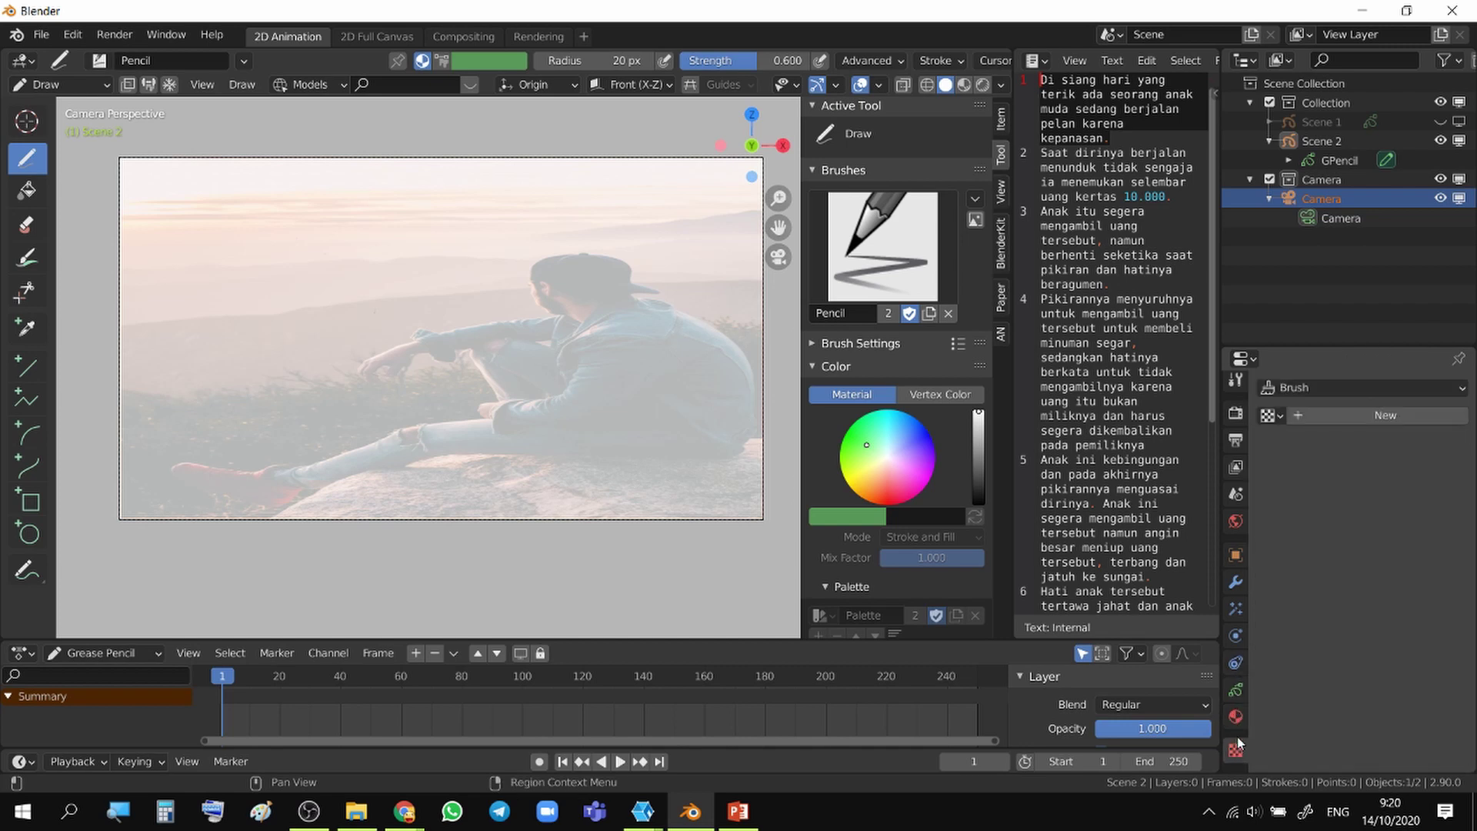
{"action": "left_click", "coordinate": [1236, 583]}
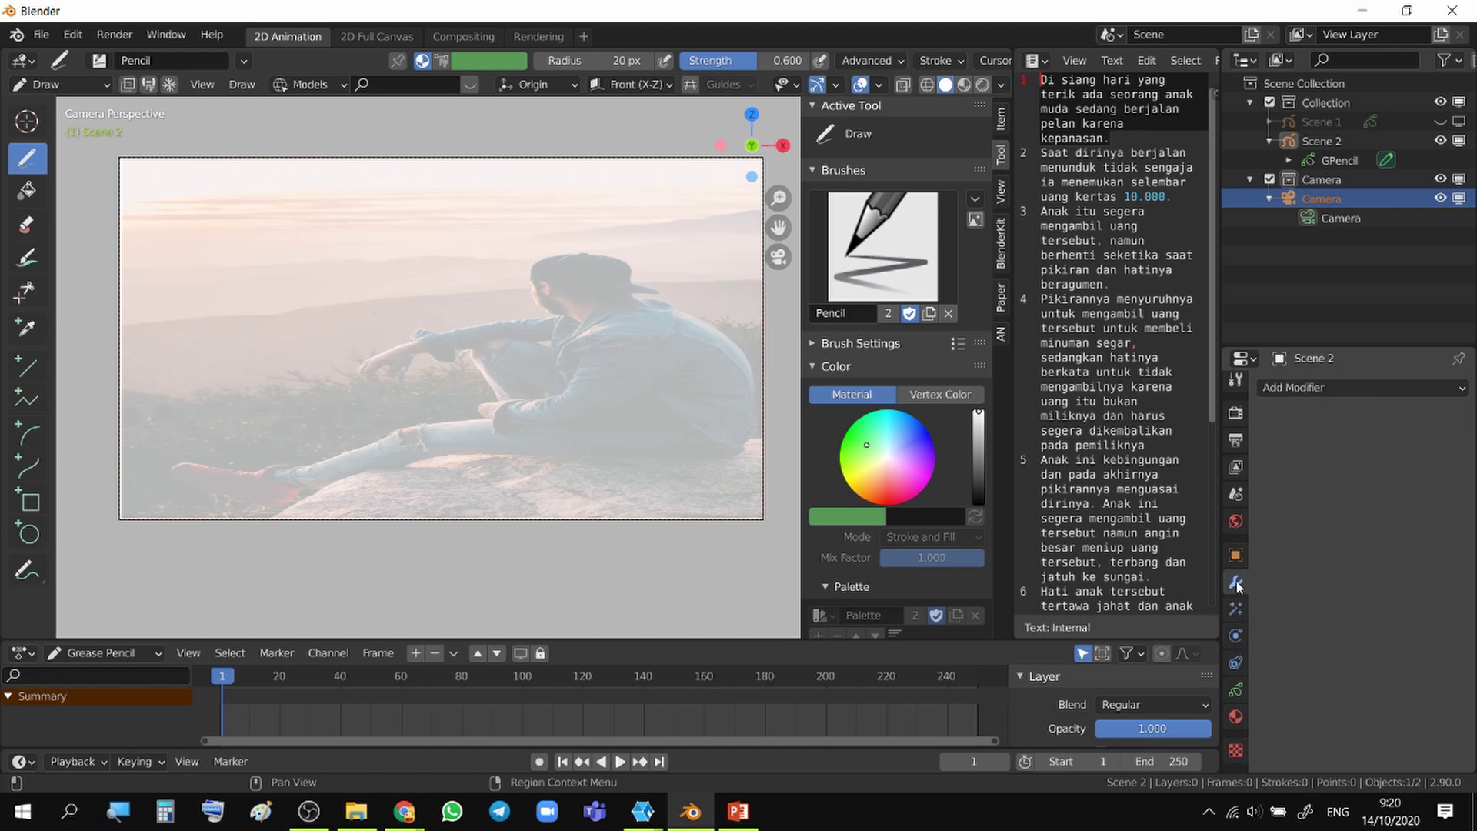
- Check the constraint, object, world, material and data properties for the camera settings, selecting the Camera data and the Camera object in turn
{"action": "left_click", "coordinate": [1348, 221]}
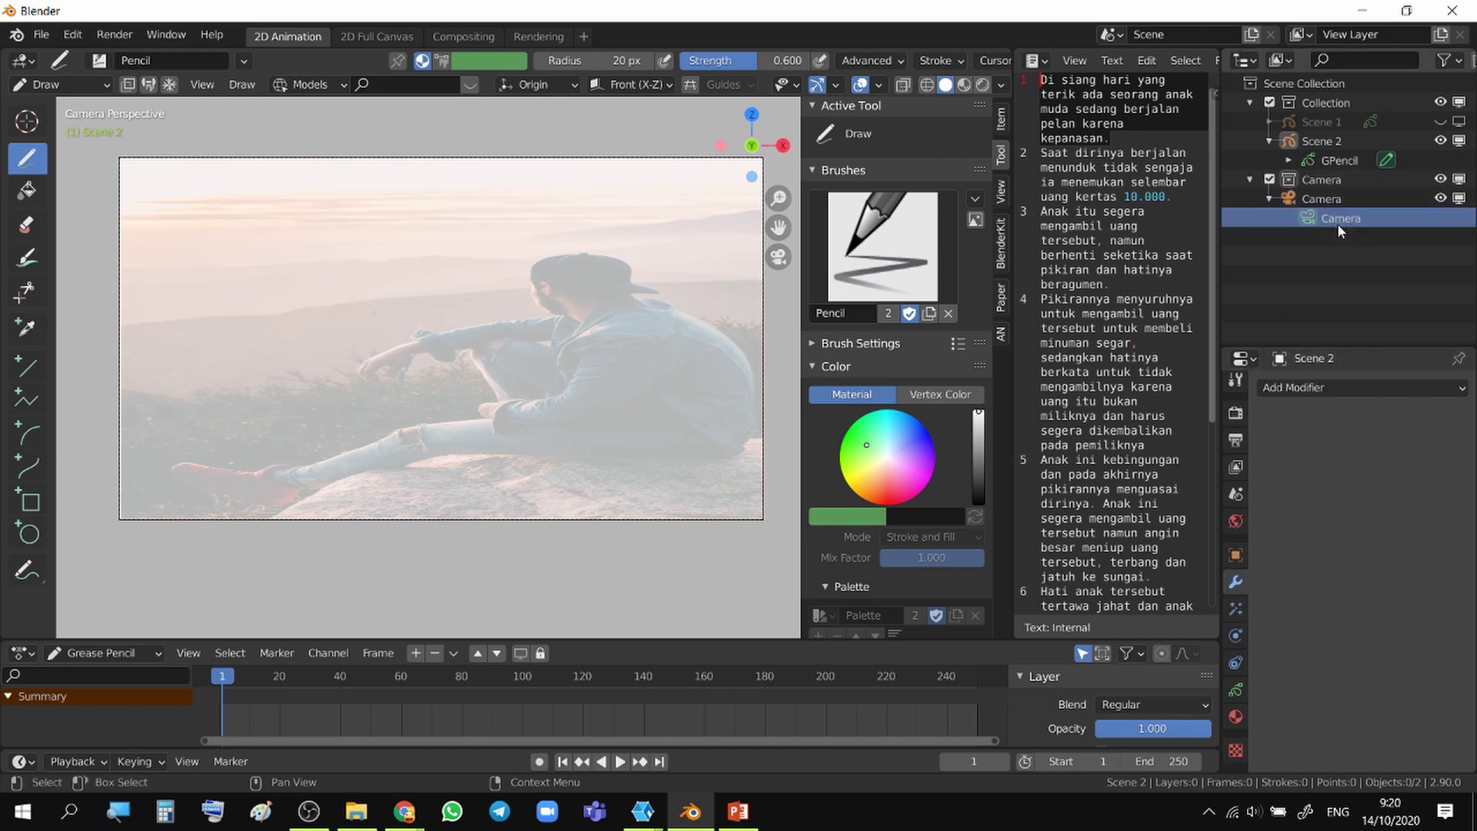
{"action": "left_click", "coordinate": [1236, 637]}
{"action": "left_click", "coordinate": [1236, 663]}
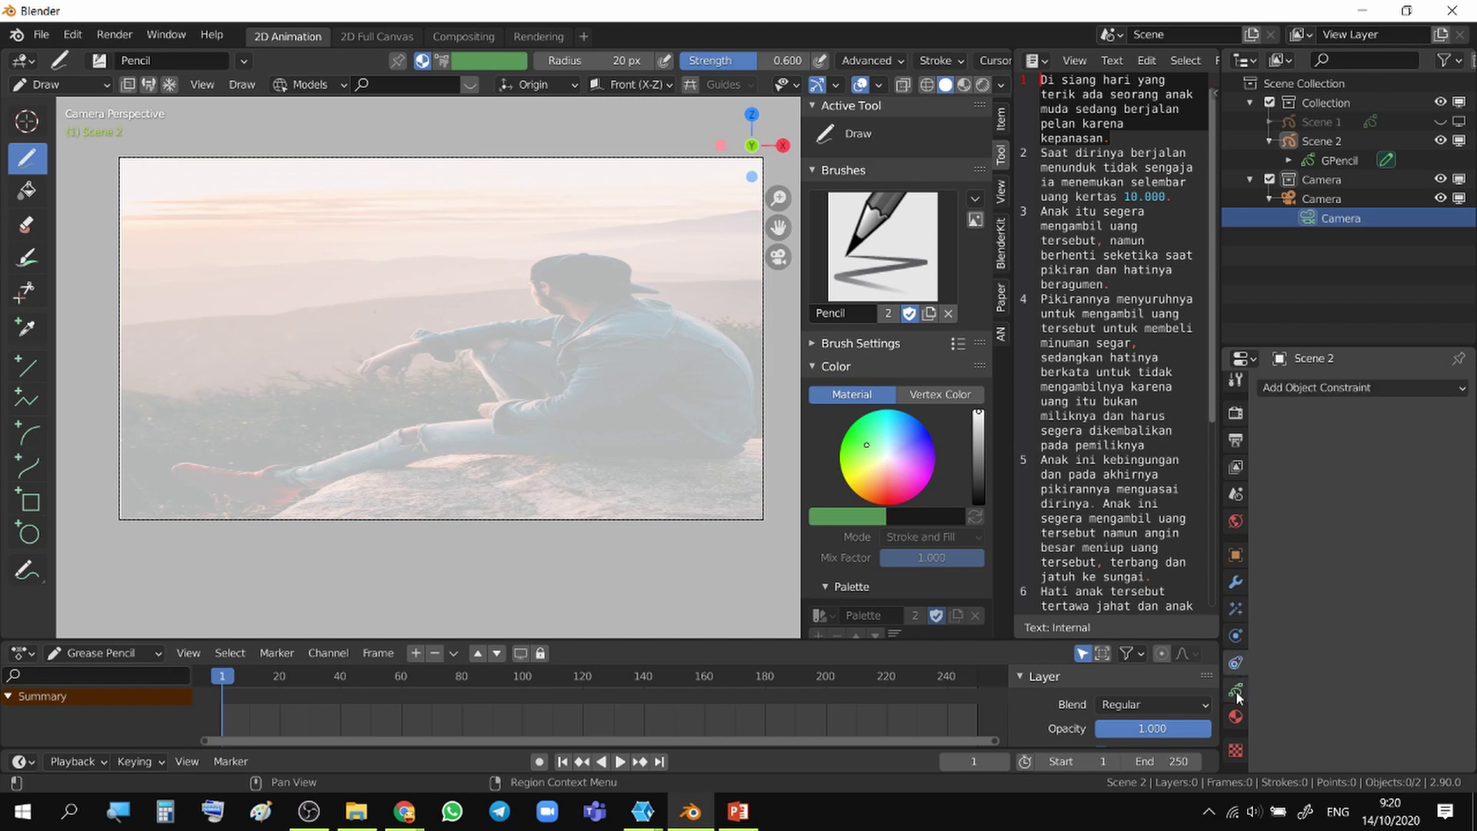
{"action": "left_click", "coordinate": [1235, 692]}
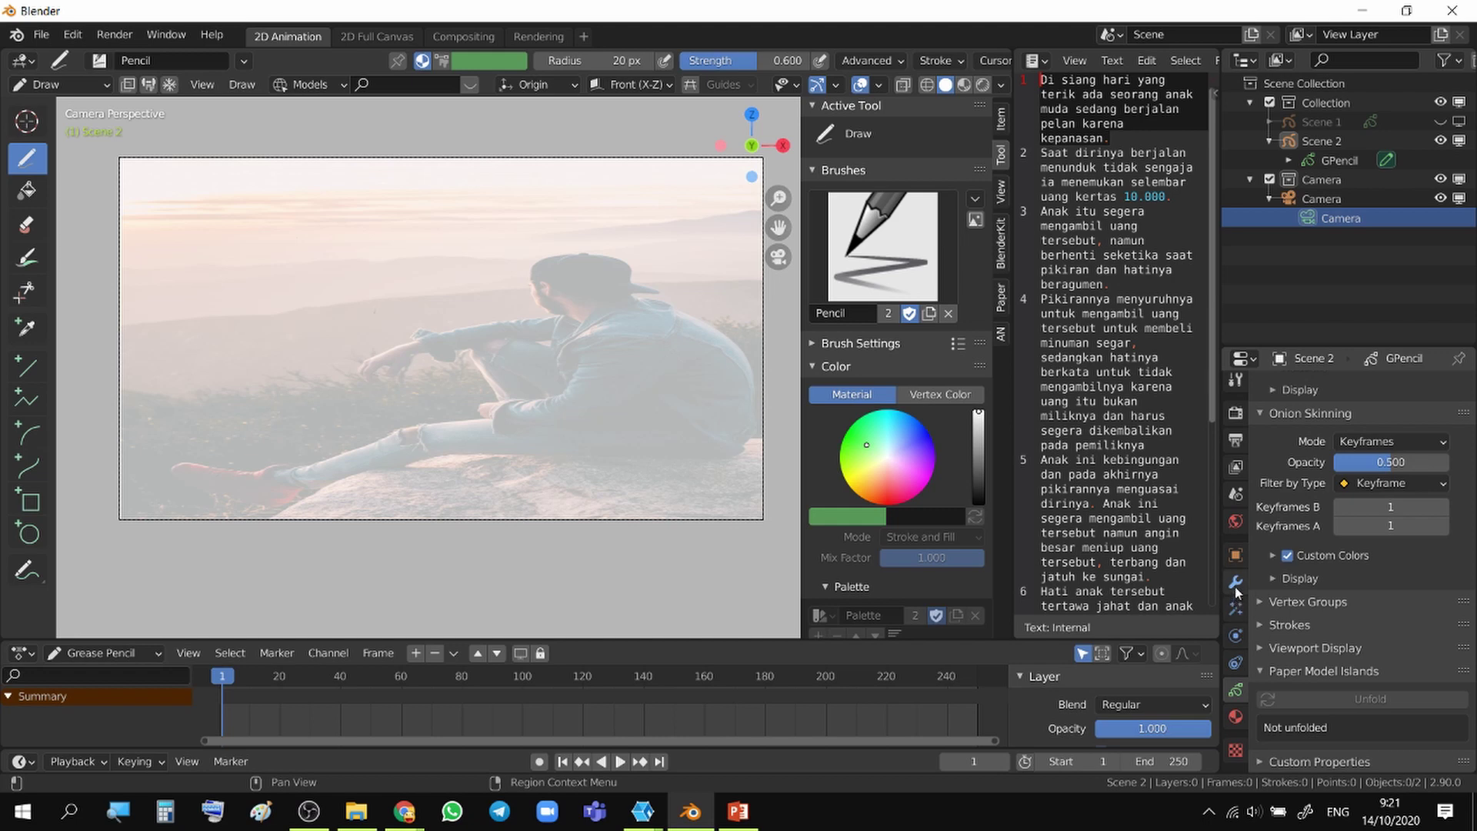
{"action": "left_click", "coordinate": [1235, 522]}
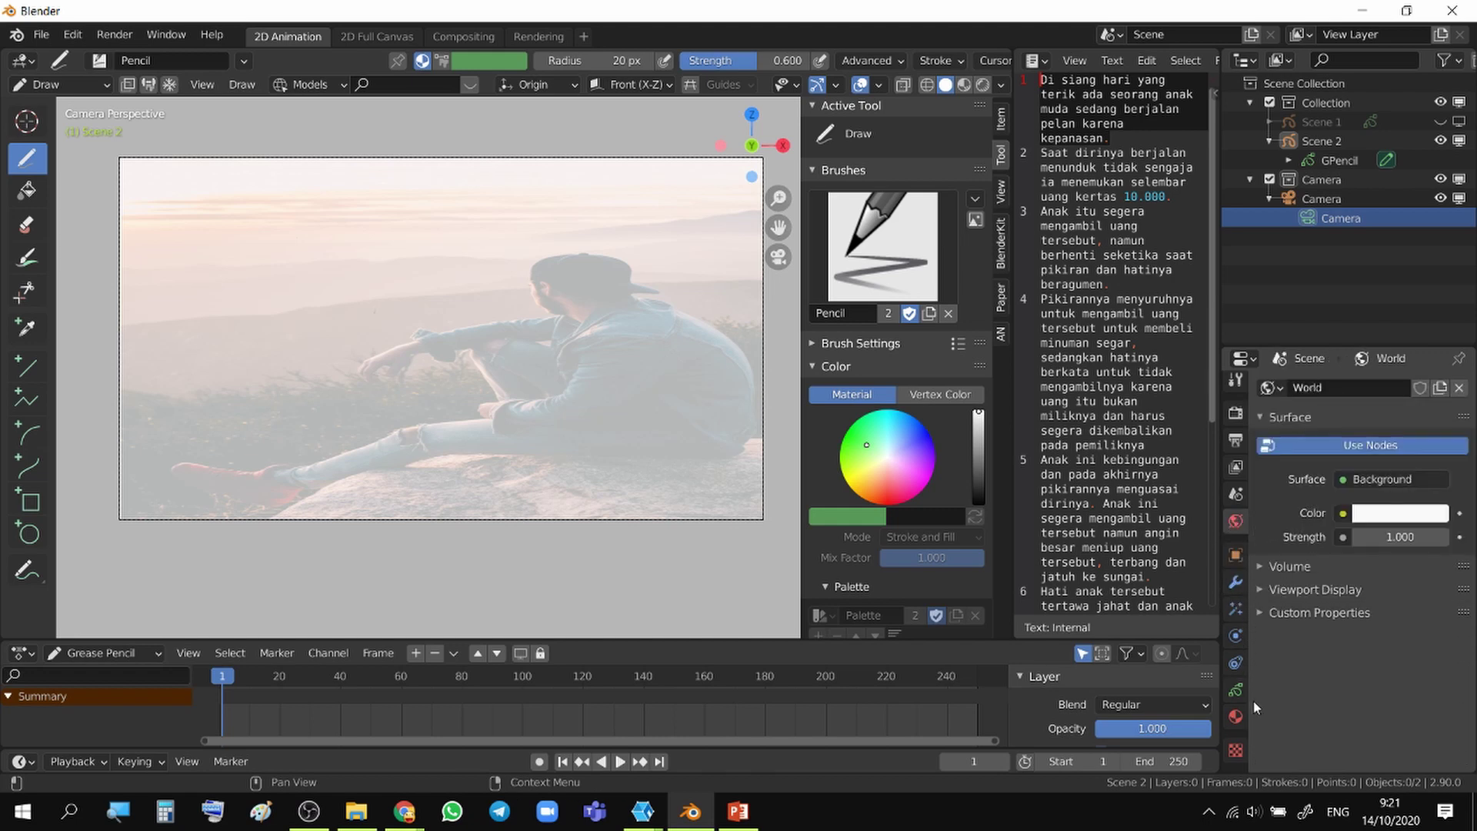
{"action": "left_click", "coordinate": [1236, 746]}
{"action": "left_click", "coordinate": [1235, 717]}
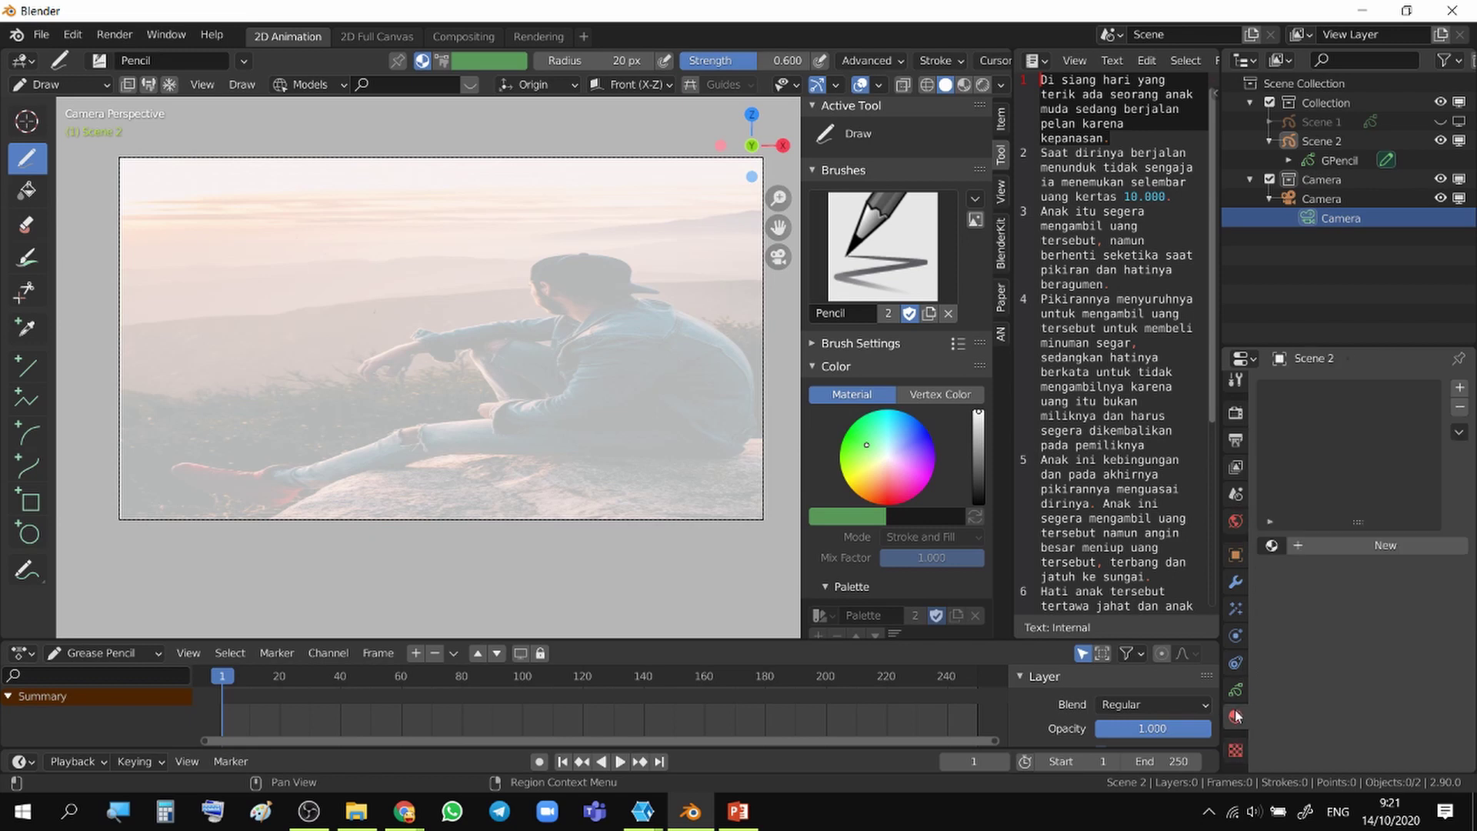
{"action": "left_click", "coordinate": [1235, 687]}
{"action": "left_click", "coordinate": [1236, 663]}
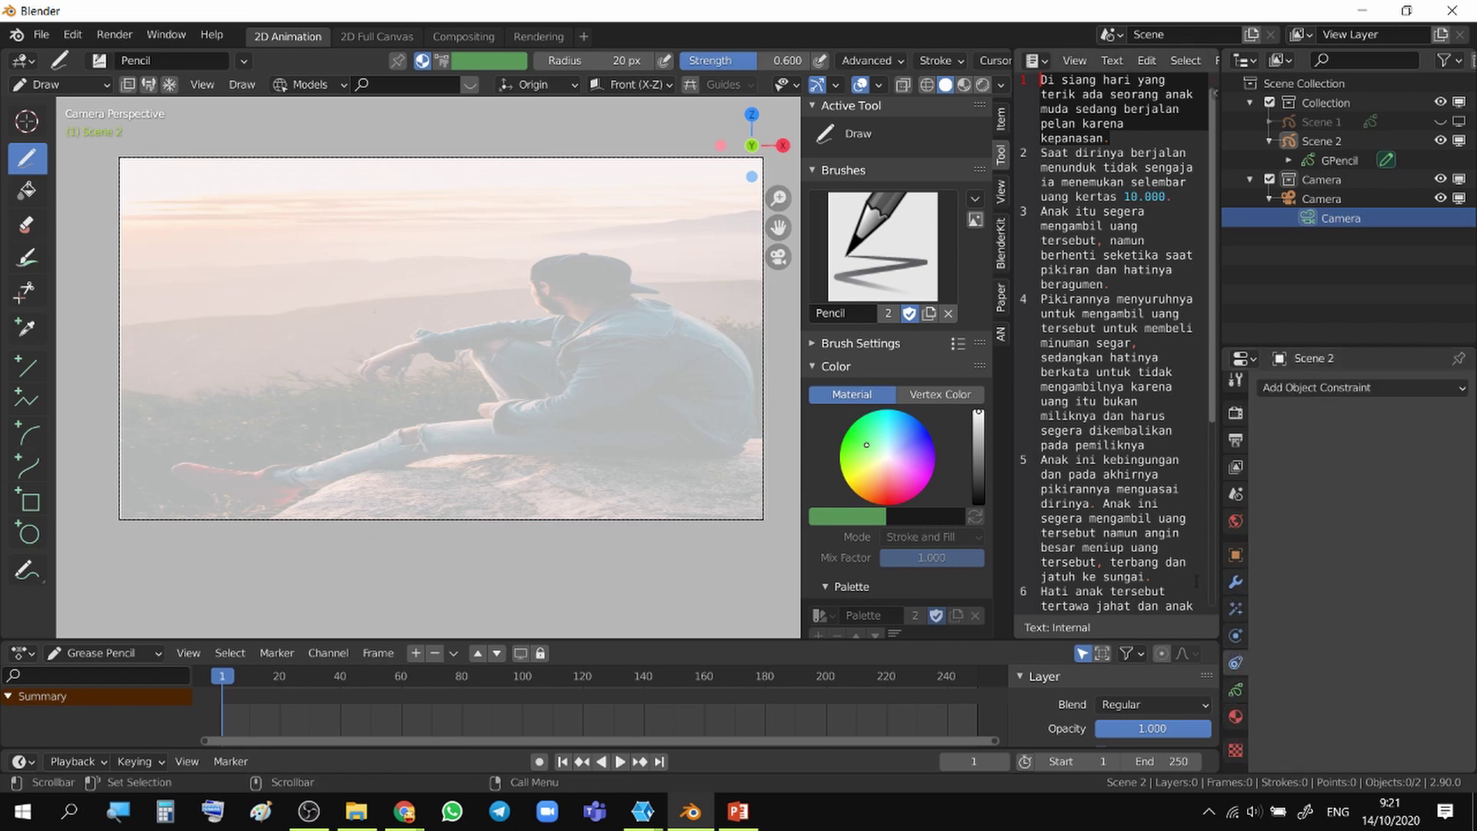
{"action": "left_click", "coordinate": [1339, 198]}
{"action": "left_click", "coordinate": [1237, 556]}
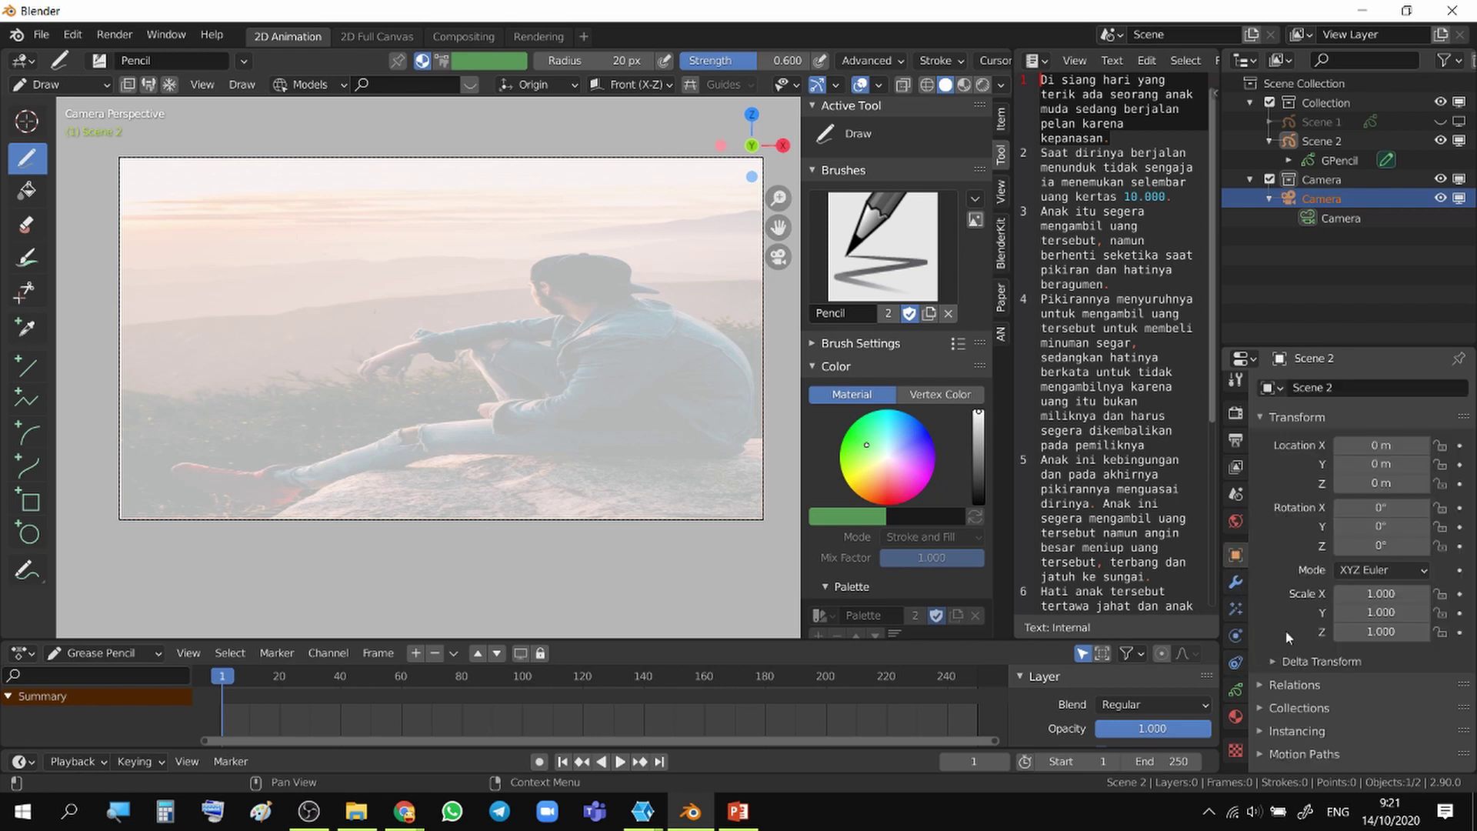
{"action": "scroll", "coordinate": [1286, 631], "scroll_direction": "down", "scroll_amount": 2}
{"action": "left_click", "coordinate": [1236, 608]}
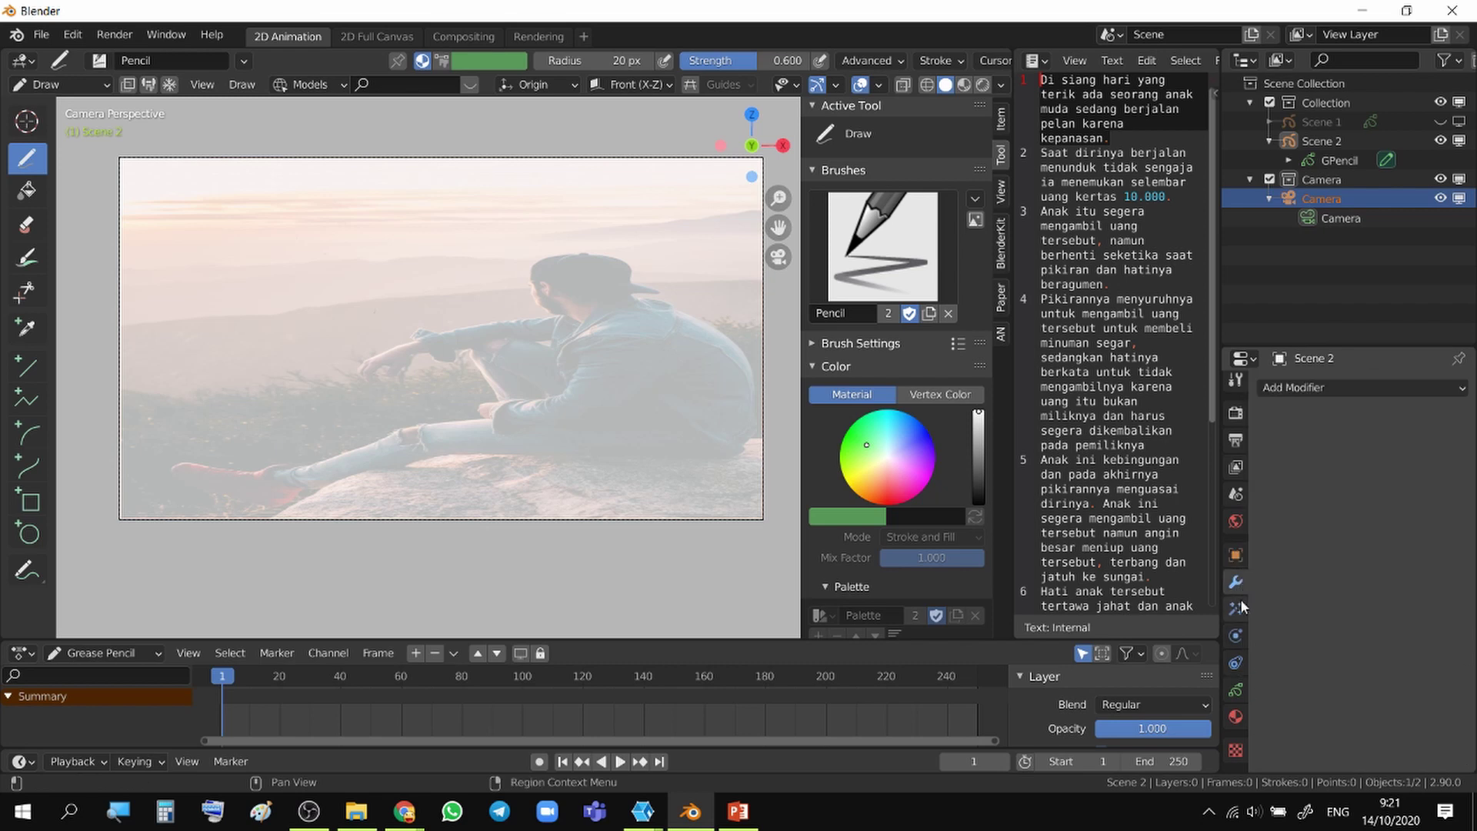
{"action": "left_click", "coordinate": [1238, 629]}
{"action": "left_click", "coordinate": [1240, 662]}
{"action": "left_click", "coordinate": [1236, 690]}
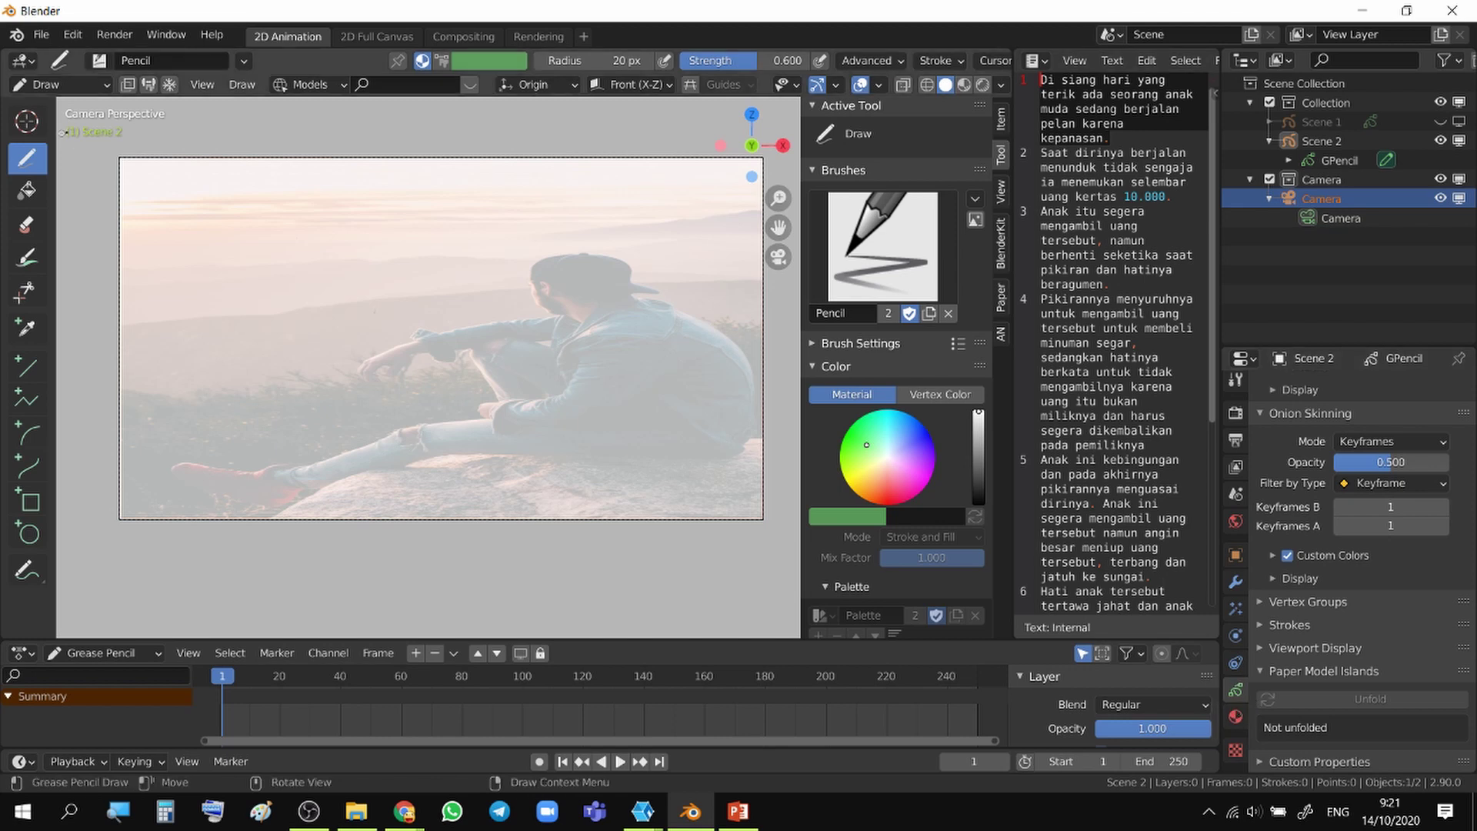
- Switch to Object Mode, select the Camera data and display its lens and background image properties
{"action": "left_click", "coordinate": [69, 86]}
{"action": "left_click", "coordinate": [77, 99]}
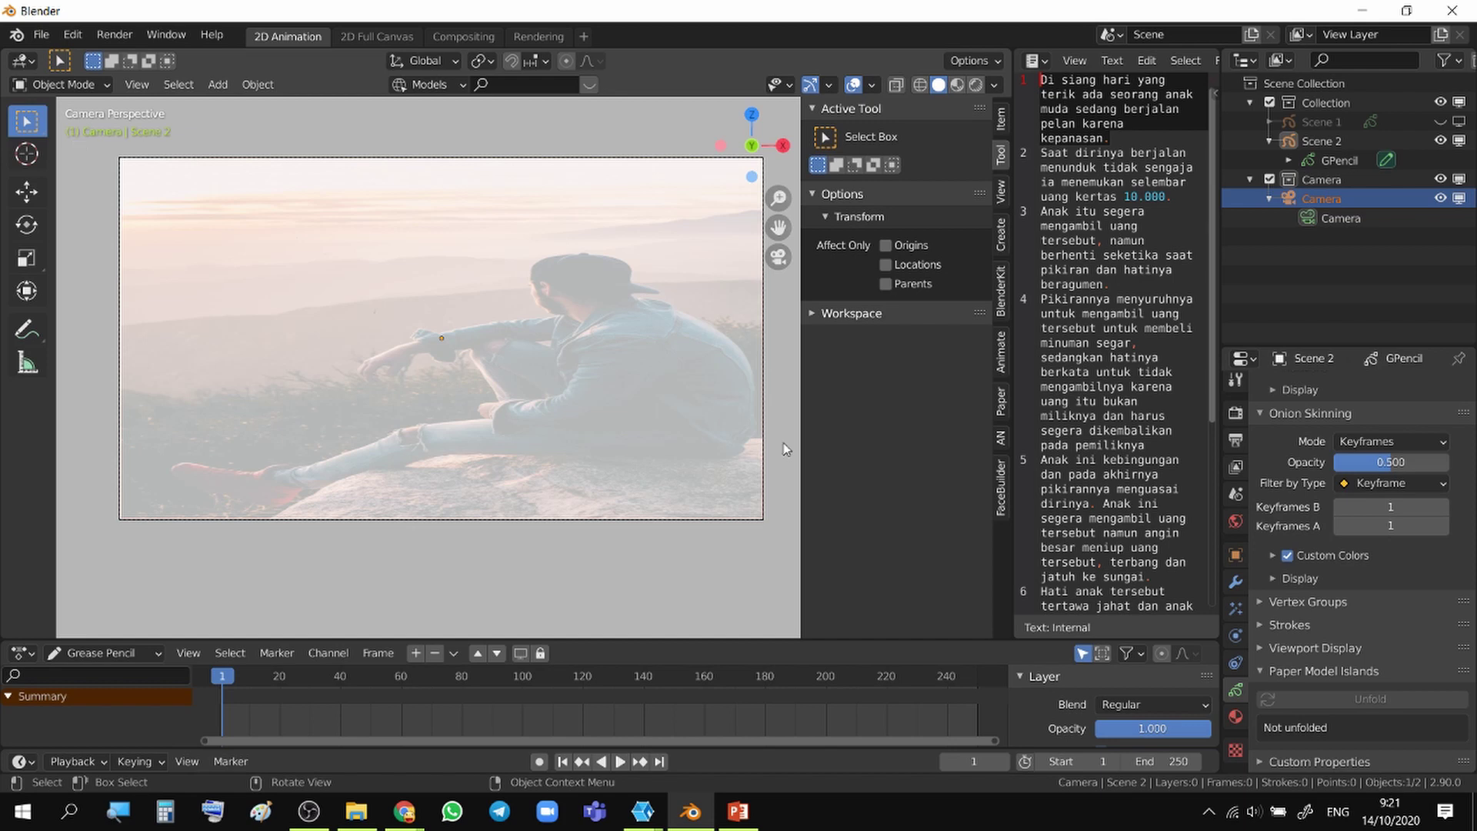
{"action": "left_click", "coordinate": [1237, 744]}
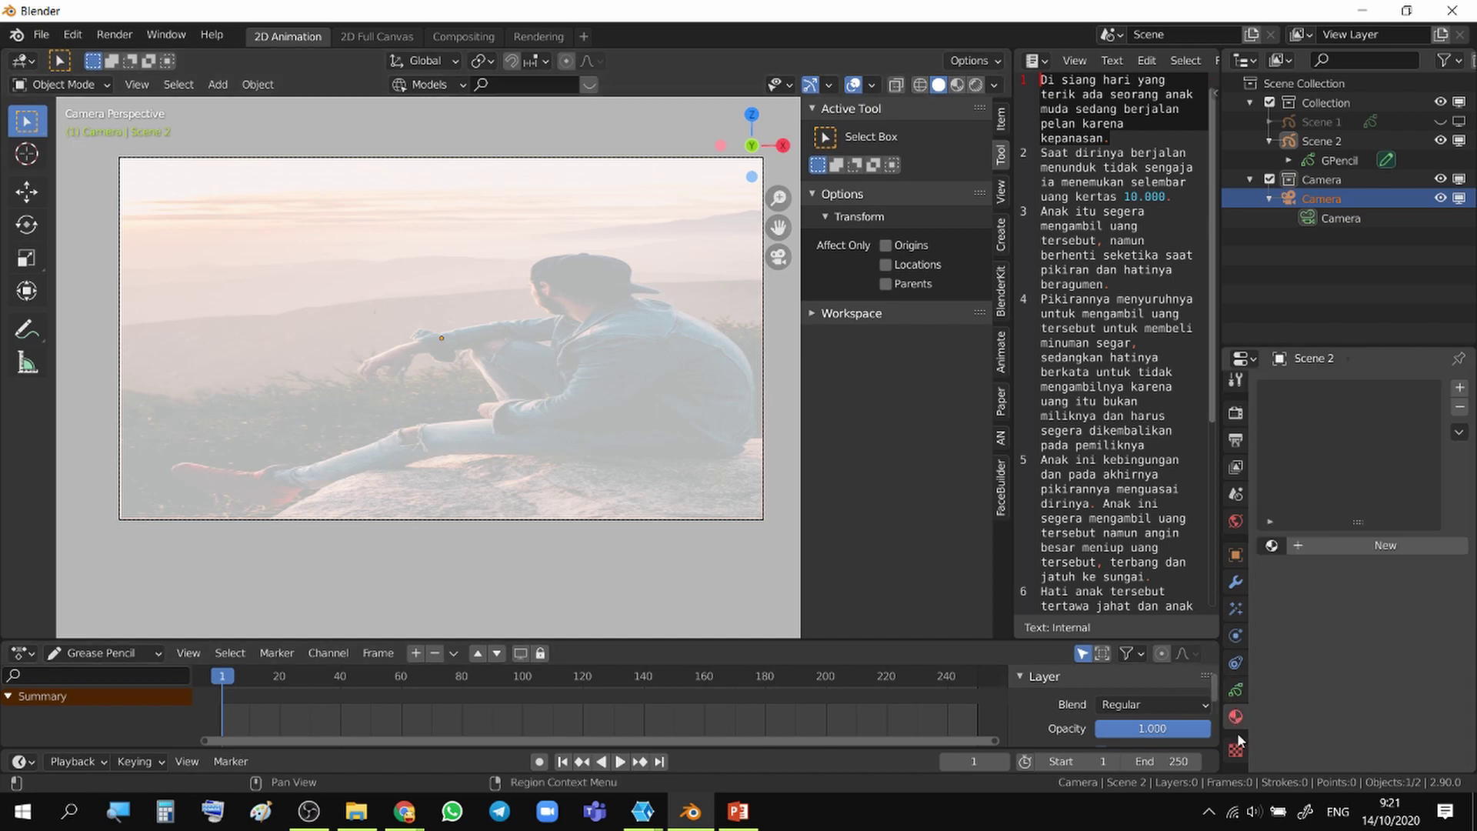
{"action": "left_click", "coordinate": [1336, 217]}
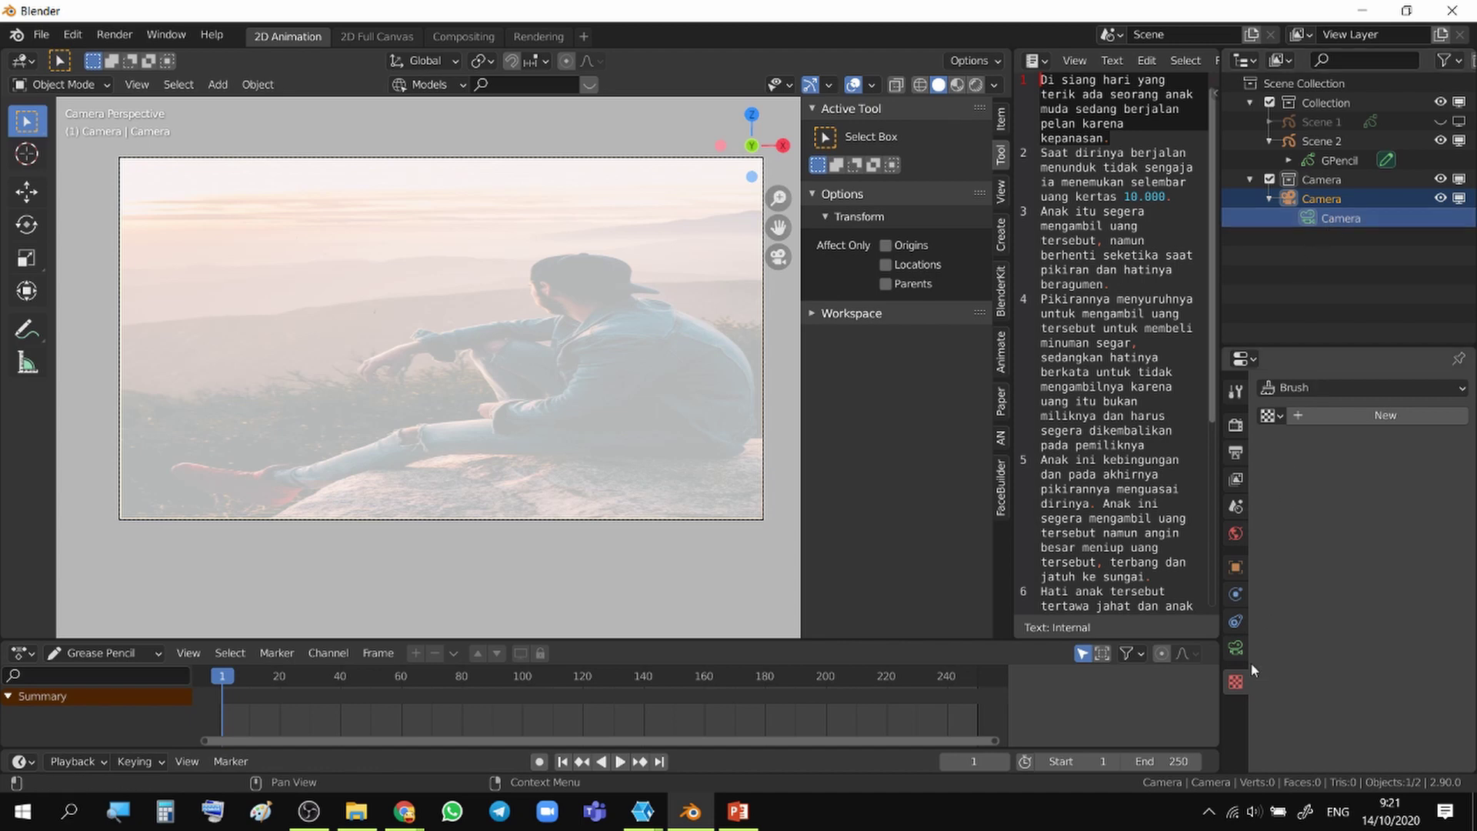
{"action": "left_click", "coordinate": [1236, 651]}
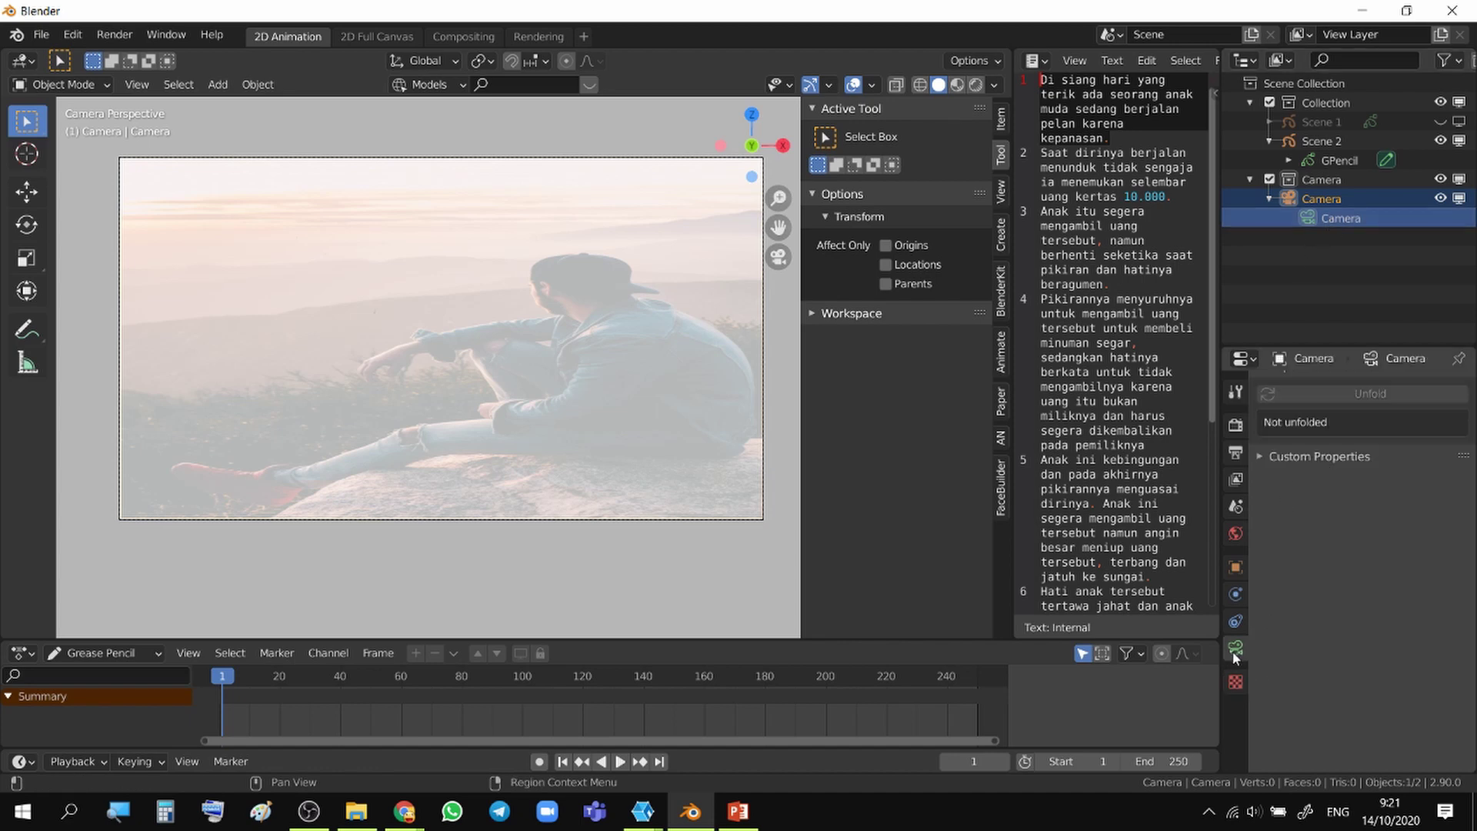
{"action": "left_click", "coordinate": [1236, 568]}
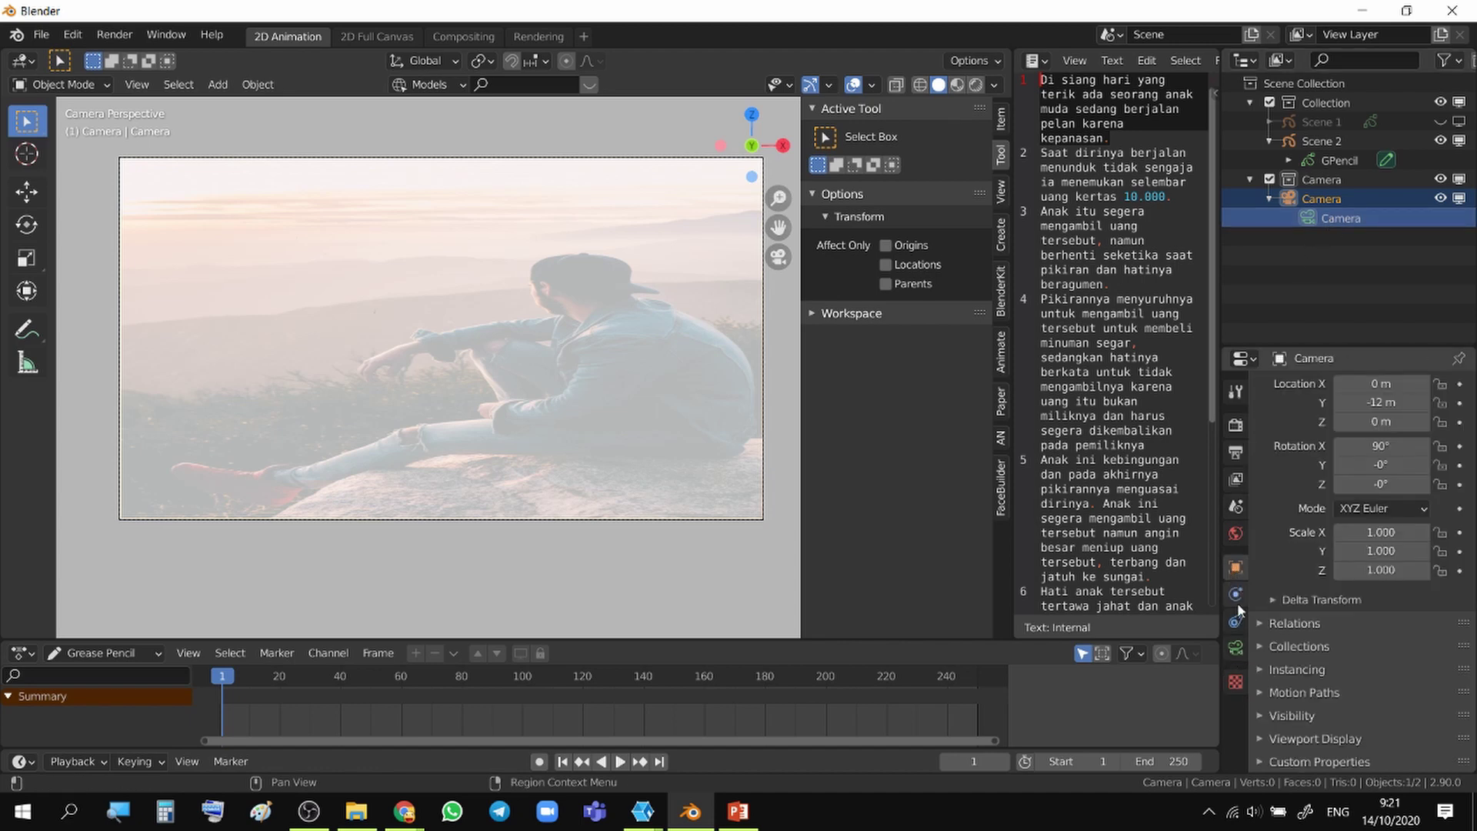
{"action": "left_click", "coordinate": [1236, 681]}
{"action": "left_click", "coordinate": [1235, 650]}
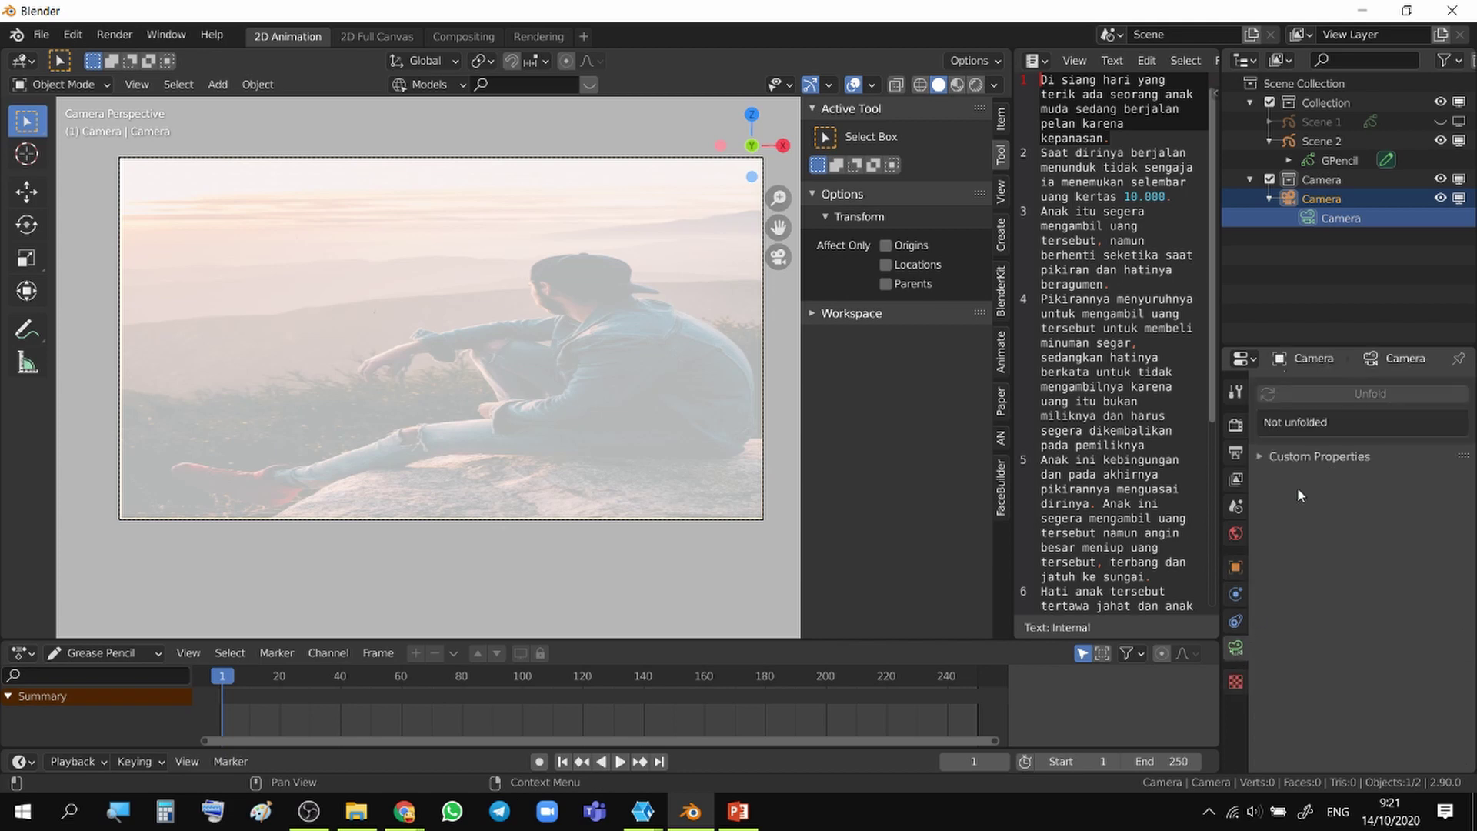
{"action": "scroll", "coordinate": [1297, 487], "scroll_direction": "up", "scroll_amount": 6}
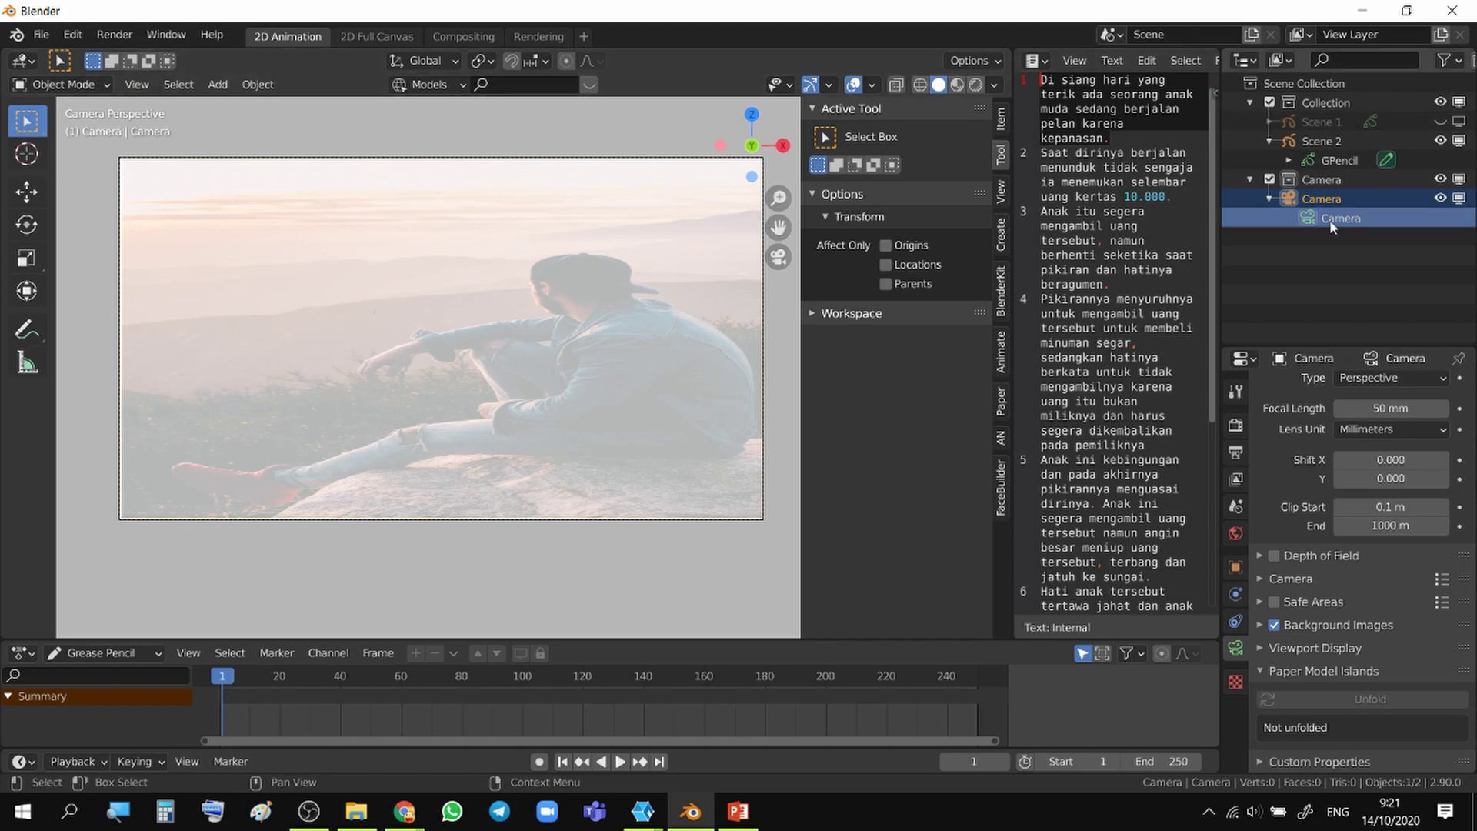
- Collapse and re-expand the Camera collection to show the Camera object and its data in the outliner
{"action": "left_click", "coordinate": [1270, 198]}
{"action": "left_click", "coordinate": [1249, 179]}
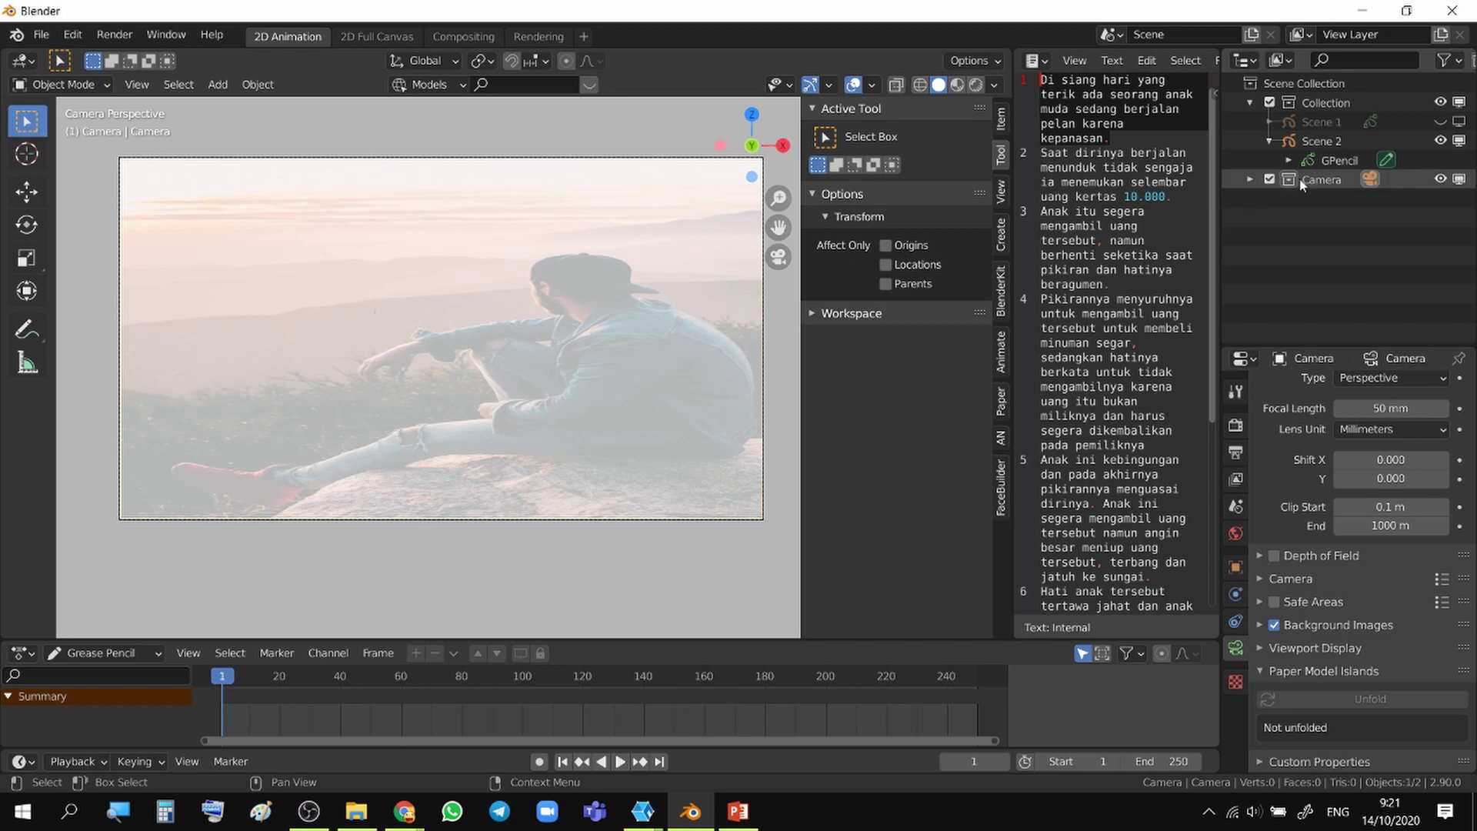
{"action": "left_click", "coordinate": [1249, 180]}
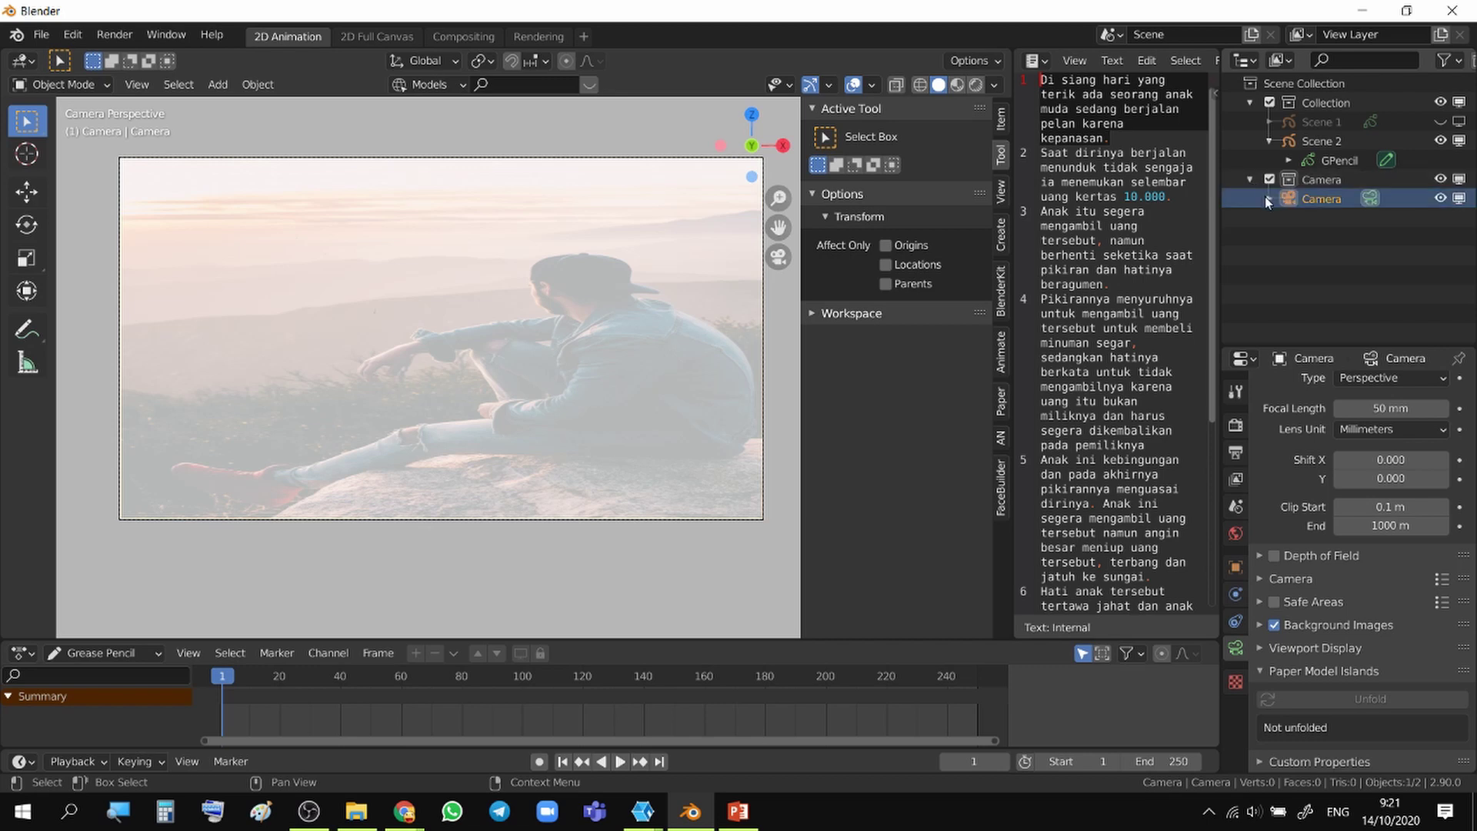
{"action": "left_click", "coordinate": [1270, 200]}
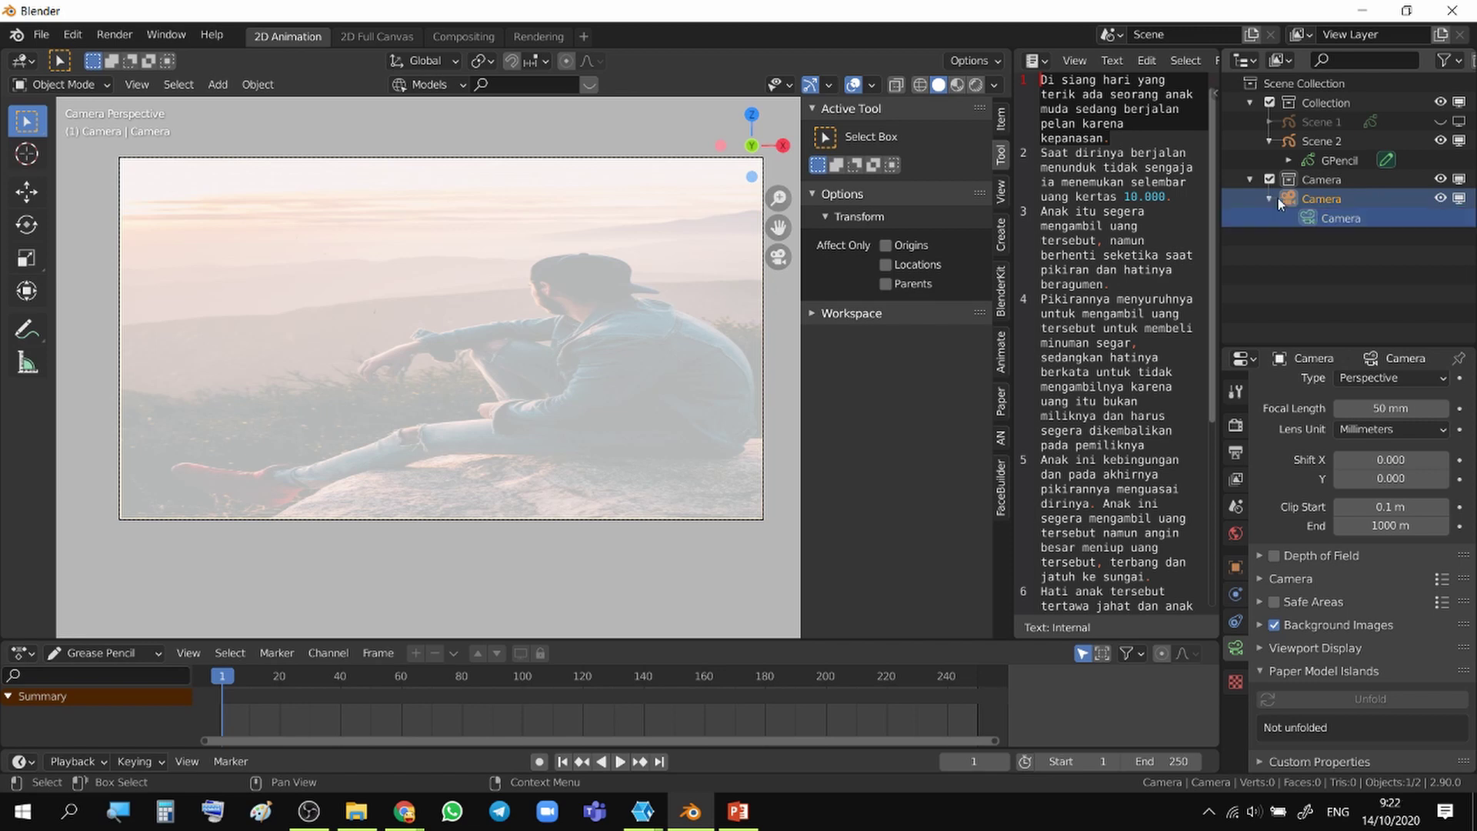
{"action": "left_click", "coordinate": [1320, 198]}
{"action": "left_click", "coordinate": [1321, 180]}
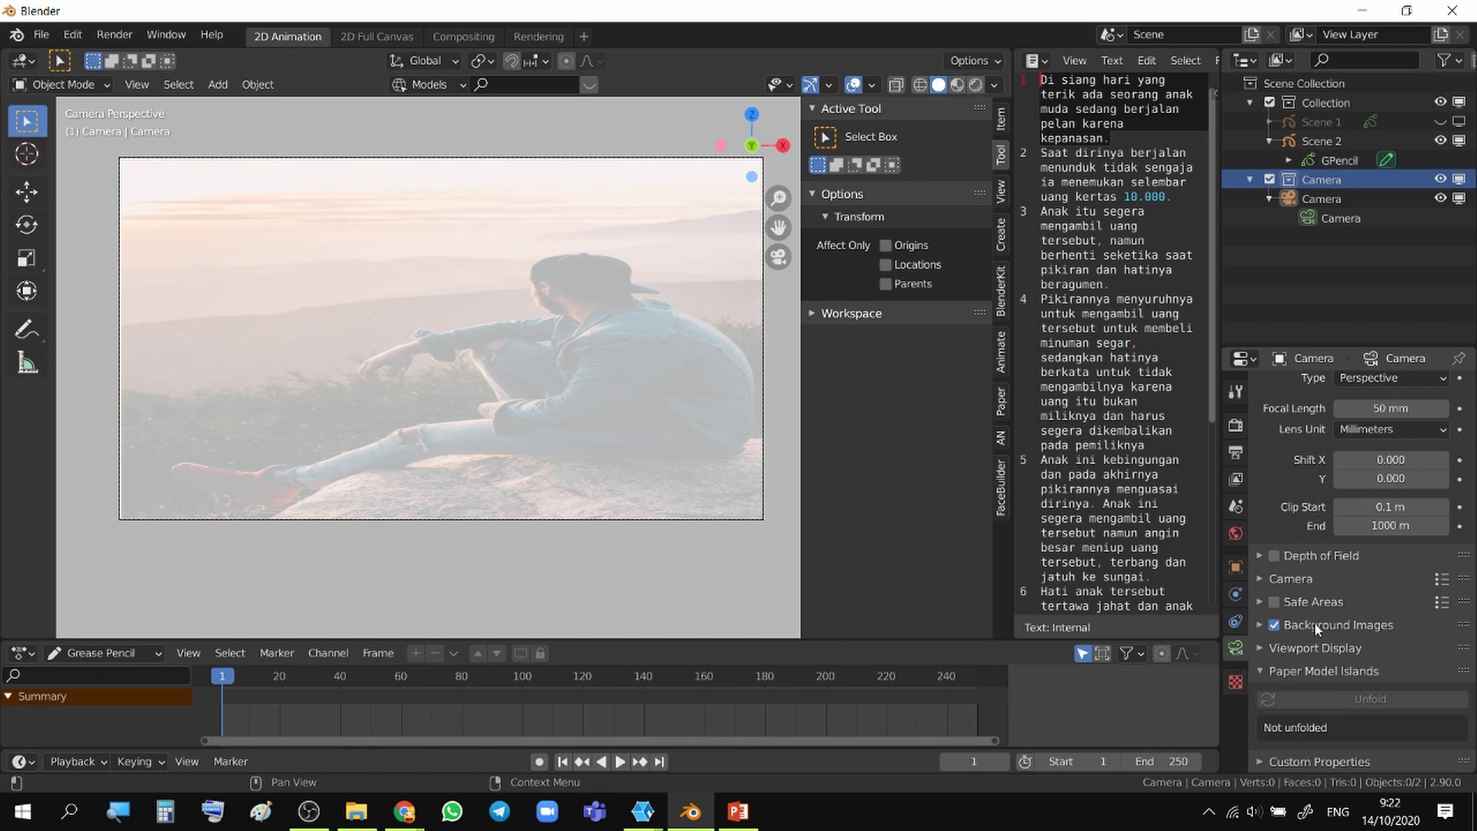
- Toggle the camera's background images off and on, and expand the settings of the photo used as background
{"action": "left_click", "coordinate": [1273, 625]}
{"action": "left_click", "coordinate": [1273, 625]}
{"action": "left_click", "coordinate": [1273, 624]}
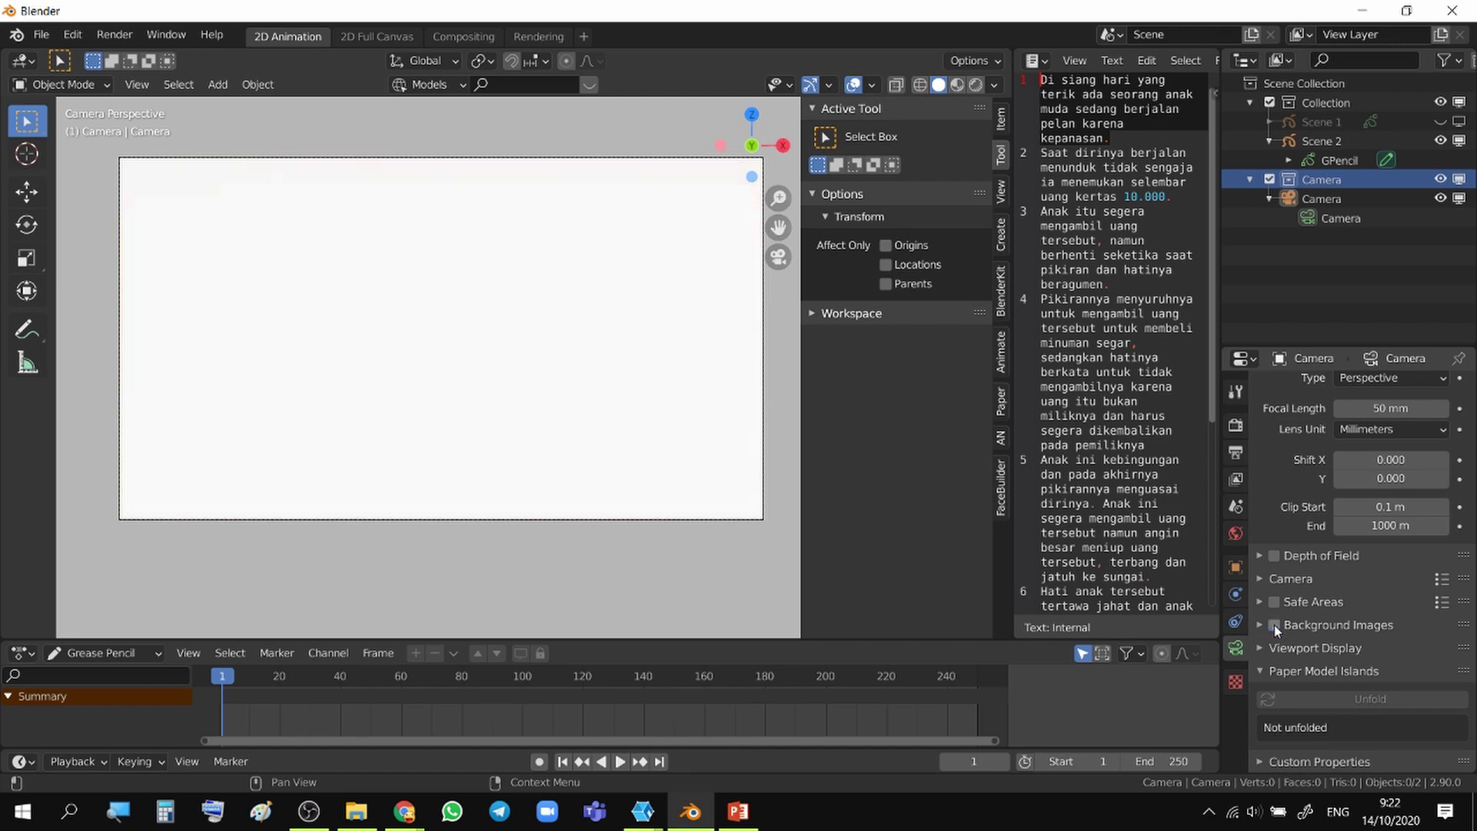
{"action": "left_click", "coordinate": [1274, 625]}
{"action": "left_click", "coordinate": [1260, 623]}
{"action": "scroll", "coordinate": [1300, 617], "scroll_direction": "down", "scroll_amount": 4}
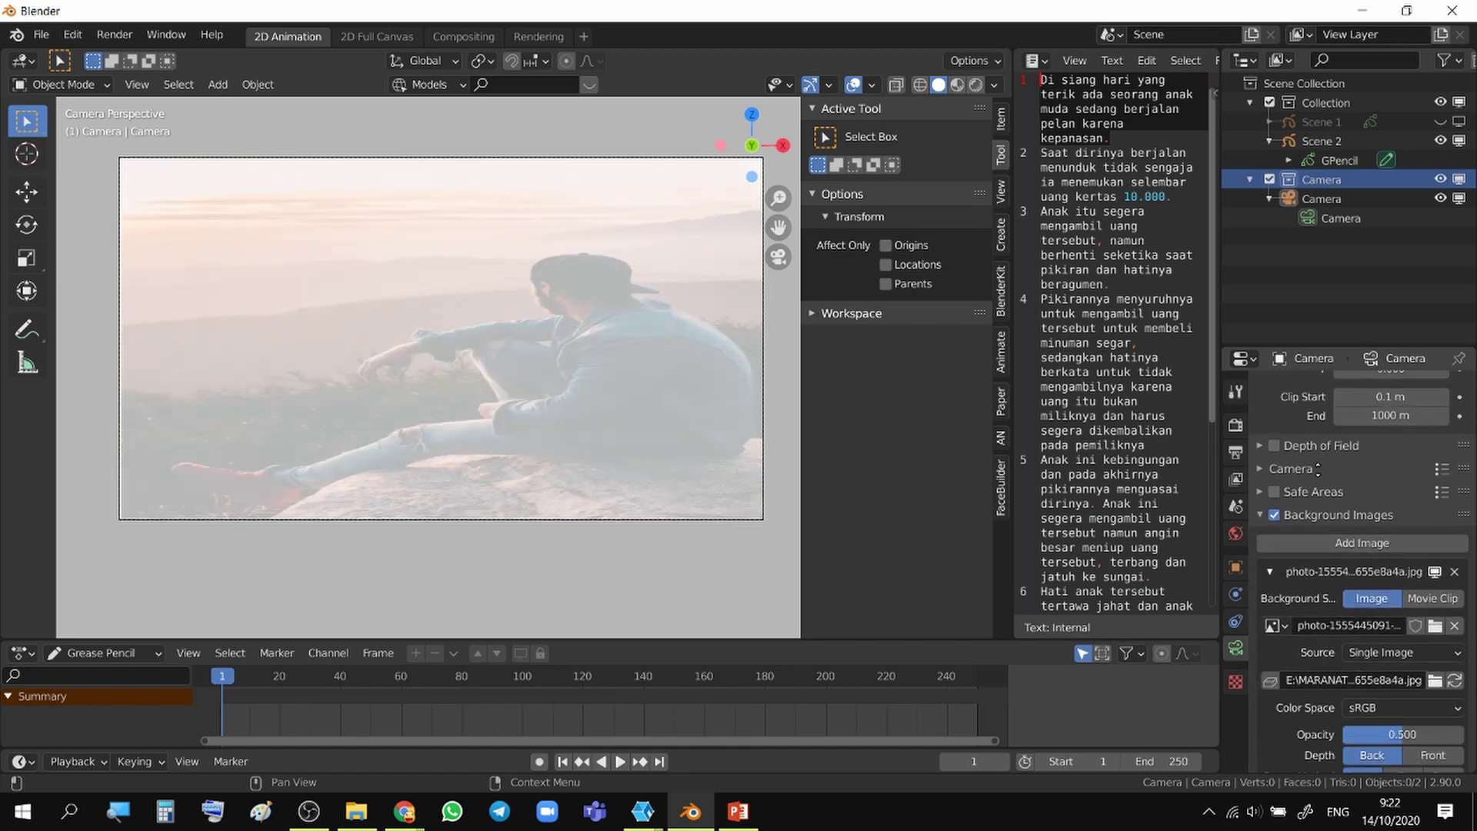
{"action": "scroll", "coordinate": [1306, 533], "scroll_direction": "down", "scroll_amount": 2}
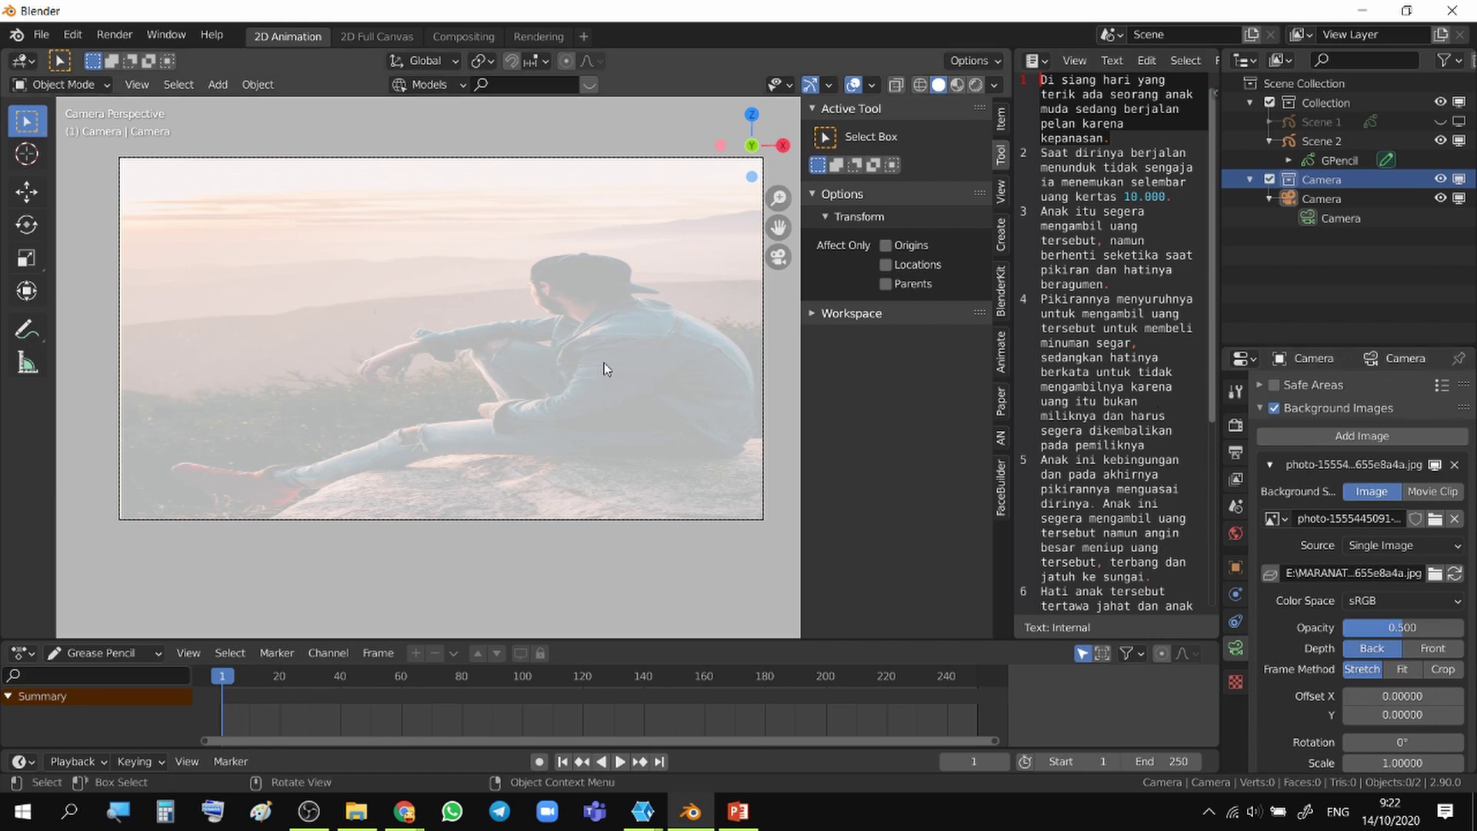
- Compare the Fit, Crop and Stretch frame methods on the camera's background photo
{"action": "left_click", "coordinate": [1401, 669]}
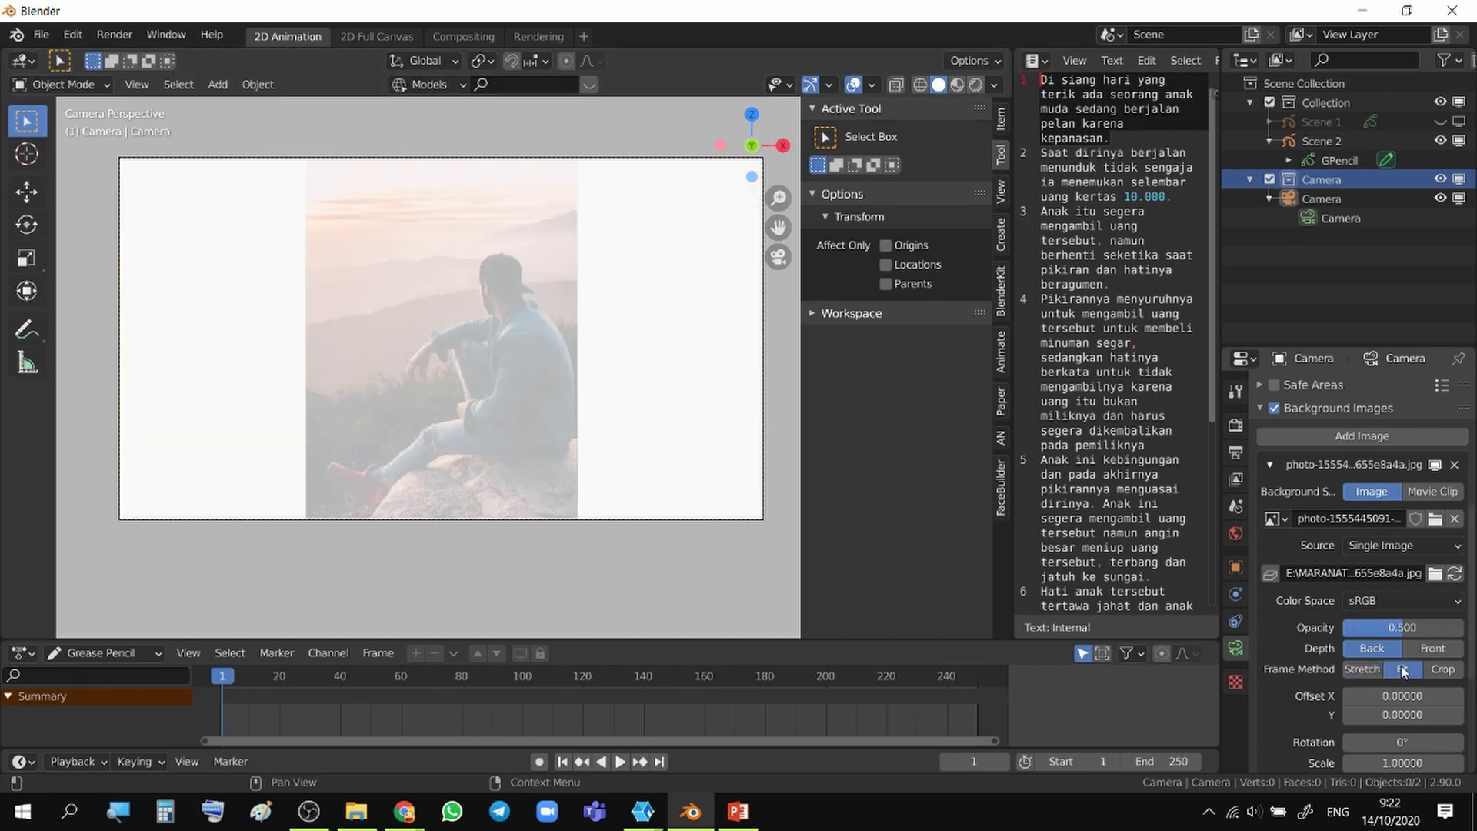
{"action": "left_click", "coordinate": [1438, 668]}
{"action": "left_click", "coordinate": [1411, 669]}
{"action": "left_click", "coordinate": [1442, 671]}
{"action": "left_click", "coordinate": [1368, 671]}
{"action": "left_click", "coordinate": [1405, 670]}
{"action": "left_click", "coordinate": [1373, 668]}
{"action": "left_click", "coordinate": [1405, 667]}
{"action": "left_click", "coordinate": [1439, 668]}
{"action": "left_click", "coordinate": [1363, 669]}
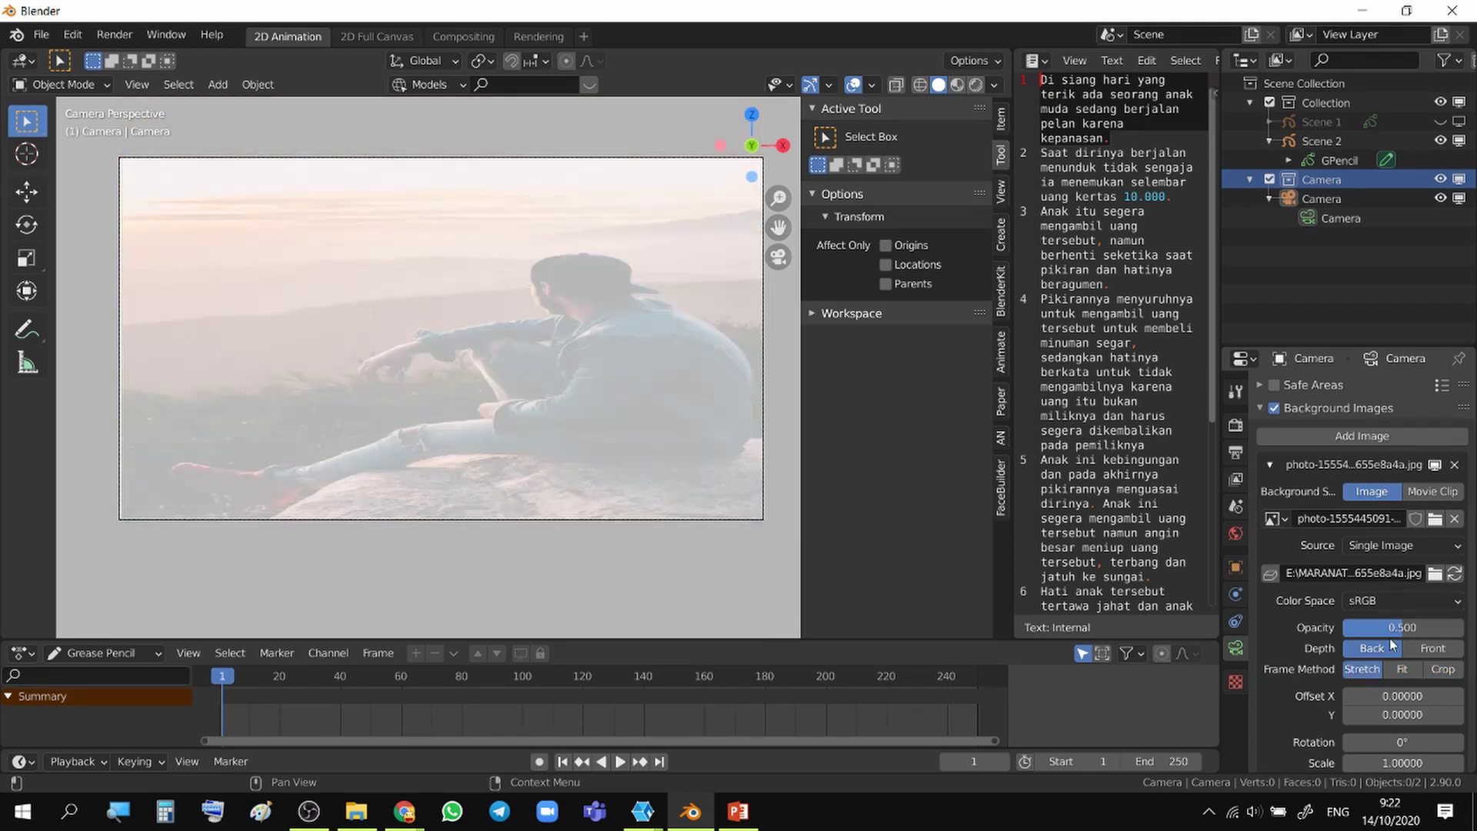
- Set the background photo's opacity to 0.443 and its frame method to Fit
{"action": "mouse_move", "coordinate": [1401, 628]}
{"action": "left_mouse_down"}
{"action": "mouse_move", "coordinate": [1414, 631]}
{"action": "mouse_move", "coordinate": [1396, 630]}
{"action": "left_mouse_up"}
{"action": "left_click", "coordinate": [1394, 669]}
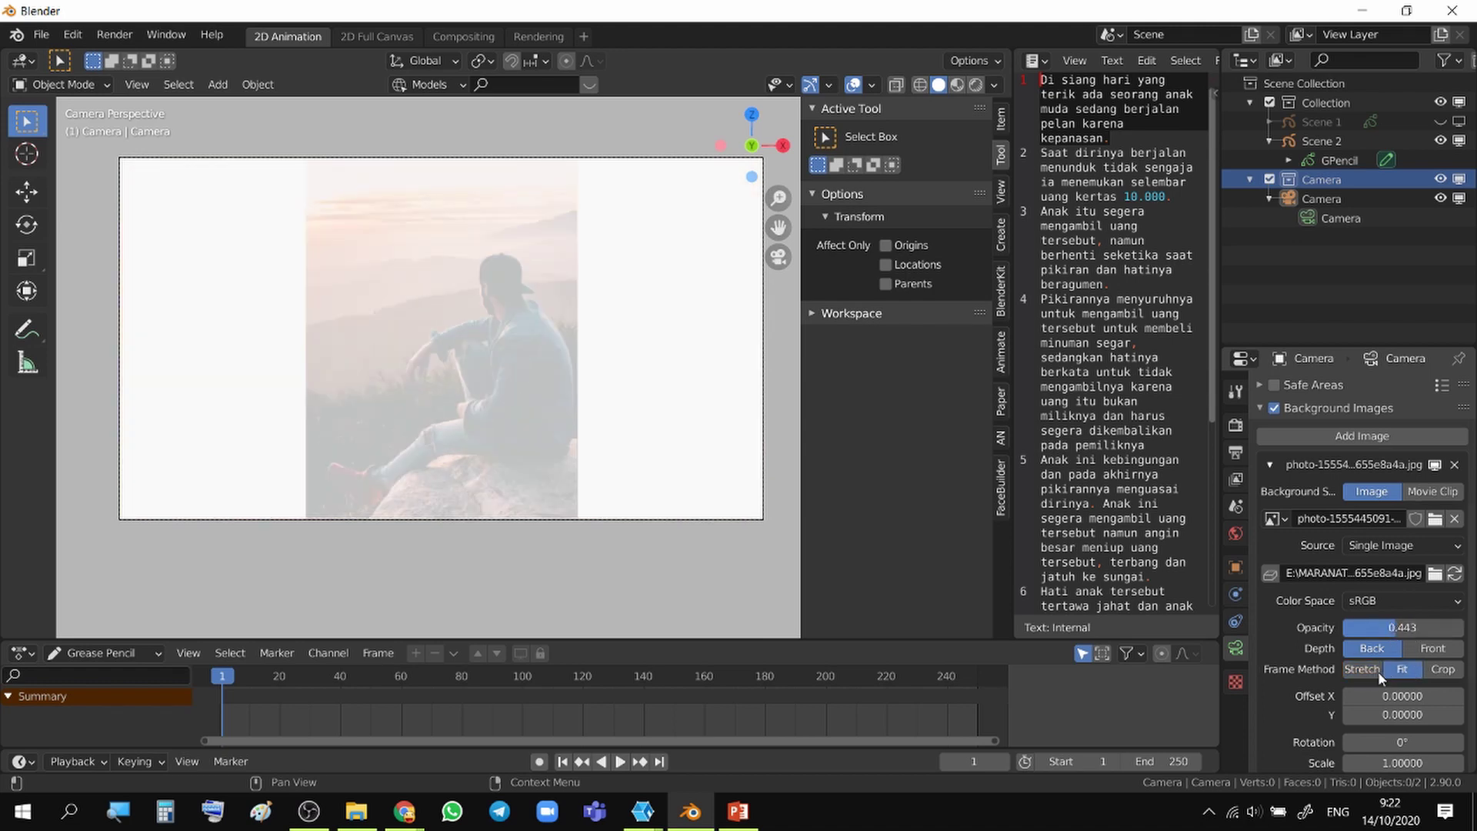
- Set the background photo's frame method to Crop, its X offset to -0.001 and its scale to 1.042
{"action": "left_click", "coordinate": [1435, 670]}
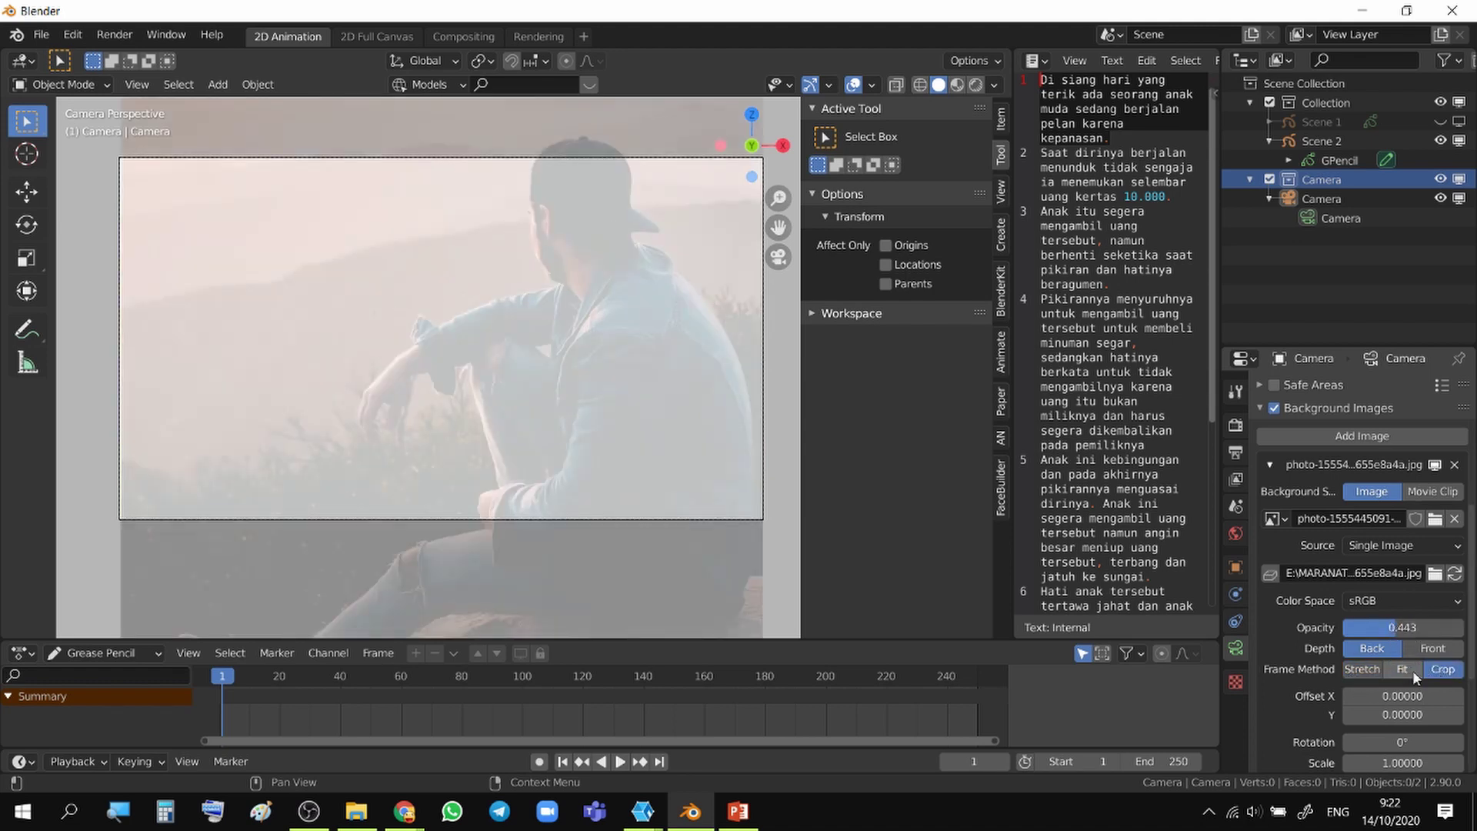
{"action": "scroll", "coordinate": [1301, 610], "scroll_direction": "down", "scroll_amount": 3}
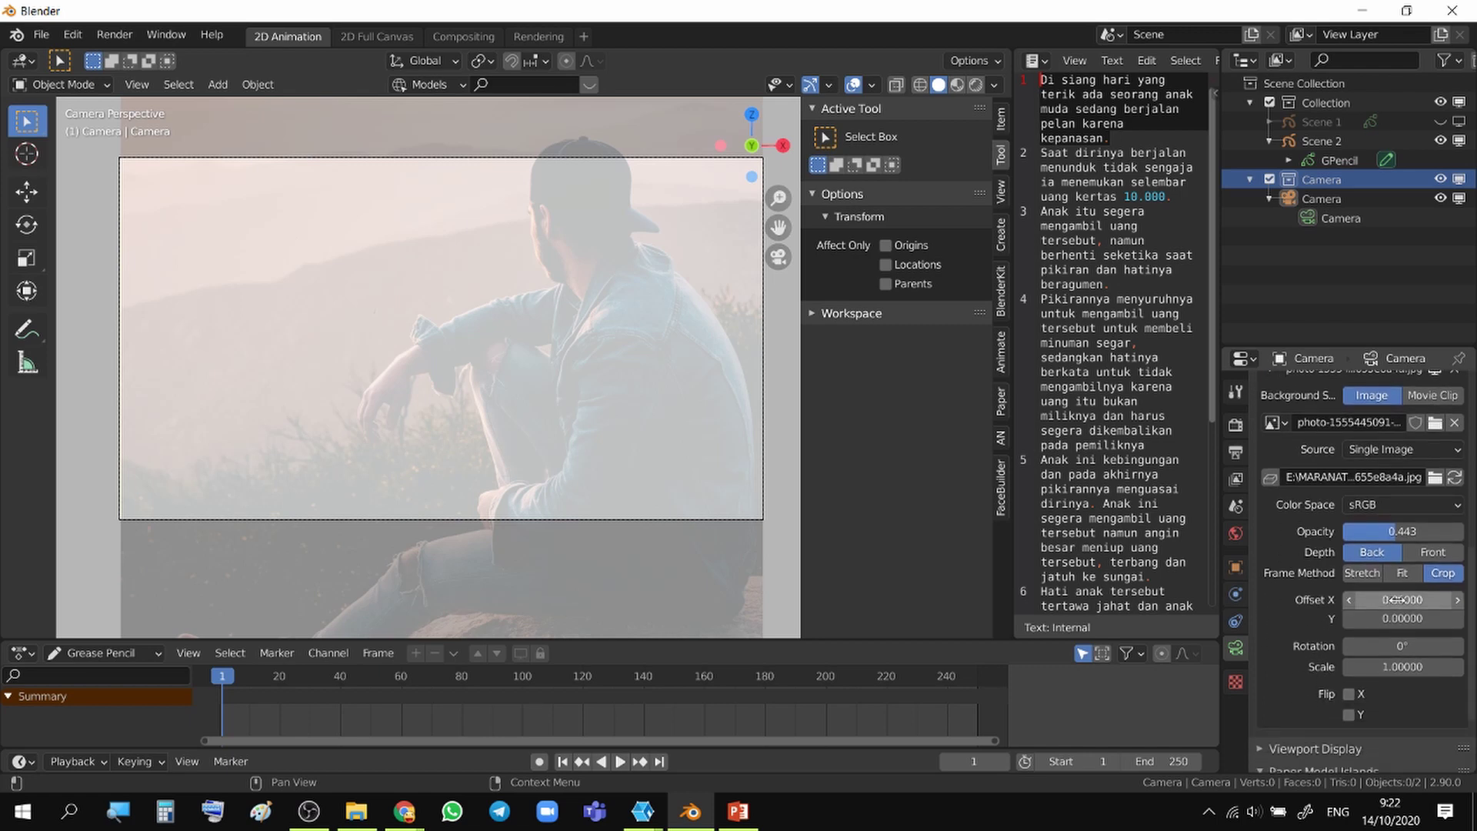
{"action": "left_click_drag", "start_coordinate": [1400, 600], "coordinate": [1391, 603]}
{"action": "mouse_move", "coordinate": [1396, 666]}
{"action": "left_mouse_down"}
{"action": "mouse_move", "coordinate": [1471, 653]}
{"action": "mouse_move", "coordinate": [1373, 659]}
{"action": "left_mouse_up"}
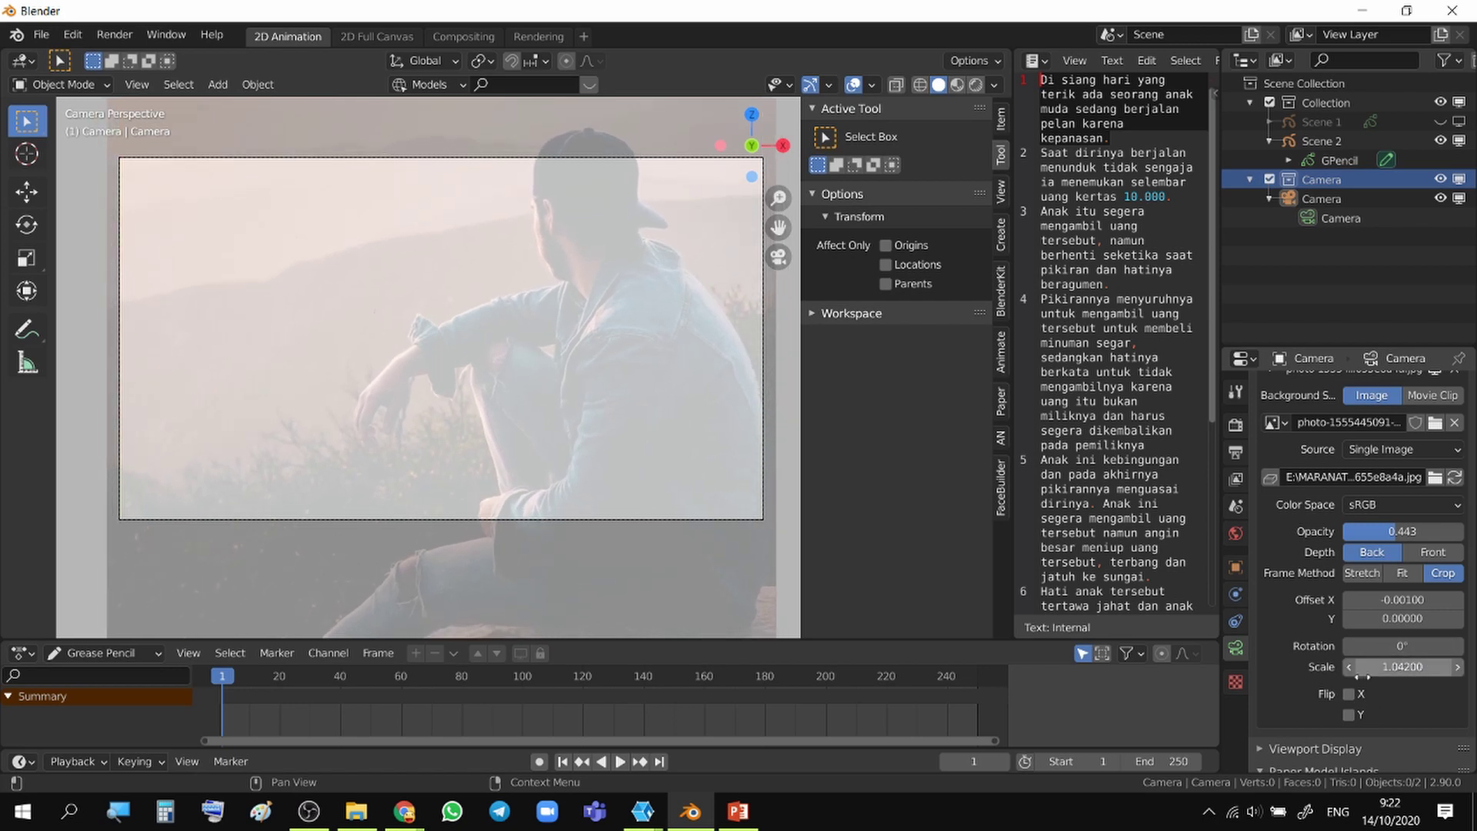
- Toggle the background photo's horizontal flip on and off to compare both orientations
{"action": "left_click", "coordinate": [1357, 694]}
{"action": "left_click", "coordinate": [1356, 694]}
{"action": "left_click", "coordinate": [1357, 694]}
{"action": "left_click", "coordinate": [1357, 694]}
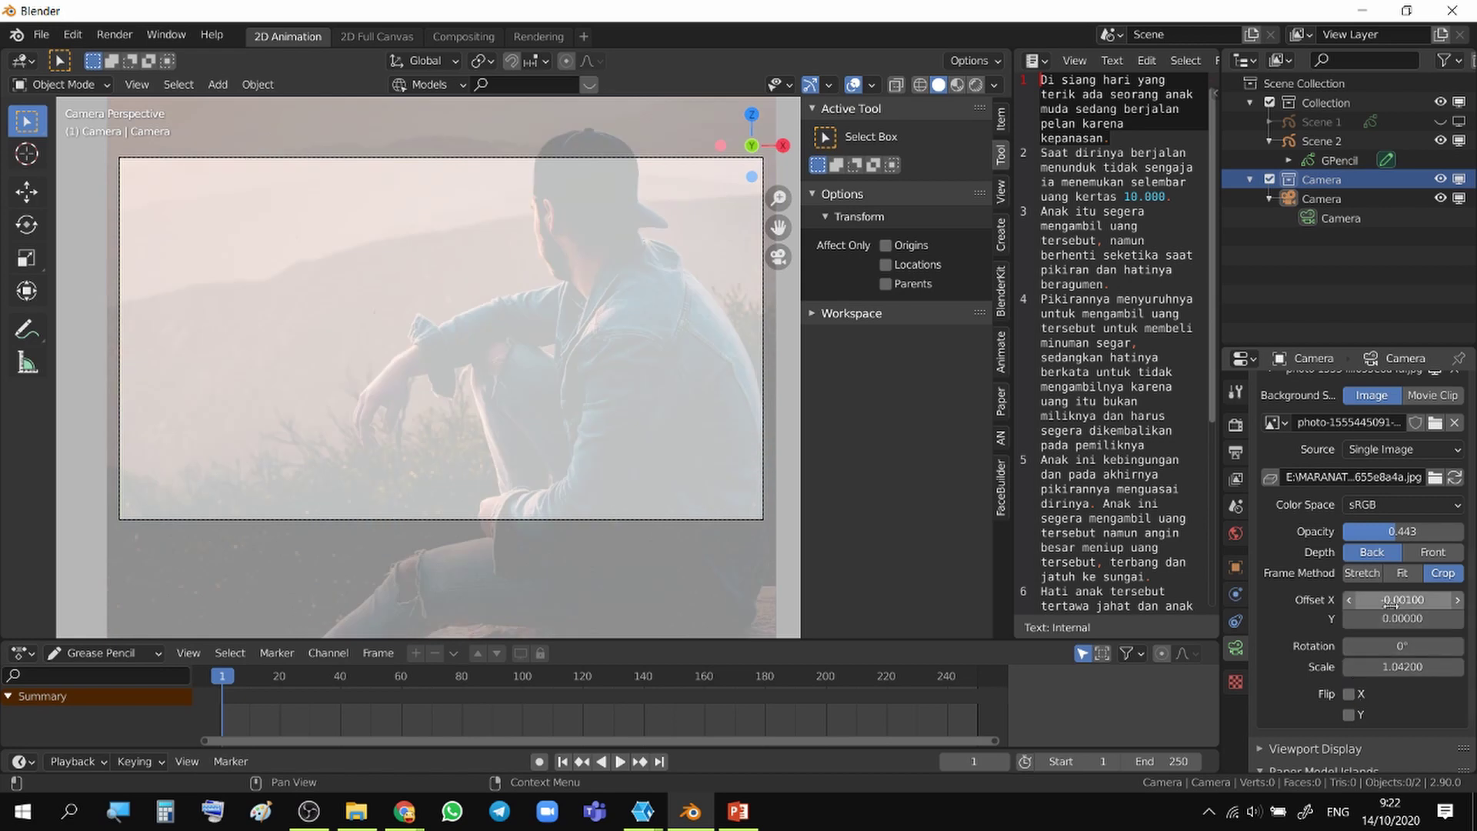
- Shift the background photo down by setting its Y offset to -0.05
{"action": "left_click", "coordinate": [1402, 618]}
{"action": "type", "text": "0.076"}
{"action": "key", "text": "Return"}
{"action": "left_click_drag", "start_coordinate": [1453, 617], "coordinate": [1191, 577]}
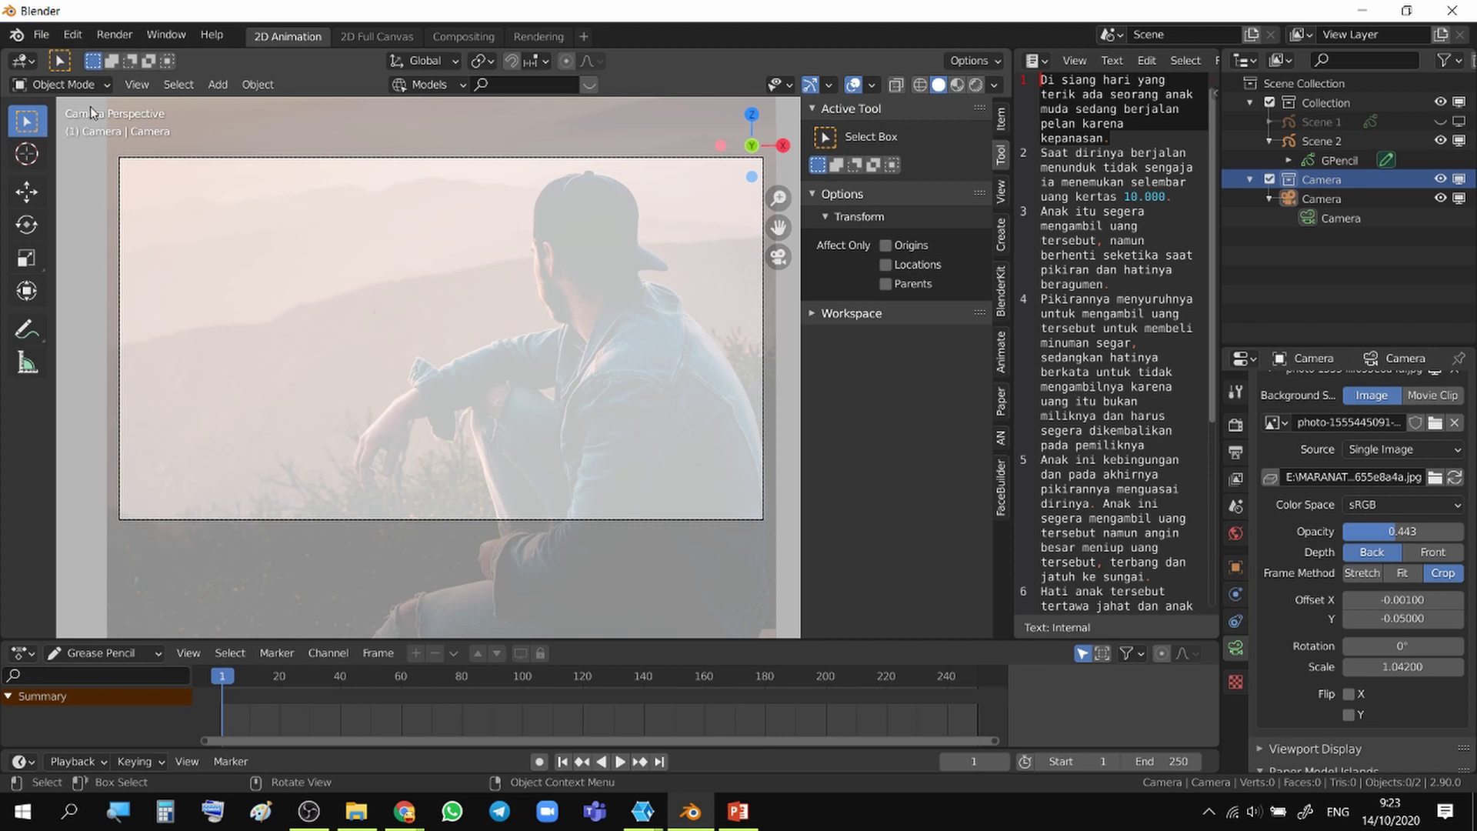
- Select the Scene 2 grease pencil object and switch it to Draw mode
{"action": "left_click", "coordinate": [1336, 163]}
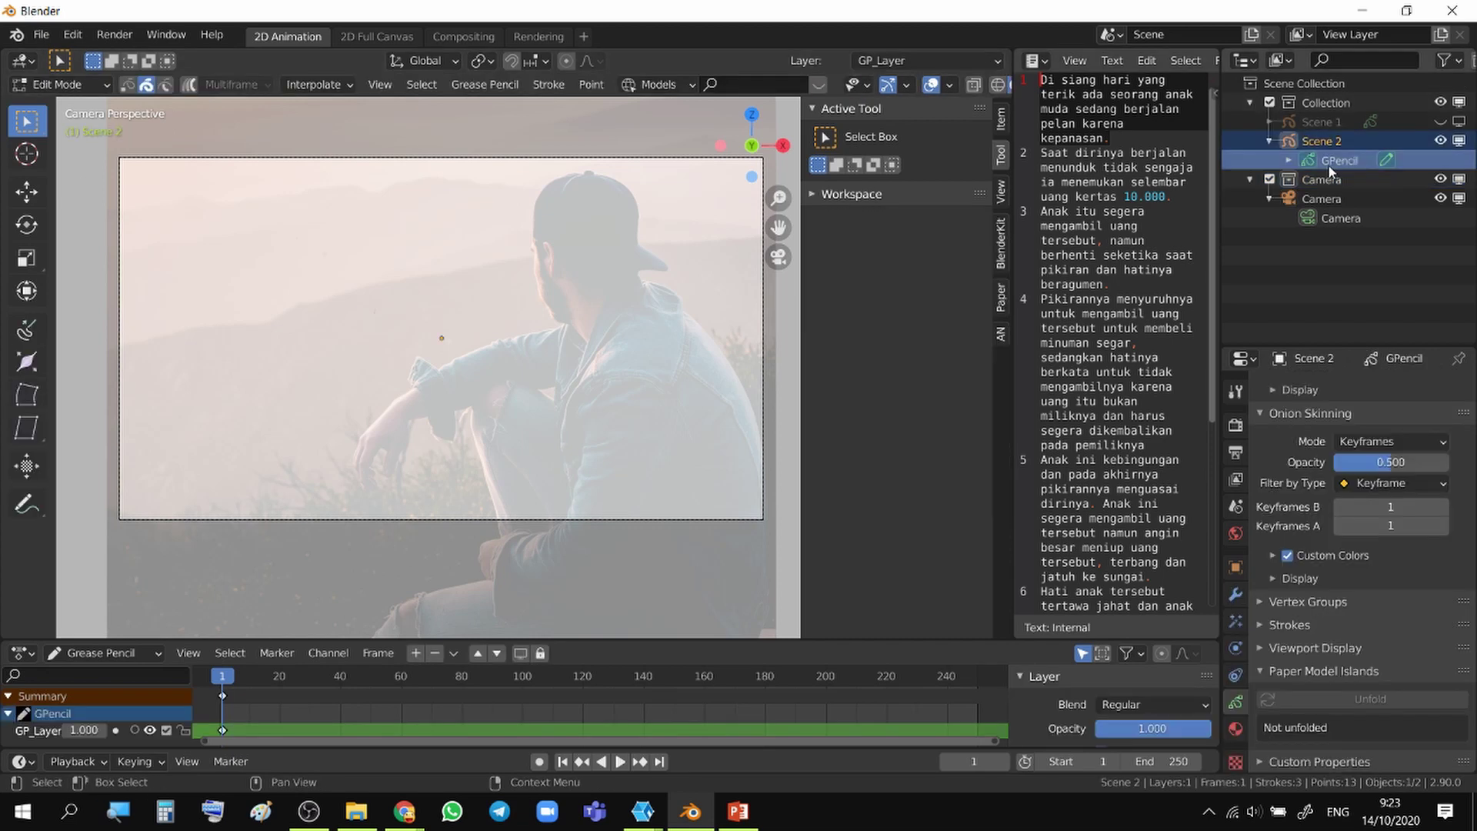
{"action": "left_click", "coordinate": [98, 85]}
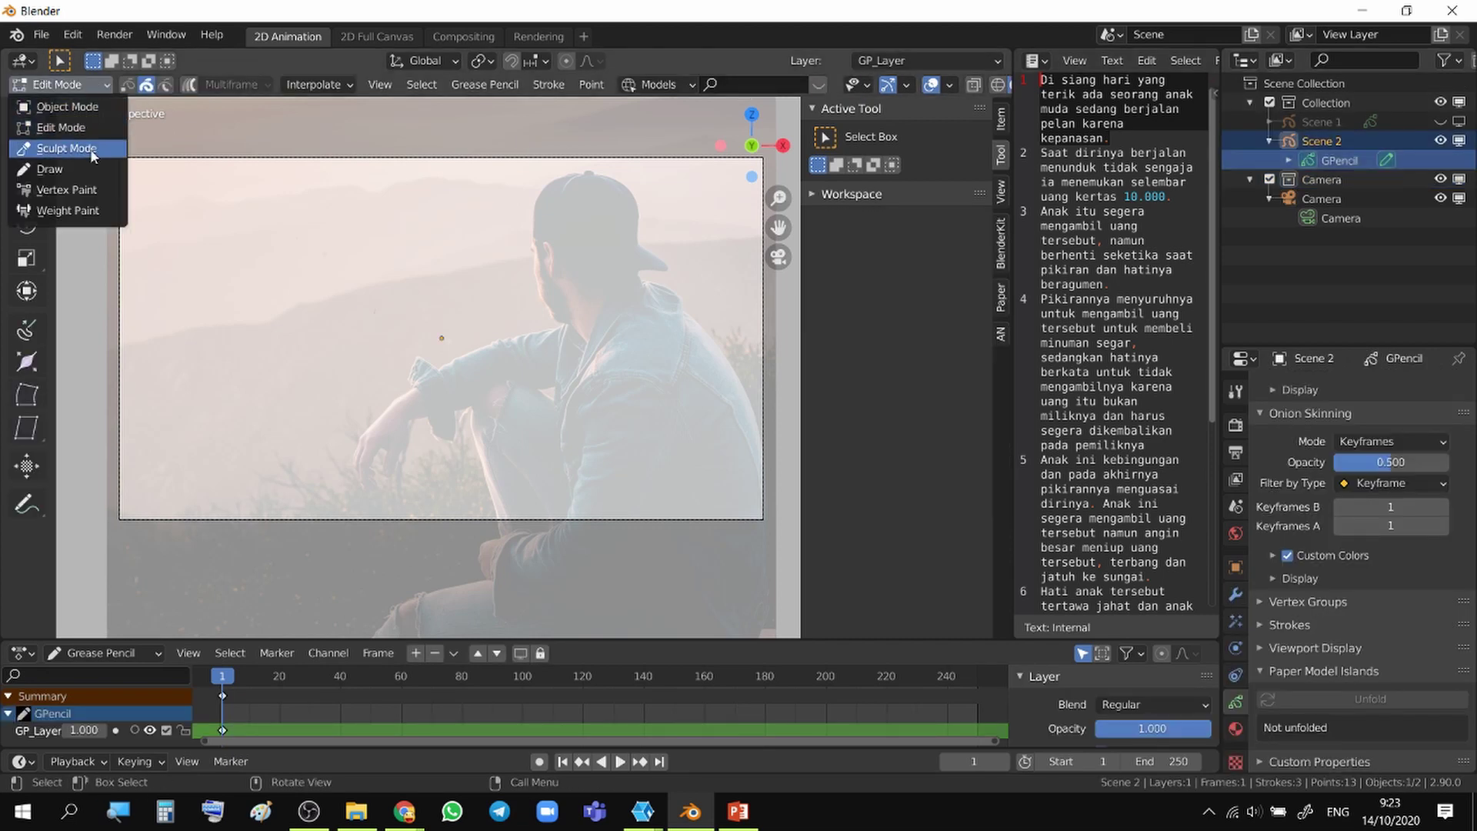
{"action": "left_click", "coordinate": [50, 170]}
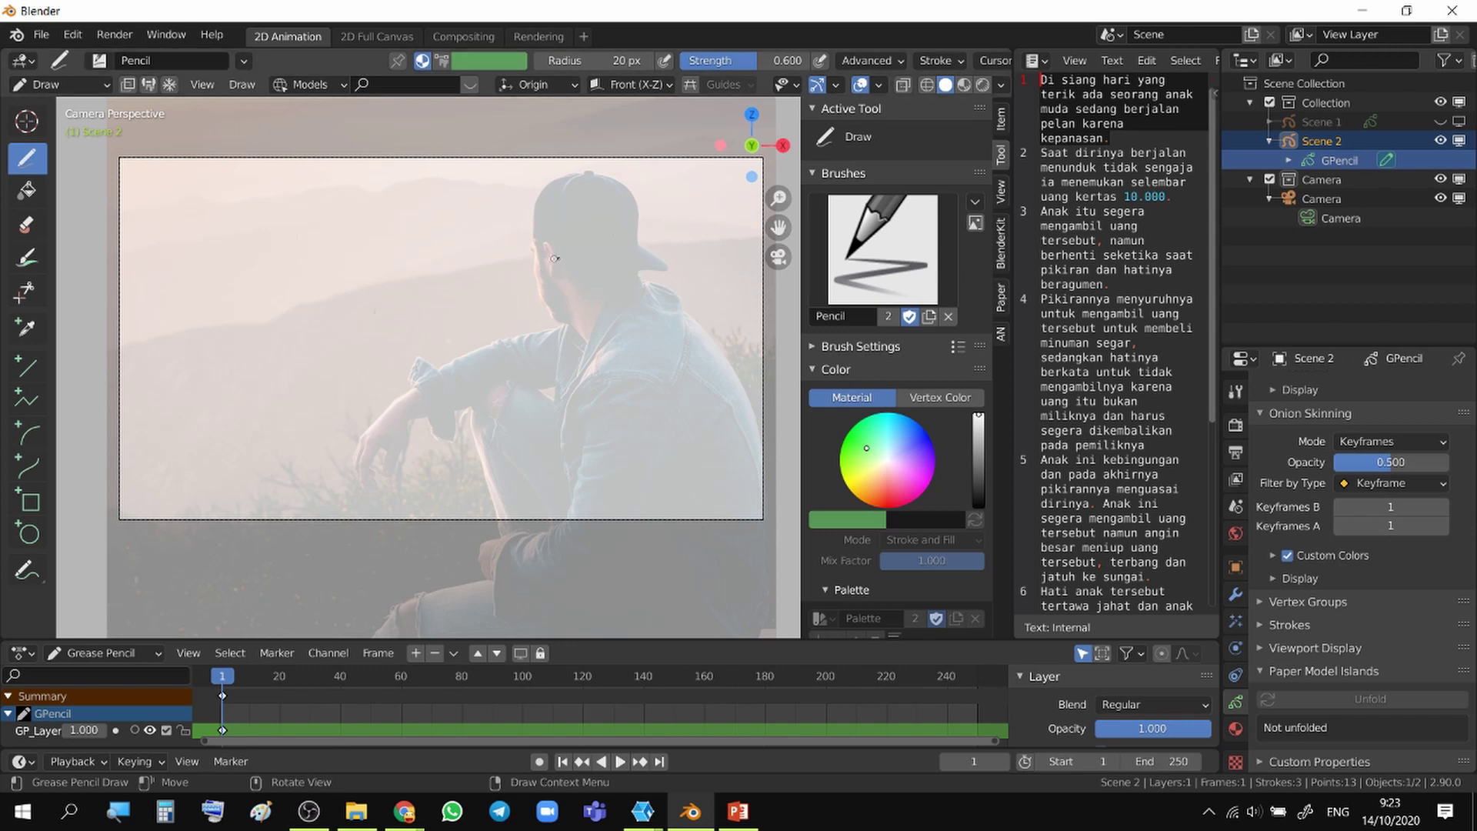
- Trace the man's face profile and the crown of his cap over the photo with the Pencil brush
{"action": "scroll", "coordinate": [555, 259], "scroll_direction": "up", "scroll_amount": 5}
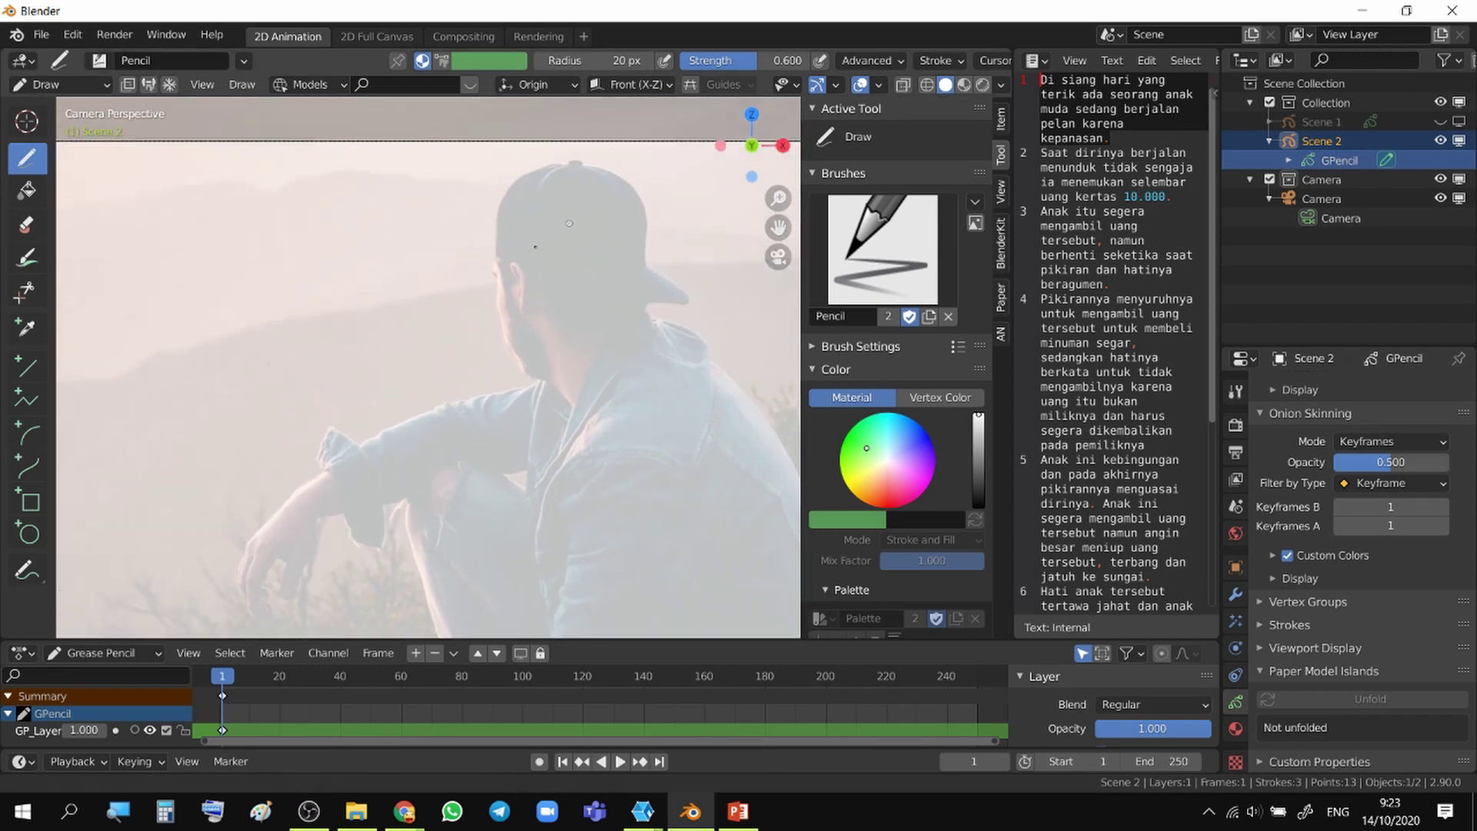
{"action": "scroll", "coordinate": [569, 224], "scroll_direction": "up", "scroll_amount": 3}
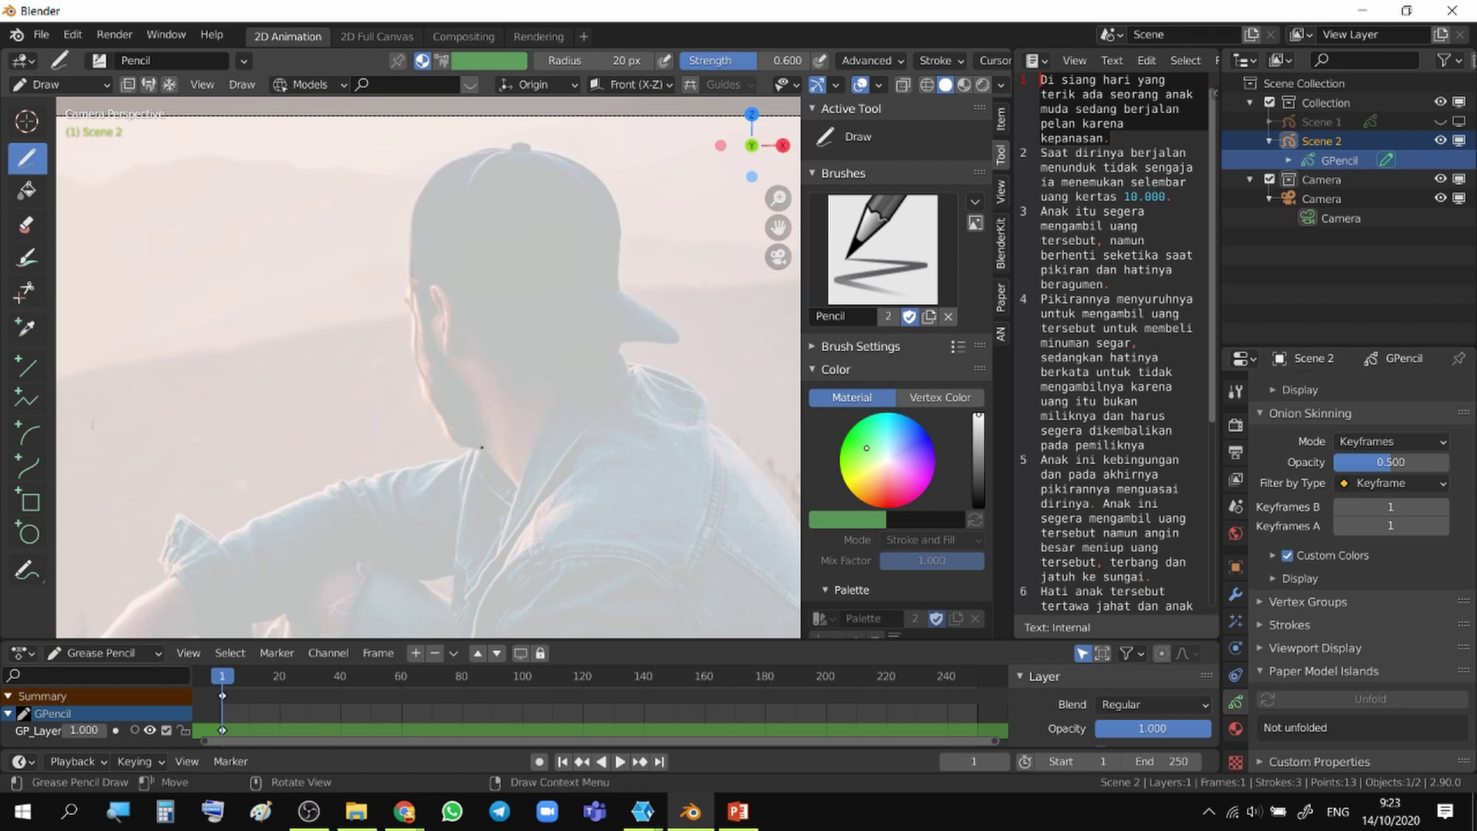
{"action": "left_click_drag", "start_coordinate": [482, 447], "coordinate": [501, 470]}
{"action": "mouse_move", "coordinate": [428, 176]}
{"action": "left_mouse_down"}
{"action": "mouse_move", "coordinate": [474, 149]}
{"action": "mouse_move", "coordinate": [546, 146]}
{"action": "mouse_move", "coordinate": [603, 188]}
{"action": "left_mouse_up"}
{"action": "left_click_drag", "start_coordinate": [631, 300], "coordinate": [634, 303]}
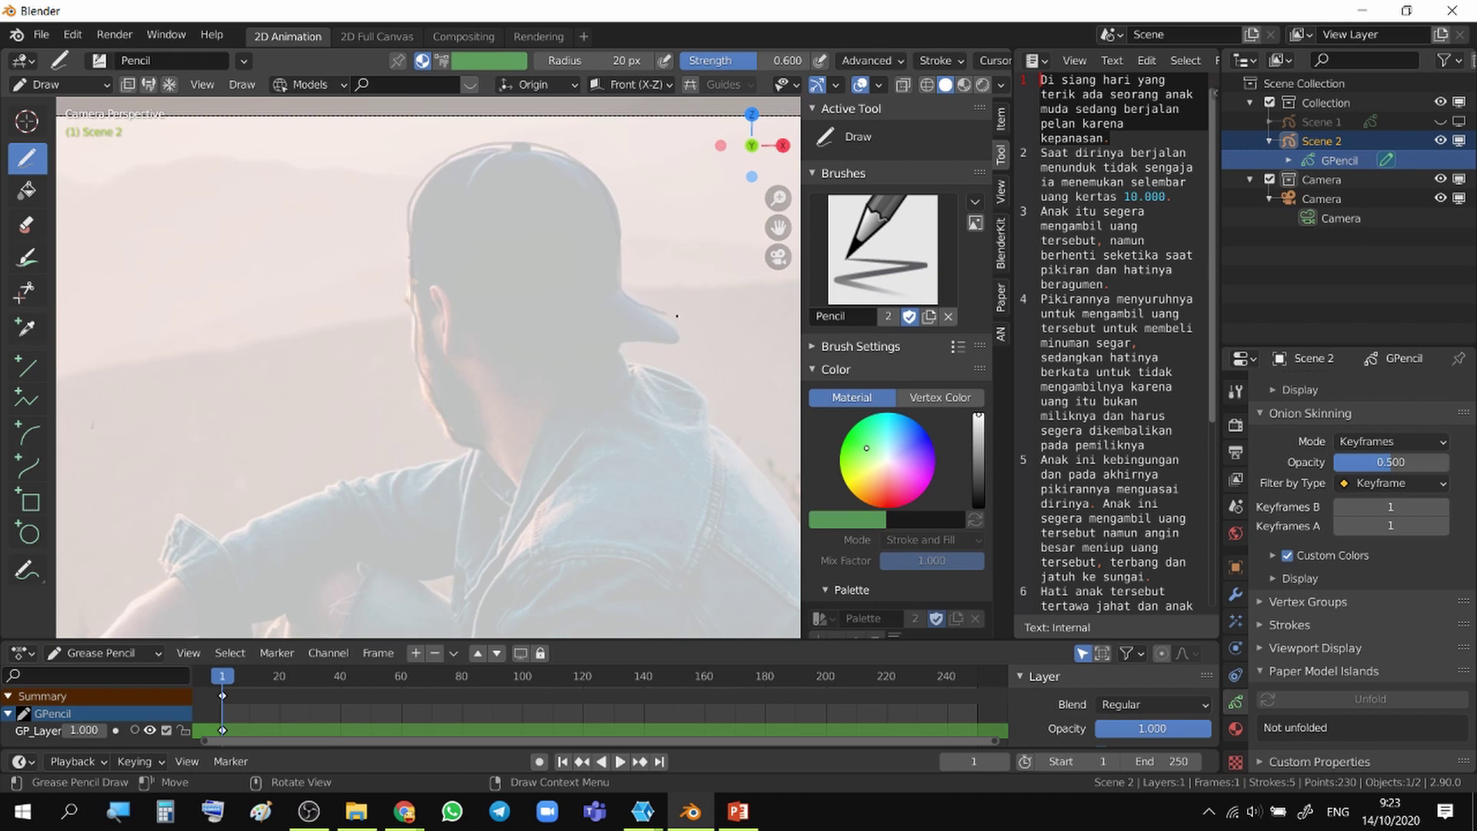
{"action": "key", "text": "ctrl+z"}
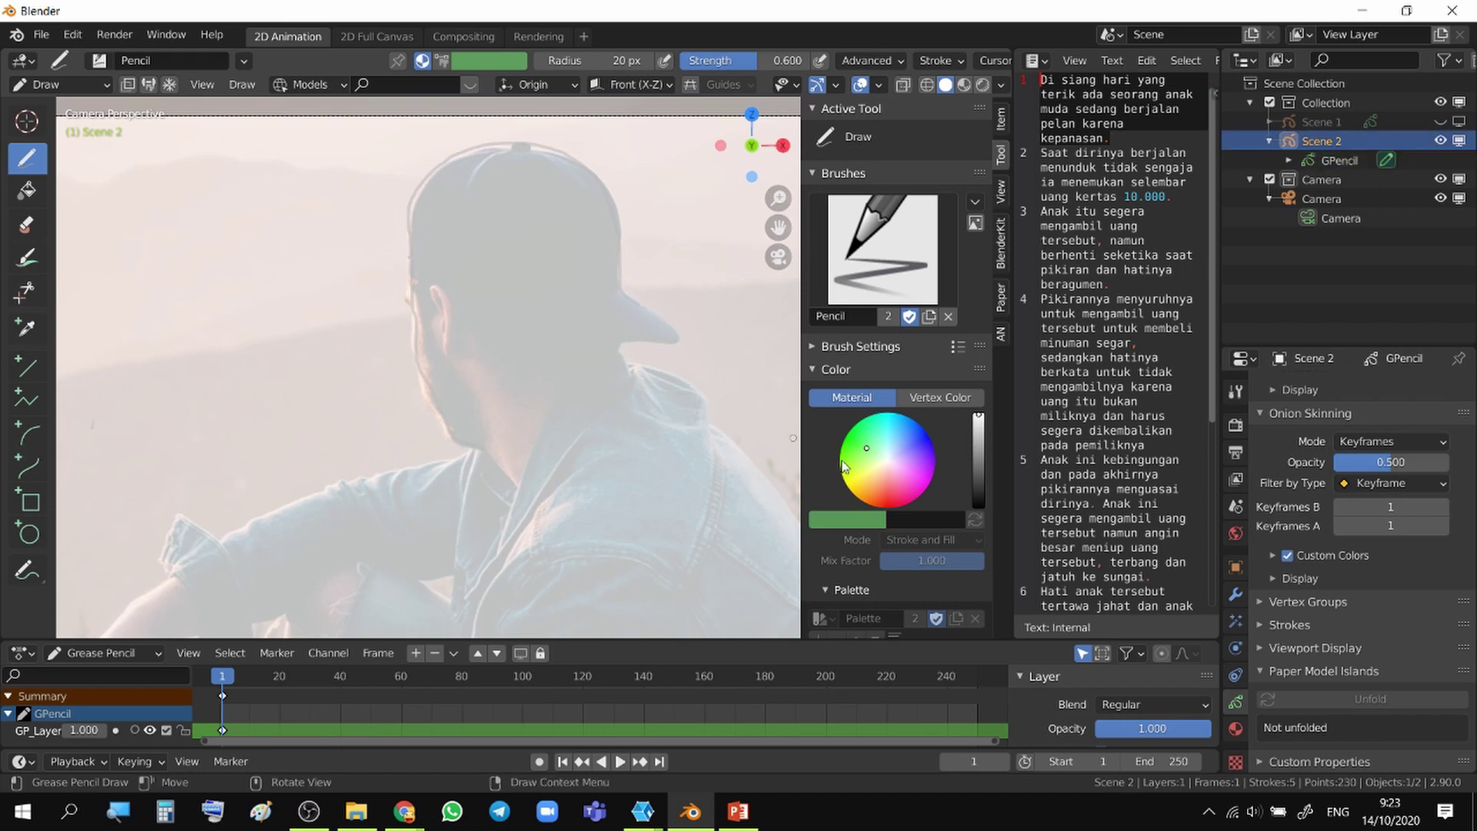
- Add a new material to Scene 2 and set its stroke base color to pink, HSV 0.925, 0.763, 0.963
{"action": "left_click", "coordinate": [1235, 729]}
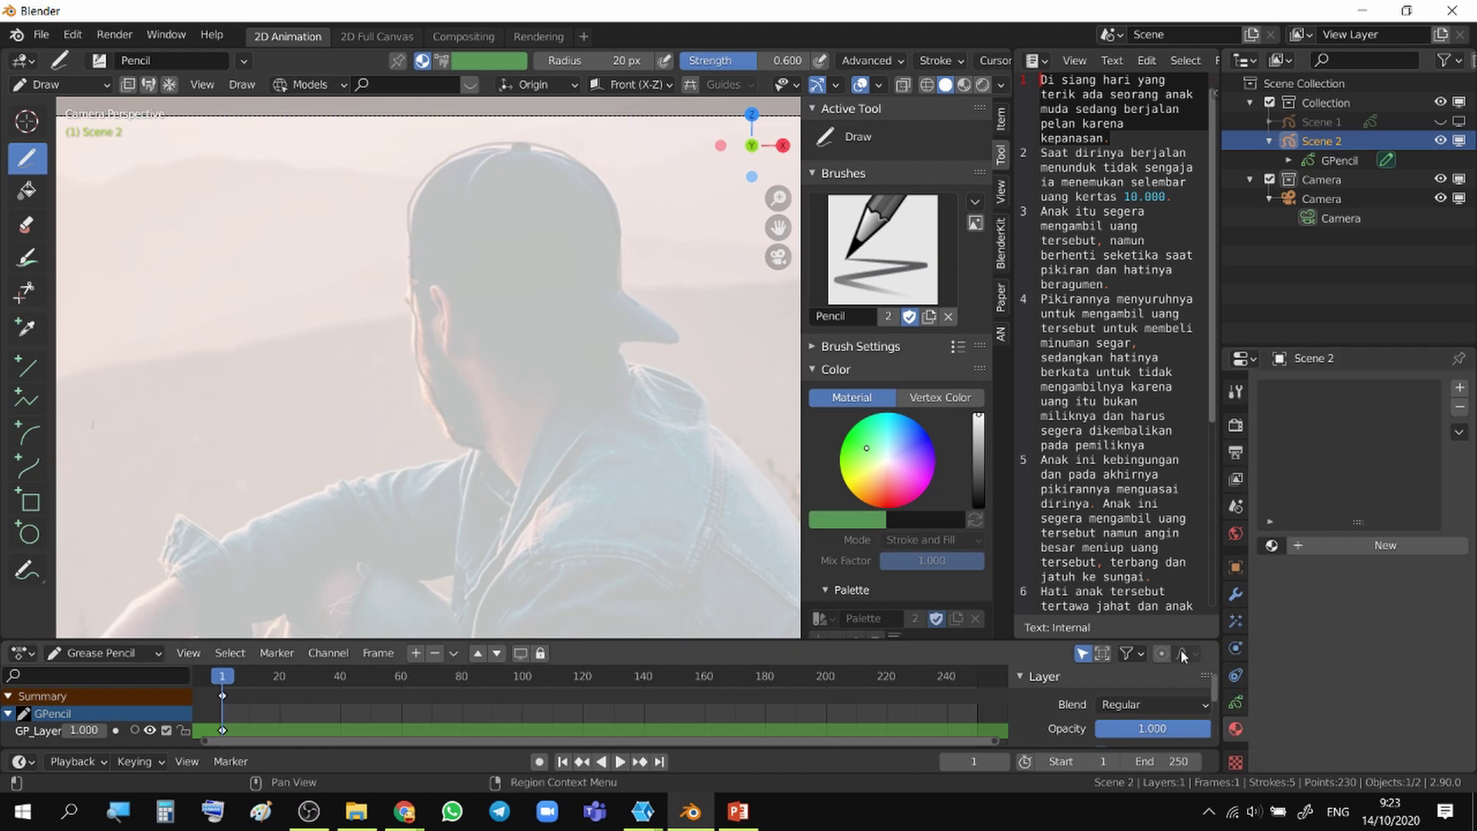
{"action": "left_click", "coordinate": [1354, 546]}
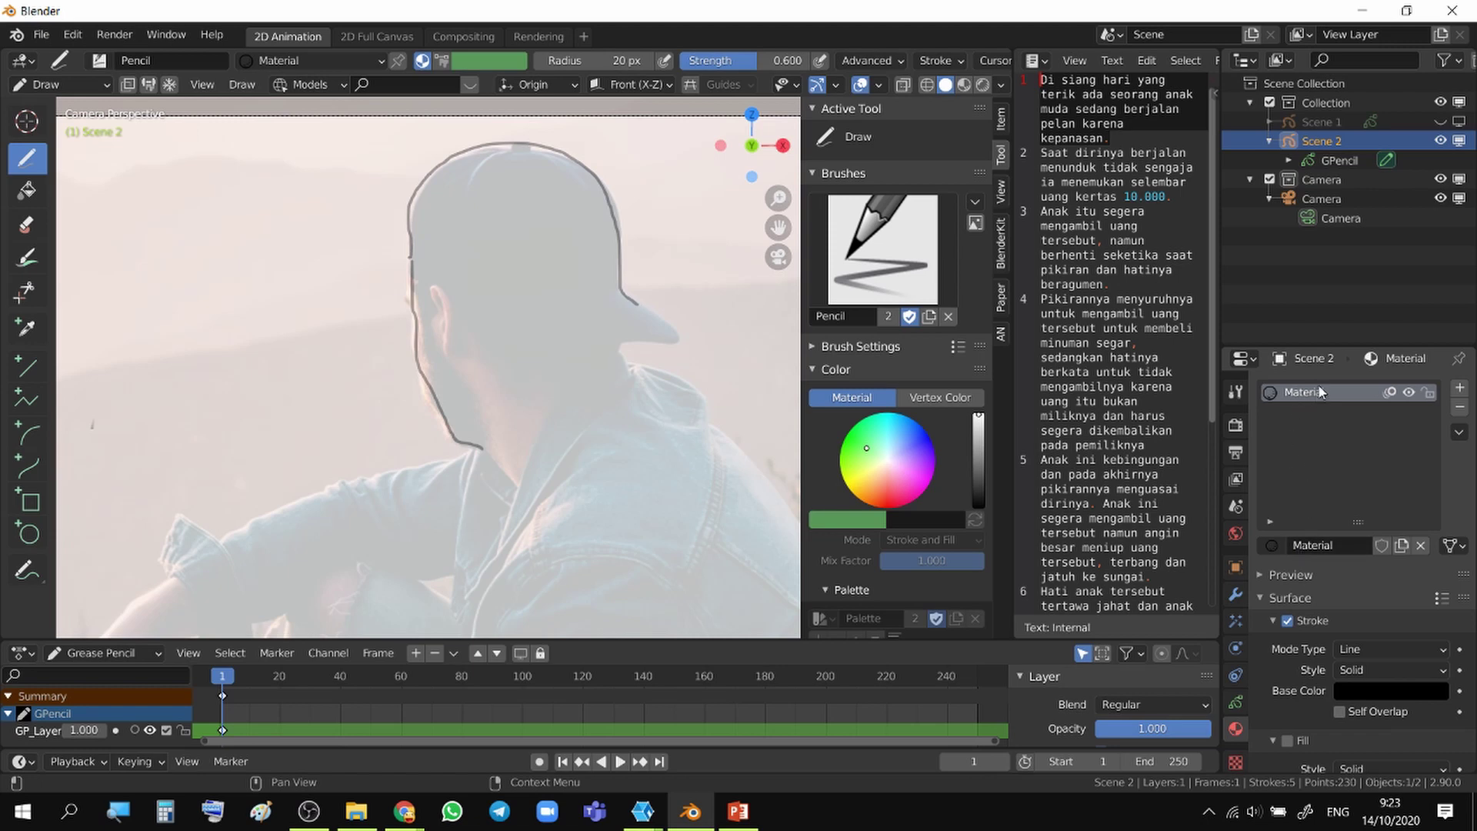
{"action": "left_click", "coordinate": [1364, 688]}
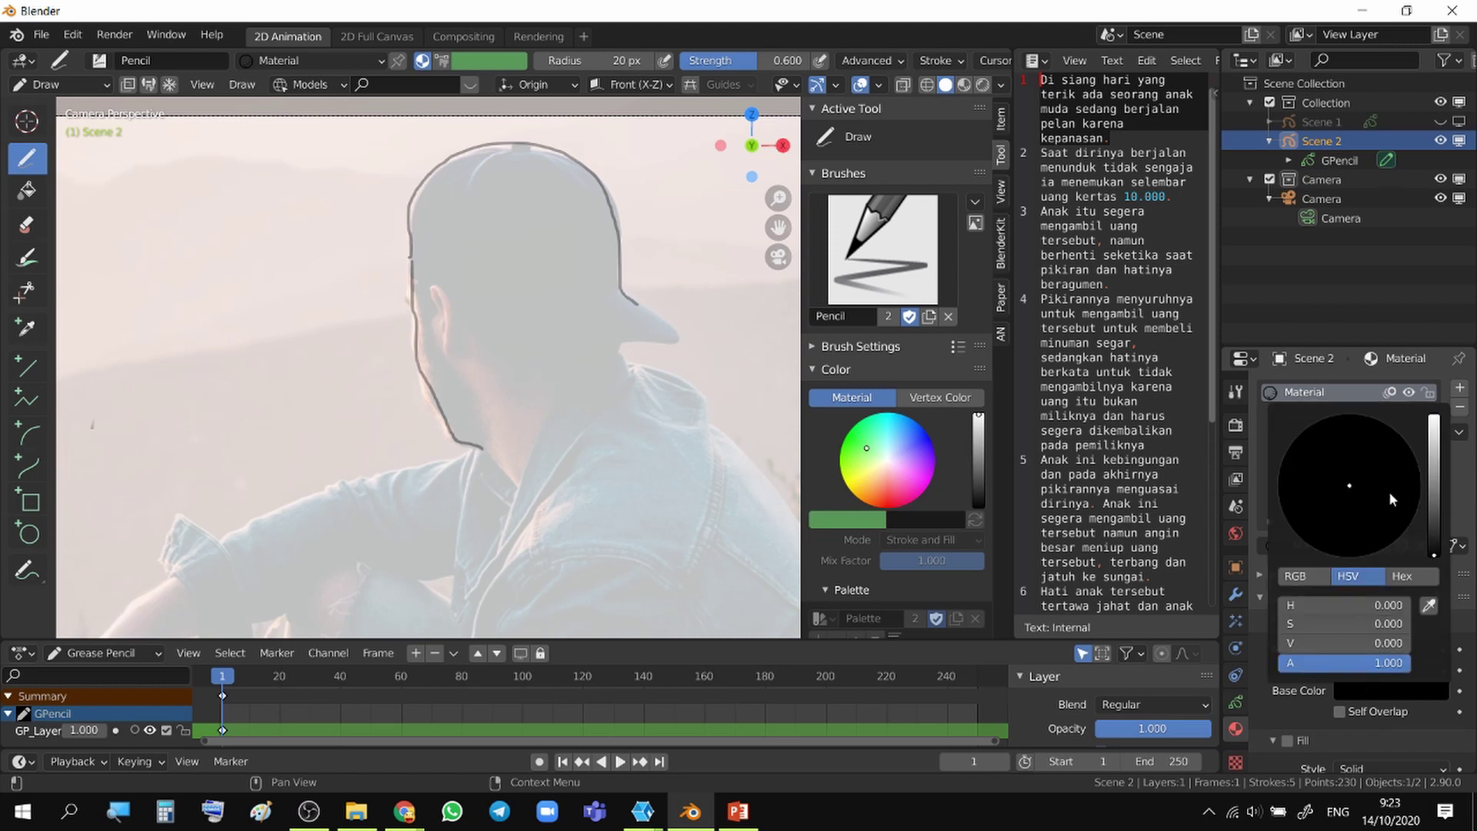
{"action": "left_click_drag", "start_coordinate": [1432, 462], "coordinate": [1432, 420]}
{"action": "mouse_move", "coordinate": [1372, 459]}
{"action": "left_mouse_down"}
{"action": "mouse_move", "coordinate": [1392, 441]}
{"action": "mouse_move", "coordinate": [1355, 531]}
{"action": "mouse_move", "coordinate": [1375, 533]}
{"action": "left_mouse_up"}
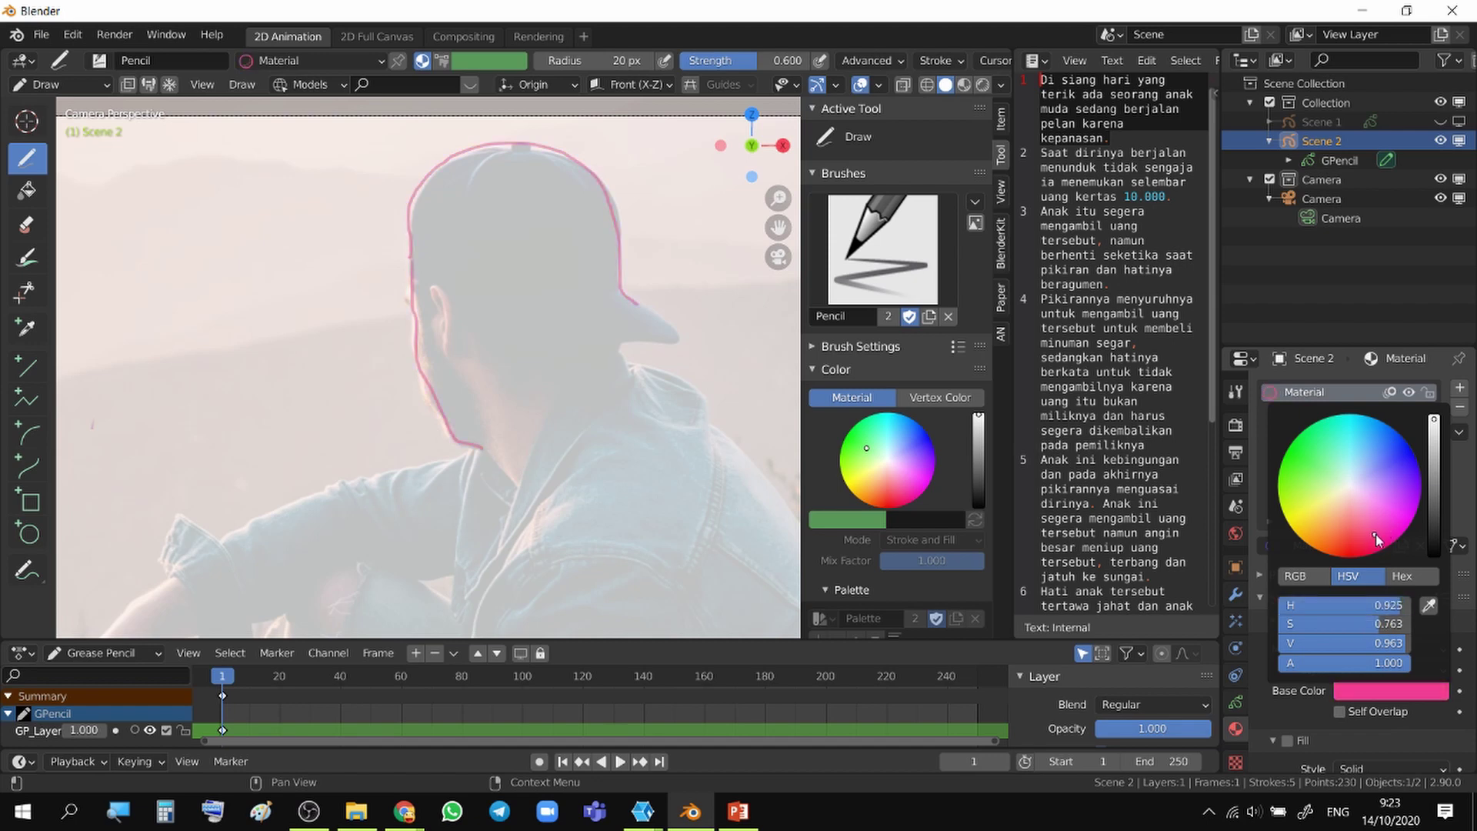
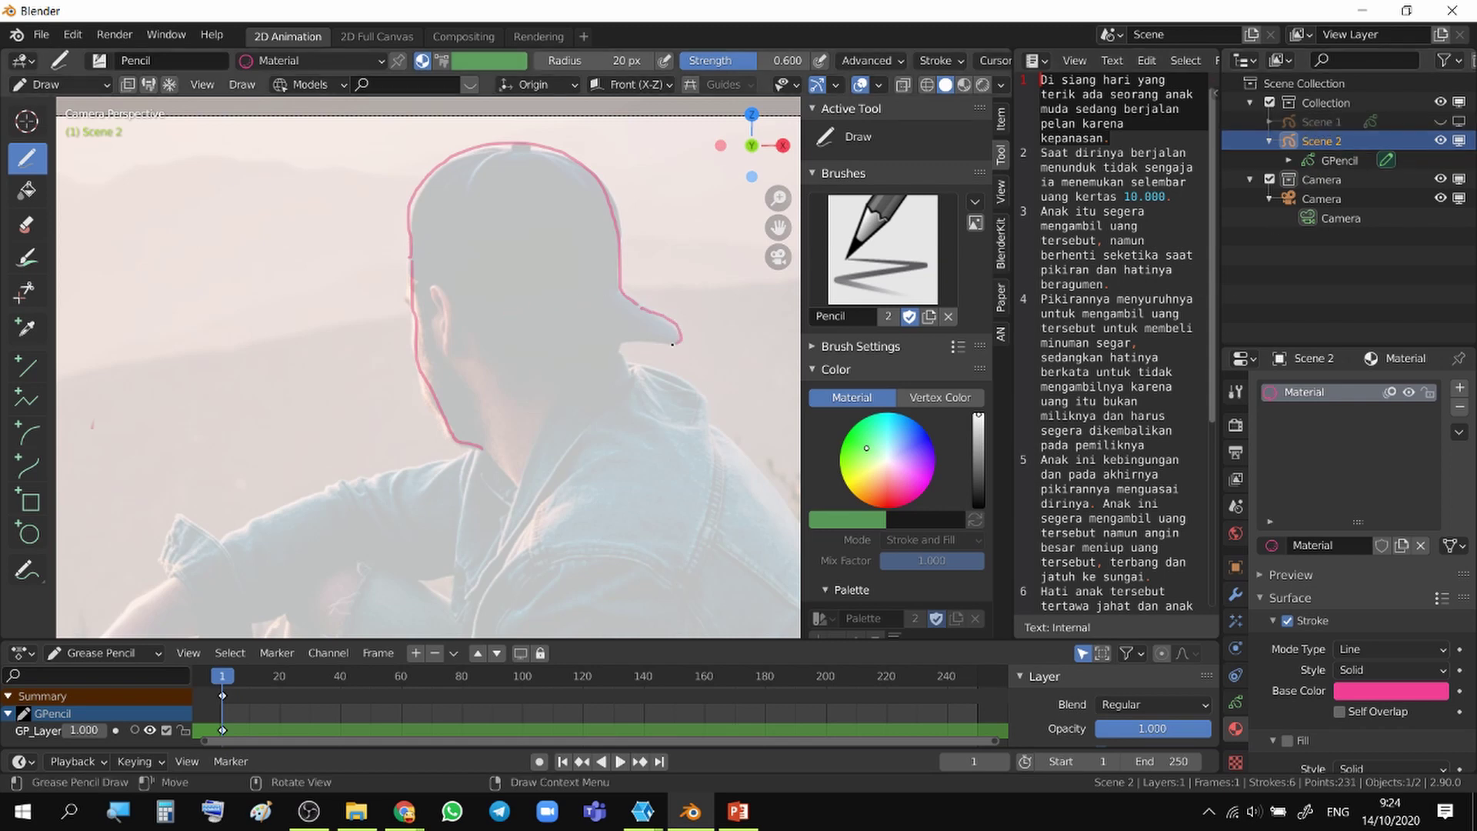
- Trace the cap's brim and seam lines, and the man's ear, jaw, neck and jacket collar
{"action": "mouse_move", "coordinate": [672, 344]}
{"action": "left_mouse_down"}
{"action": "mouse_move", "coordinate": [540, 331]}
{"action": "mouse_move", "coordinate": [407, 273]}
{"action": "mouse_move", "coordinate": [429, 290]}
{"action": "mouse_move", "coordinate": [446, 354]}
{"action": "mouse_move", "coordinate": [405, 354]}
{"action": "mouse_move", "coordinate": [399, 382]}
{"action": "mouse_move", "coordinate": [475, 402]}
{"action": "mouse_move", "coordinate": [520, 496]}
{"action": "left_mouse_up"}
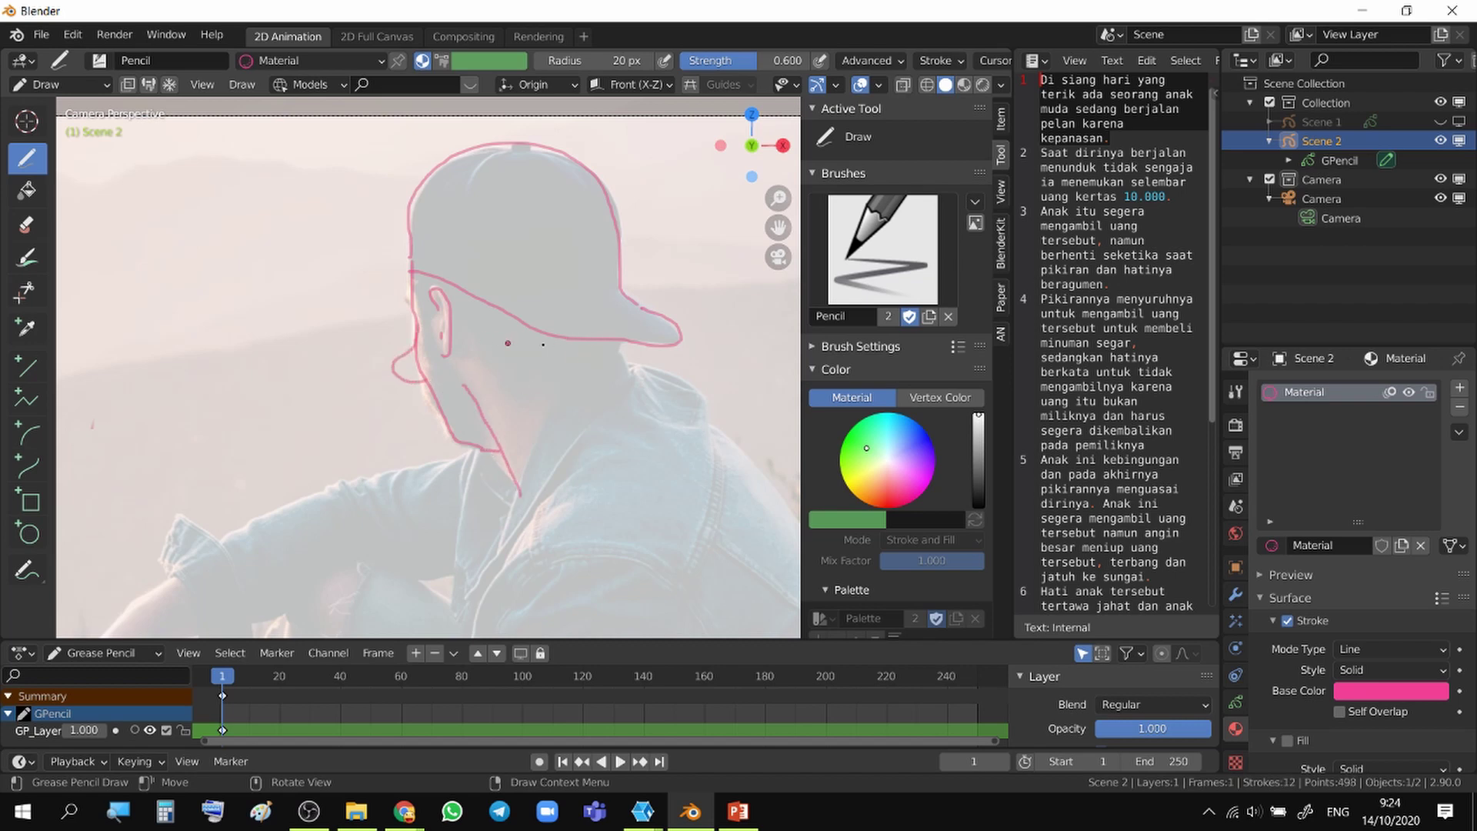
{"action": "left_click_drag", "start_coordinate": [613, 344], "coordinate": [507, 532]}
{"action": "scroll", "coordinate": [594, 269], "scroll_direction": "down", "scroll_amount": 5}
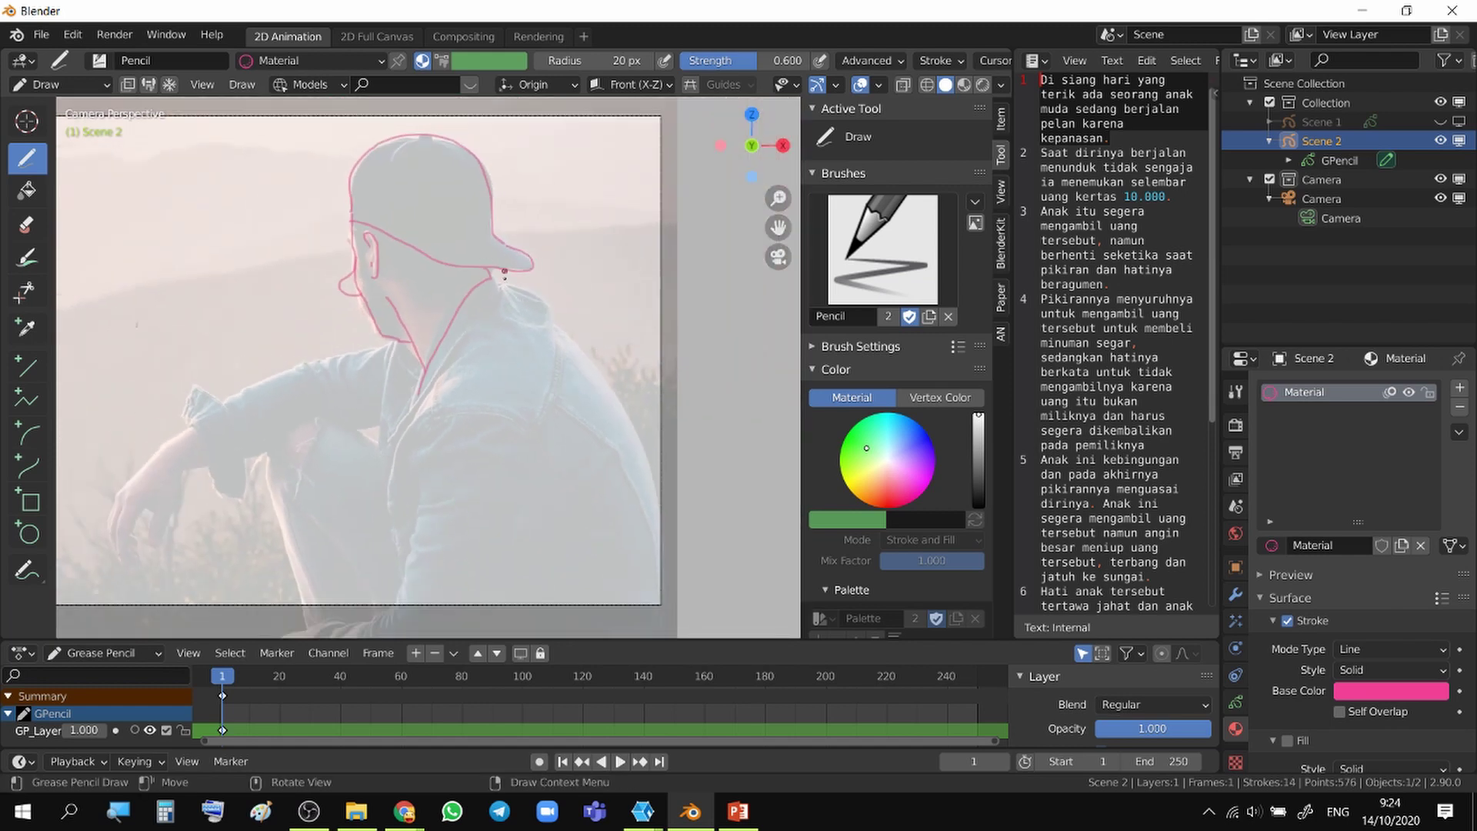
{"action": "left_click_drag", "start_coordinate": [412, 150], "coordinate": [380, 210]}
{"action": "mouse_move", "coordinate": [430, 150]}
{"action": "left_mouse_down"}
{"action": "mouse_move", "coordinate": [477, 226]}
{"action": "mouse_move", "coordinate": [450, 236]}
{"action": "mouse_move", "coordinate": [491, 231]}
{"action": "left_mouse_up"}
- Trace the line of the man's shoulder and back, extending it down beyond the edge of the camera frame
{"action": "mouse_move", "coordinate": [497, 291]}
{"action": "left_mouse_down"}
{"action": "mouse_move", "coordinate": [411, 417]}
{"action": "mouse_move", "coordinate": [550, 300]}
{"action": "mouse_move", "coordinate": [651, 464]}
{"action": "left_mouse_up"}
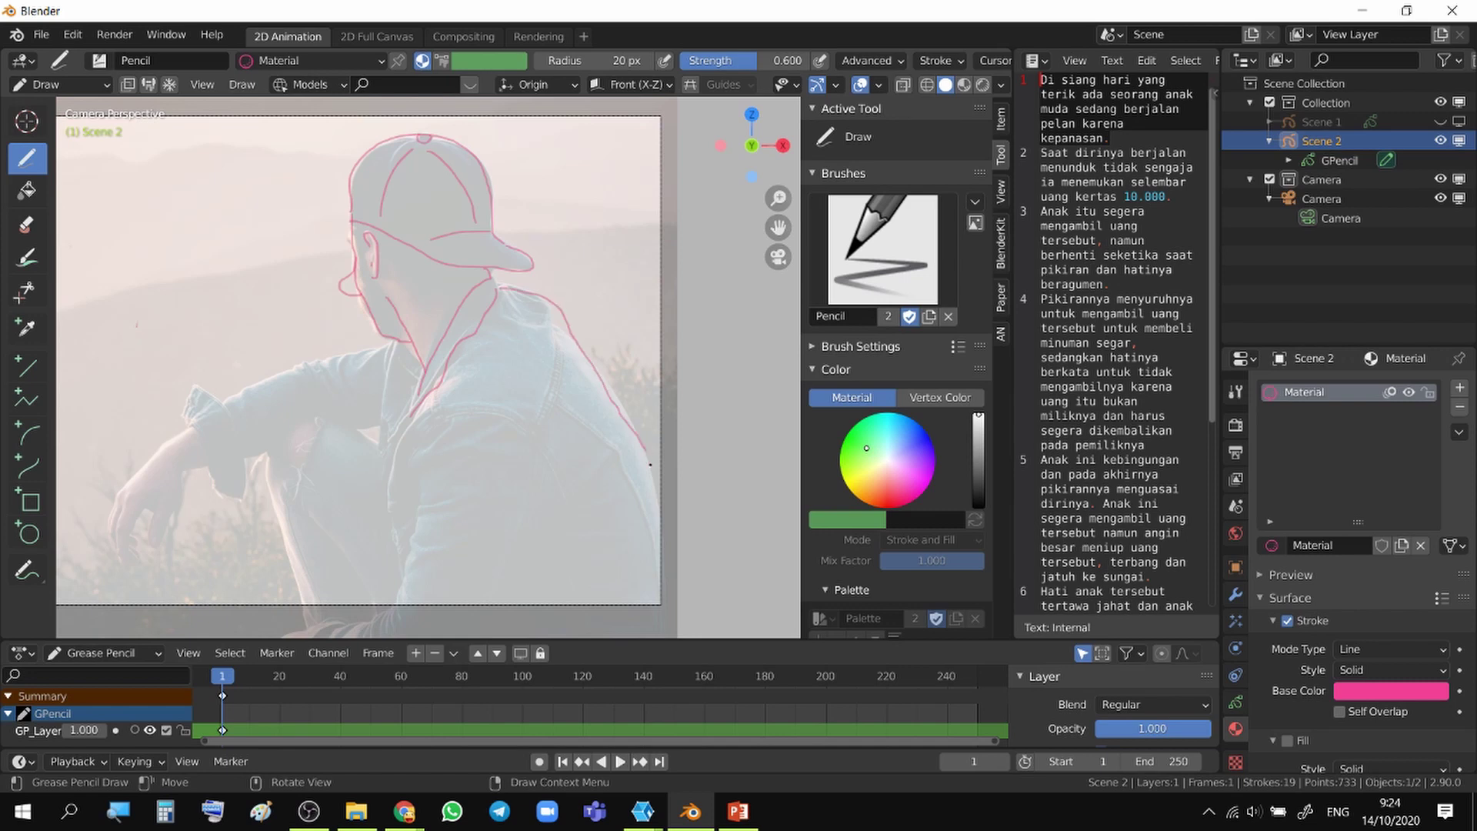
{"action": "middle_click_drag", "start_coordinate": [653, 453], "coordinate": [588, 290], "text": "shift"}
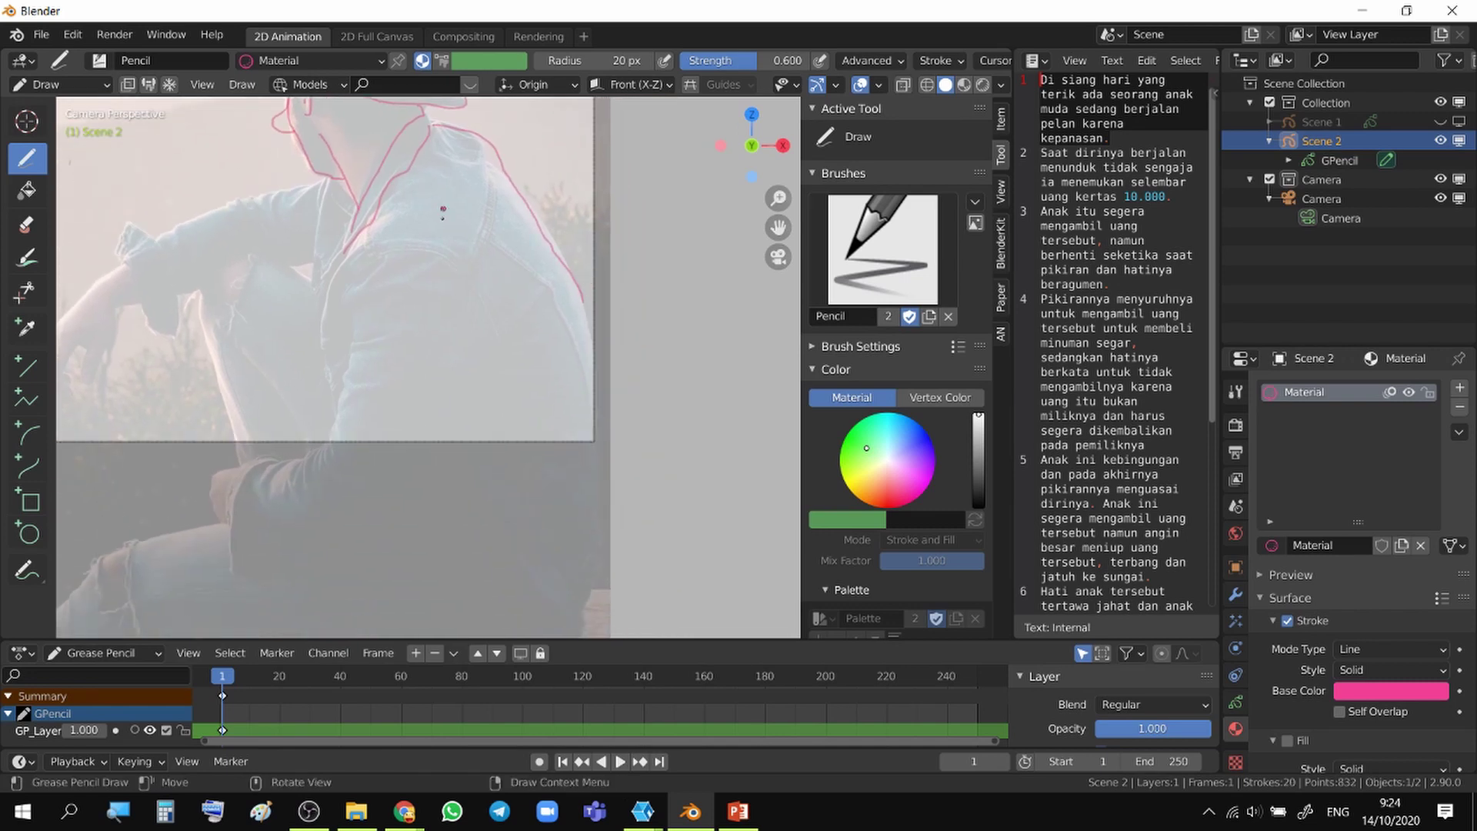
{"action": "scroll", "coordinate": [428, 353], "scroll_direction": "down", "scroll_amount": 4}
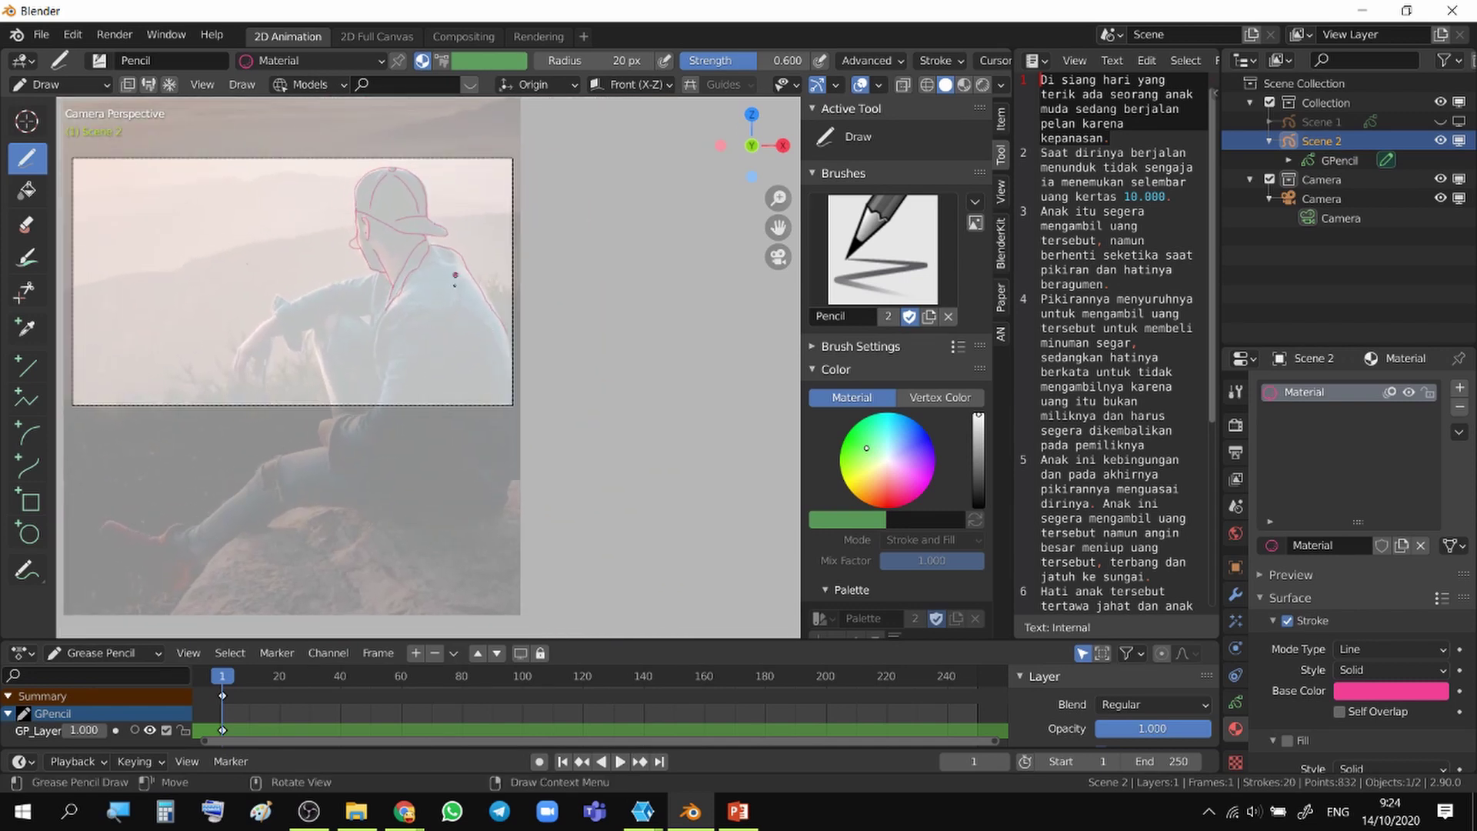
{"action": "scroll", "coordinate": [492, 316], "scroll_direction": "up", "scroll_amount": 5}
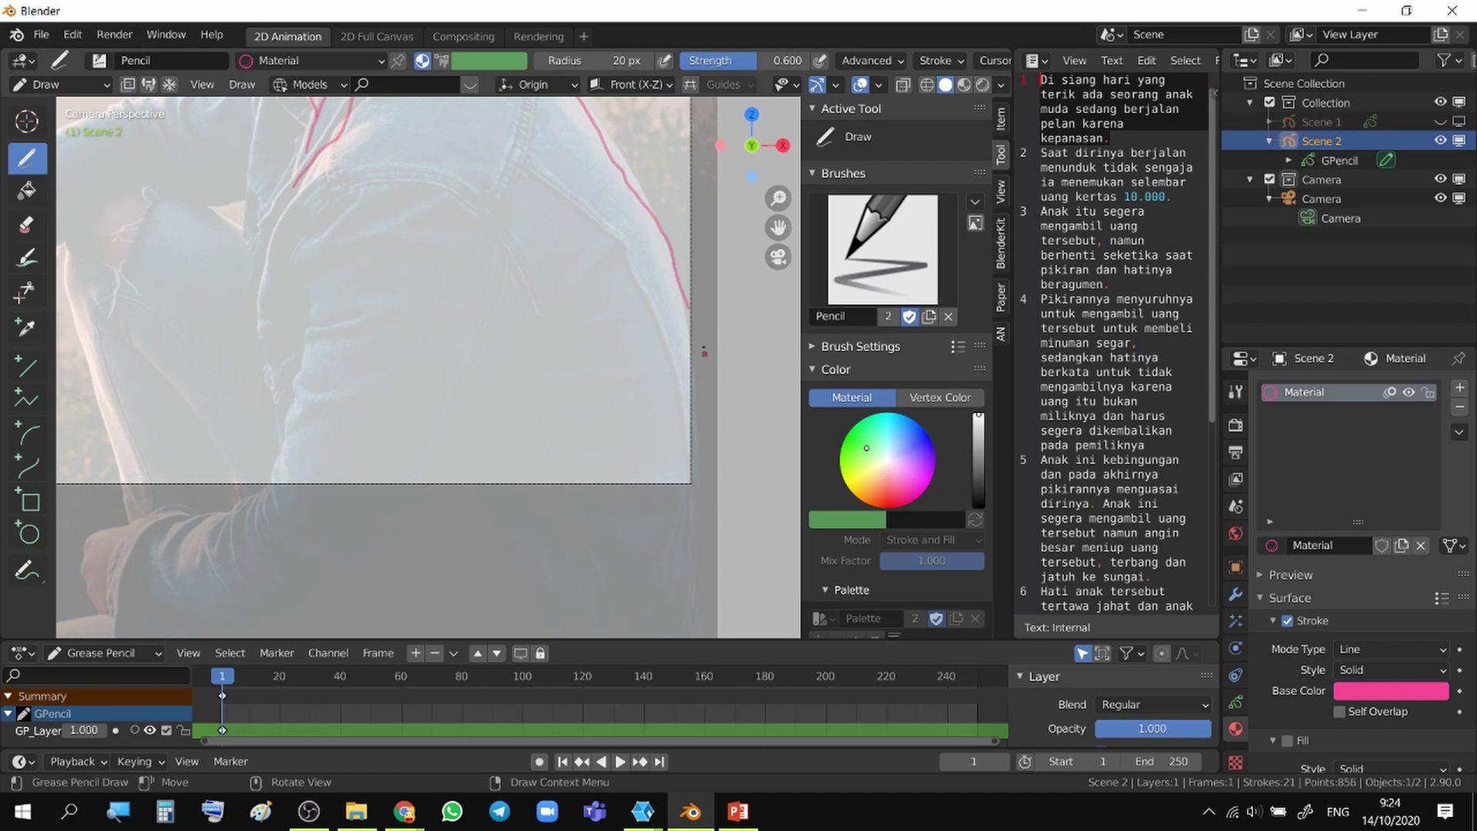
{"action": "scroll", "coordinate": [699, 316], "scroll_direction": "down", "scroll_amount": 4}
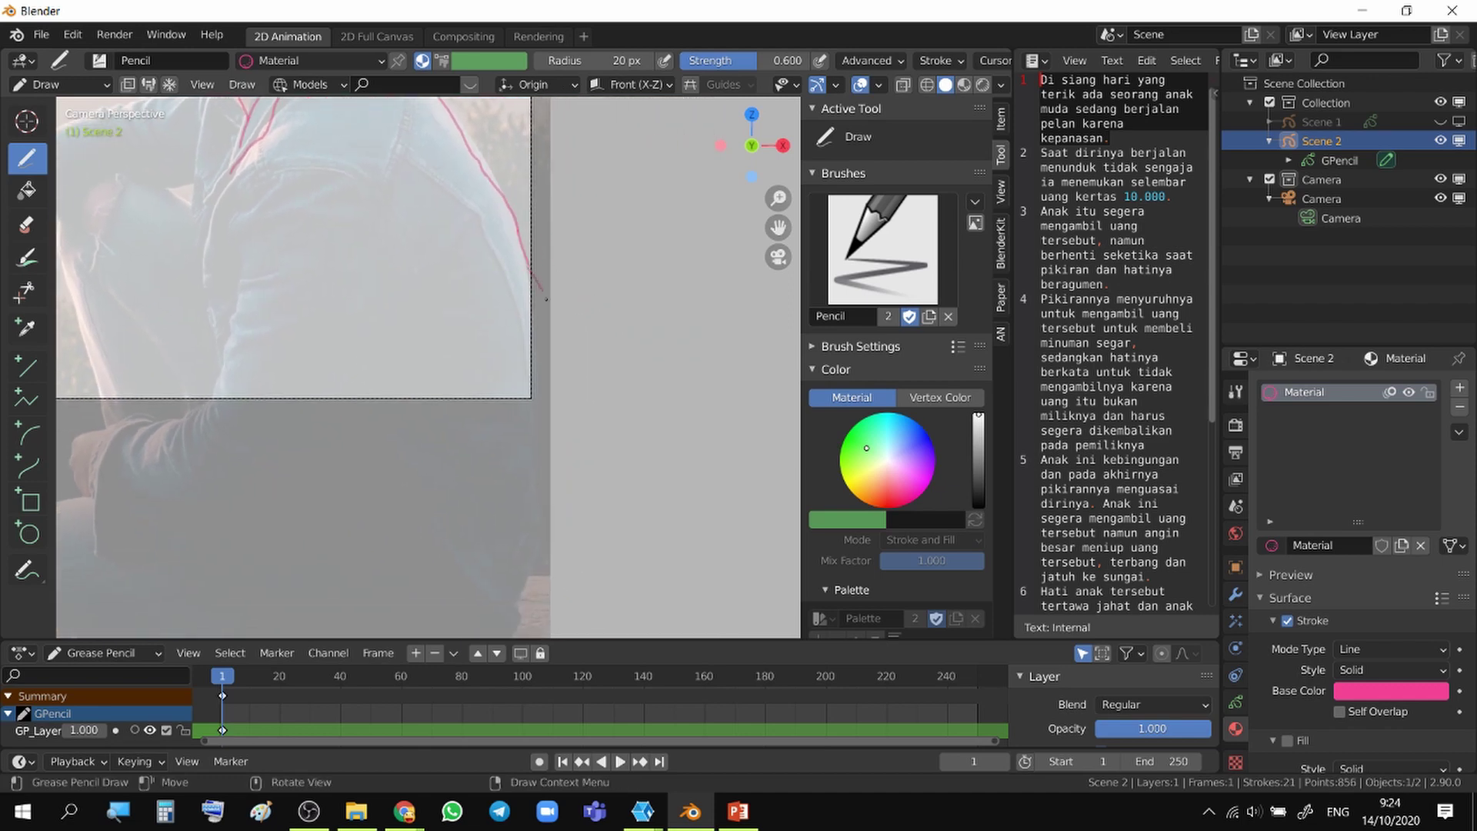
{"action": "mouse_move", "coordinate": [547, 299]}
{"action": "left_mouse_down"}
{"action": "mouse_move", "coordinate": [580, 429]}
{"action": "mouse_move", "coordinate": [580, 591]}
{"action": "left_mouse_up"}
- Advance the timeline to frame 14 and return to frame 1
{"action": "key", "text": "Right"}
{"action": "key", "text": "Right"}
{"action": "key", "text": "Right"}
{"action": "key", "text": "Right"}
{"action": "key", "text": "Right"}
{"action": "key", "text": "Right"}
{"action": "key", "text": "Right"}
{"action": "key", "text": "Right"}
{"action": "key", "text": "Right"}
{"action": "key", "text": "Right"}
{"action": "key", "text": "Right"}
{"action": "key", "text": "Right"}
{"action": "key", "text": "Right"}
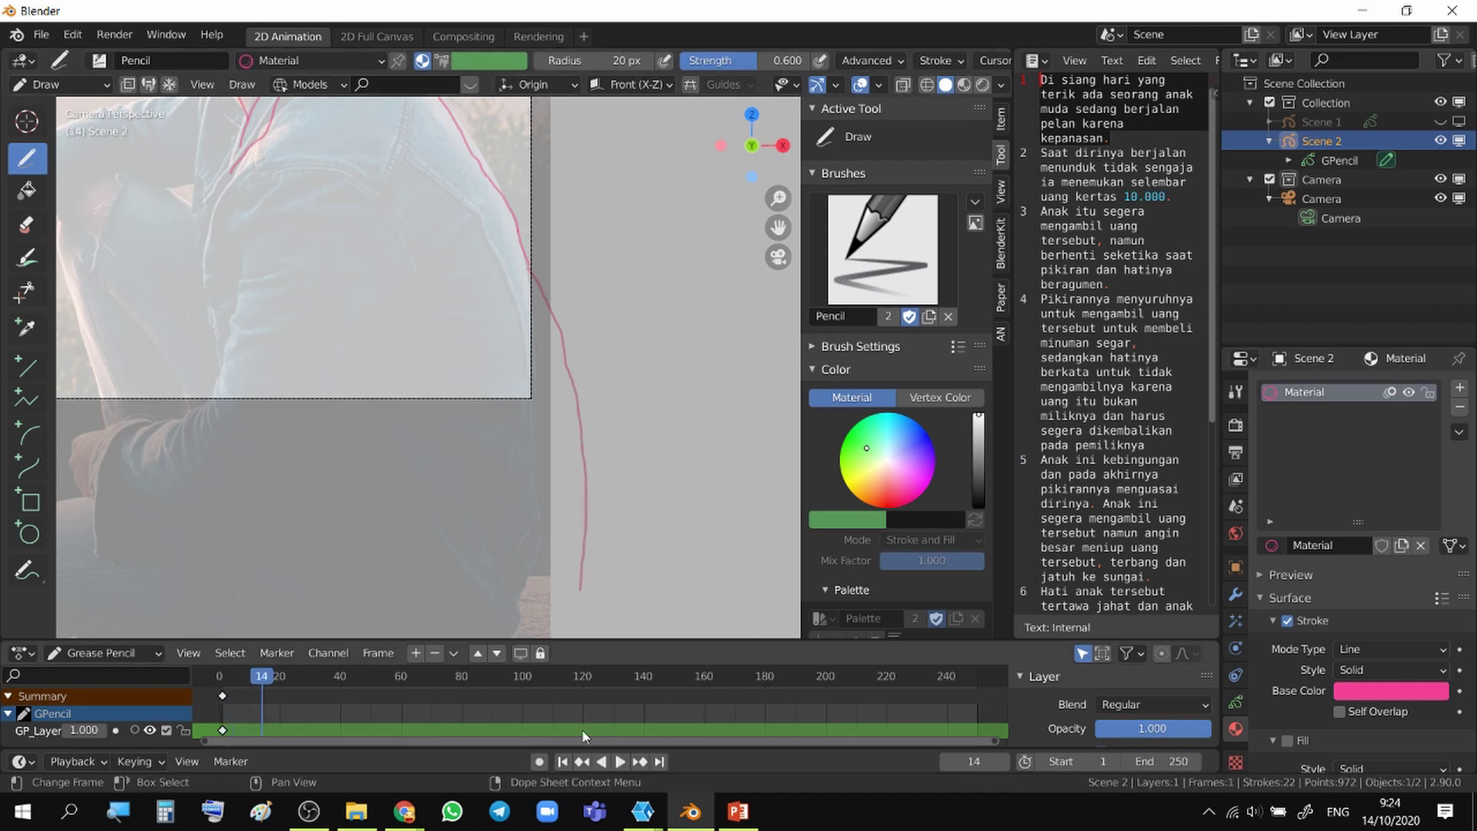
{"action": "left_click_drag", "start_coordinate": [262, 677], "coordinate": [222, 695]}
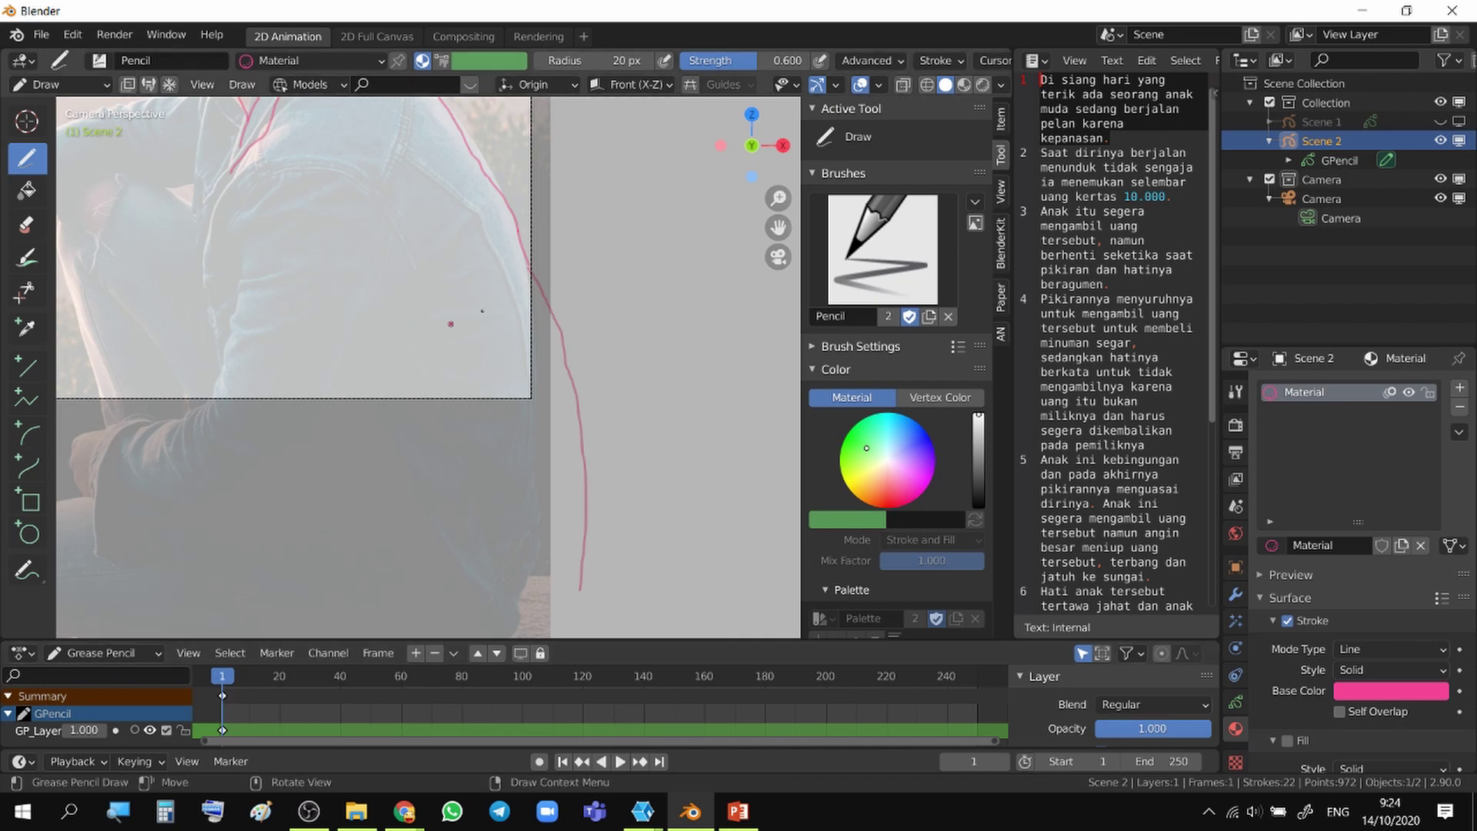
- Try moving the Scene 2 drawing in Object Mode, and return it to Draw mode
{"action": "scroll", "coordinate": [507, 296], "scroll_direction": "down", "scroll_amount": 4}
{"action": "middle_click_drag", "start_coordinate": [379, 334], "coordinate": [528, 290], "text": "shift"}
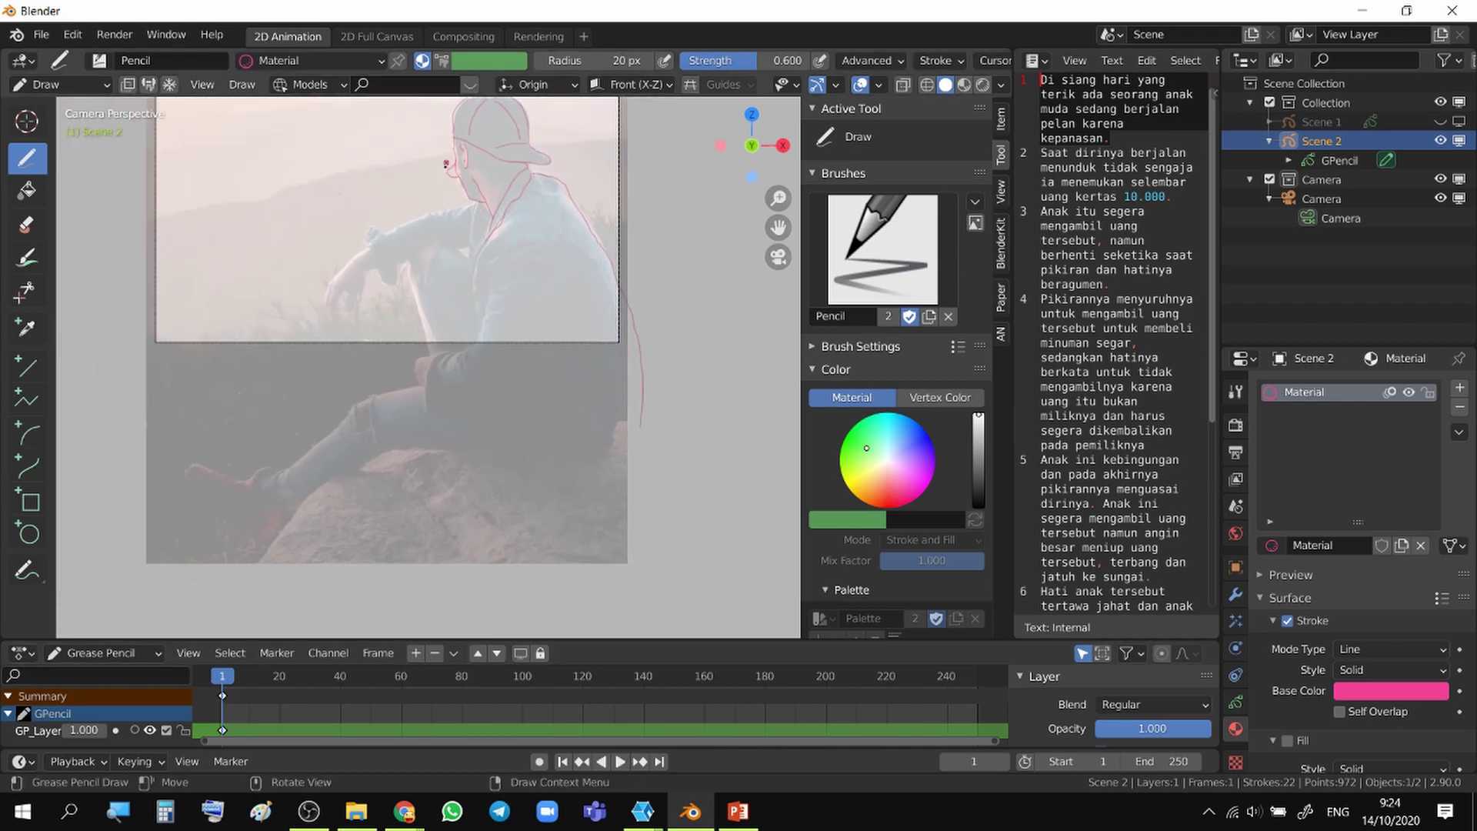
{"action": "left_click", "coordinate": [39, 85]}
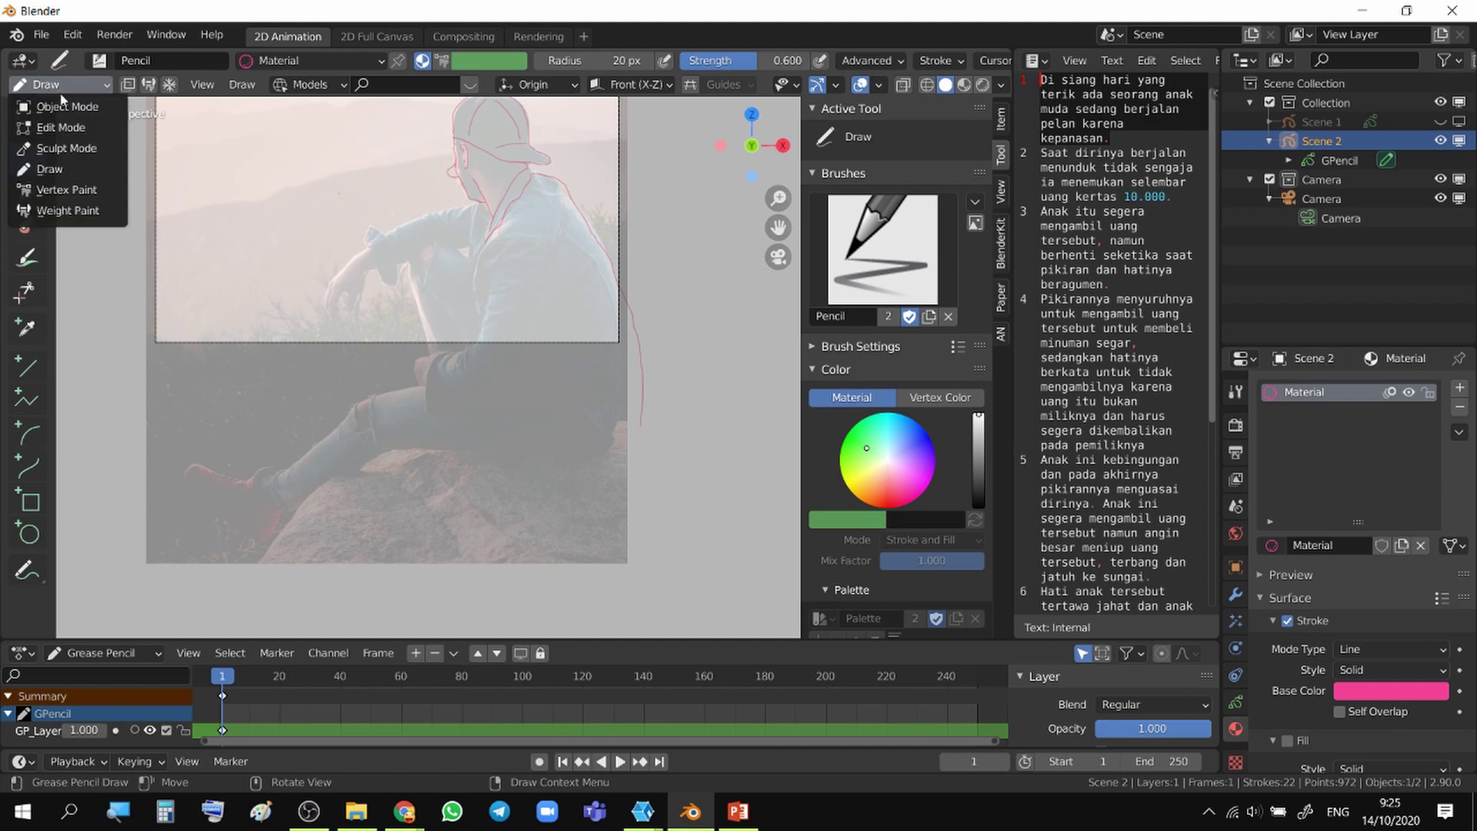
{"action": "left_click", "coordinate": [69, 102]}
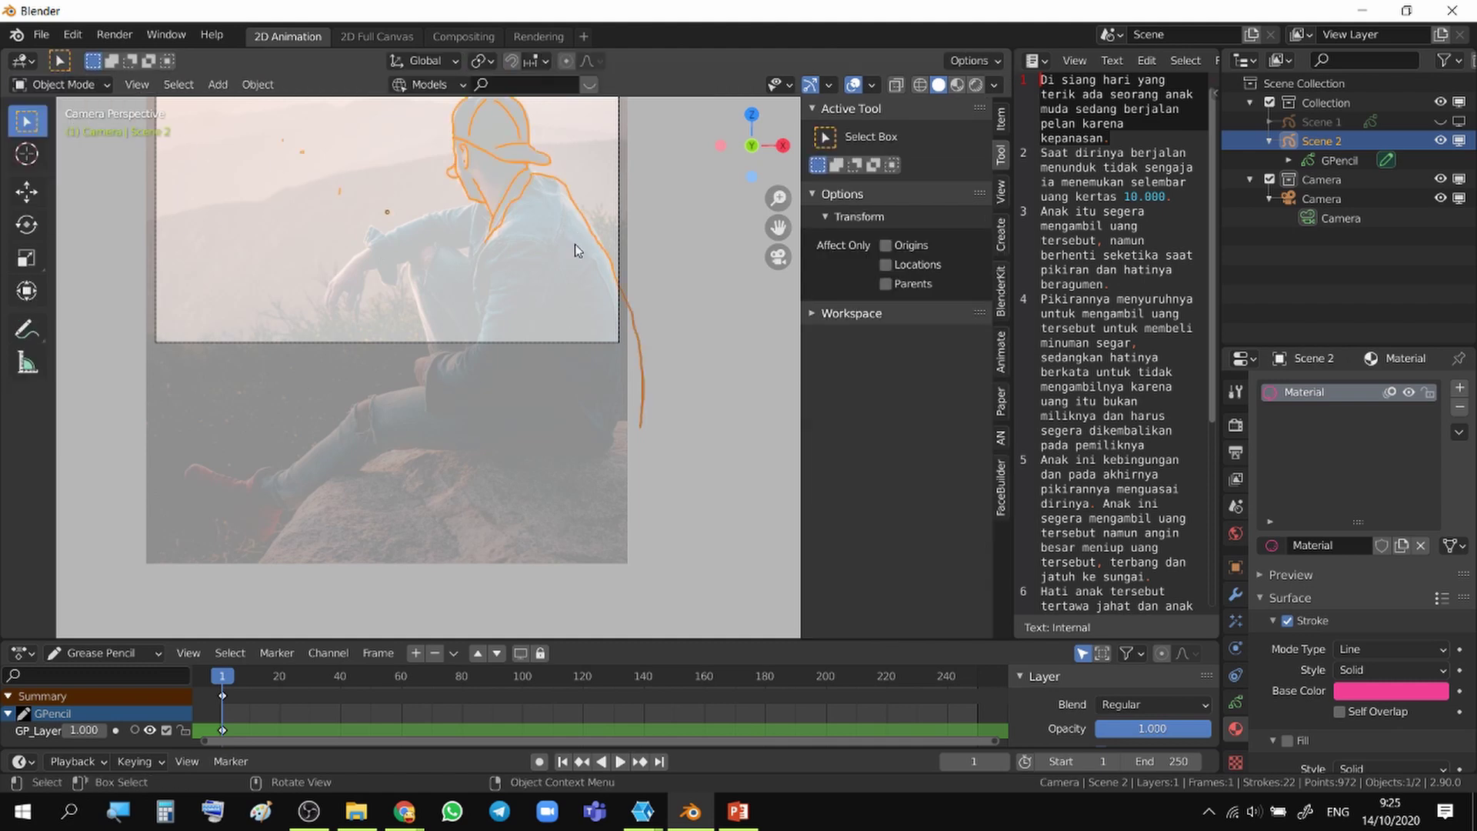
{"action": "key", "text": "g"}
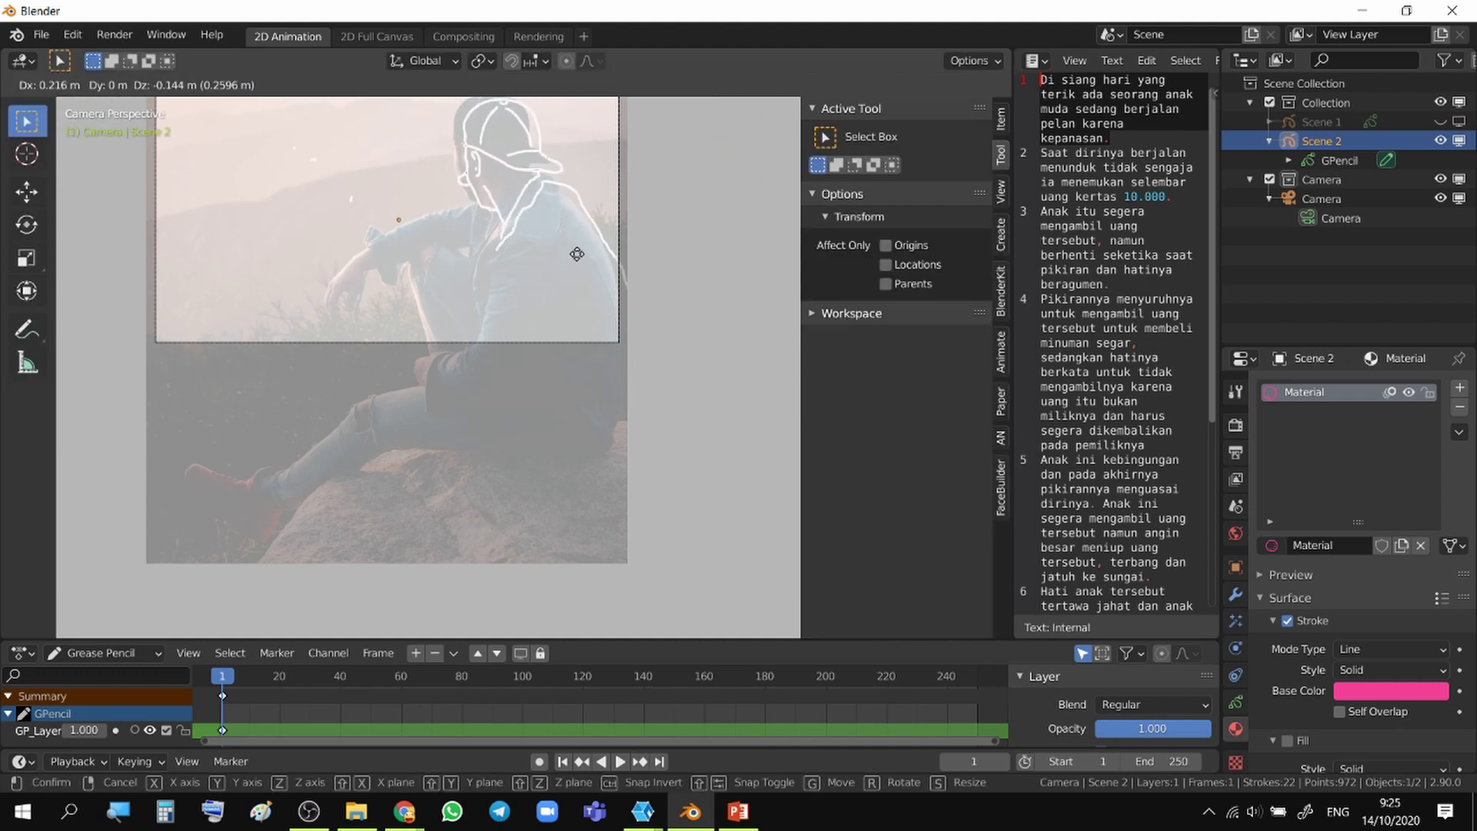
{"action": "left_click", "coordinate": [558, 257]}
{"action": "key", "text": "ctrl+Tab"}
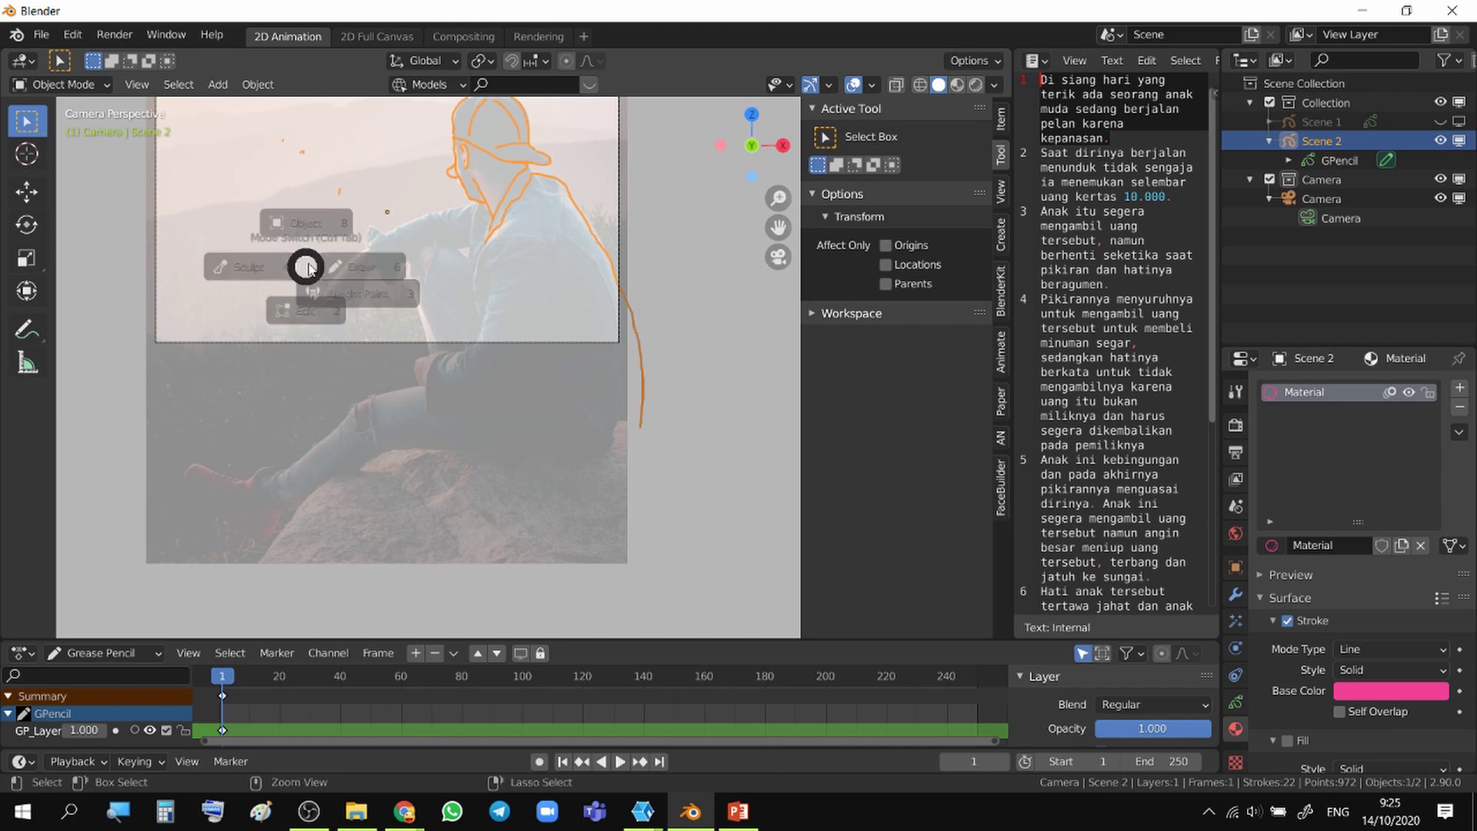
{"action": "key", "text": "ctrl+Tab"}
{"action": "left_click", "coordinate": [489, 243]}
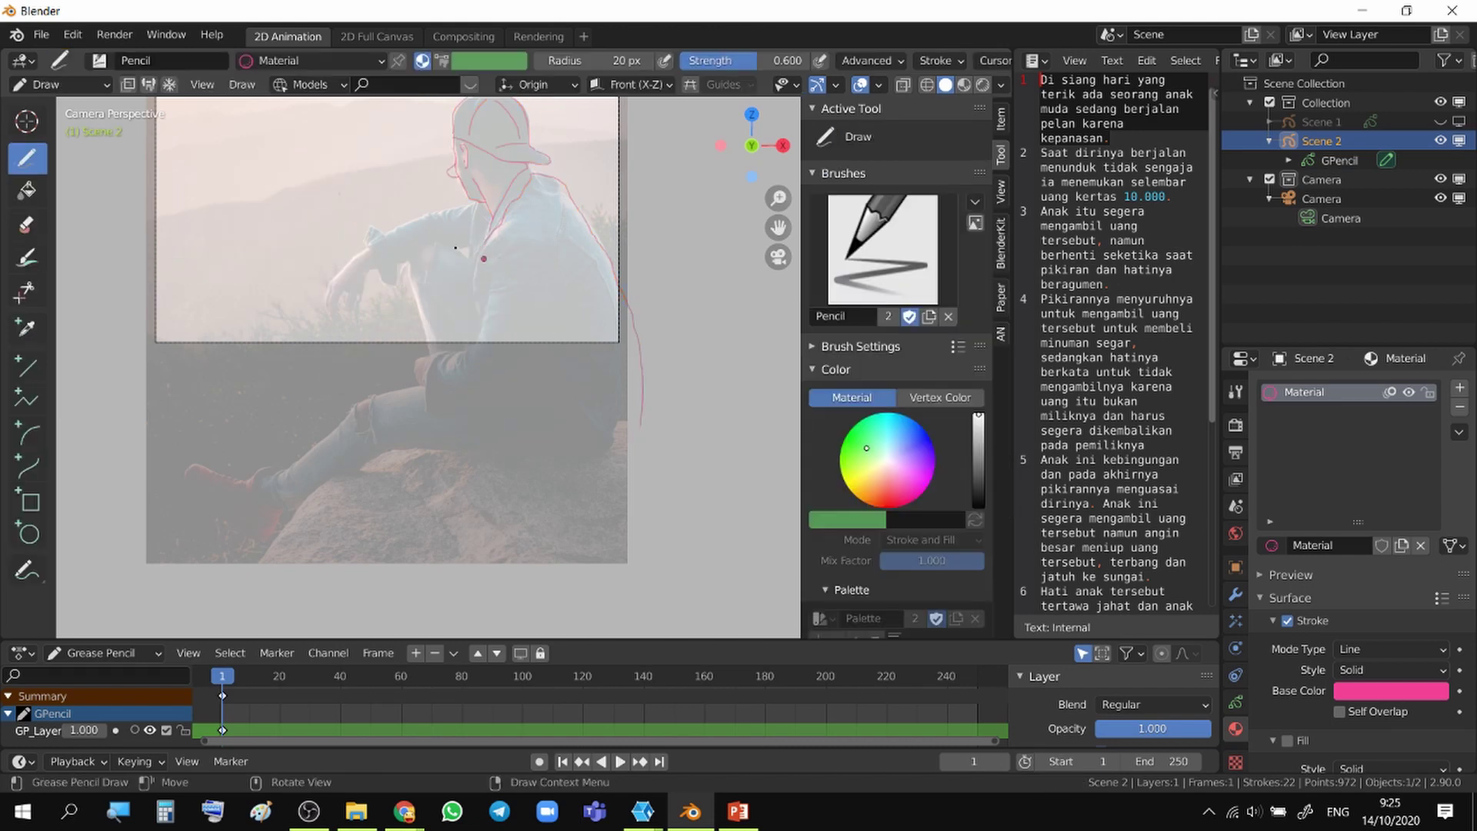
- Trace the jacket's front opening and its curved shoulder seam over the photo
{"action": "scroll", "coordinate": [522, 193], "scroll_direction": "up", "scroll_amount": 4}
{"action": "middle_click_drag", "start_coordinate": [523, 194], "coordinate": [584, 339], "text": "shift"}
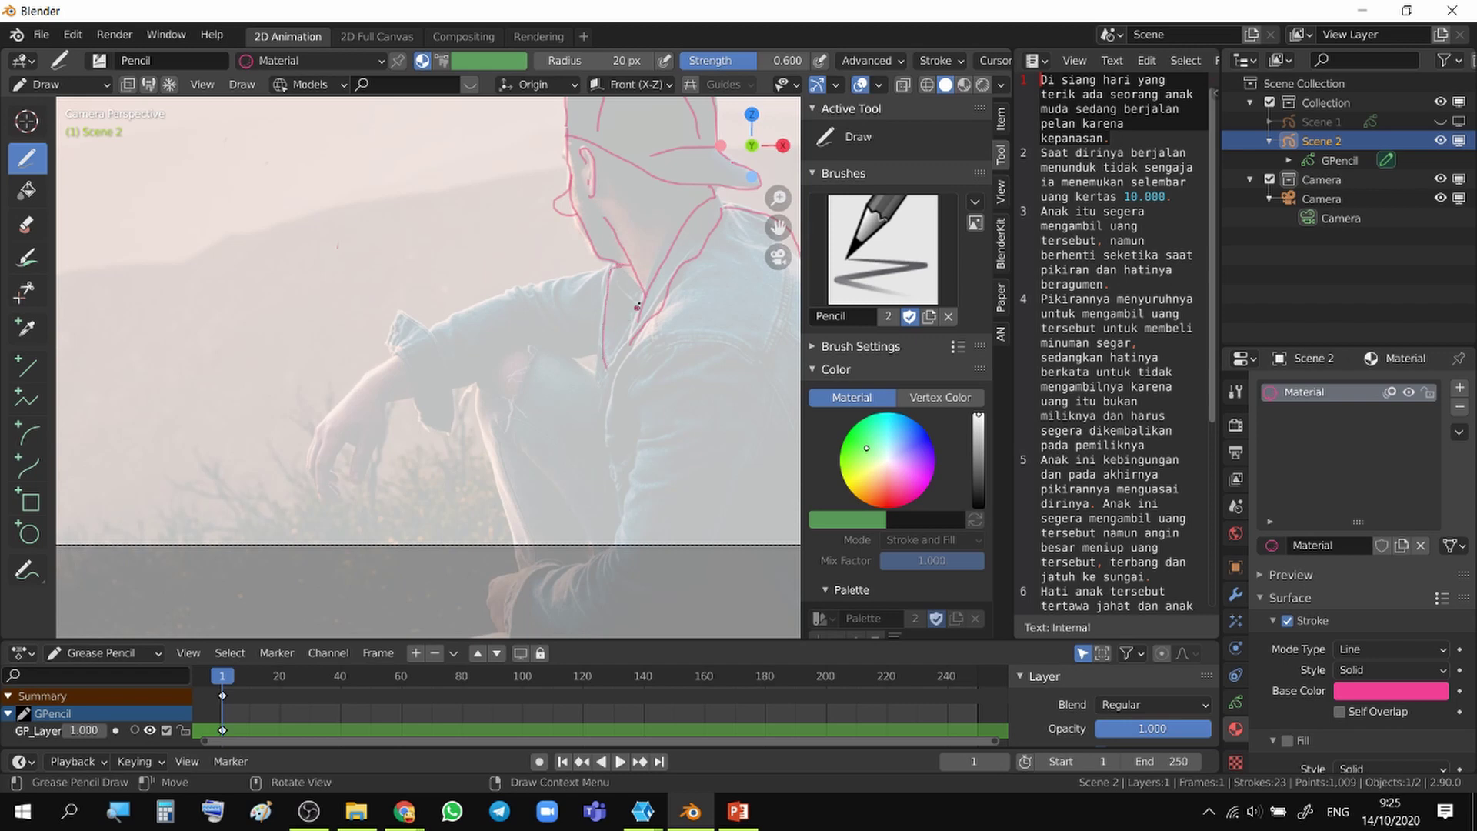
{"action": "mouse_move", "coordinate": [644, 294]}
{"action": "left_mouse_down"}
{"action": "mouse_move", "coordinate": [608, 383]}
{"action": "mouse_move", "coordinate": [605, 446]}
{"action": "left_mouse_up"}
{"action": "left_click_drag", "start_coordinate": [615, 503], "coordinate": [617, 532]}
{"action": "mouse_move", "coordinate": [628, 364]}
{"action": "left_mouse_down"}
{"action": "mouse_move", "coordinate": [686, 337]}
{"action": "mouse_move", "coordinate": [754, 357]}
{"action": "left_mouse_up"}
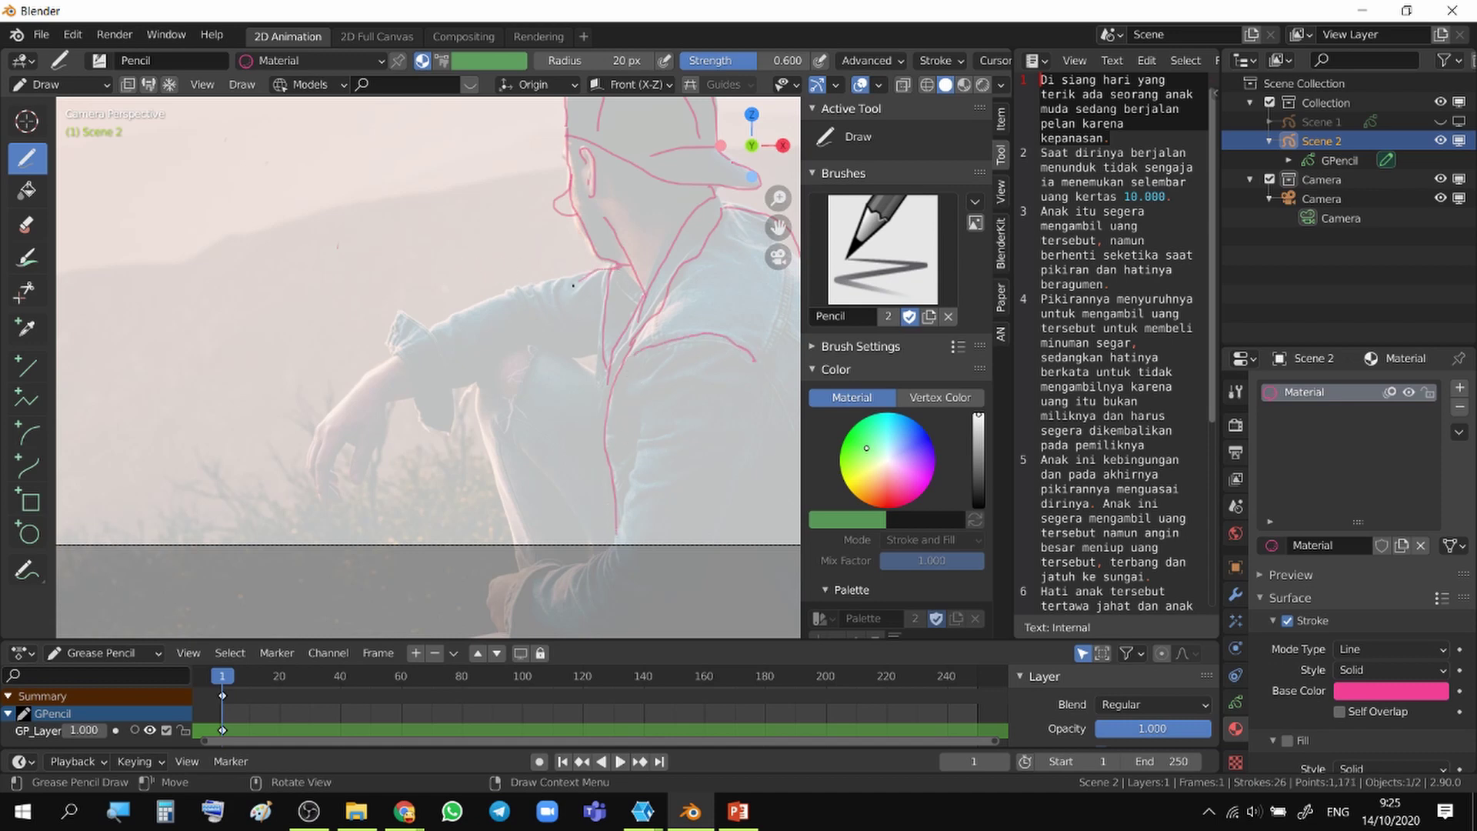
- Trace the jacket sleeve along the man's outstretched arm and its rolled cuff near the wrist
{"action": "mouse_move", "coordinate": [571, 286]}
{"action": "left_mouse_down"}
{"action": "mouse_move", "coordinate": [592, 275]}
{"action": "mouse_move", "coordinate": [465, 309]}
{"action": "left_mouse_up"}
{"action": "mouse_move", "coordinate": [385, 337]}
{"action": "left_mouse_down"}
{"action": "mouse_move", "coordinate": [392, 316]}
{"action": "mouse_move", "coordinate": [450, 393]}
{"action": "left_mouse_up"}
{"action": "mouse_move", "coordinate": [382, 345]}
{"action": "left_mouse_down"}
{"action": "mouse_move", "coordinate": [400, 358]}
{"action": "mouse_move", "coordinate": [399, 343]}
{"action": "mouse_move", "coordinate": [423, 412]}
{"action": "left_mouse_up"}
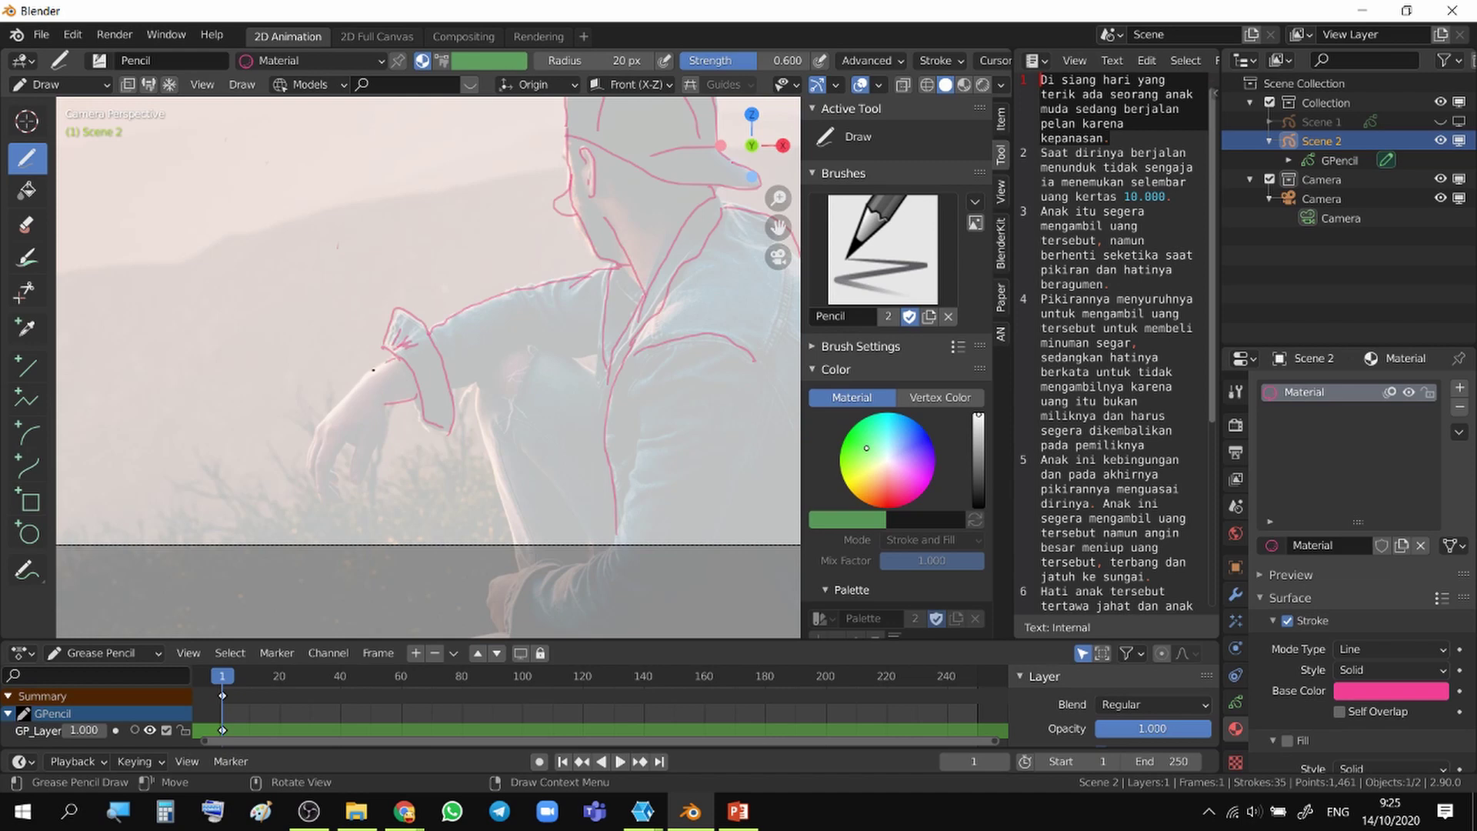
- Trace the man's hanging hand and its fingers beyond the rolled cuff over the photo
{"action": "mouse_move", "coordinate": [384, 363]}
{"action": "left_mouse_down"}
{"action": "mouse_move", "coordinate": [321, 435]}
{"action": "mouse_move", "coordinate": [316, 496]}
{"action": "left_mouse_up"}
{"action": "mouse_move", "coordinate": [337, 434]}
{"action": "left_mouse_down"}
{"action": "mouse_move", "coordinate": [339, 505]}
{"action": "mouse_move", "coordinate": [352, 435]}
{"action": "mouse_move", "coordinate": [352, 462]}
{"action": "left_mouse_up"}
{"action": "mouse_move", "coordinate": [350, 468]}
{"action": "left_mouse_down"}
{"action": "mouse_move", "coordinate": [350, 484]}
{"action": "mouse_move", "coordinate": [395, 393]}
{"action": "left_mouse_up"}
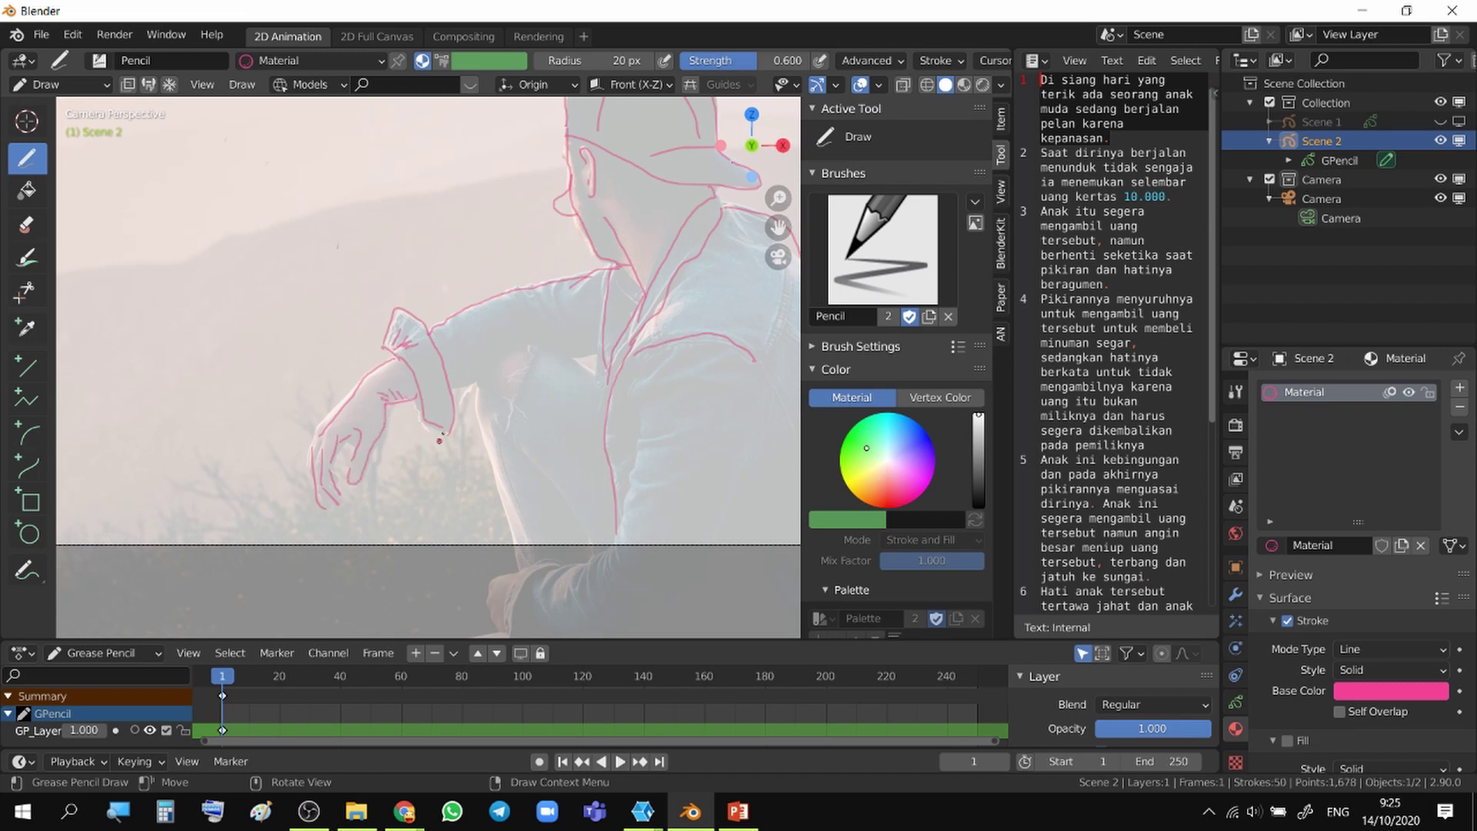
- Trace the raised knee and leg beneath the outstretched arm, including the sleeve folds near the elbow
{"action": "middle_click_drag", "start_coordinate": [554, 395], "coordinate": [483, 327], "text": "shift"}
{"action": "left_click_drag", "start_coordinate": [388, 324], "coordinate": [410, 322]}
{"action": "mouse_move", "coordinate": [410, 320]}
{"action": "left_mouse_down"}
{"action": "mouse_move", "coordinate": [420, 299]}
{"action": "mouse_move", "coordinate": [468, 277]}
{"action": "mouse_move", "coordinate": [514, 293]}
{"action": "left_mouse_up"}
{"action": "left_click_drag", "start_coordinate": [475, 248], "coordinate": [496, 273]}
{"action": "left_click_drag", "start_coordinate": [493, 238], "coordinate": [524, 292]}
{"action": "left_click_drag", "start_coordinate": [416, 334], "coordinate": [443, 484]}
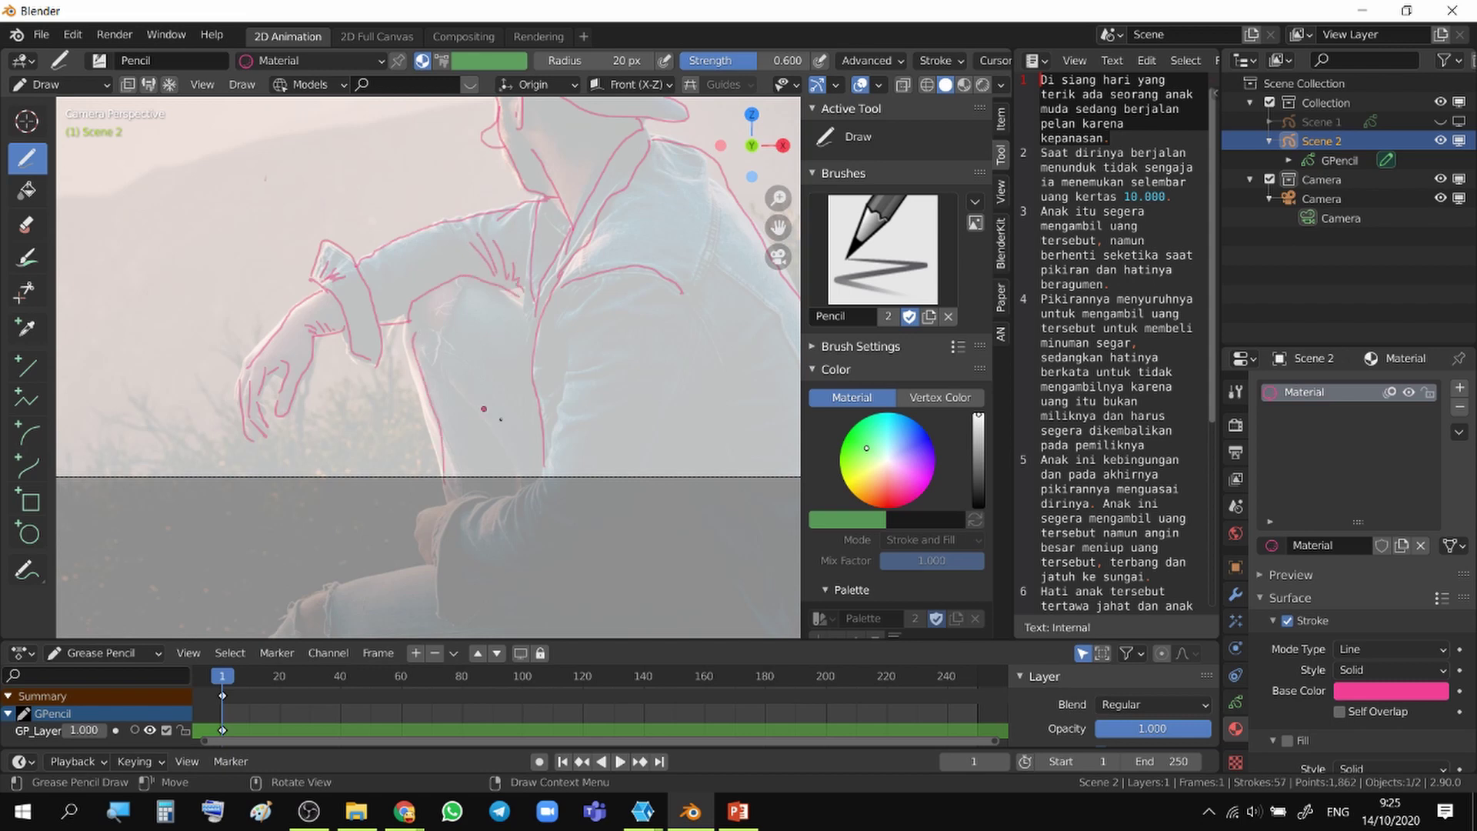
{"action": "left_click_drag", "start_coordinate": [433, 358], "coordinate": [517, 485]}
{"action": "left_click_drag", "start_coordinate": [519, 288], "coordinate": [542, 461]}
- Add fold lines down the near jacket sleeve from the shoulder to the elbow
{"action": "left_click_drag", "start_coordinate": [607, 283], "coordinate": [571, 324]}
{"action": "left_click_drag", "start_coordinate": [621, 287], "coordinate": [574, 348]}
{"action": "mouse_move", "coordinate": [621, 325]}
{"action": "left_mouse_down"}
{"action": "mouse_move", "coordinate": [581, 366]}
{"action": "mouse_move", "coordinate": [584, 389]}
{"action": "left_mouse_up"}
{"action": "mouse_move", "coordinate": [596, 393]}
{"action": "left_mouse_down"}
{"action": "mouse_move", "coordinate": [565, 422]}
{"action": "mouse_move", "coordinate": [580, 464]}
{"action": "left_mouse_up"}
{"action": "left_click_drag", "start_coordinate": [682, 344], "coordinate": [651, 440]}
- Trace the near forearm's lower sleeve edge and the wrinkles running toward the cuff and hand
{"action": "mouse_move", "coordinate": [645, 471]}
{"action": "left_mouse_down"}
{"action": "mouse_move", "coordinate": [642, 496]}
{"action": "mouse_move", "coordinate": [549, 570]}
{"action": "mouse_move", "coordinate": [489, 578]}
{"action": "left_mouse_up"}
{"action": "left_click_drag", "start_coordinate": [541, 471], "coordinate": [552, 514]}
{"action": "left_click_drag", "start_coordinate": [548, 500], "coordinate": [523, 520]}
{"action": "left_click_drag", "start_coordinate": [521, 501], "coordinate": [502, 520]}
{"action": "left_click_drag", "start_coordinate": [496, 502], "coordinate": [479, 520]}
{"action": "mouse_move", "coordinate": [471, 505]}
{"action": "left_mouse_down"}
{"action": "mouse_move", "coordinate": [457, 506]}
{"action": "mouse_move", "coordinate": [446, 578]}
{"action": "mouse_move", "coordinate": [419, 512]}
{"action": "left_mouse_up"}
{"action": "scroll", "coordinate": [422, 473], "scroll_direction": "down", "scroll_amount": 3}
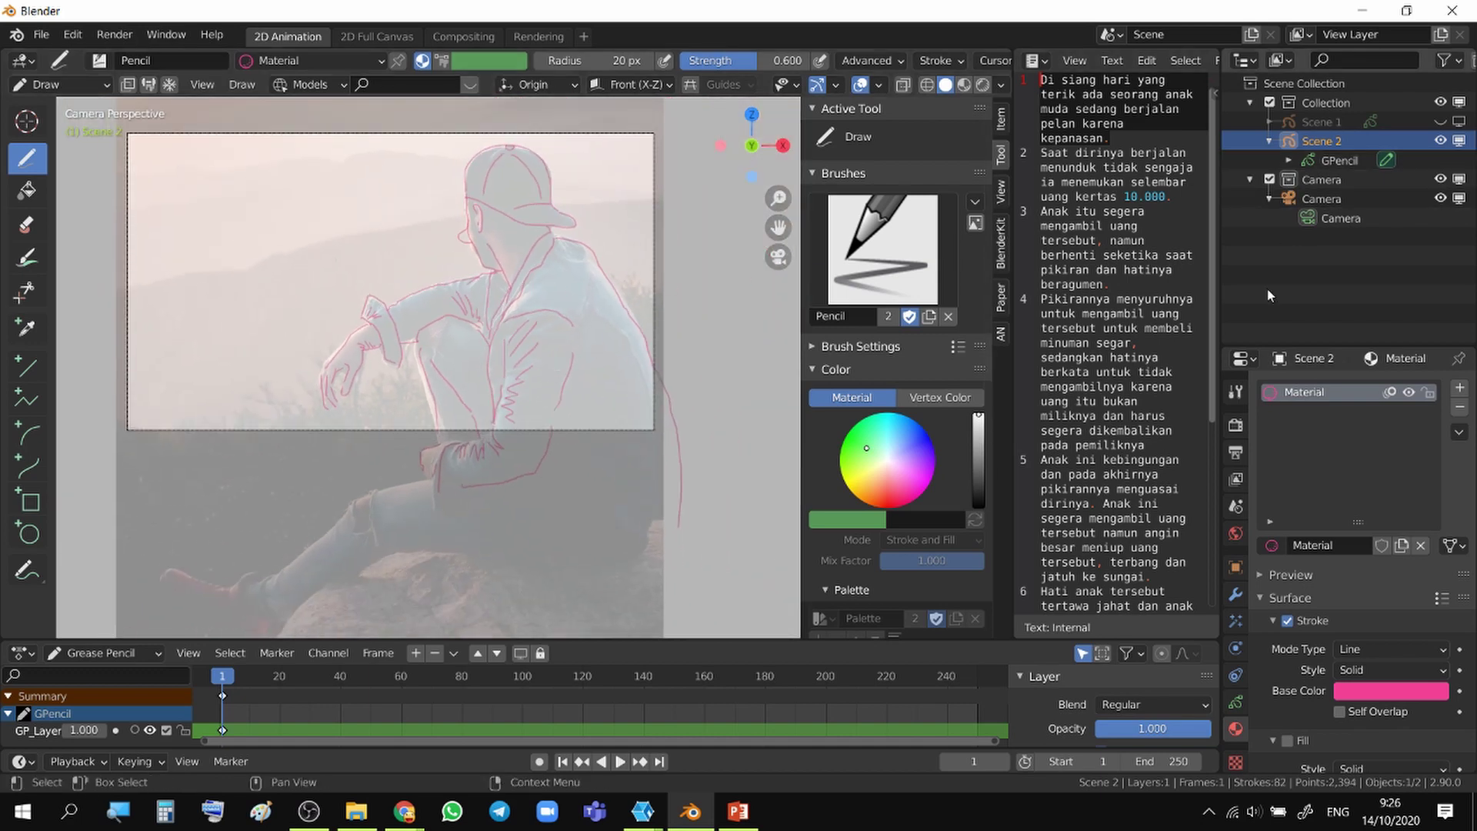
- Rename the Scene 2 grease pencil layer holding the figure to FG
{"action": "left_click", "coordinate": [1236, 694]}
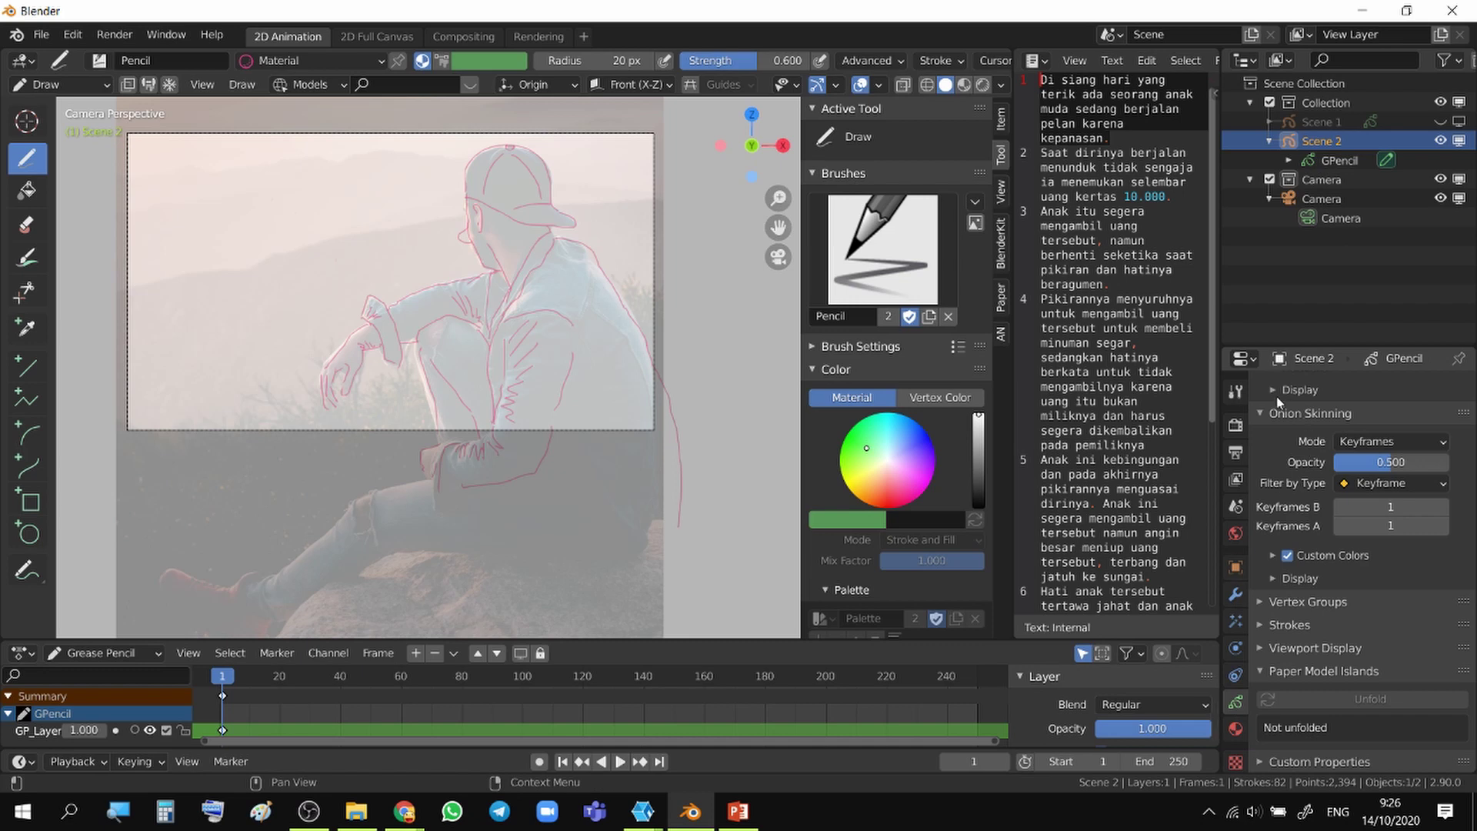
{"action": "scroll", "coordinate": [1309, 482], "scroll_direction": "up", "scroll_amount": 12}
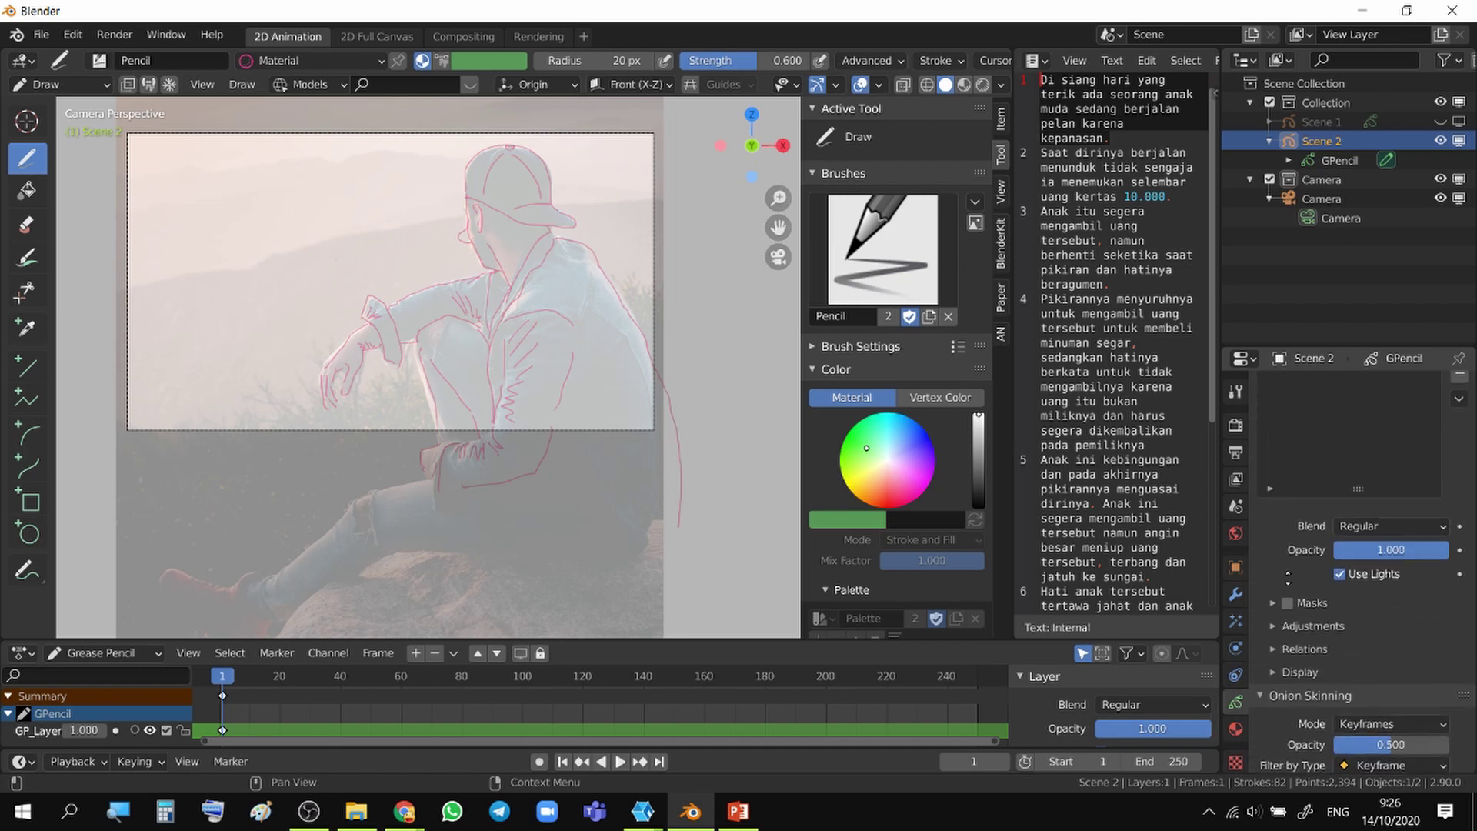
{"action": "scroll", "coordinate": [1274, 444], "scroll_direction": "down", "scroll_amount": 1}
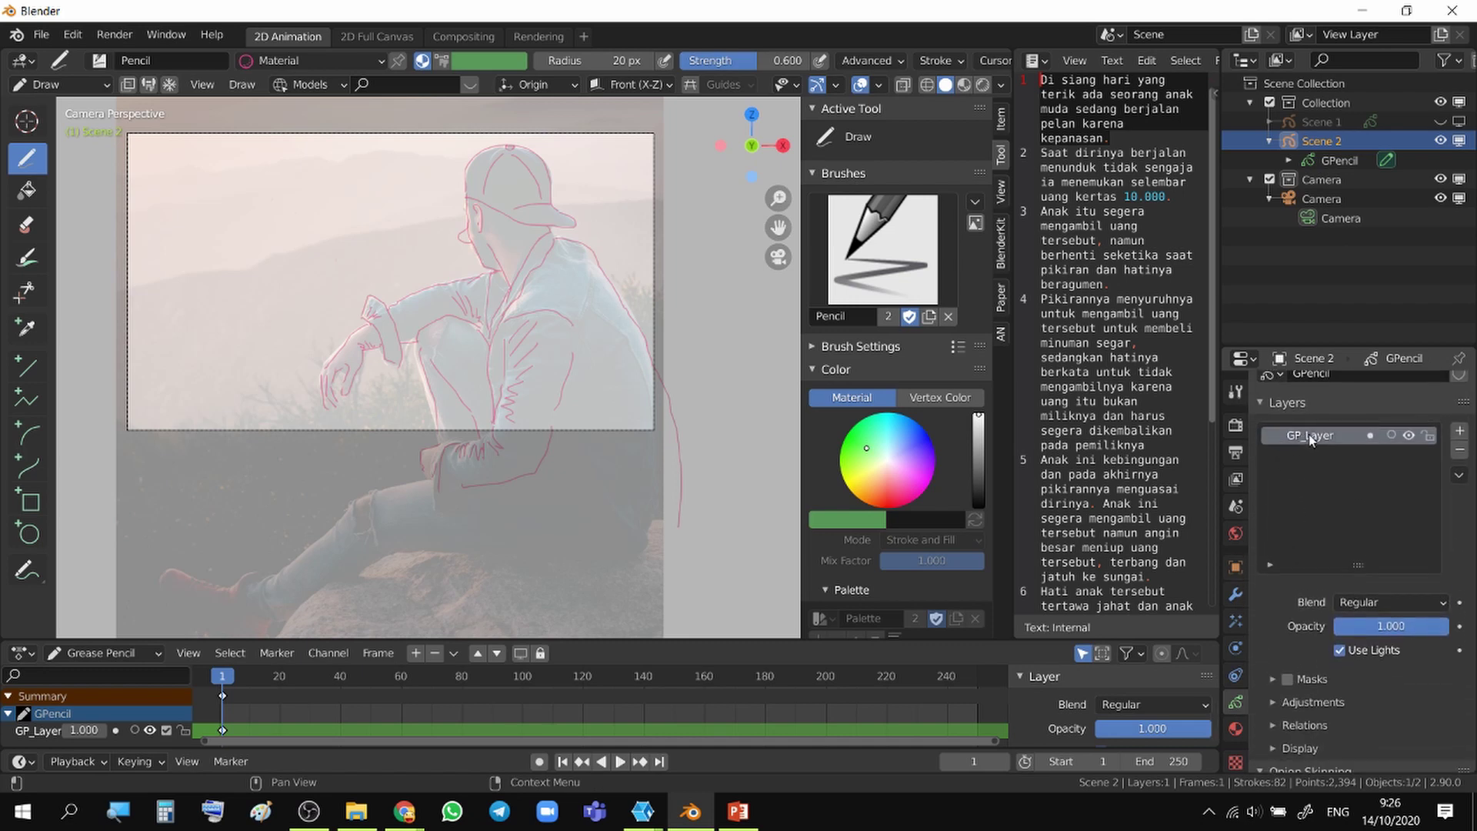
{"action": "double_click", "coordinate": [1310, 436]}
{"action": "type", "text": "BG"}
{"action": "key", "text": "BackSpace"}
{"action": "type", "text": "FG"}
{"action": "key", "text": "Return"}
- Add a second grease pencil layer to Scene 2 and name it BG
{"action": "left_click", "coordinate": [1460, 432]}
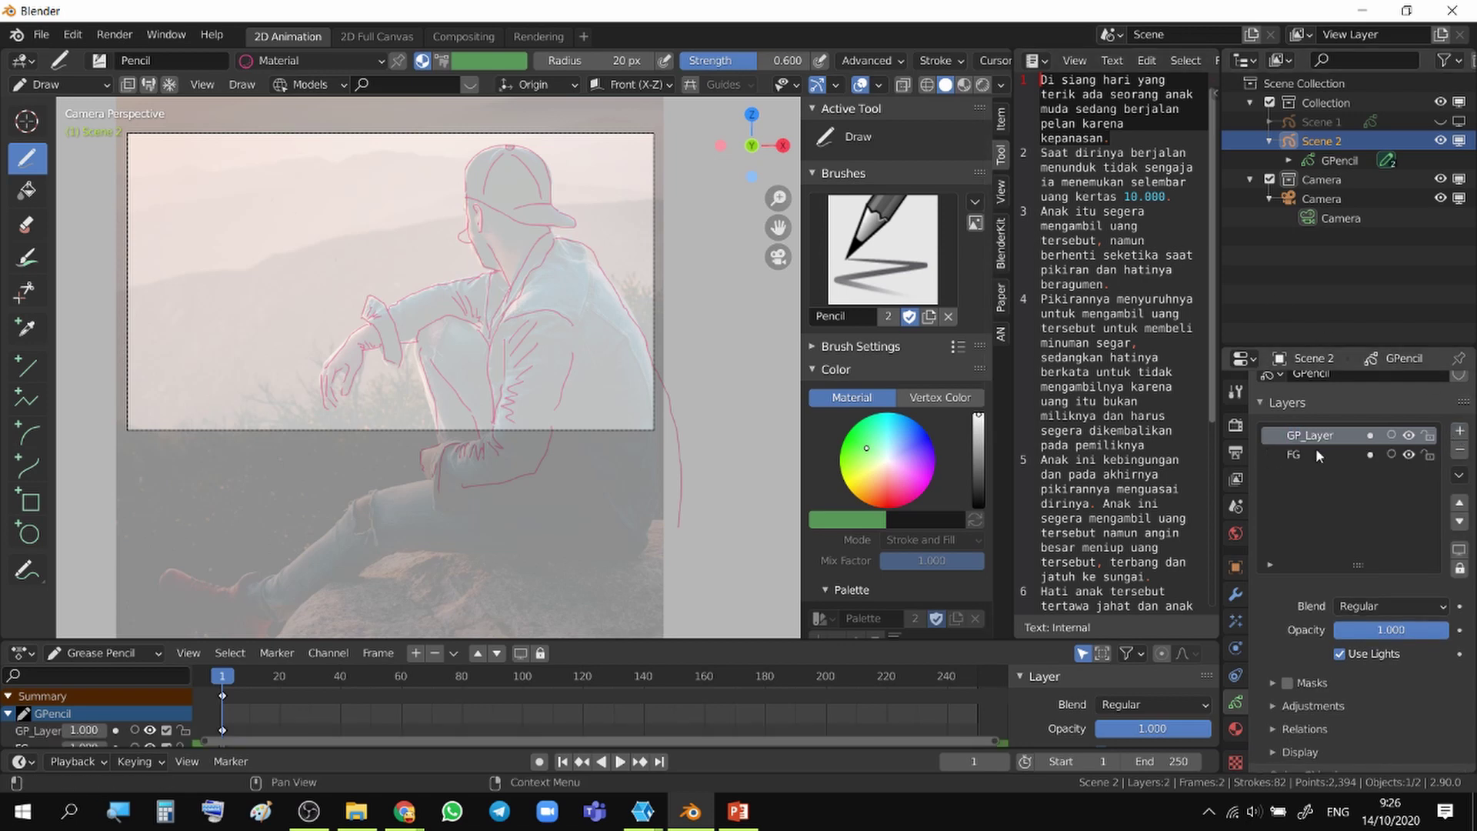
{"action": "double_click", "coordinate": [1310, 436]}
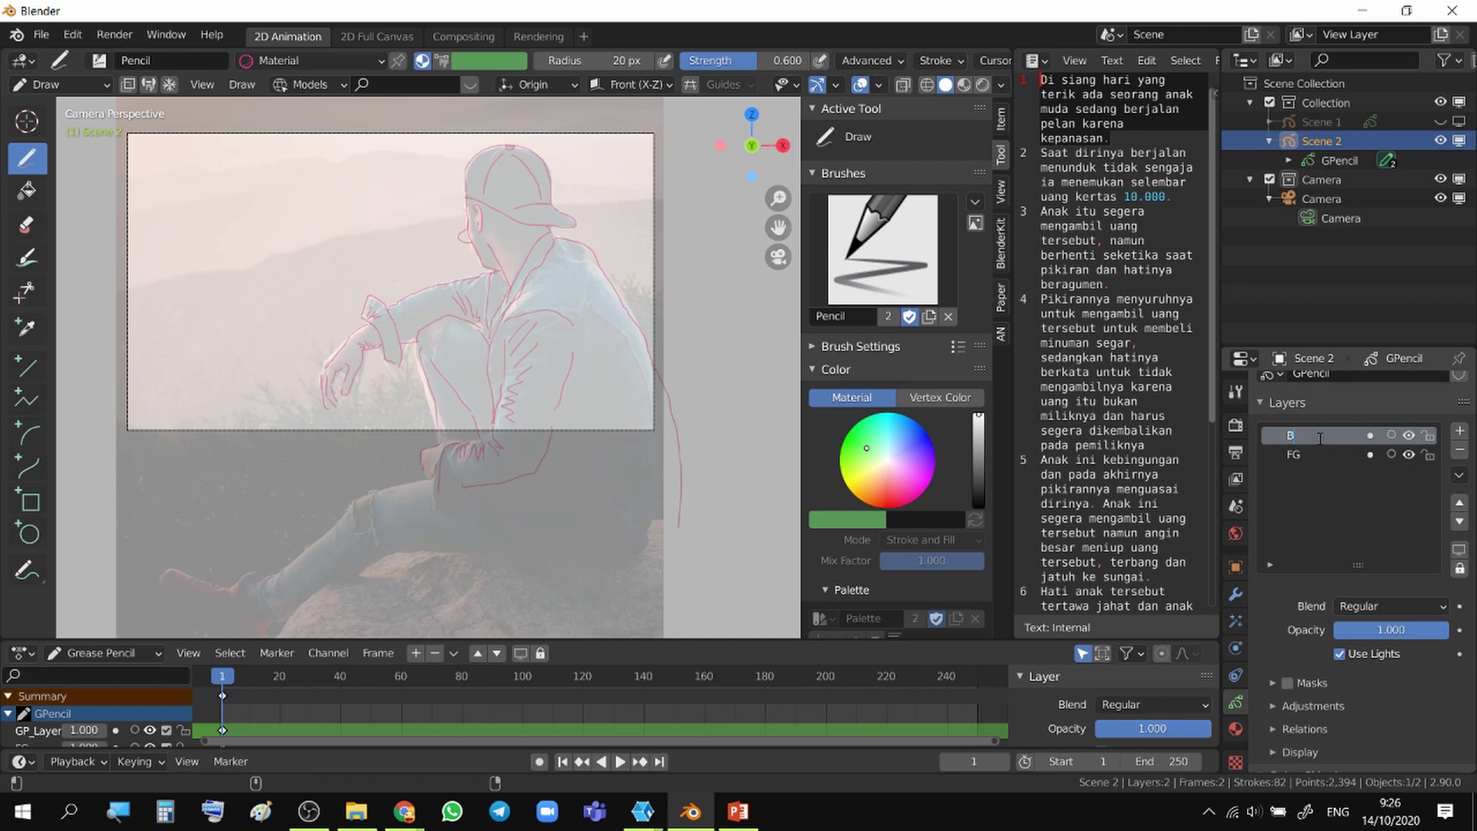
{"action": "type", "text": "BG"}
{"action": "key", "text": "Return"}
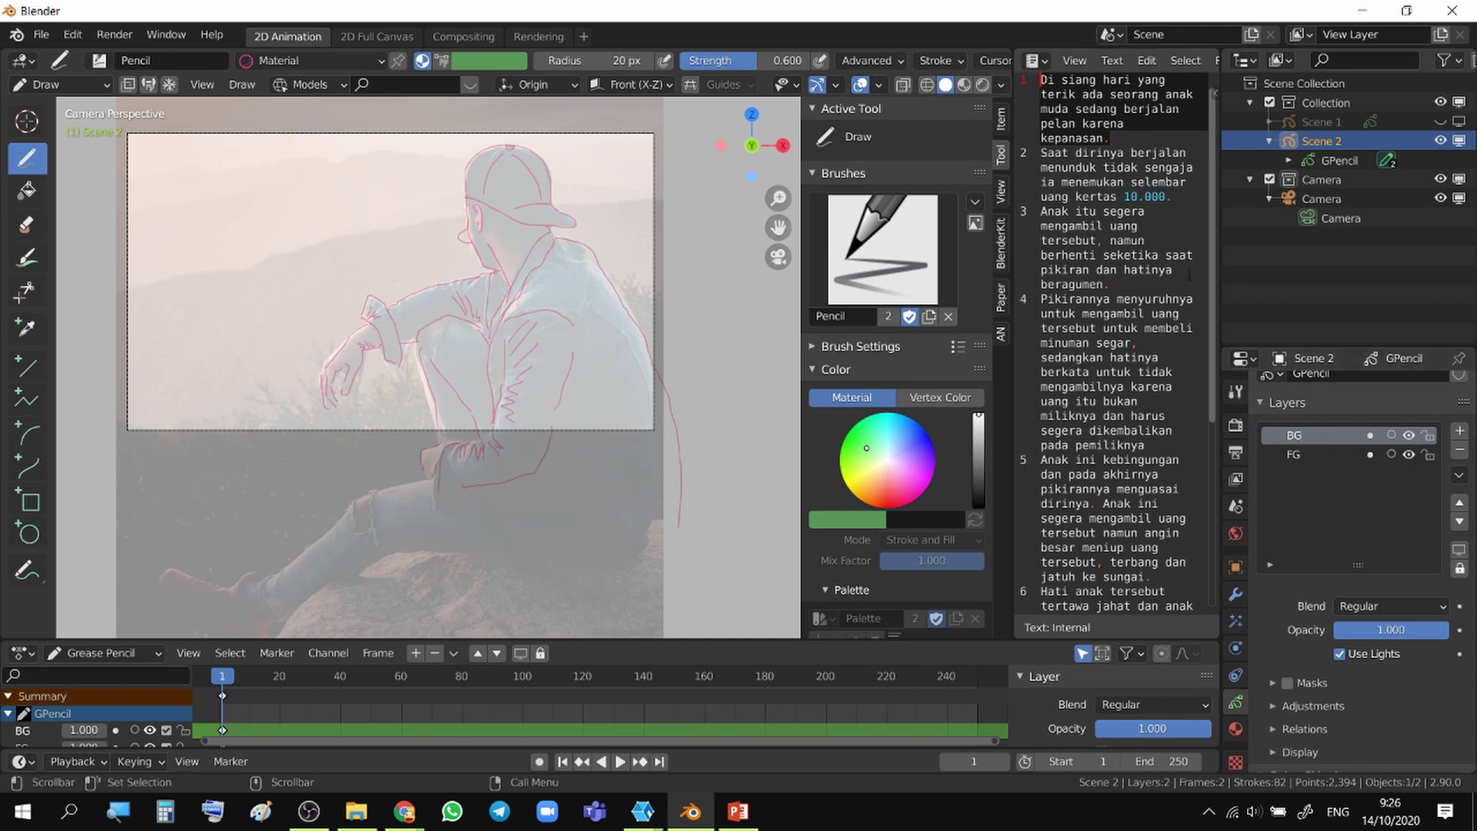
- Lock the FG layer and move the BG layer below it in the stack
{"action": "left_click", "coordinate": [1428, 454]}
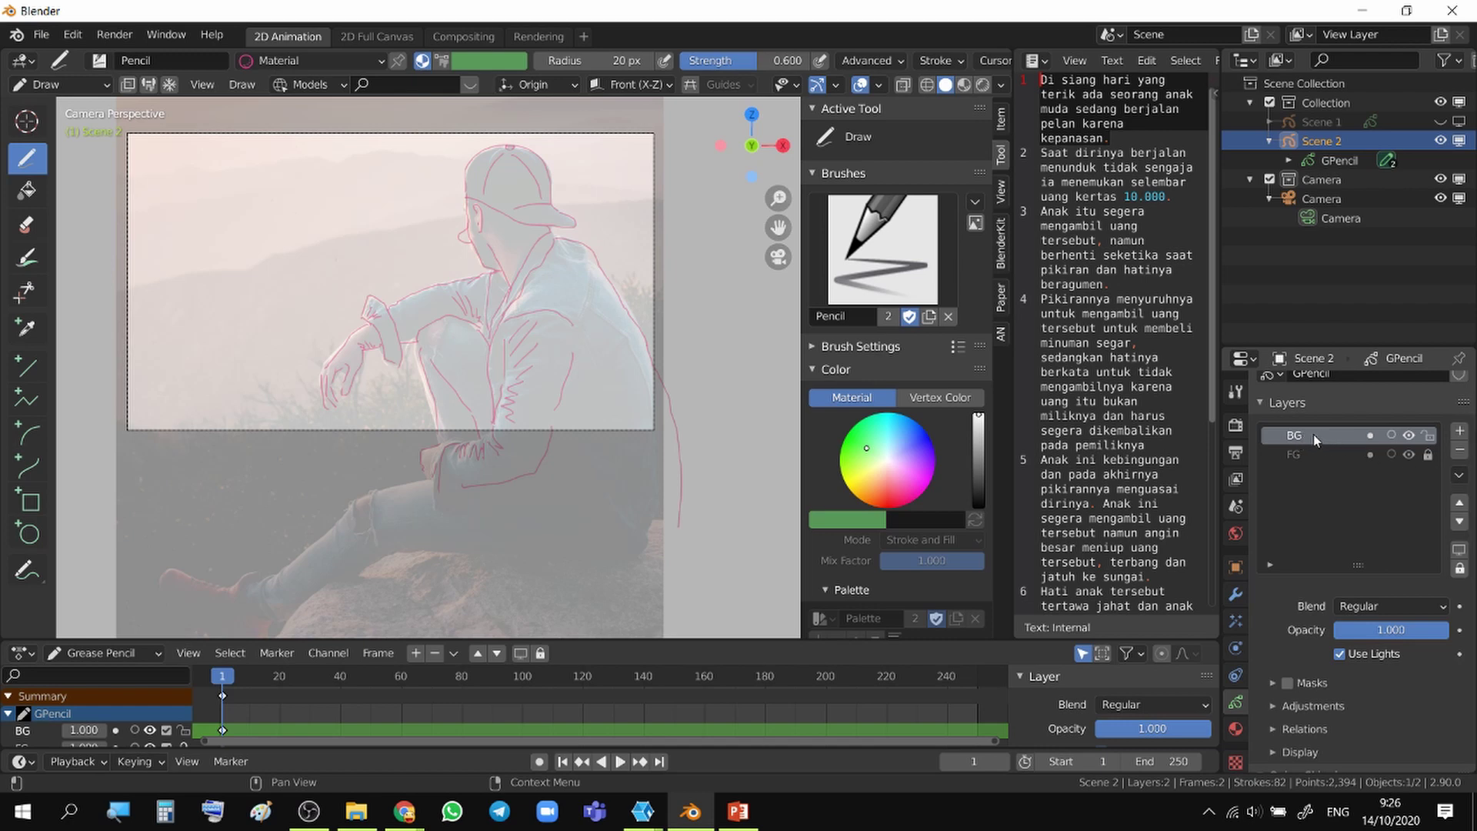
{"action": "left_click", "coordinate": [1459, 521]}
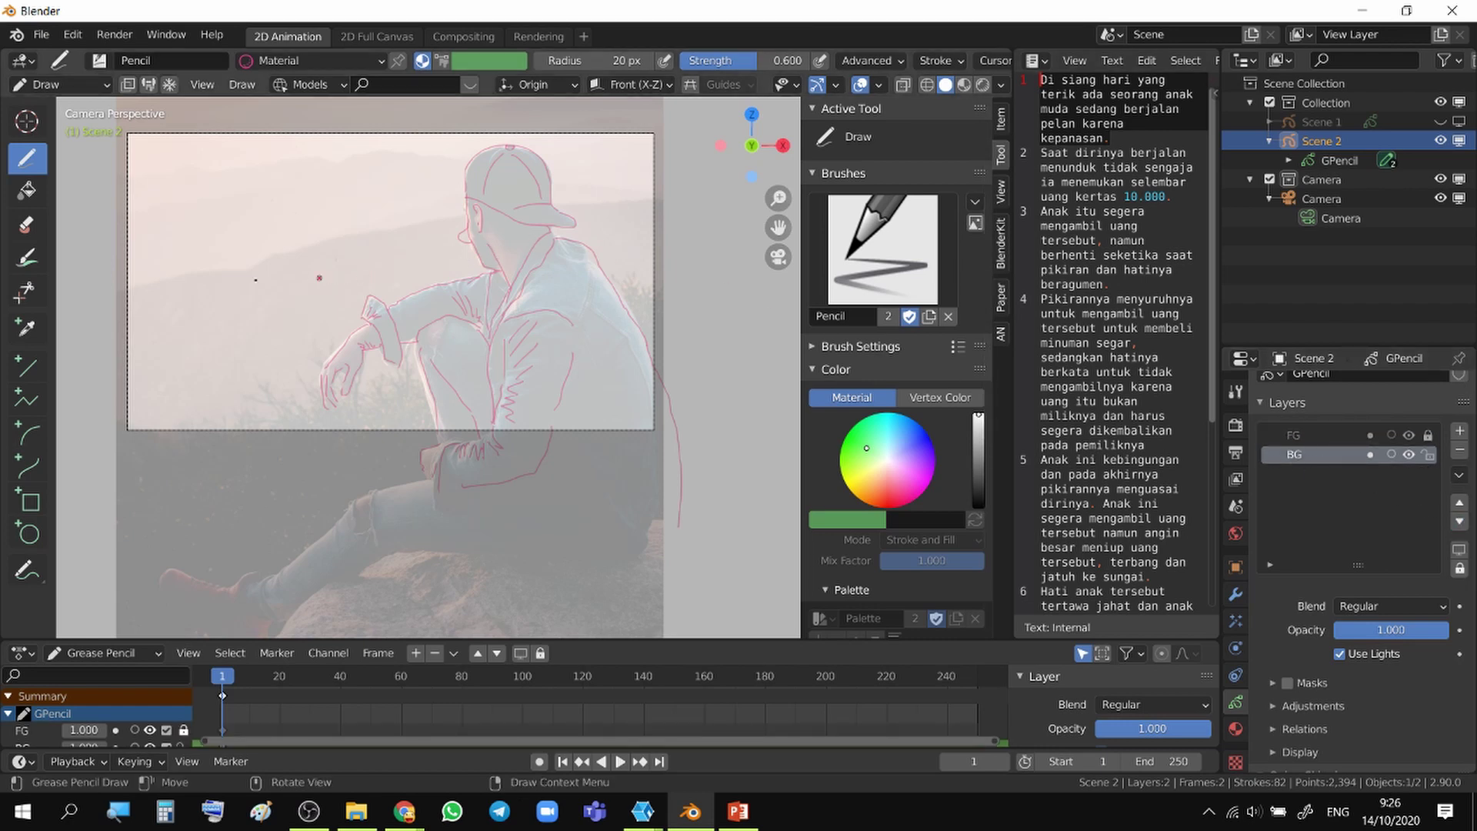
- Sketch the horizon, hill contours and a row of grass on the BG layer, checking them with the FG layer hidden
{"action": "left_click_drag", "start_coordinate": [119, 342], "coordinate": [690, 317]}
{"action": "mouse_move", "coordinate": [90, 306]}
{"action": "left_mouse_down"}
{"action": "mouse_move", "coordinate": [374, 233]}
{"action": "mouse_move", "coordinate": [641, 206]}
{"action": "mouse_move", "coordinate": [612, 193]}
{"action": "left_mouse_up"}
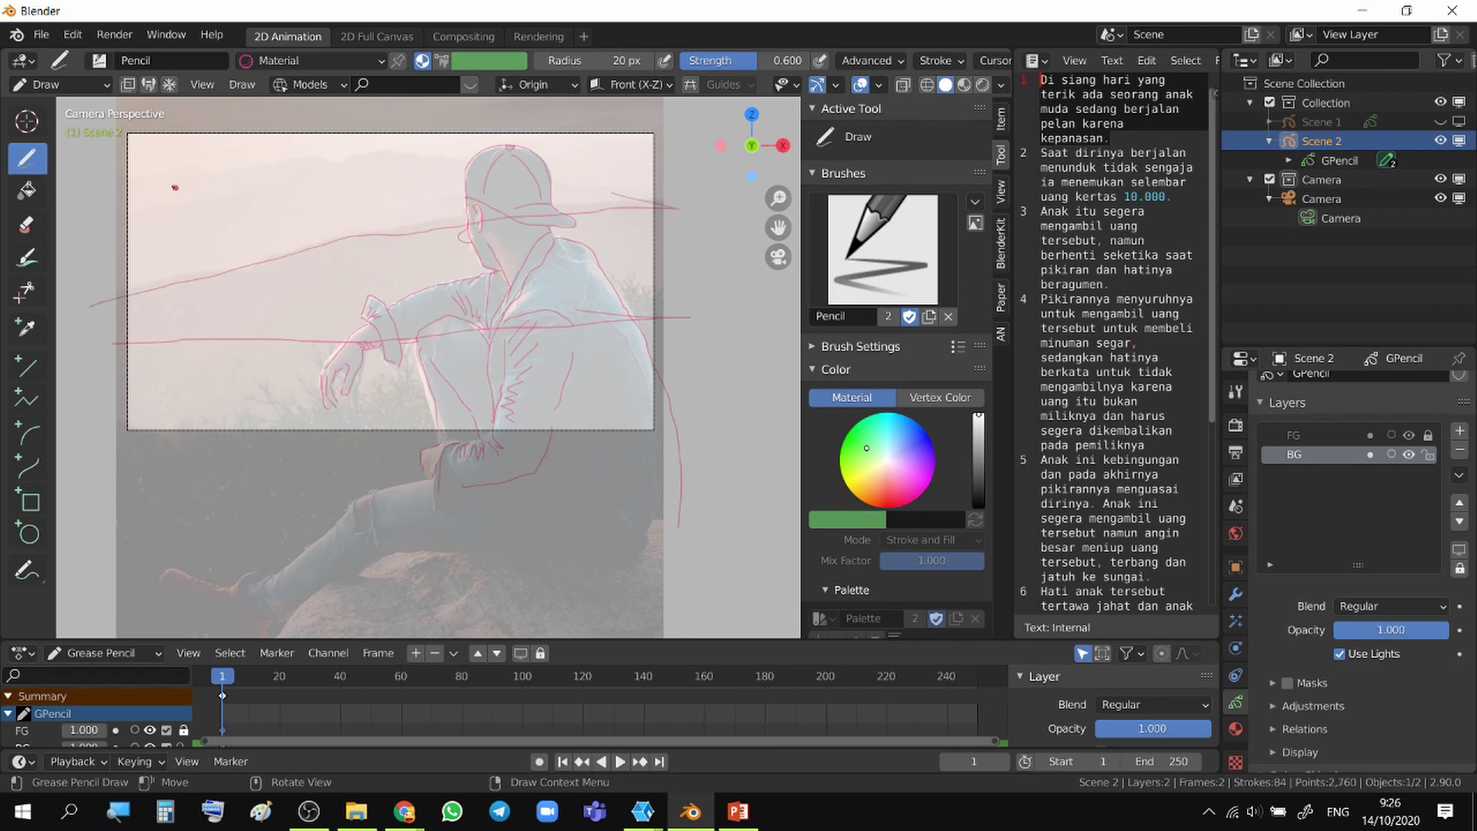
{"action": "mouse_move", "coordinate": [115, 205]}
{"action": "left_mouse_down"}
{"action": "mouse_move", "coordinate": [376, 162]}
{"action": "mouse_move", "coordinate": [661, 199]}
{"action": "mouse_move", "coordinate": [233, 171]}
{"action": "mouse_move", "coordinate": [397, 151]}
{"action": "mouse_move", "coordinate": [667, 208]}
{"action": "left_mouse_up"}
{"action": "mouse_move", "coordinate": [179, 439]}
{"action": "left_mouse_down"}
{"action": "mouse_move", "coordinate": [174, 416]}
{"action": "mouse_move", "coordinate": [196, 385]}
{"action": "mouse_move", "coordinate": [216, 439]}
{"action": "mouse_move", "coordinate": [273, 426]}
{"action": "mouse_move", "coordinate": [326, 460]}
{"action": "mouse_move", "coordinate": [394, 415]}
{"action": "mouse_move", "coordinate": [417, 354]}
{"action": "mouse_move", "coordinate": [444, 416]}
{"action": "mouse_move", "coordinate": [611, 288]}
{"action": "left_mouse_up"}
{"action": "mouse_move", "coordinate": [604, 419]}
{"action": "left_mouse_down"}
{"action": "mouse_move", "coordinate": [639, 385]}
{"action": "mouse_move", "coordinate": [644, 419]}
{"action": "left_mouse_up"}
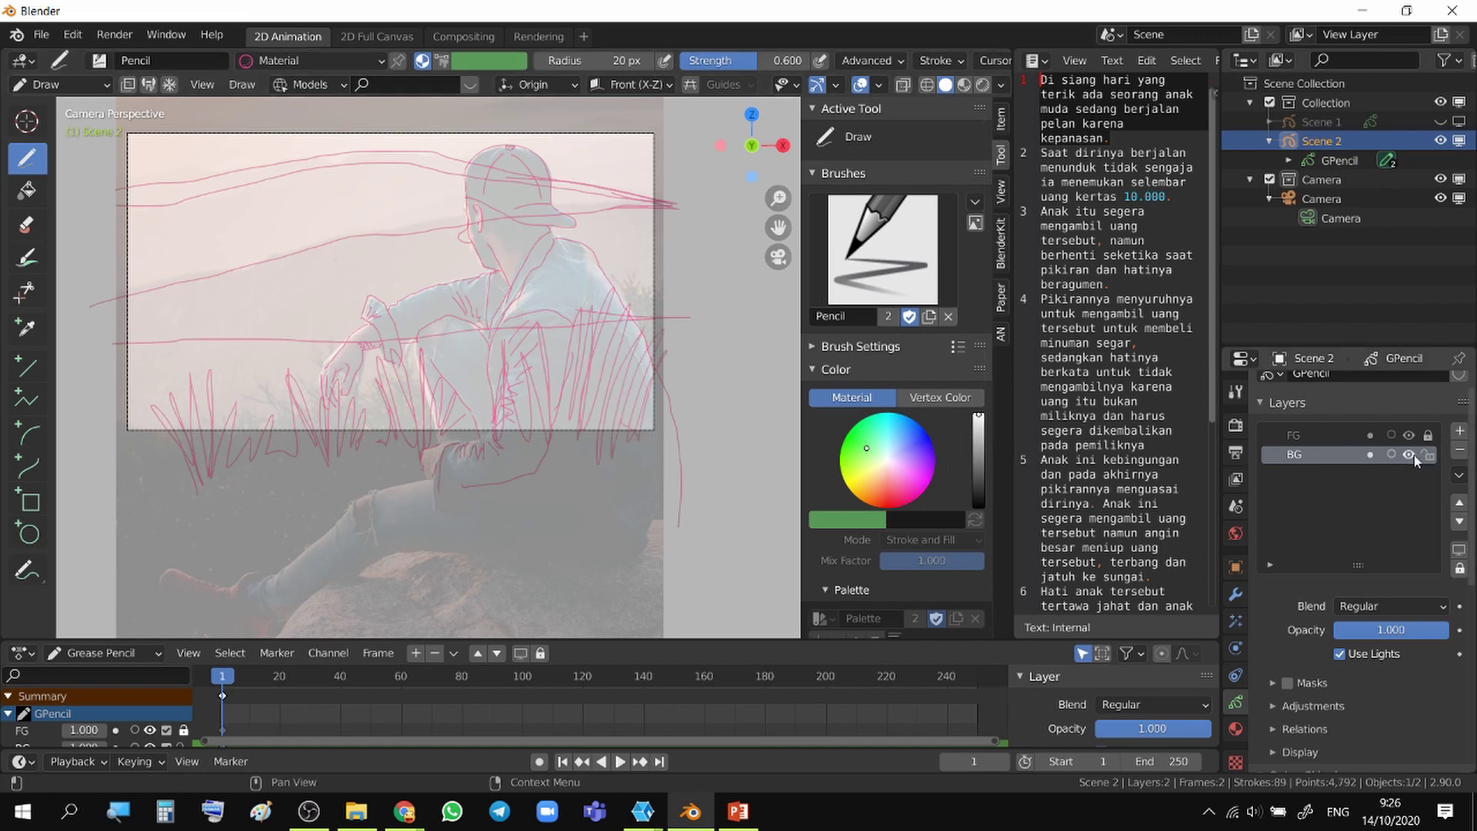
{"action": "left_click", "coordinate": [1409, 436]}
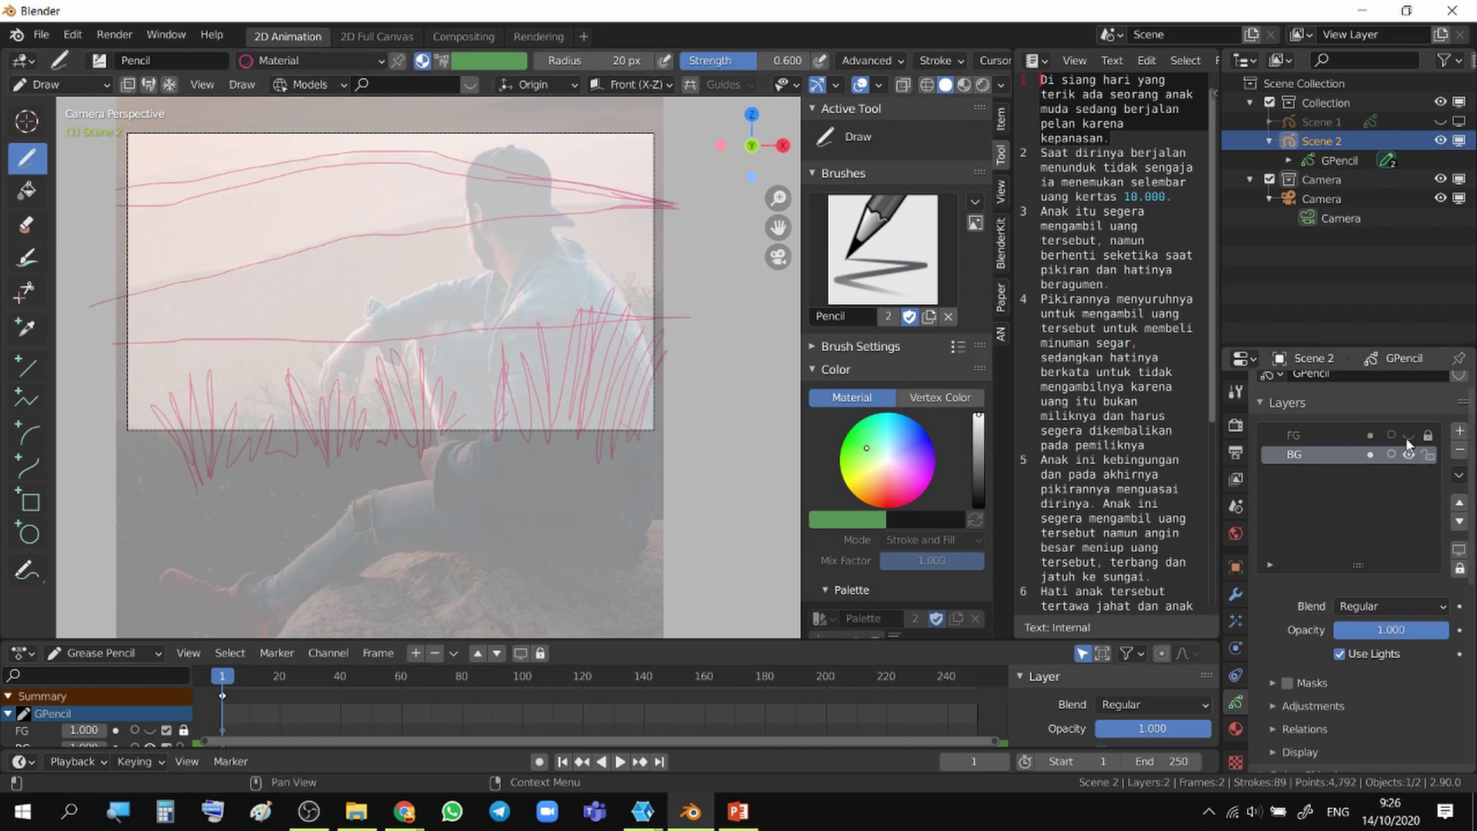
{"action": "left_click", "coordinate": [1408, 436]}
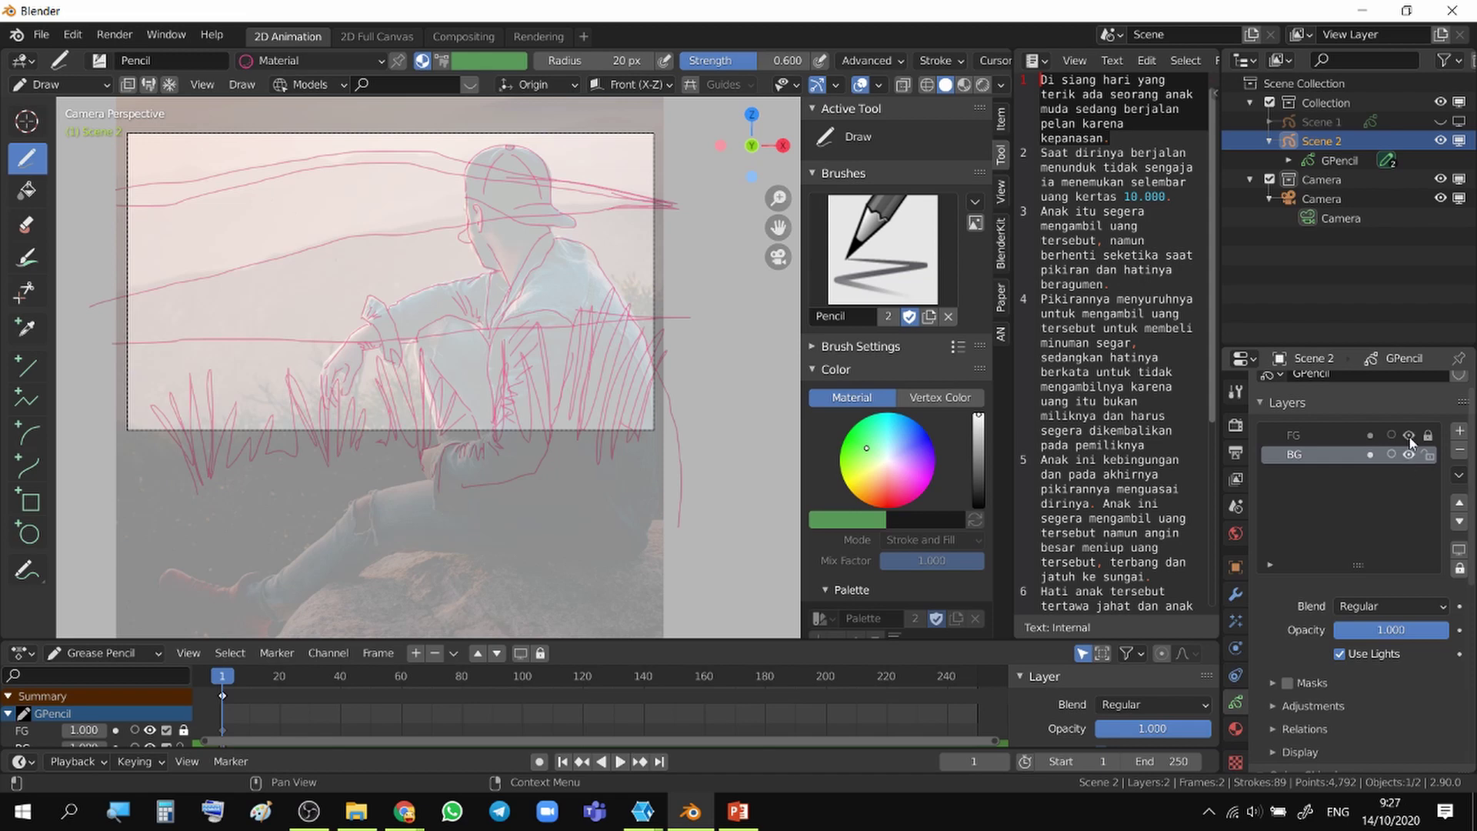
- Add grass blades behind the man's back and clouds across the upper sky
{"action": "mouse_move", "coordinate": [647, 309]}
{"action": "left_mouse_down"}
{"action": "mouse_move", "coordinate": [658, 278]}
{"action": "mouse_move", "coordinate": [639, 373]}
{"action": "left_mouse_up"}
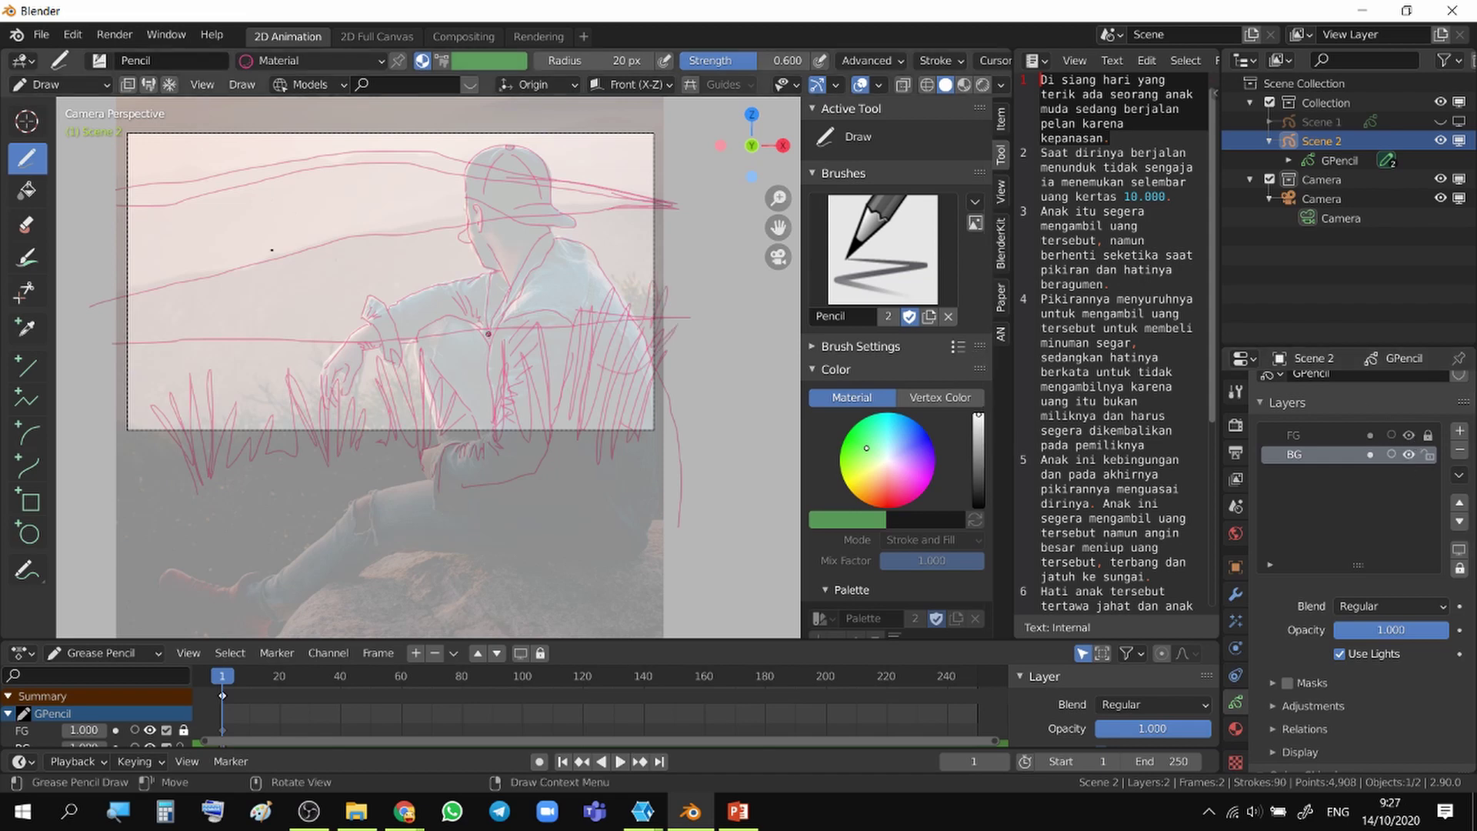
{"action": "mouse_move", "coordinate": [119, 138]}
{"action": "left_mouse_down"}
{"action": "mouse_move", "coordinate": [73, 165]}
{"action": "mouse_move", "coordinate": [117, 199]}
{"action": "mouse_move", "coordinate": [231, 193]}
{"action": "mouse_move", "coordinate": [261, 131]}
{"action": "mouse_move", "coordinate": [476, 148]}
{"action": "left_mouse_up"}
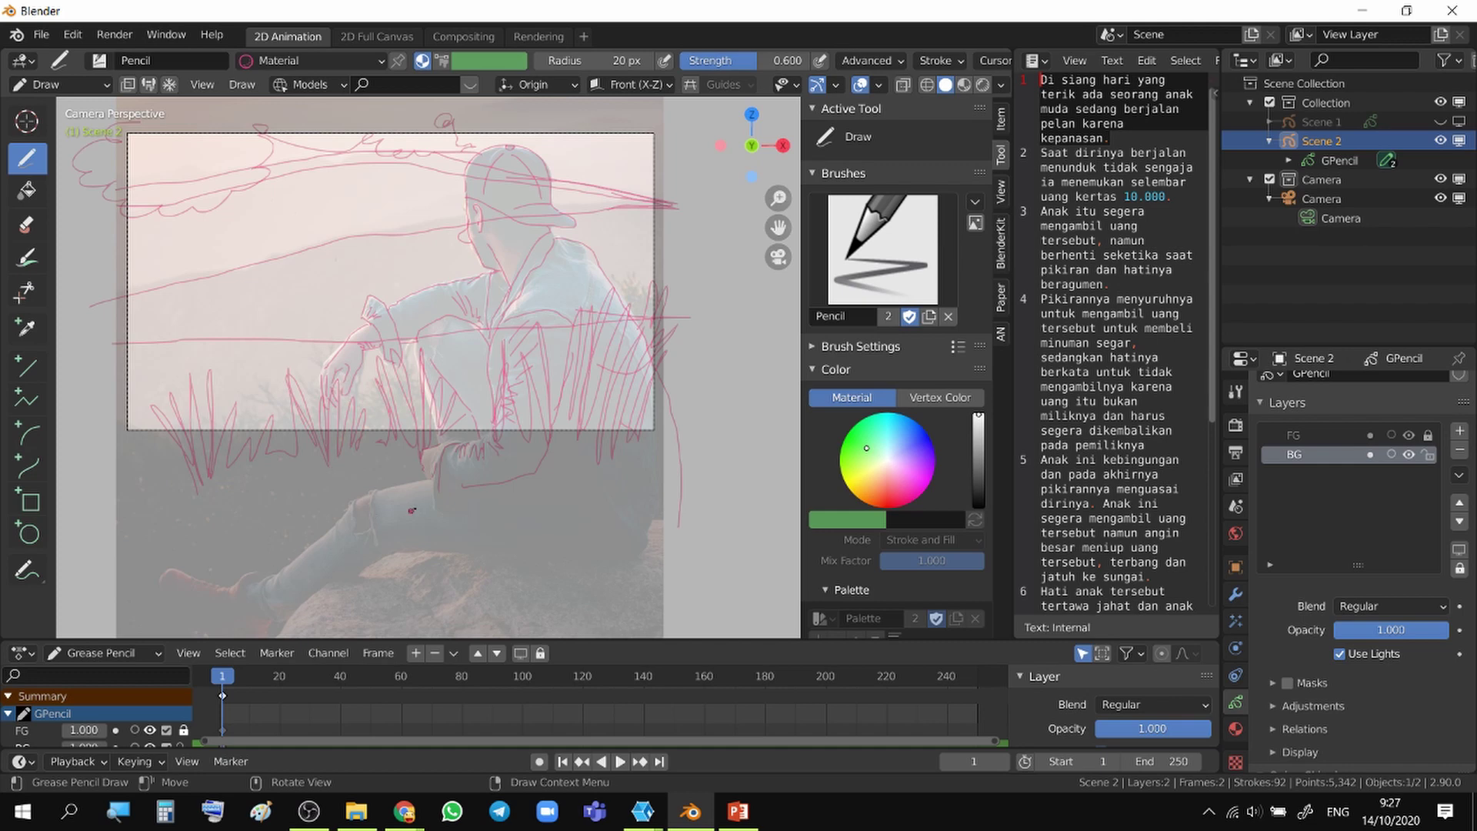
- Trace short contours of the resting leg's knee and thigh underside below the sleeve cuff
{"action": "left_click_drag", "start_coordinate": [440, 485], "coordinate": [420, 485]}
{"action": "left_click_drag", "start_coordinate": [458, 533], "coordinate": [515, 534]}
{"action": "middle_click_drag", "start_coordinate": [518, 501], "coordinate": [540, 317], "text": "shift"}
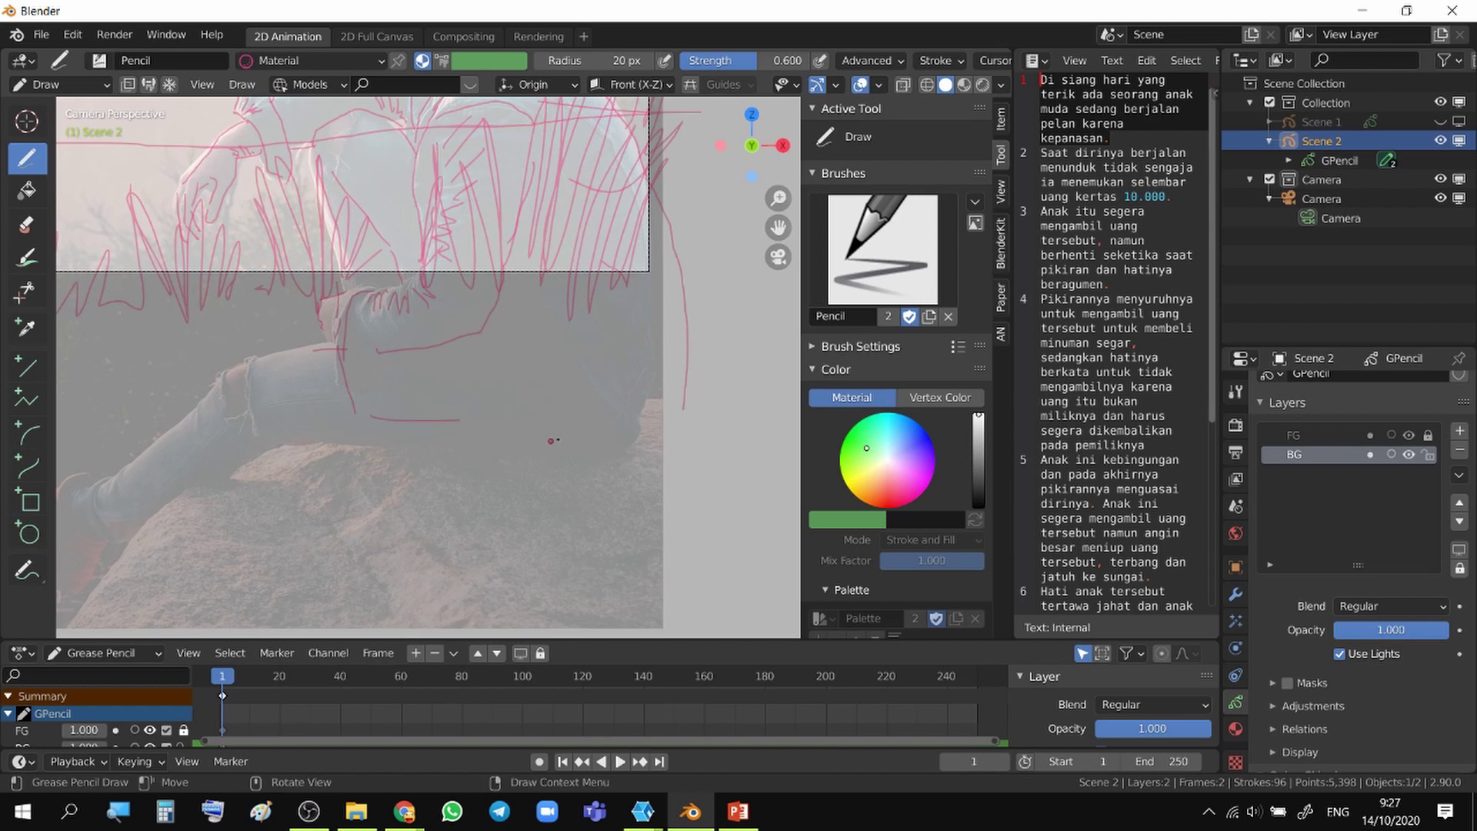
- Switch to Object Mode and raise the camera background photo's opacity to 0.796
{"action": "left_click", "coordinate": [1327, 199]}
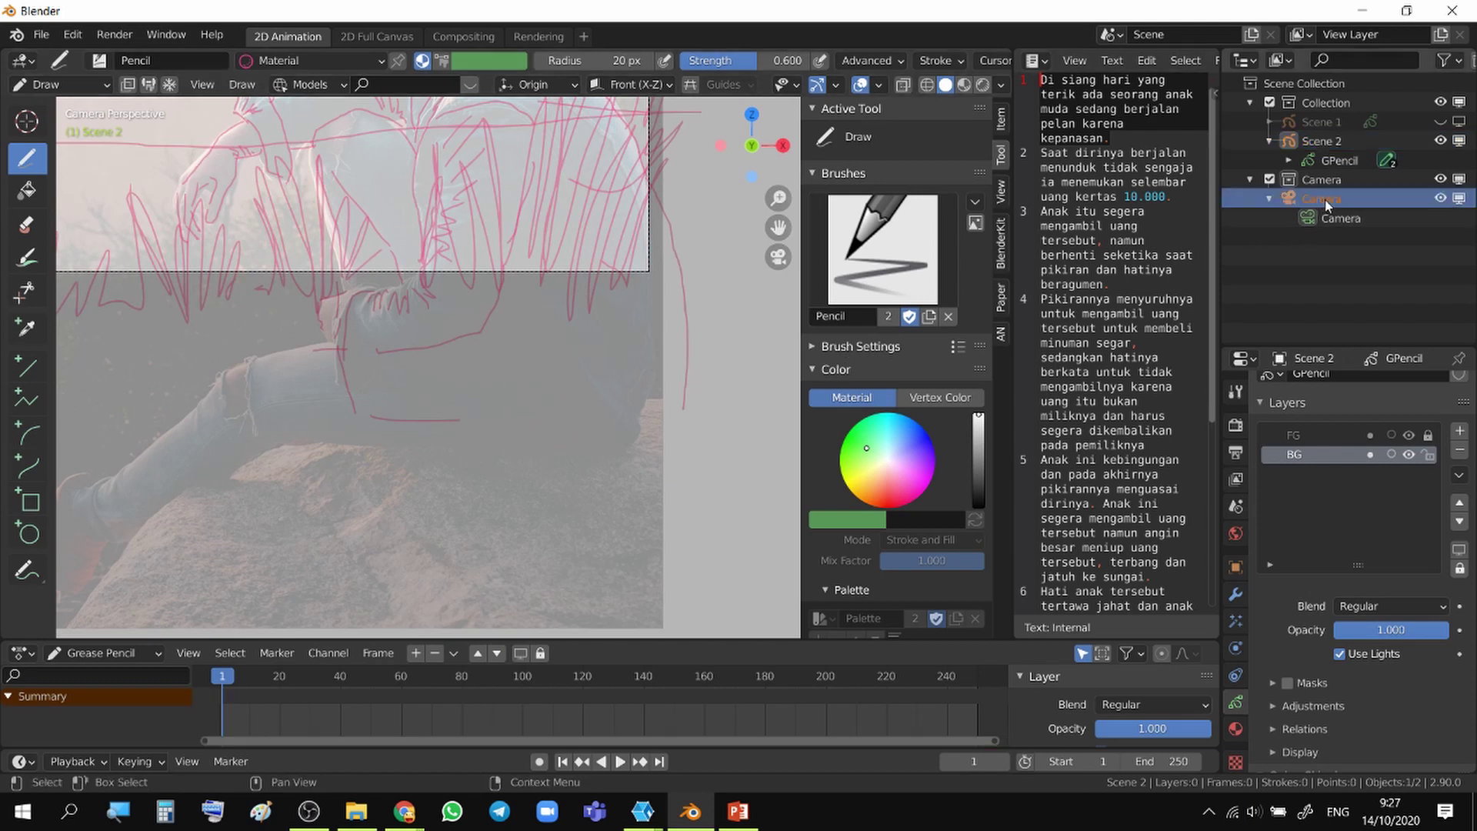
{"action": "left_click", "coordinate": [51, 85]}
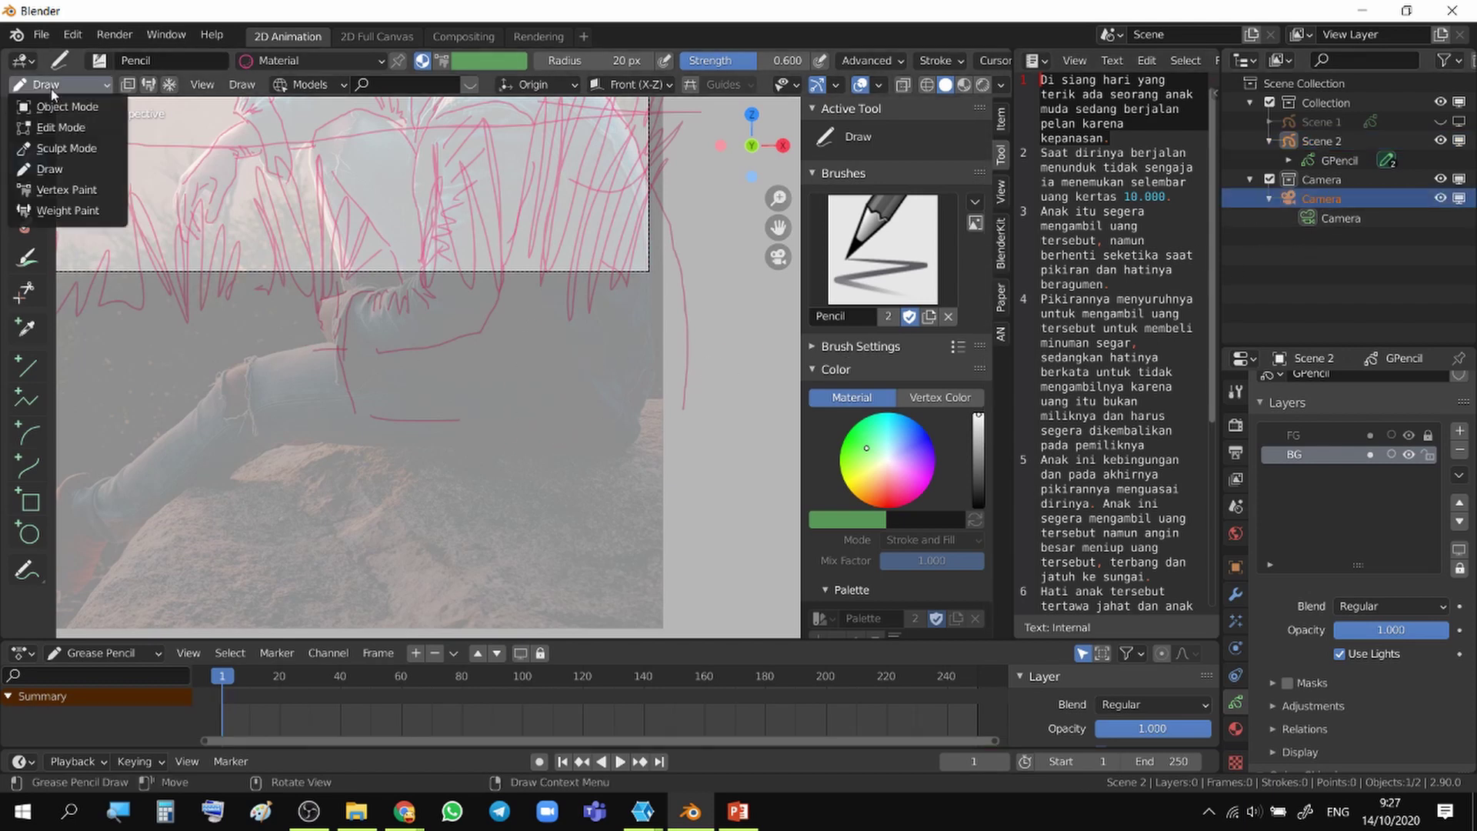
{"action": "left_click", "coordinate": [66, 106]}
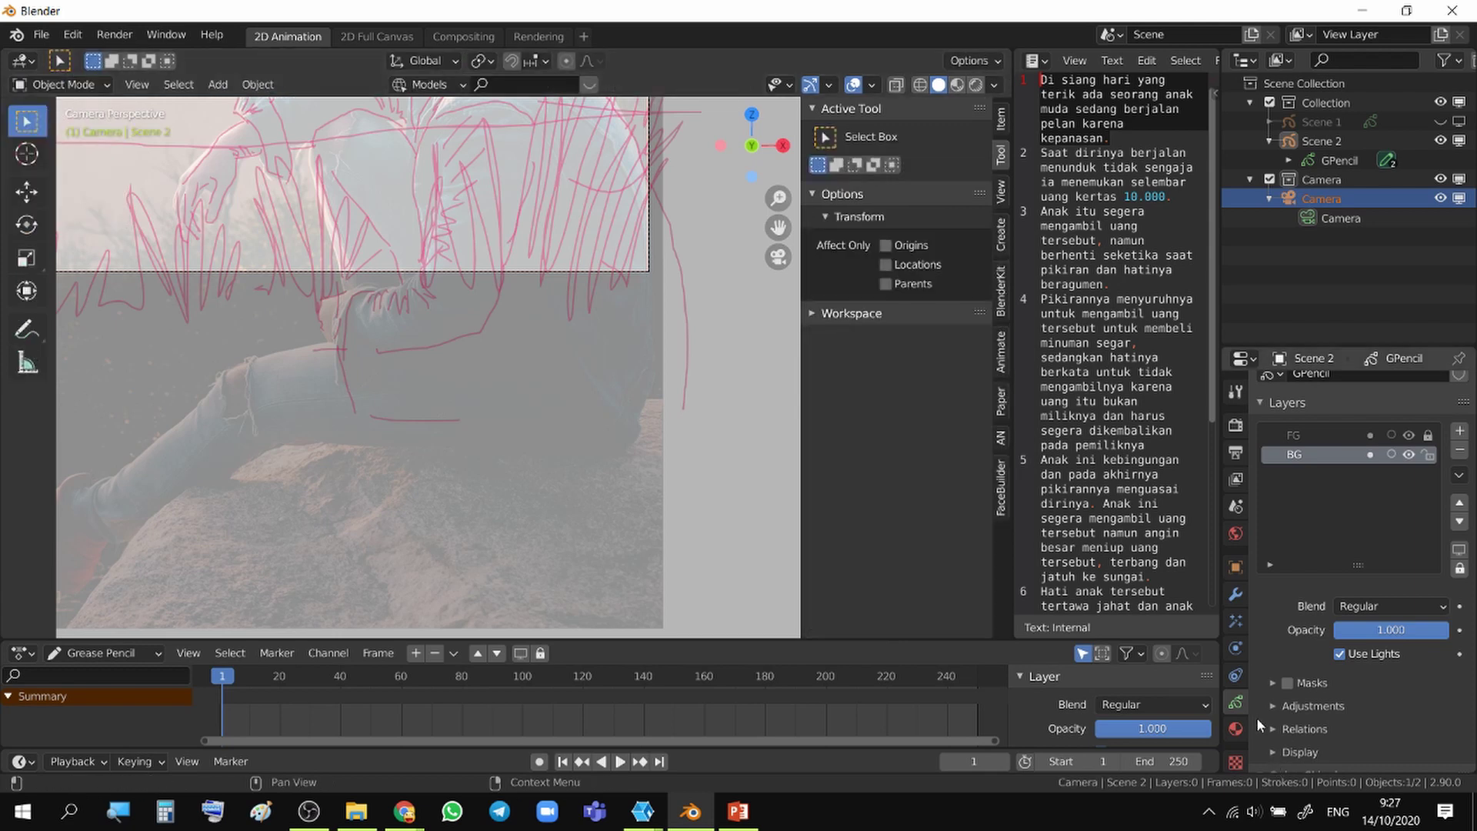
{"action": "scroll", "coordinate": [1308, 616], "scroll_direction": "down", "scroll_amount": 3}
{"action": "left_click", "coordinate": [1236, 729]}
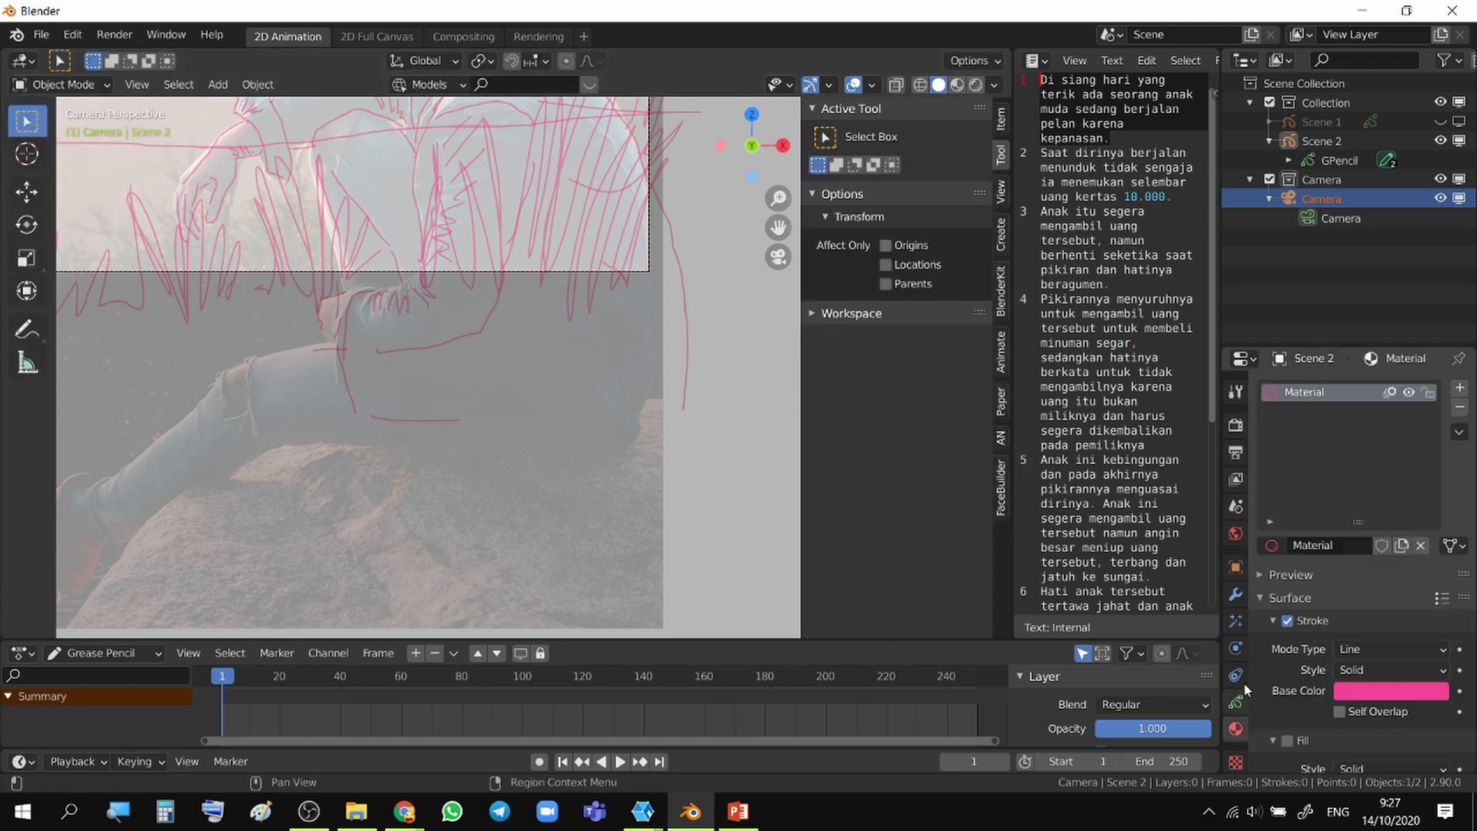
{"action": "left_click", "coordinate": [1316, 198]}
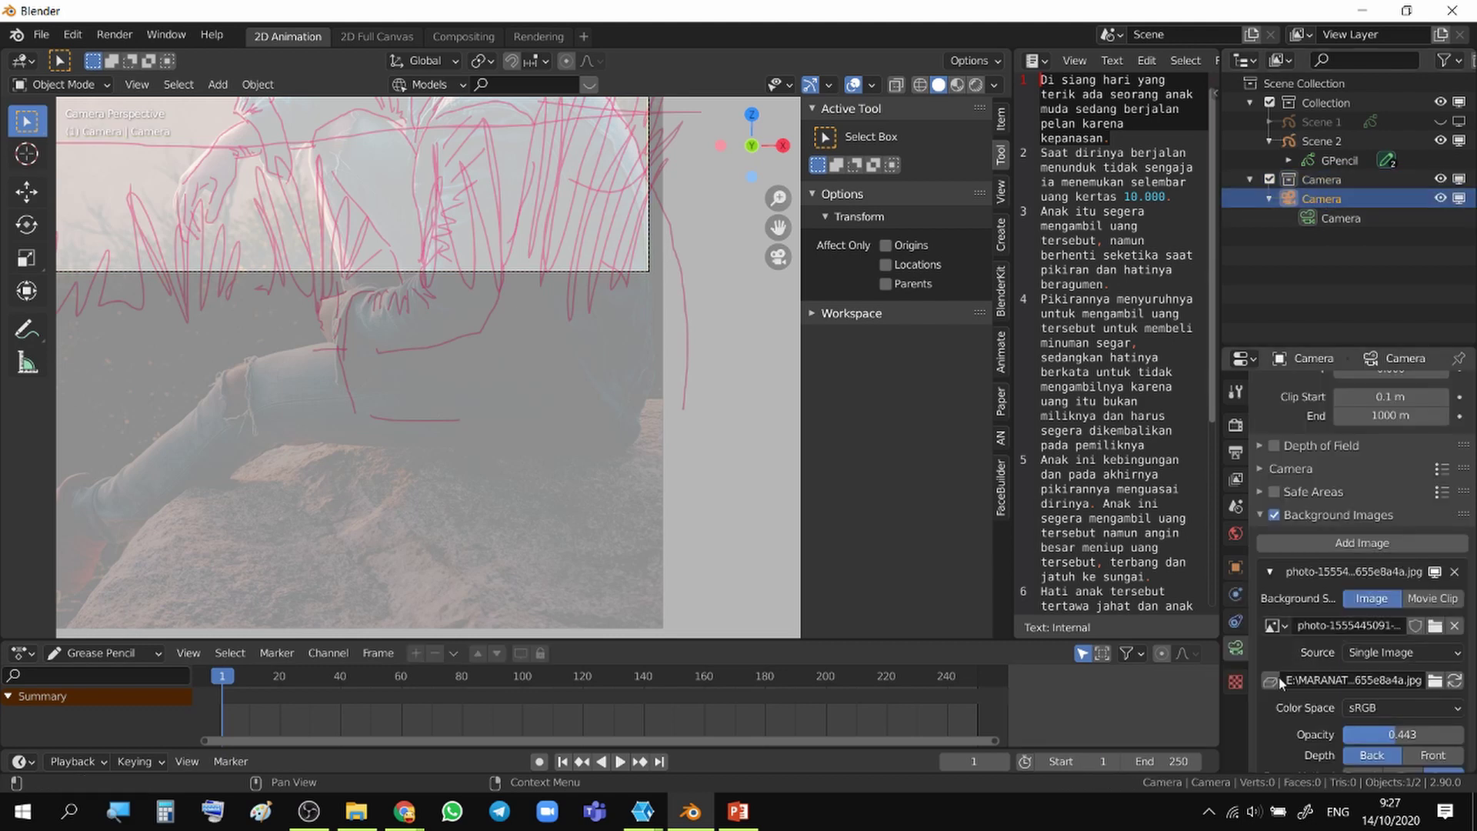
{"action": "scroll", "coordinate": [1281, 654], "scroll_direction": "down", "scroll_amount": 5}
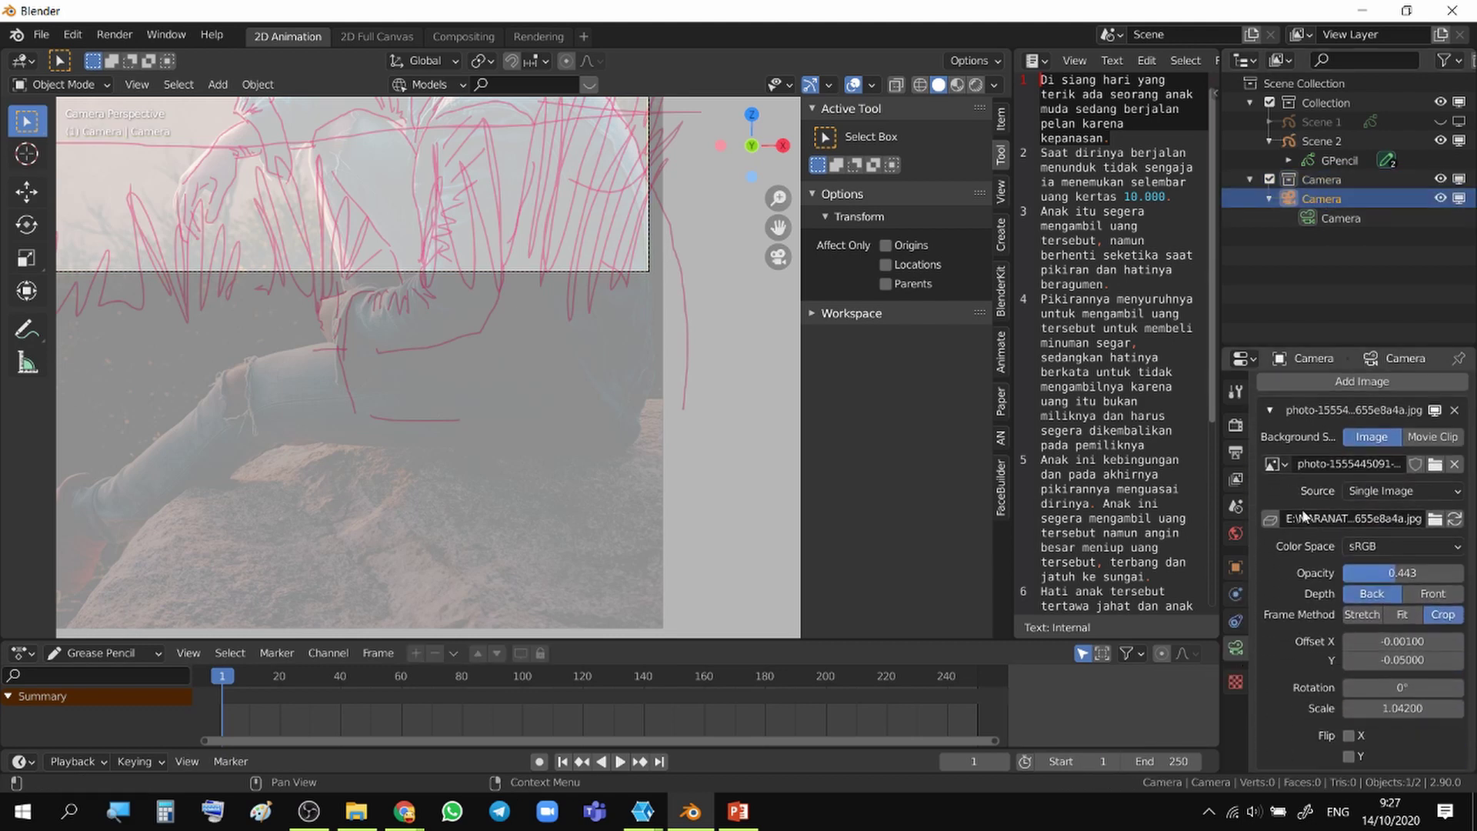
{"action": "left_click_drag", "start_coordinate": [1390, 574], "coordinate": [1431, 576]}
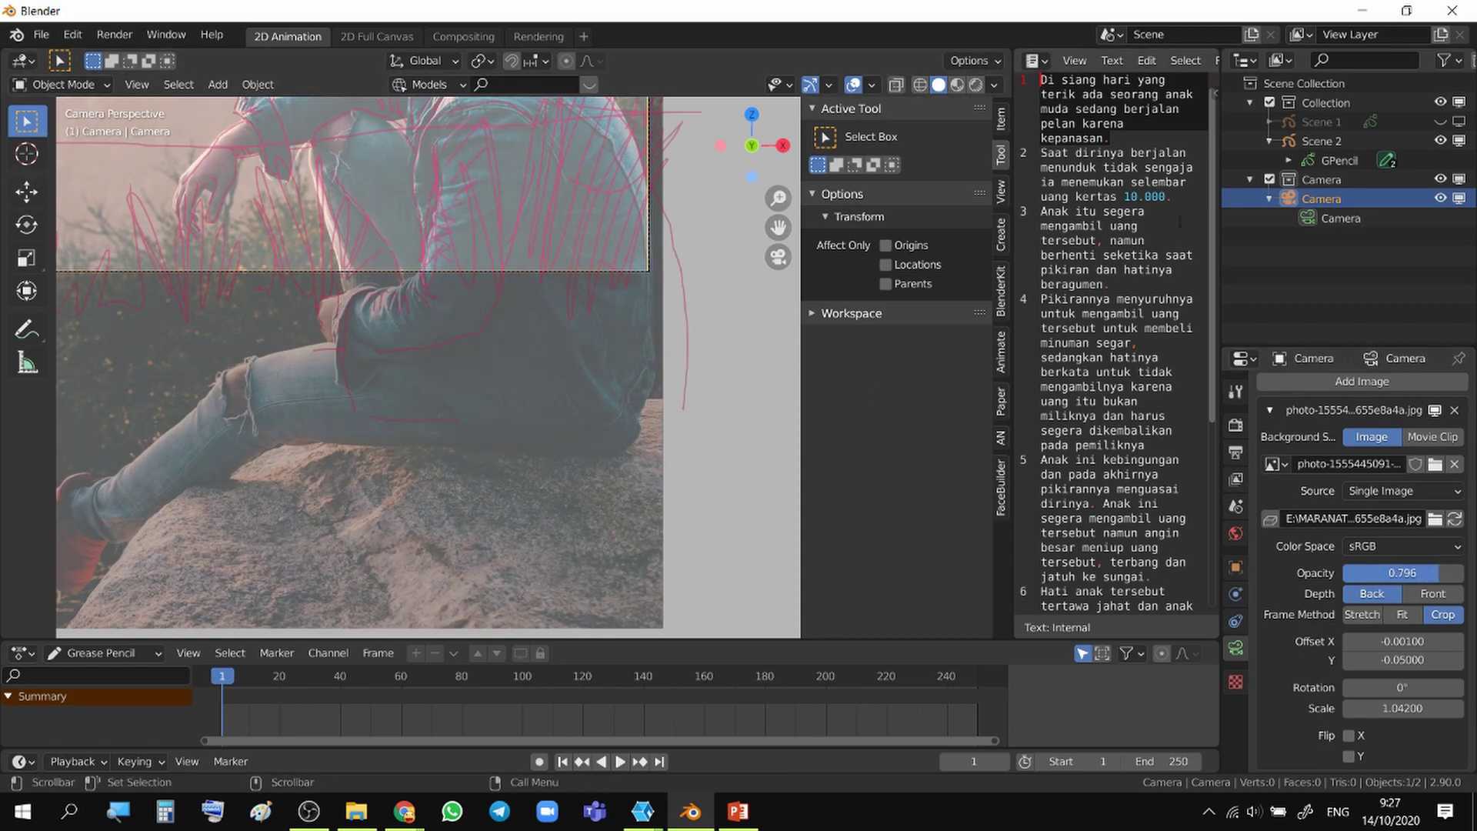
- Select Scene 2's grease pencil data and return it to Draw mode
{"action": "left_click", "coordinate": [1341, 160]}
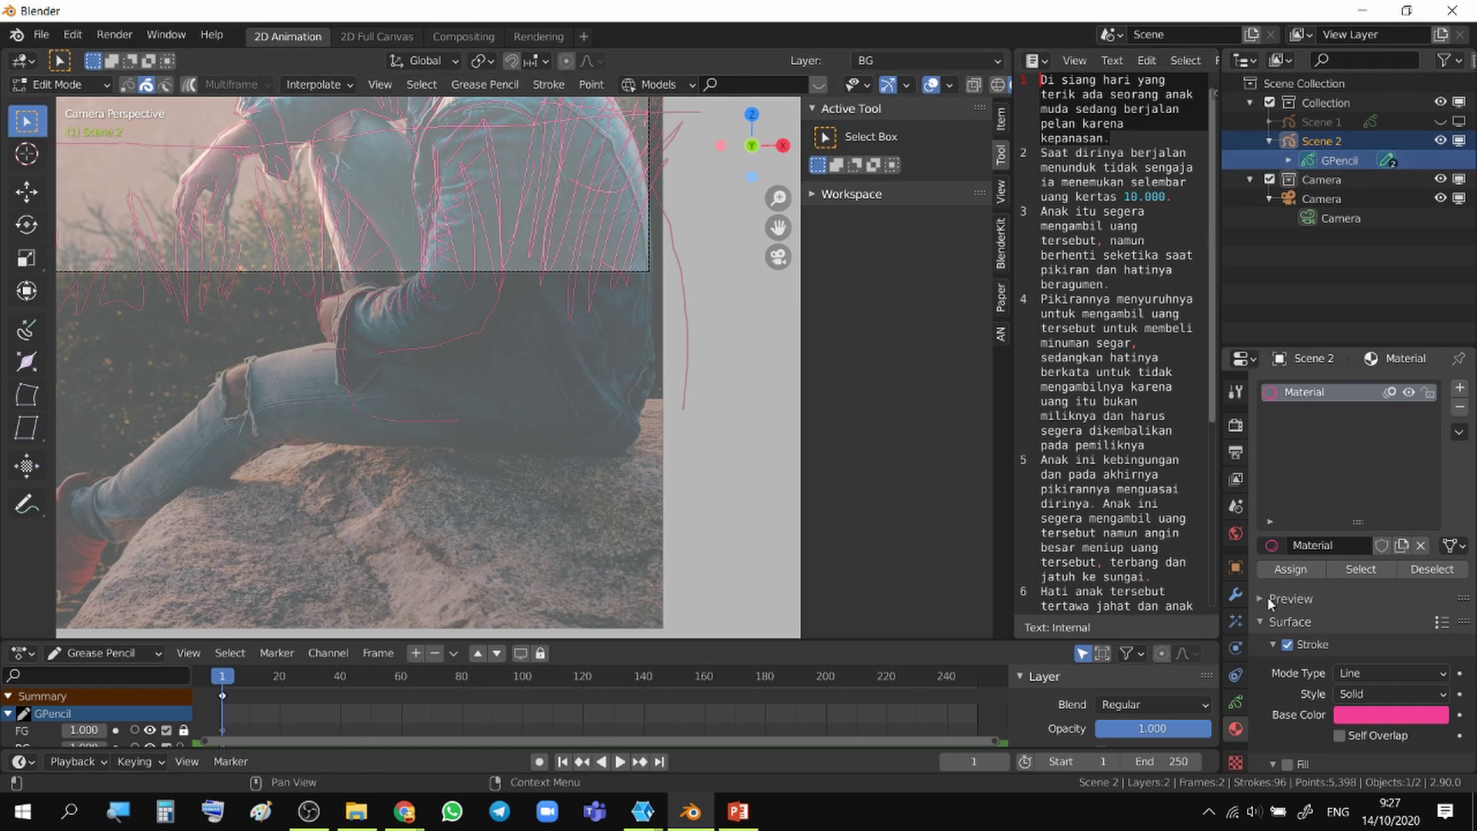
{"action": "left_click", "coordinate": [75, 85]}
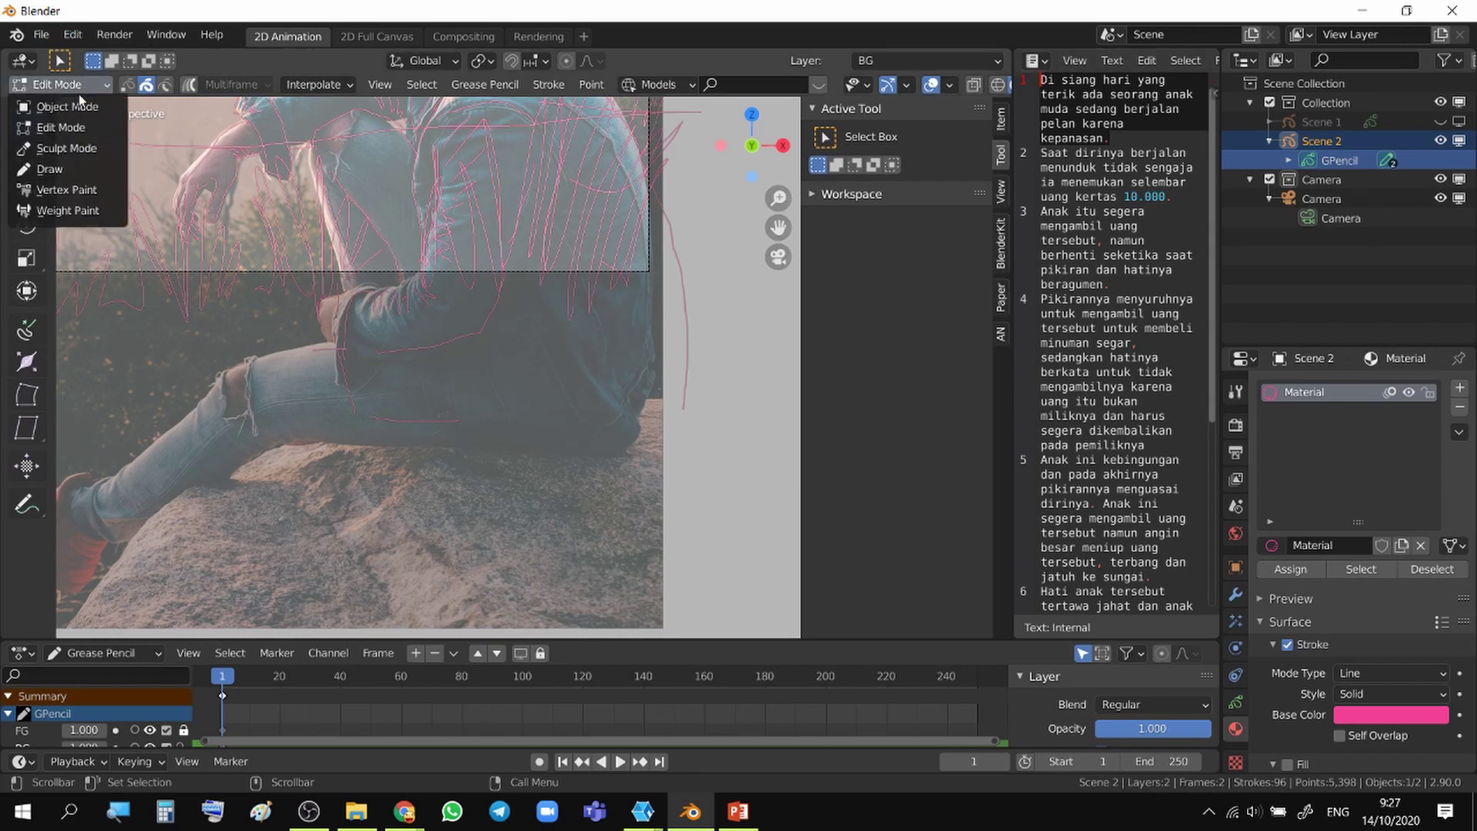
{"action": "left_click", "coordinate": [75, 163]}
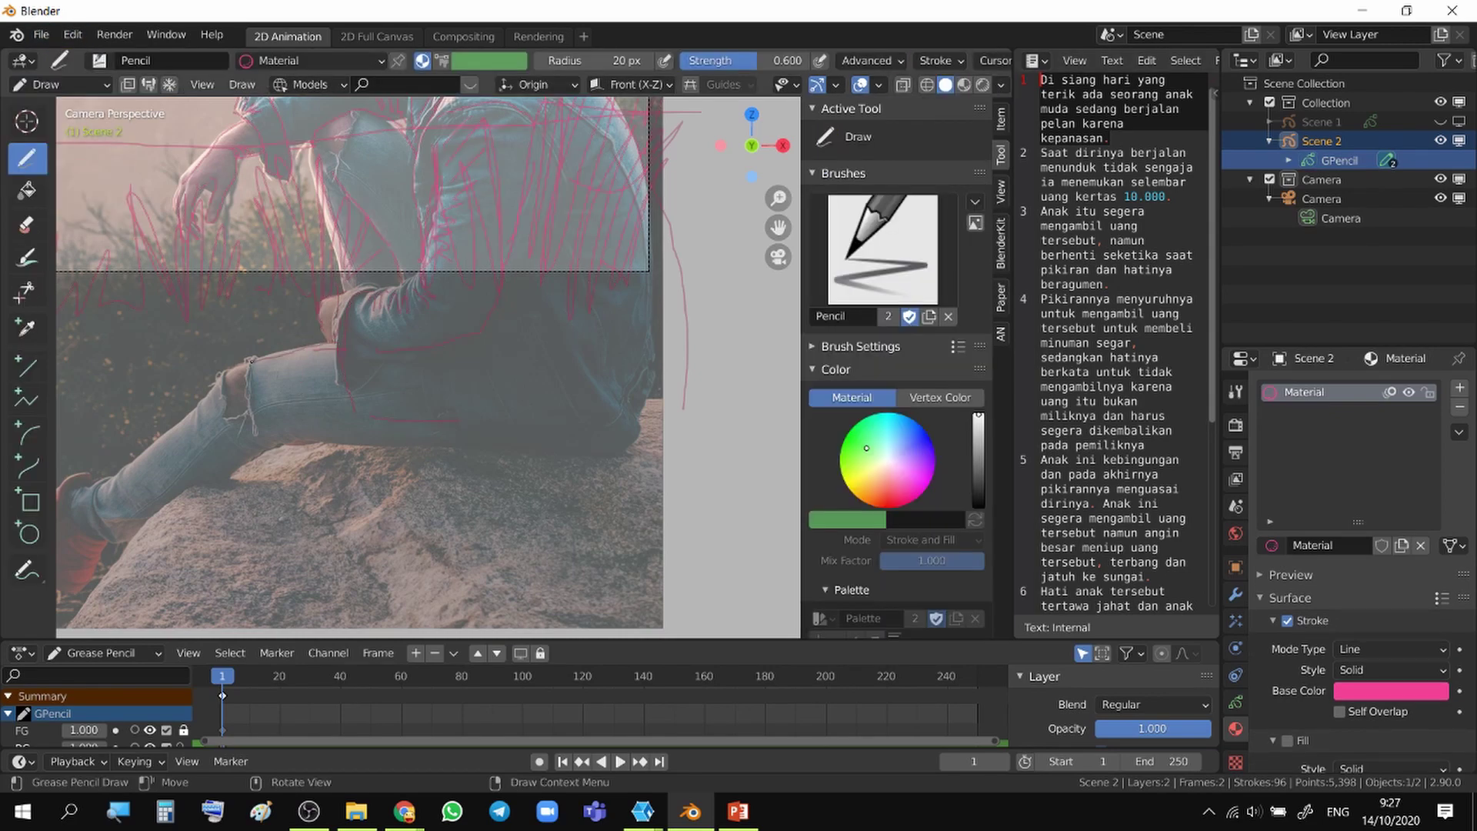
- Trace the resting leg's torn jeans and the shoe over the photo, including the underside of the leg
{"action": "left_click_drag", "start_coordinate": [227, 377], "coordinate": [246, 360]}
{"action": "middle_click_drag", "start_coordinate": [269, 410], "coordinate": [444, 322], "text": "shift"}
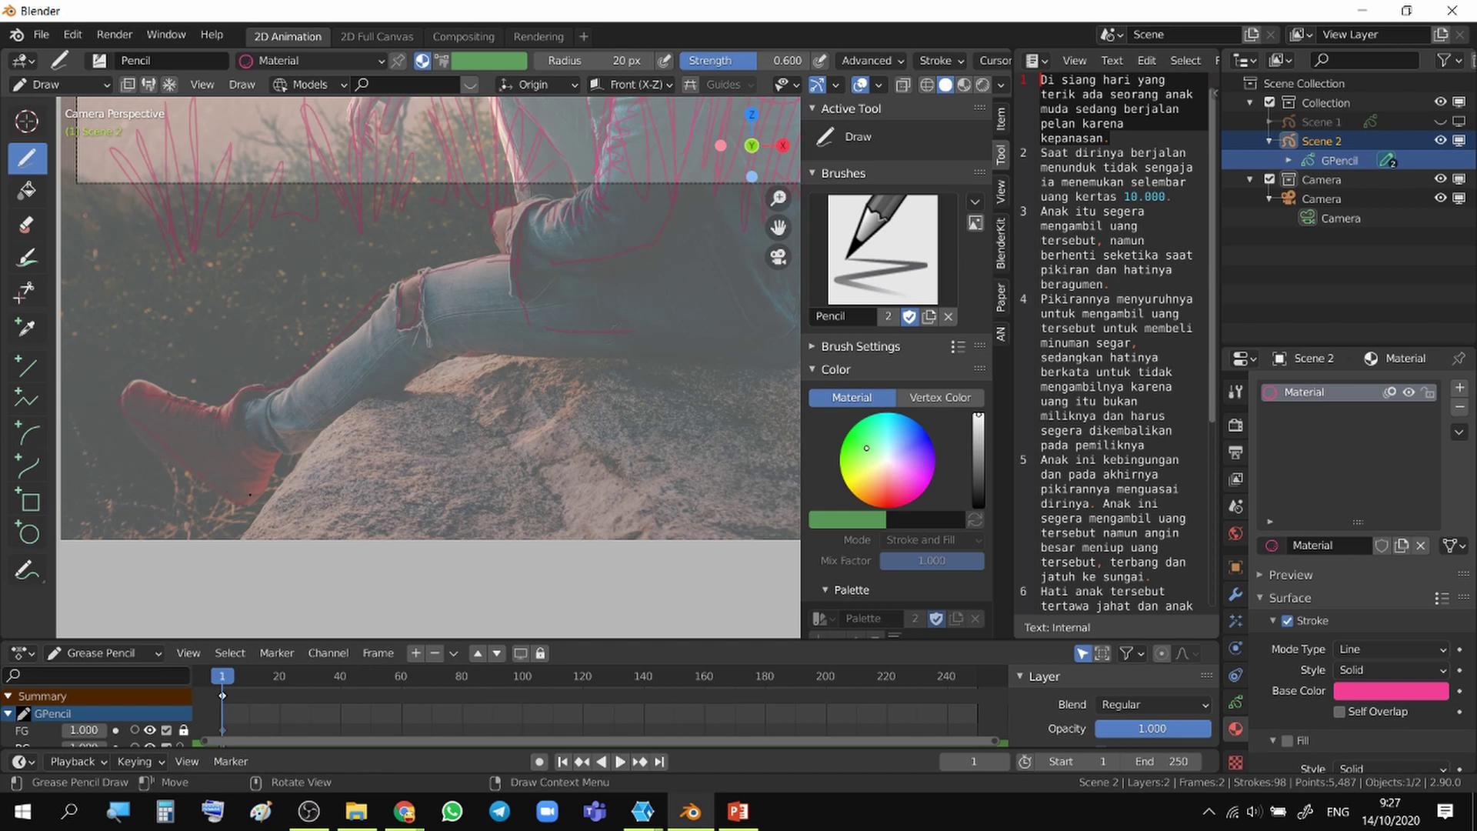
{"action": "left_click_drag", "start_coordinate": [269, 449], "coordinate": [314, 444]}
{"action": "left_click_drag", "start_coordinate": [397, 393], "coordinate": [431, 373]}
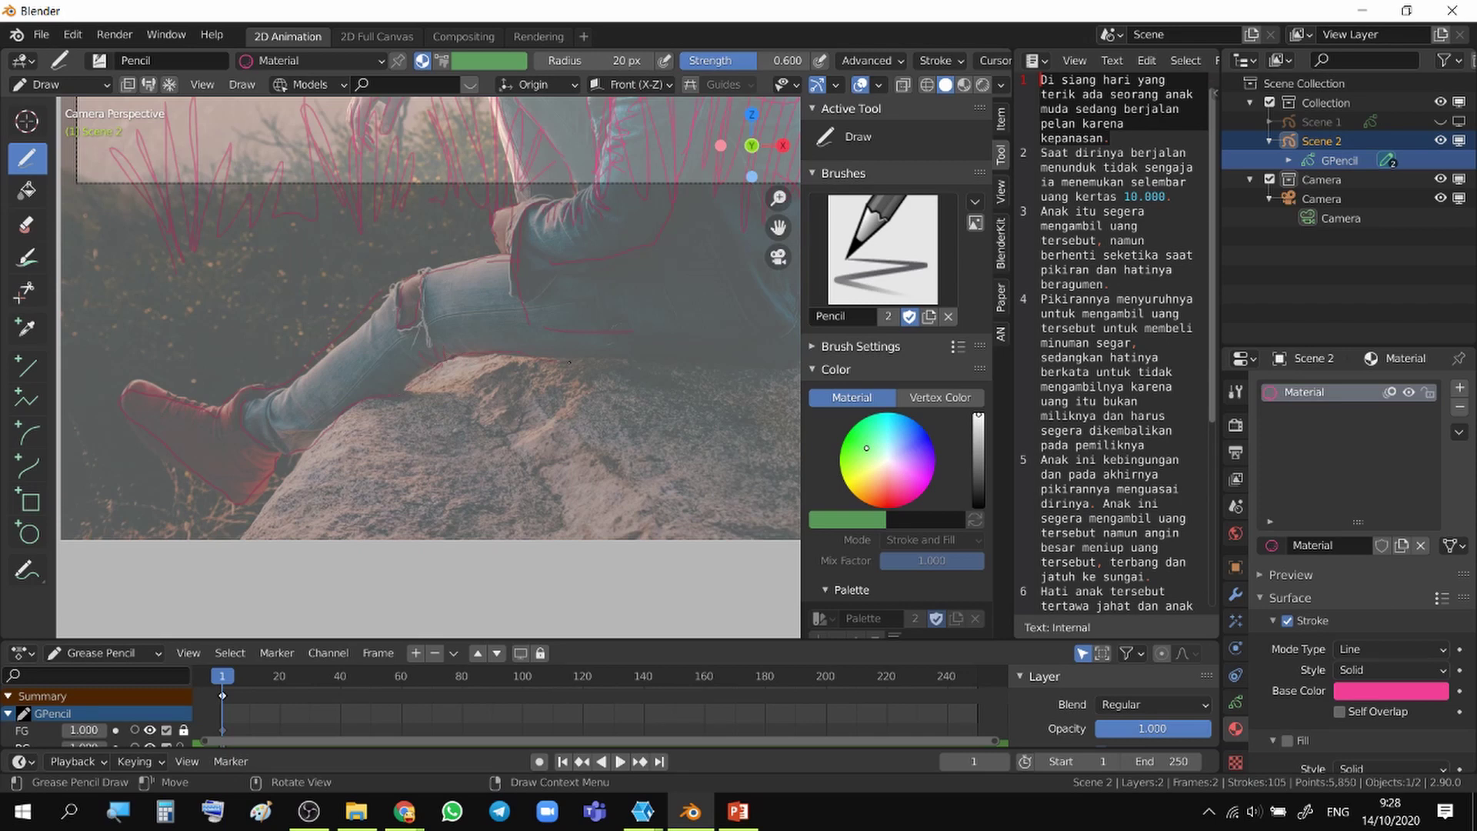
{"action": "left_click_drag", "start_coordinate": [569, 362], "coordinate": [571, 362]}
{"action": "mouse_move", "coordinate": [723, 257]}
{"action": "middle_mouse_down", "text": "shift"}
{"action": "mouse_move", "coordinate": [531, 372]}
{"action": "mouse_move", "coordinate": [488, 426]}
{"action": "middle_mouse_up", "text": "shift"}
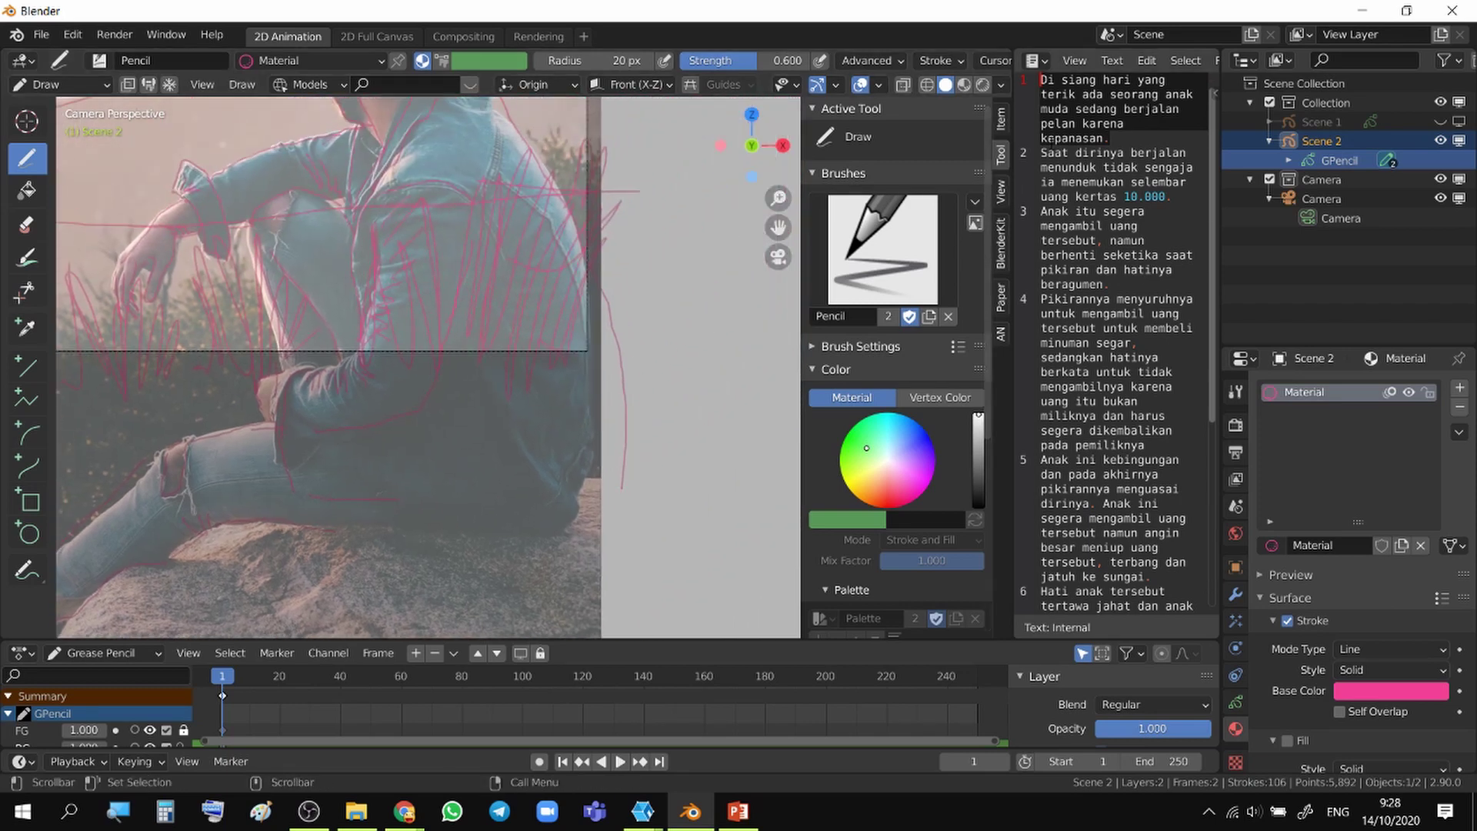
{"action": "left_click", "coordinate": [1110, 139]}
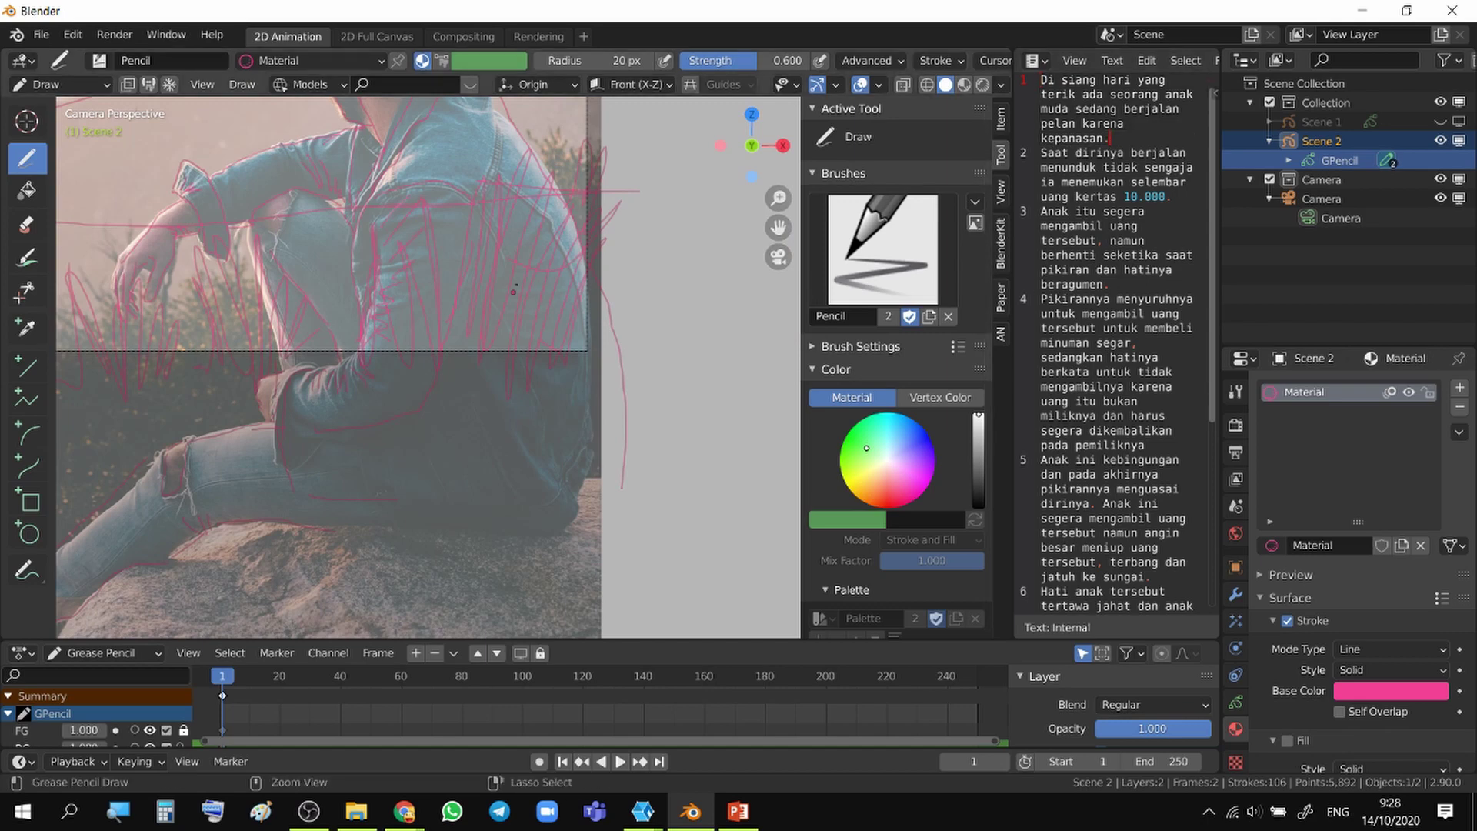
{"action": "scroll", "coordinate": [474, 331], "scroll_direction": "down", "scroll_amount": 3}
{"action": "middle_click_drag", "start_coordinate": [474, 333], "coordinate": [455, 362], "text": "ctrl"}
{"action": "middle_click_drag", "start_coordinate": [385, 215], "coordinate": [518, 320], "text": "shift"}
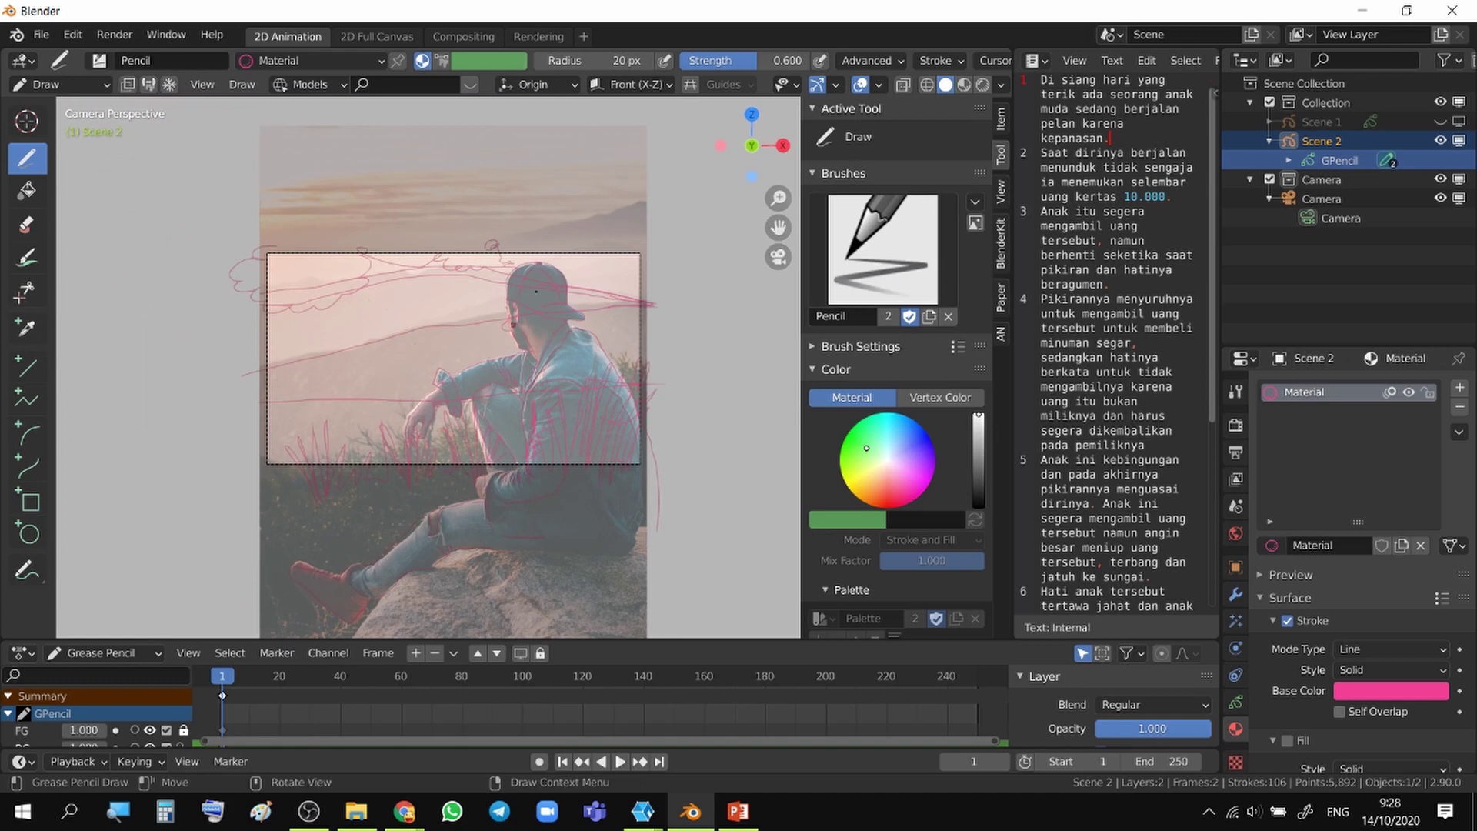